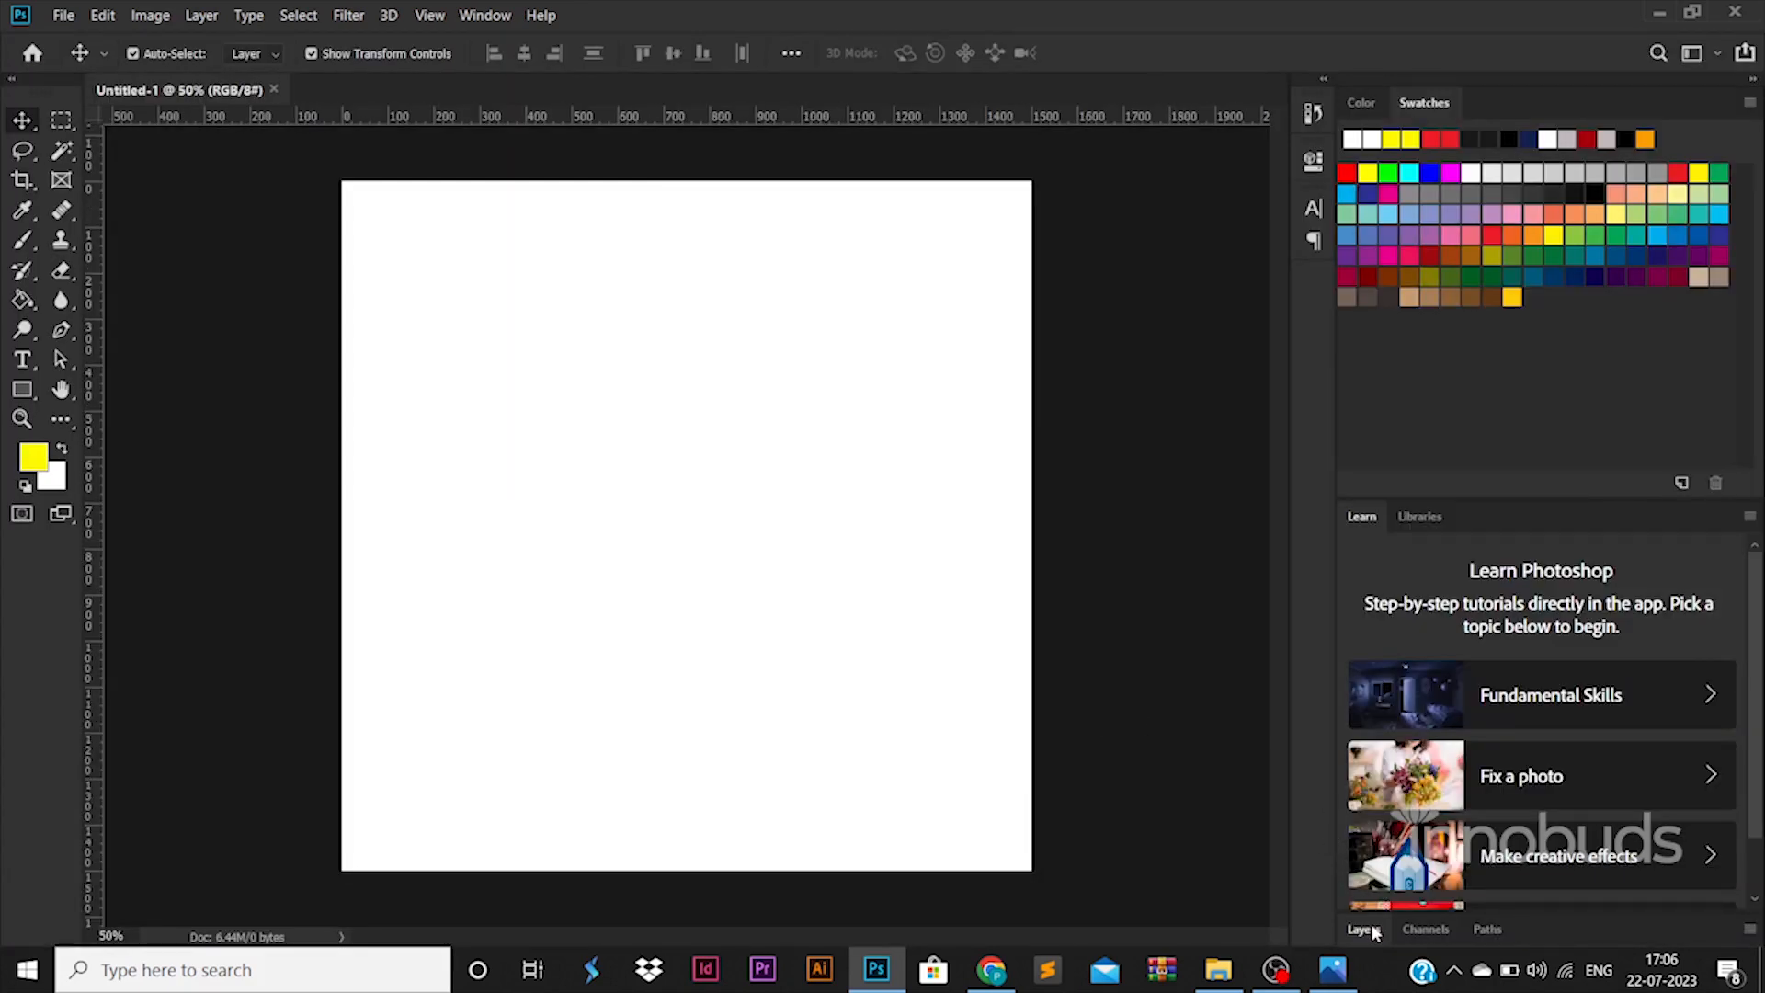
# - Frame the square canvas with two vertical and two horizontal guides, and unlock Background as Layer 0
pyautogui.click(1374, 933)
pyautogui.moveTo(92, 551); pyautogui.dragTo(364, 565)
pyautogui.moveTo(95, 602); pyautogui.dragTo(1003, 617)
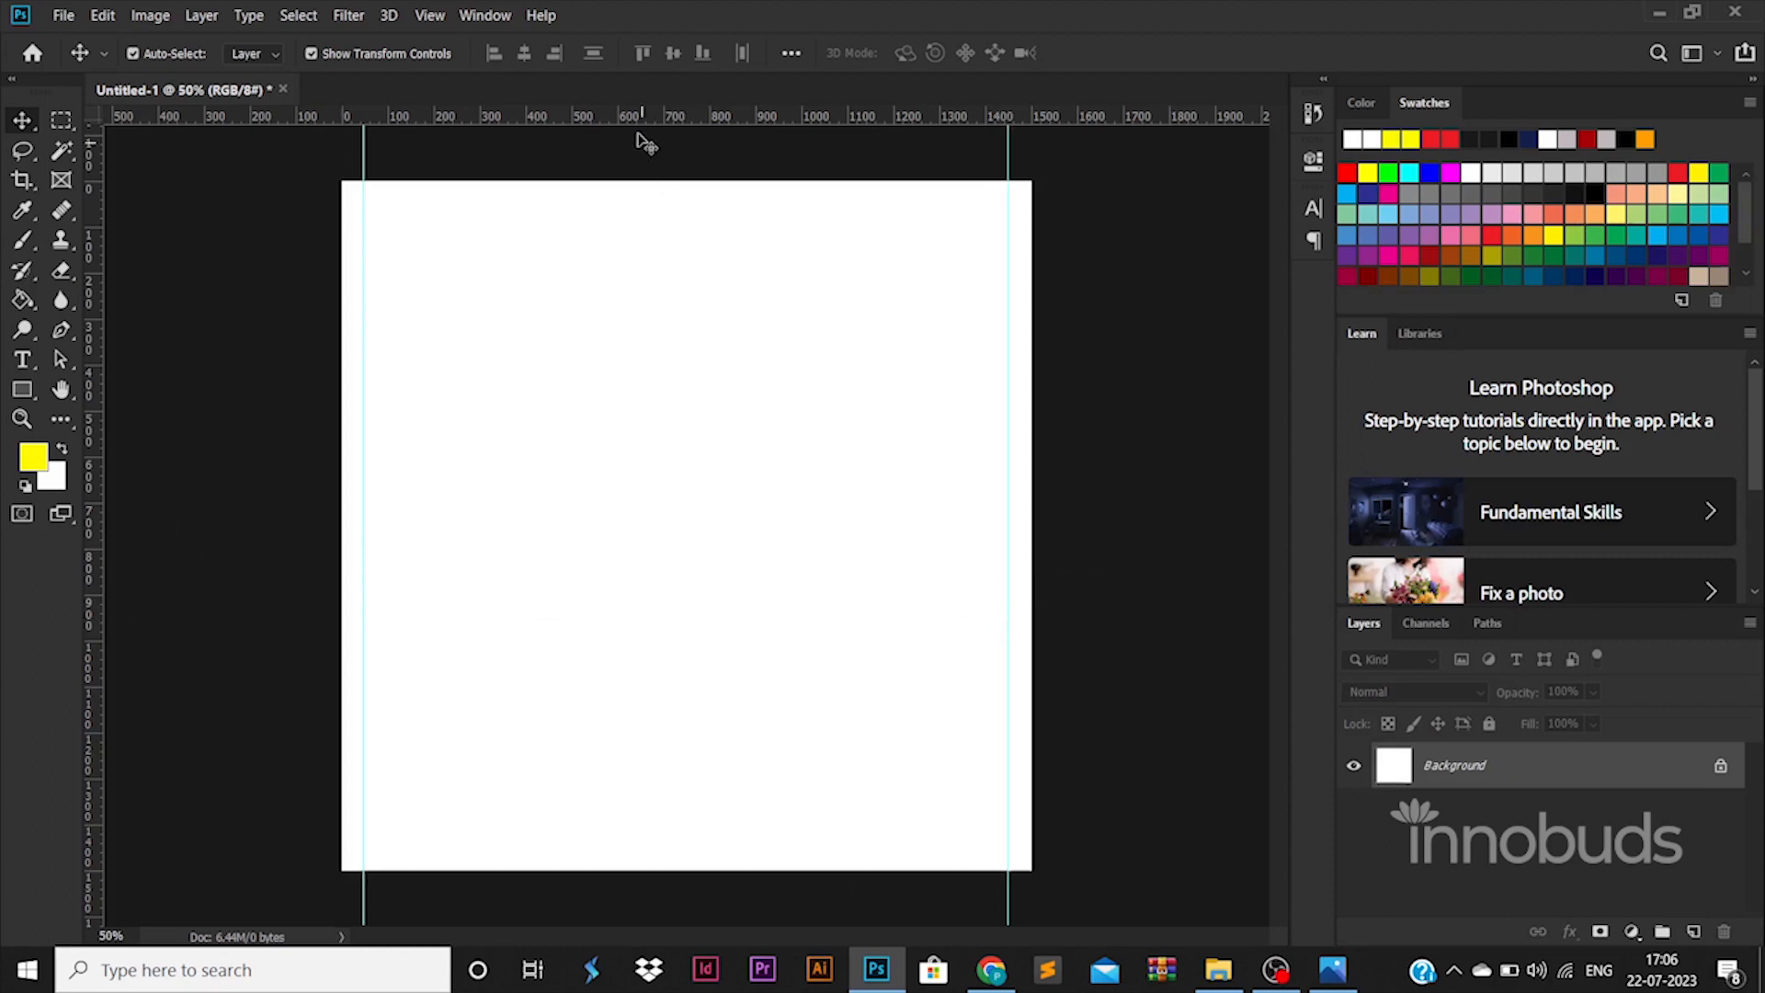
pyautogui.moveTo(644, 117); pyautogui.dragTo(644, 200)
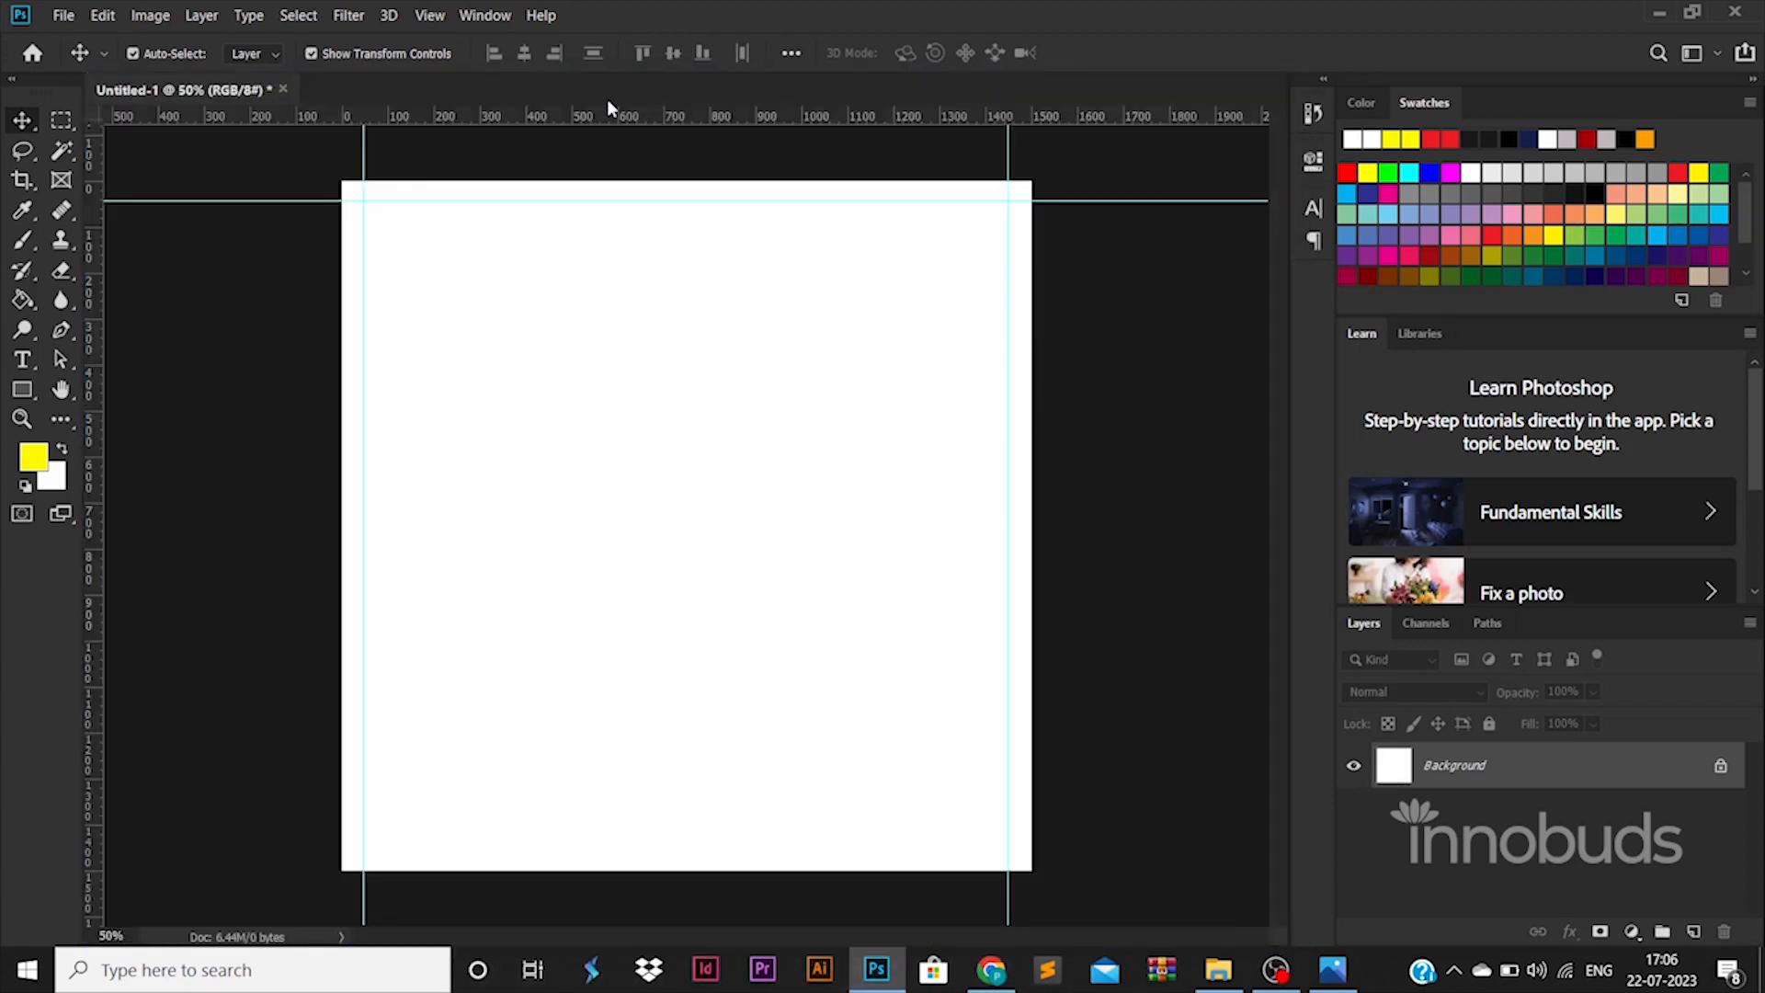
pyautogui.moveTo(629, 118); pyautogui.dragTo(639, 845)
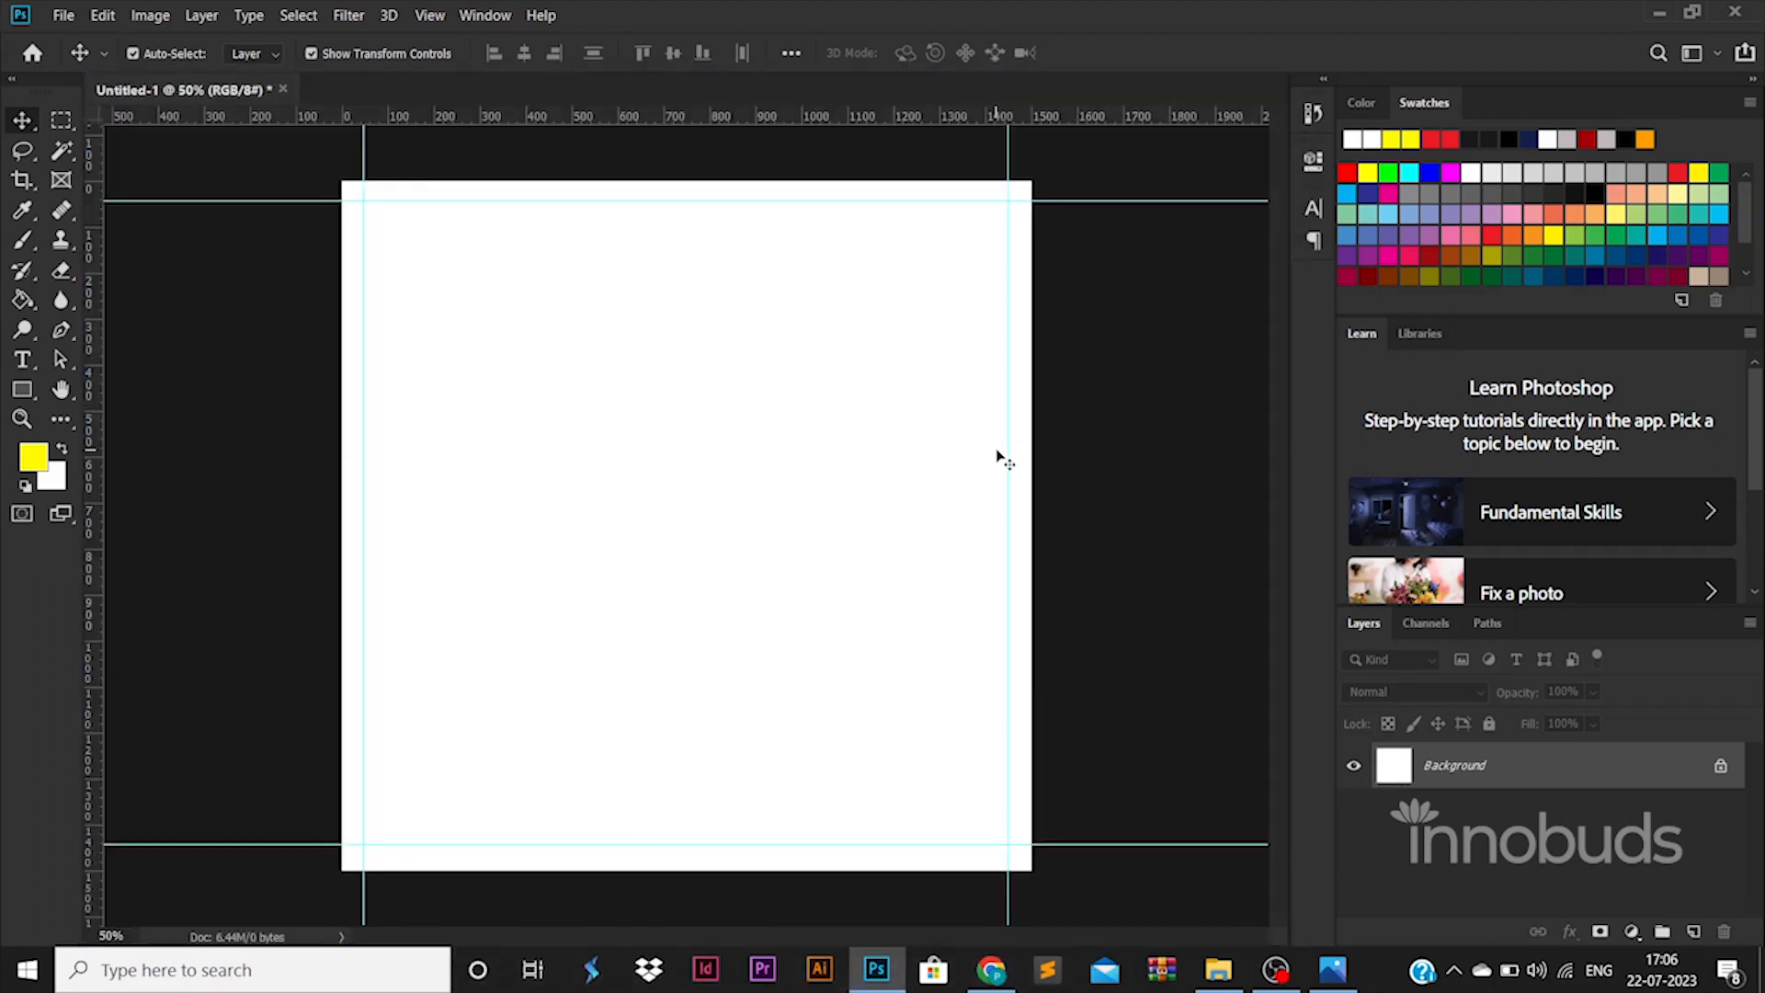
pyautogui.moveTo(1007, 451); pyautogui.dragTo(1009, 451)
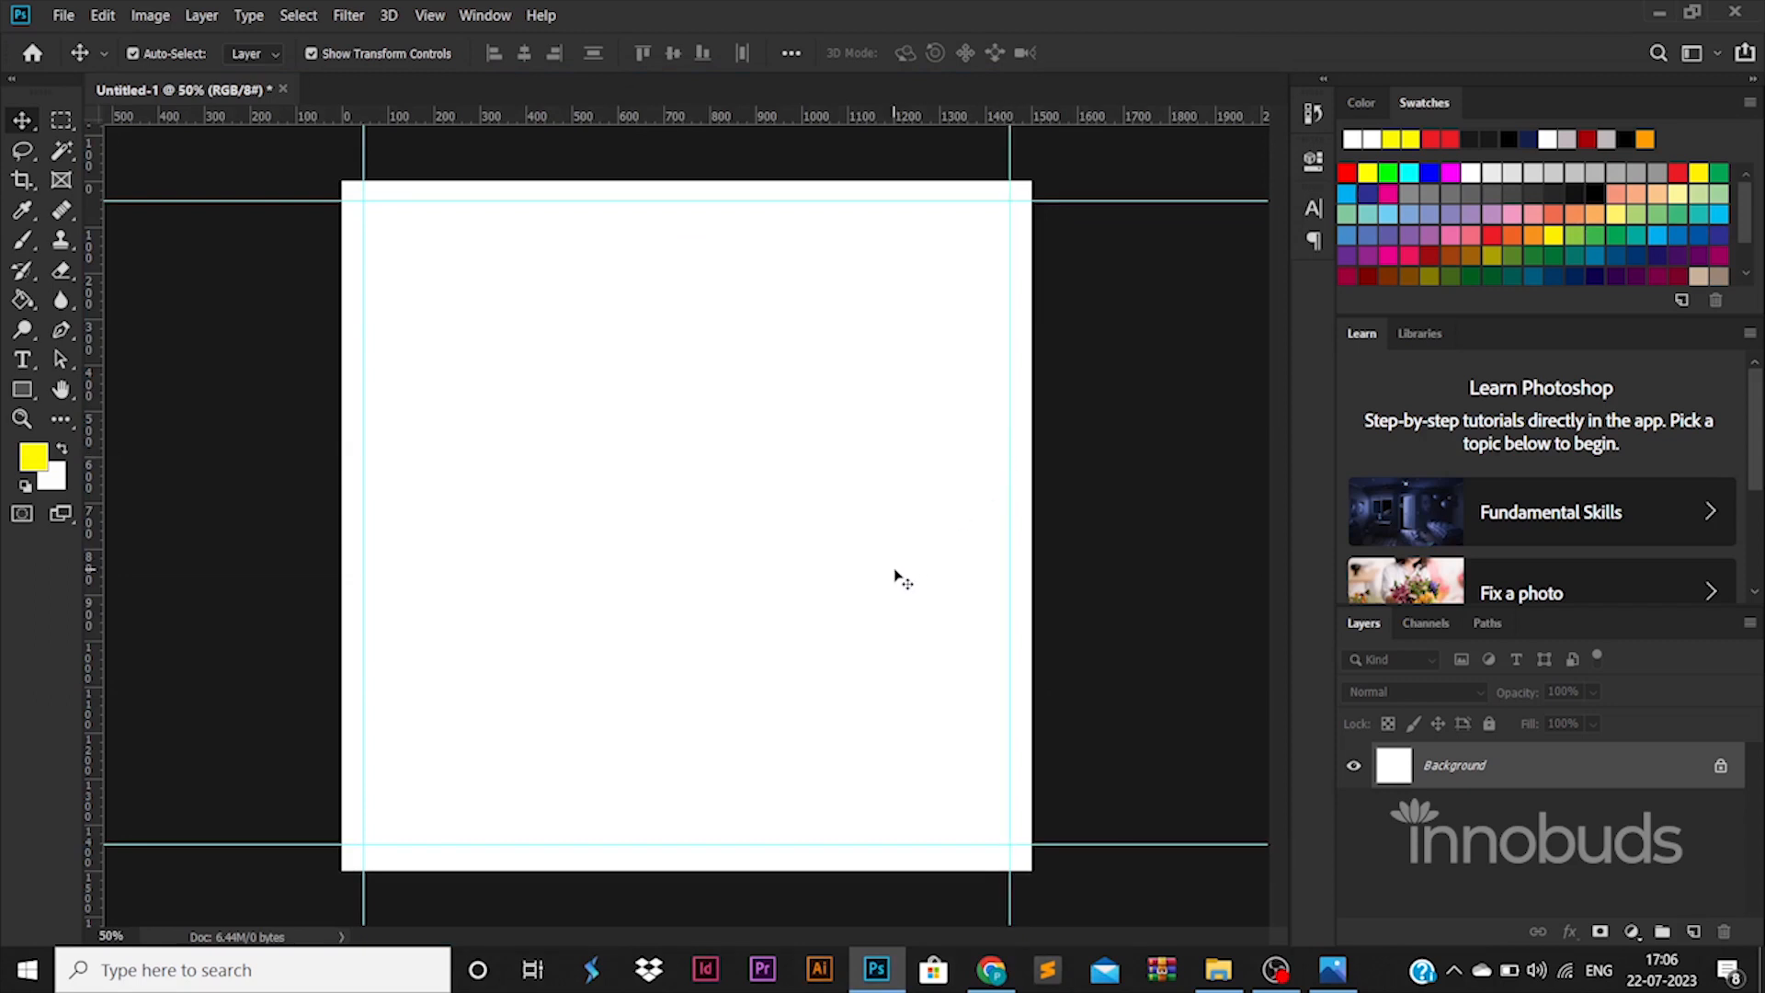
pyautogui.click(1721, 766)
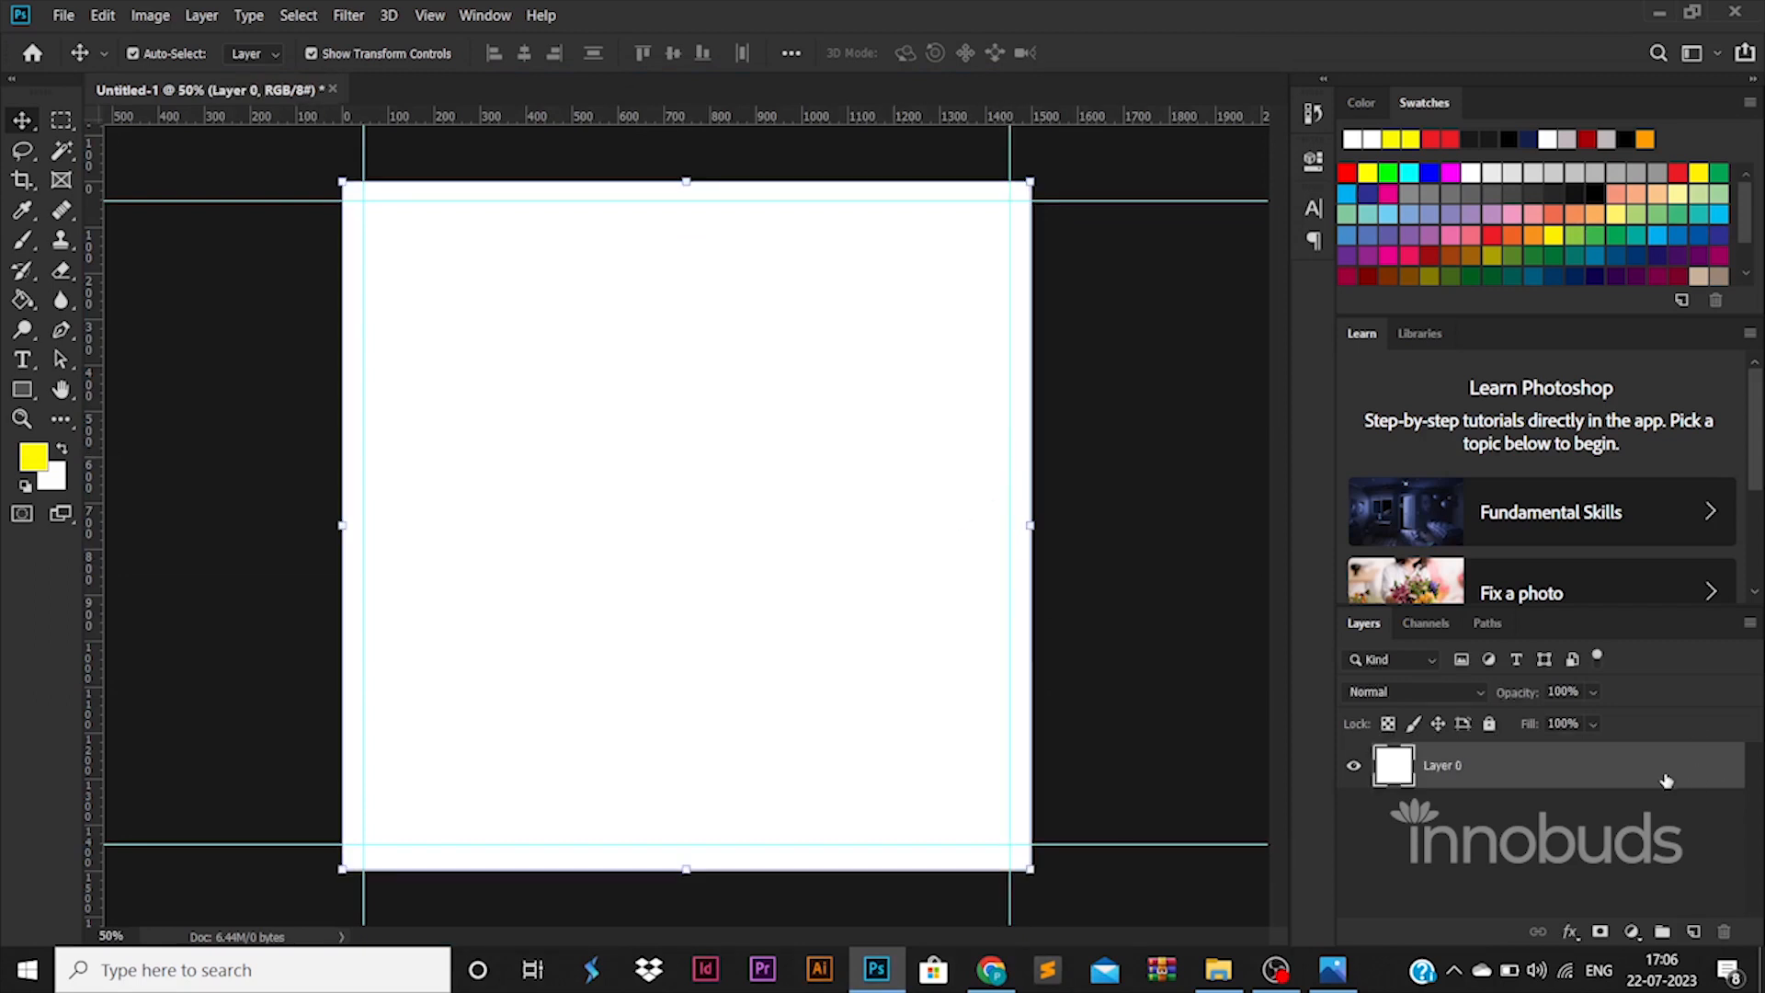
# - Add a Gradient Overlay to Layer 0 and set its first gradient stop to red
pyautogui.doubleClick(1667, 780)
pyautogui.click(879, 723)
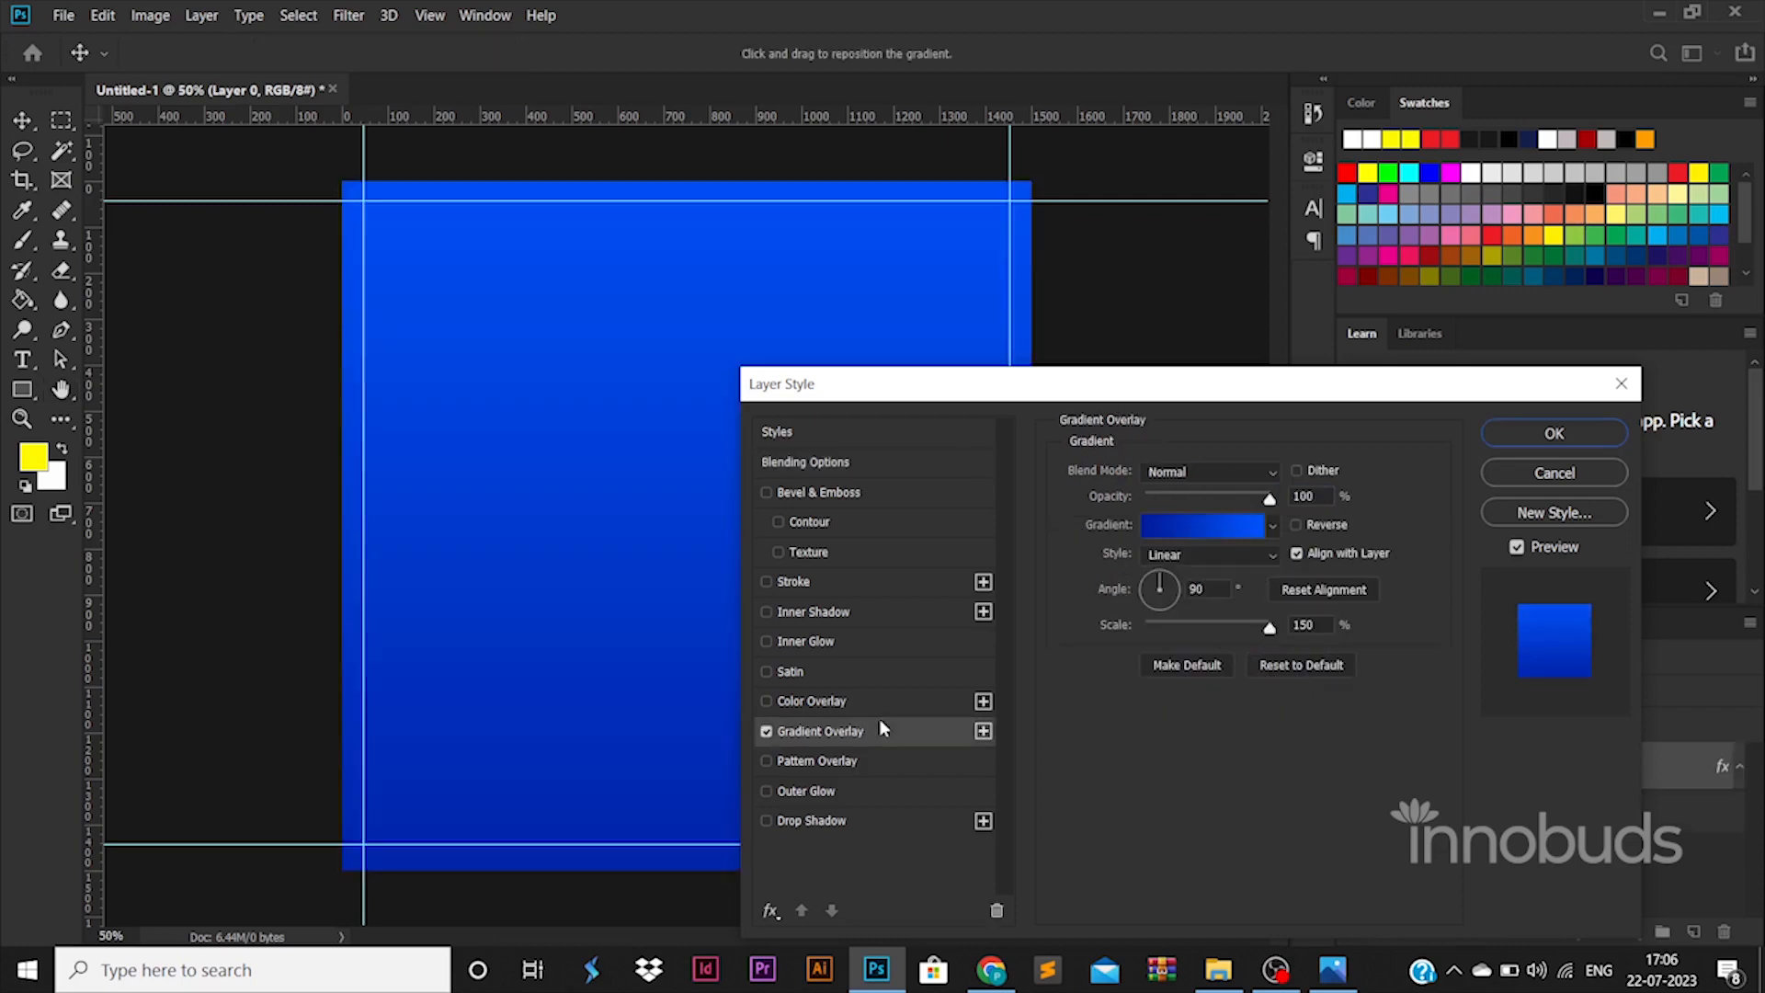
pyautogui.click(1188, 529)
pyautogui.doubleClick(1204, 778)
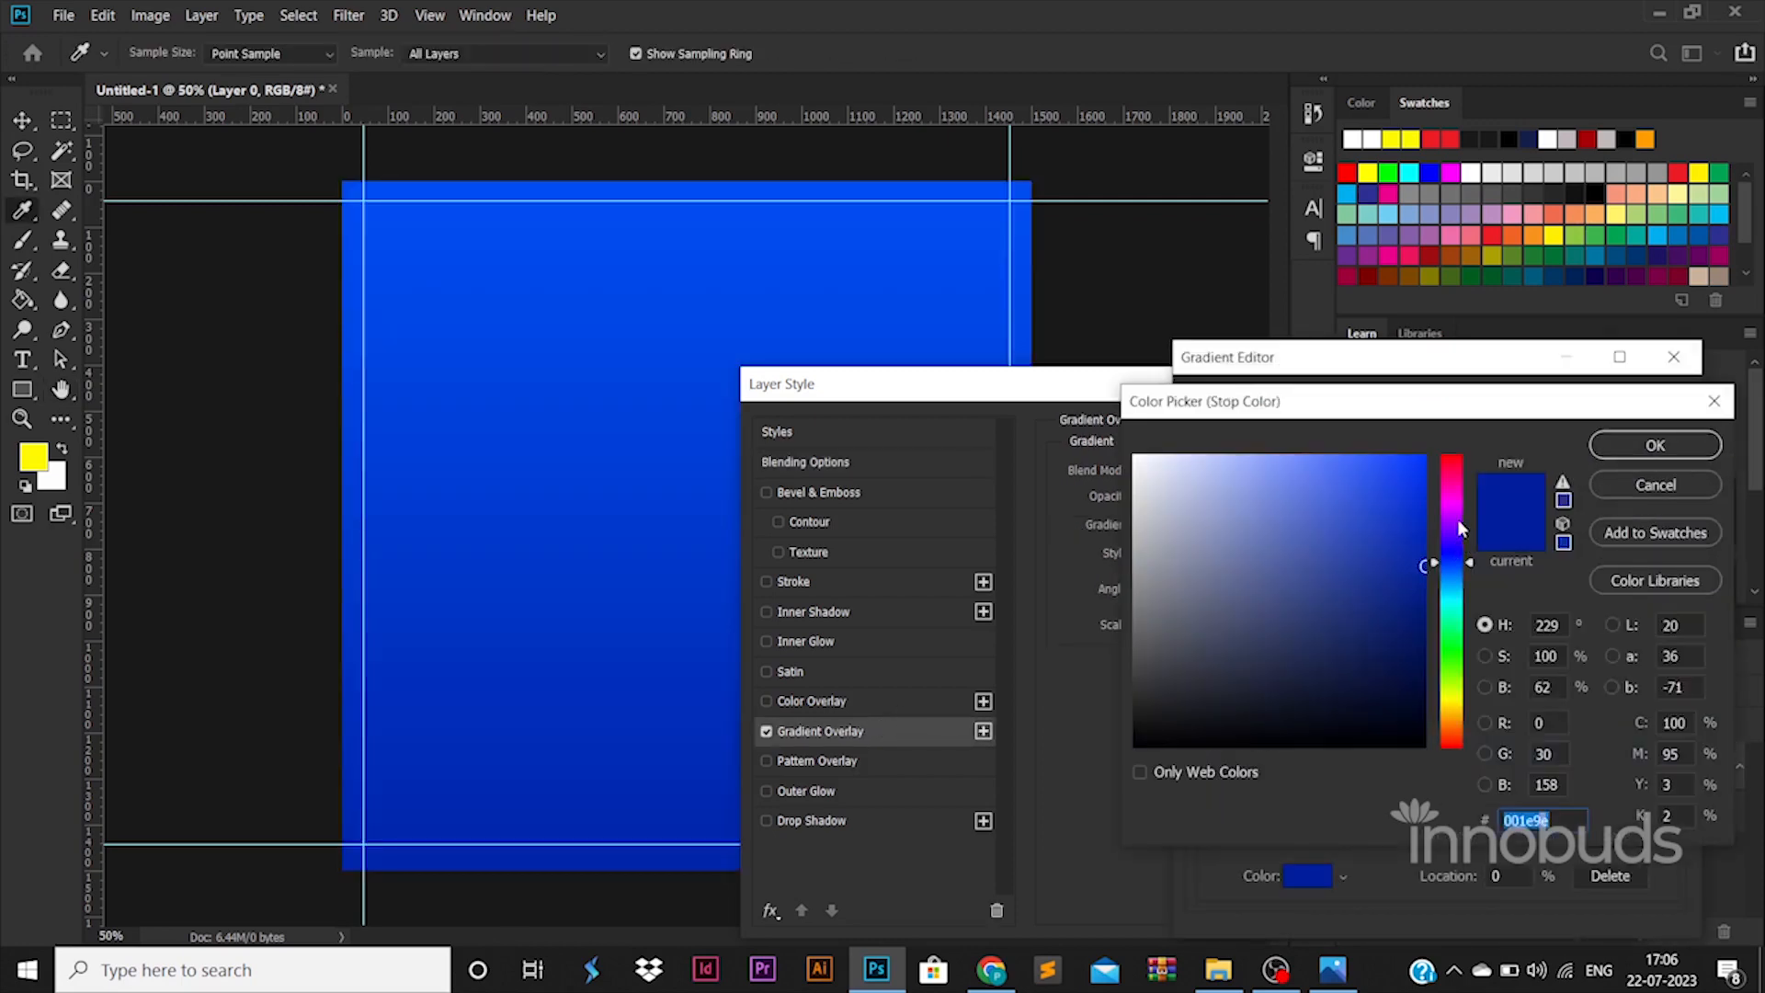
pyautogui.moveTo(1458, 519); pyautogui.dragTo(1458, 456)
pyautogui.click(1618, 444)
# - Set the second gradient stop to a darker red and apply the overlay
pyautogui.doubleClick(1659, 780)
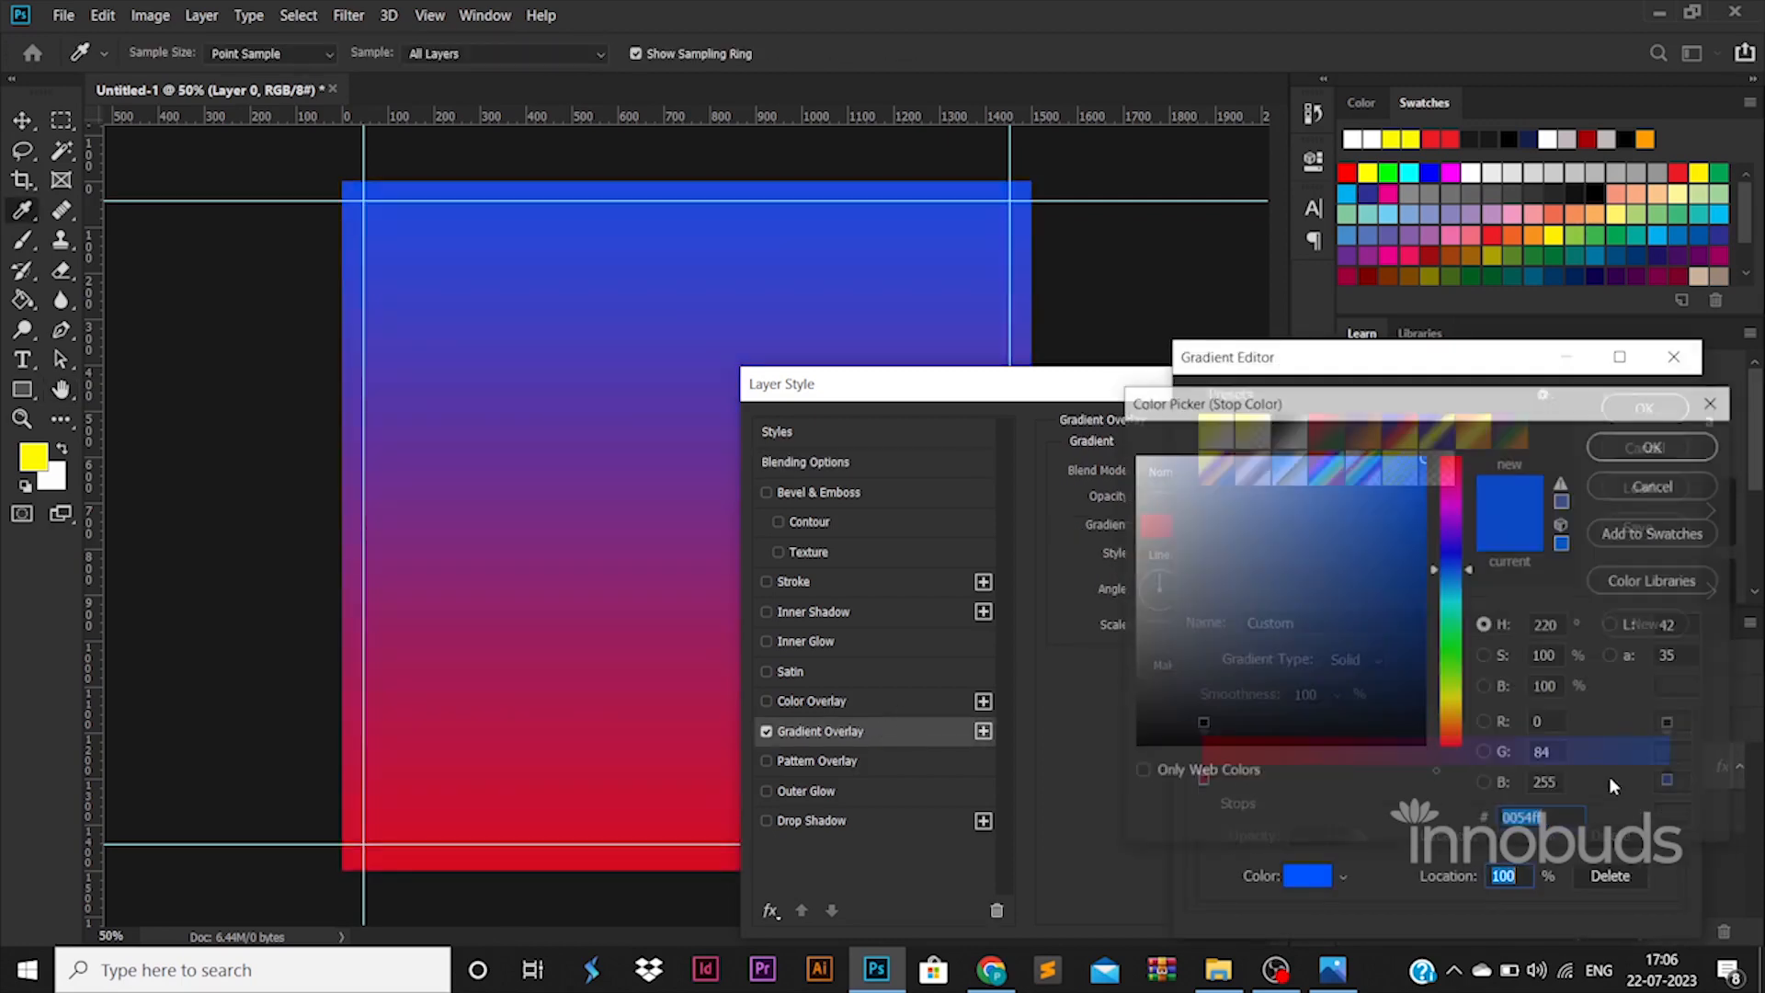
pyautogui.moveTo(1451, 567); pyautogui.dragTo(1444, 741)
pyautogui.click(1401, 645)
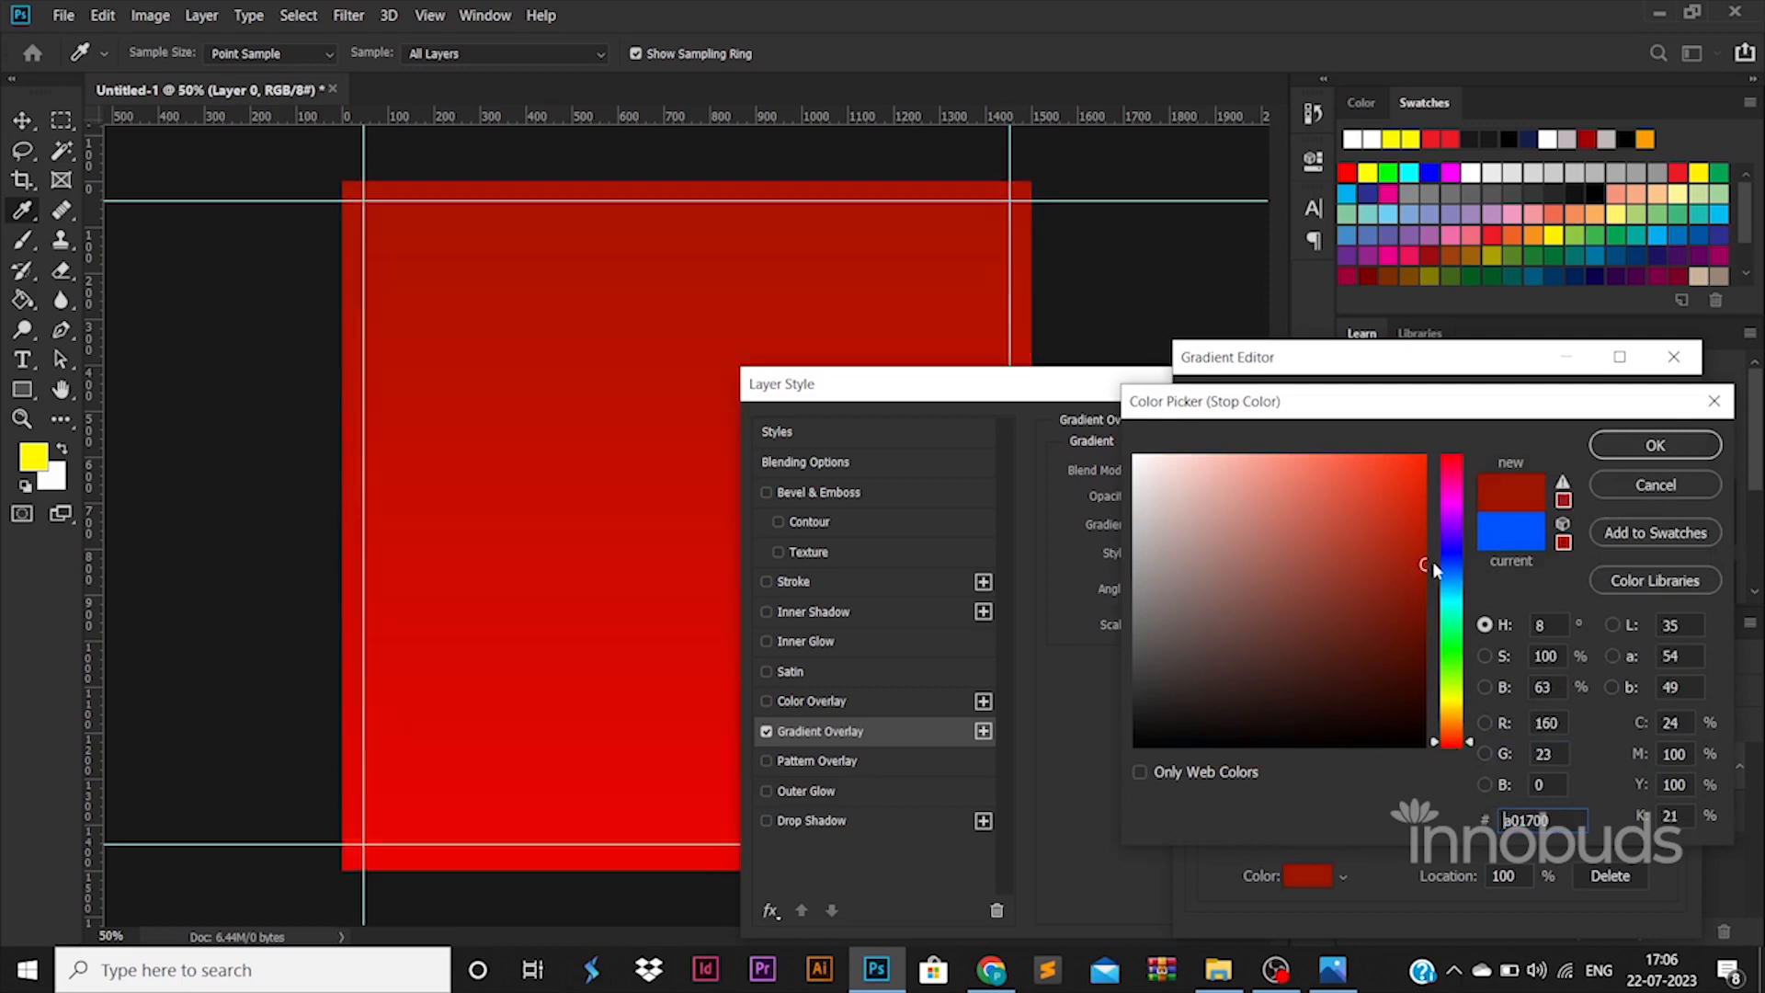
pyautogui.click(1655, 444)
pyautogui.click(1598, 446)
pyautogui.click(1597, 445)
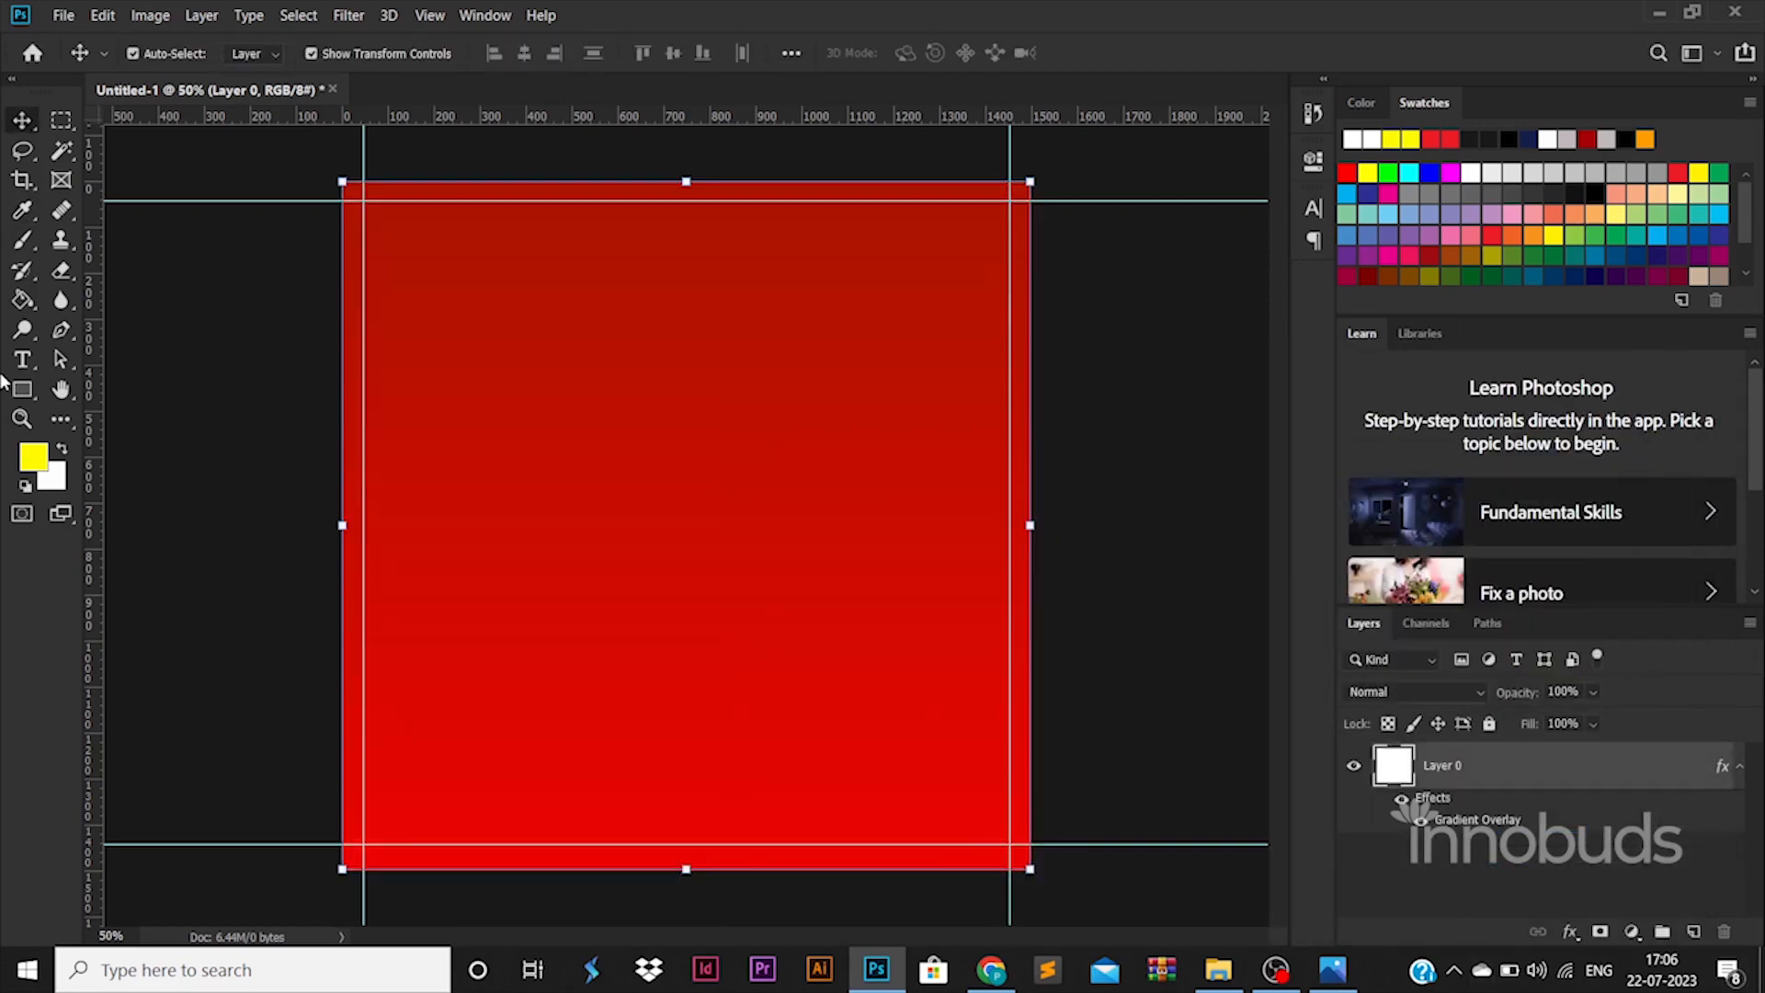
pyautogui.click(35, 395)
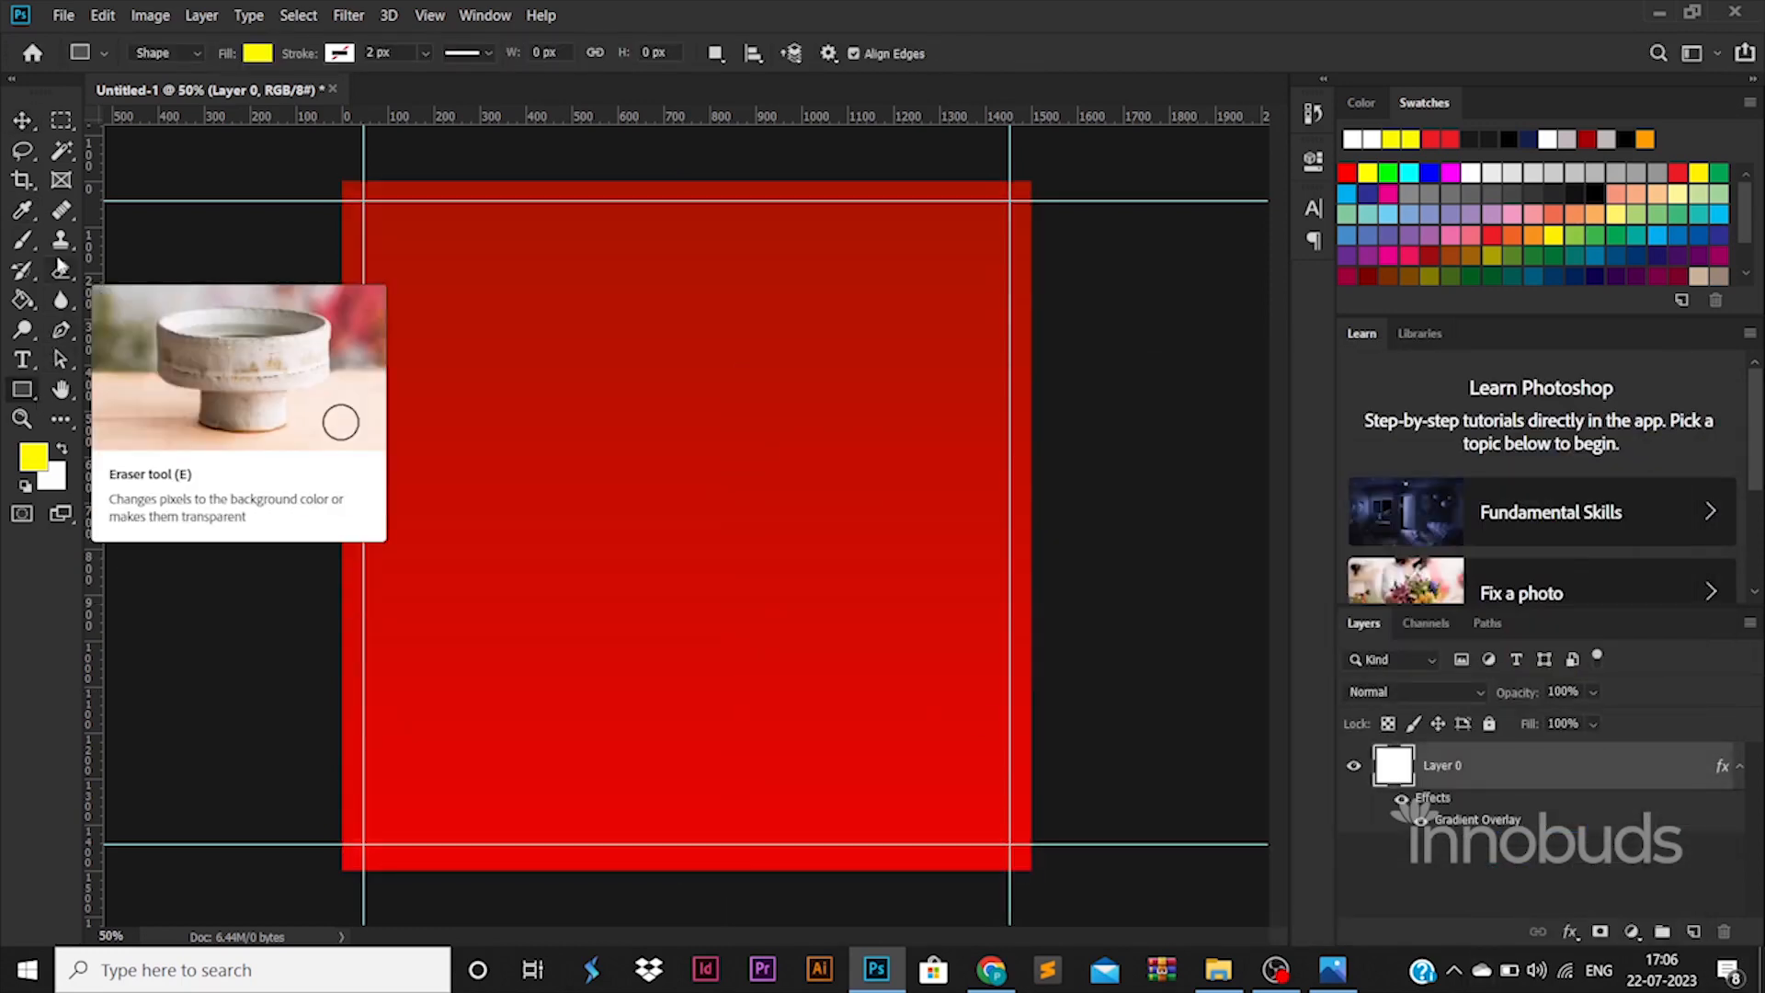
# - On a new Layer 1, paint a broad yellow stroke across the canvas's left side, extending downward
pyautogui.click(30, 243)
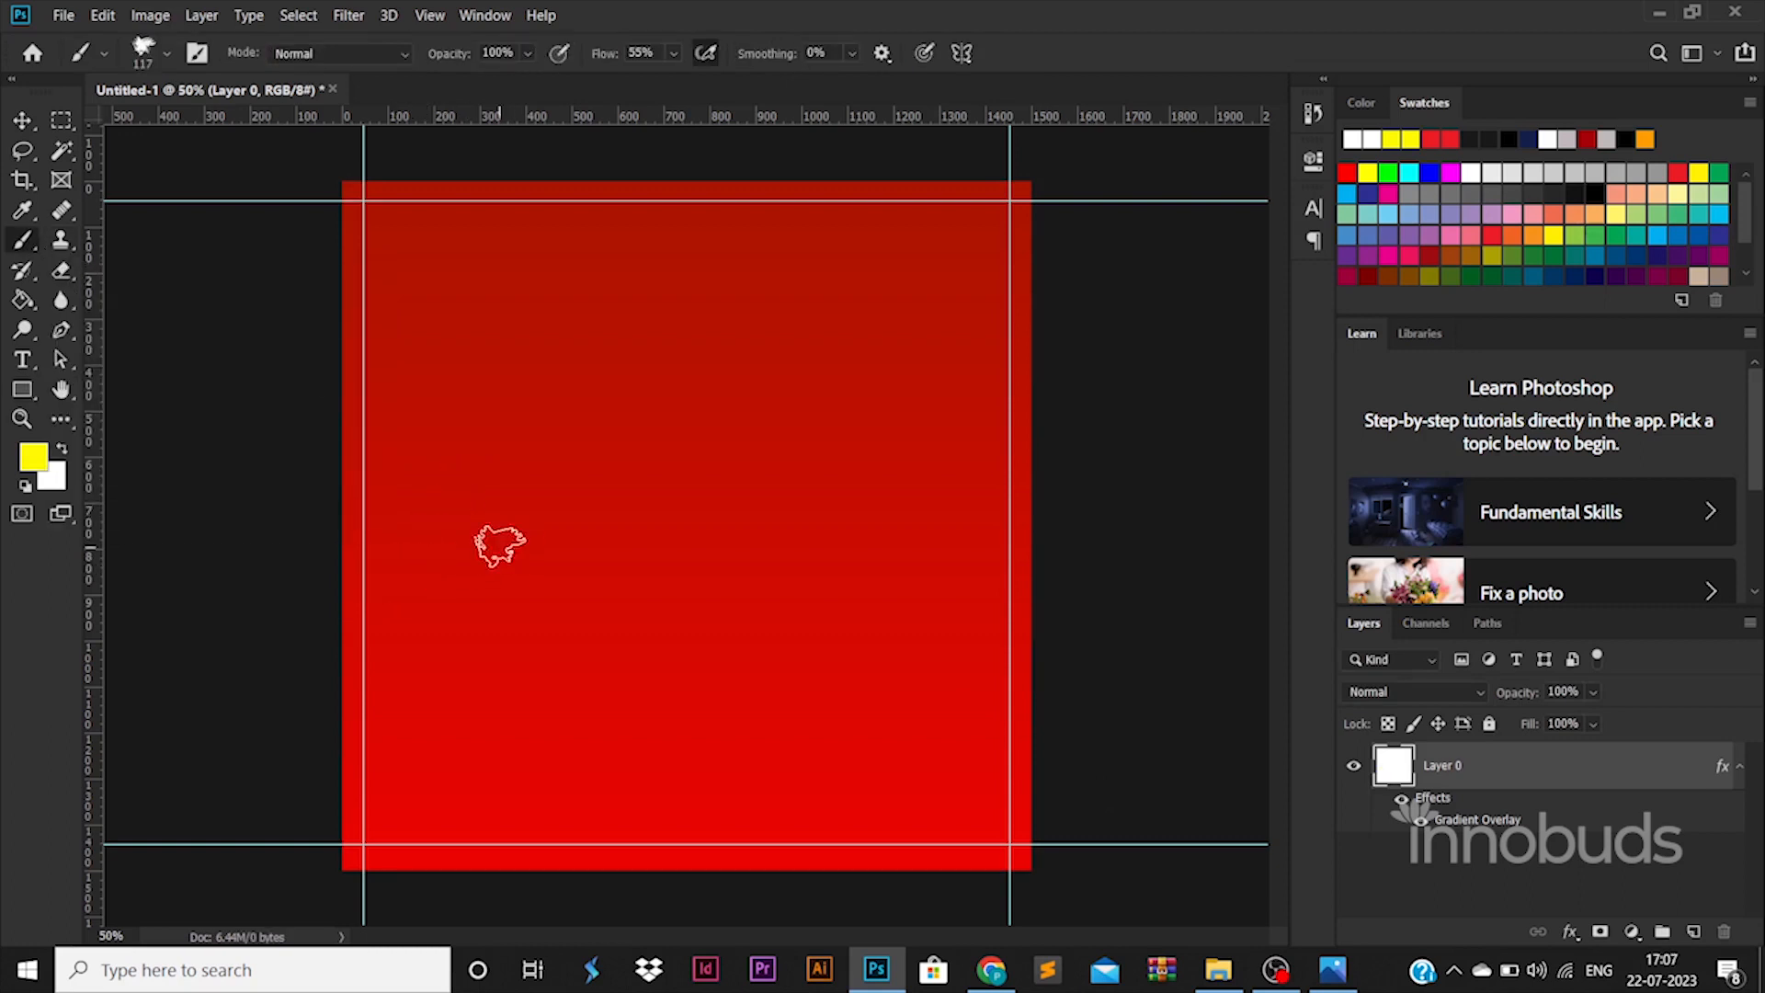
pyautogui.click(1689, 933)
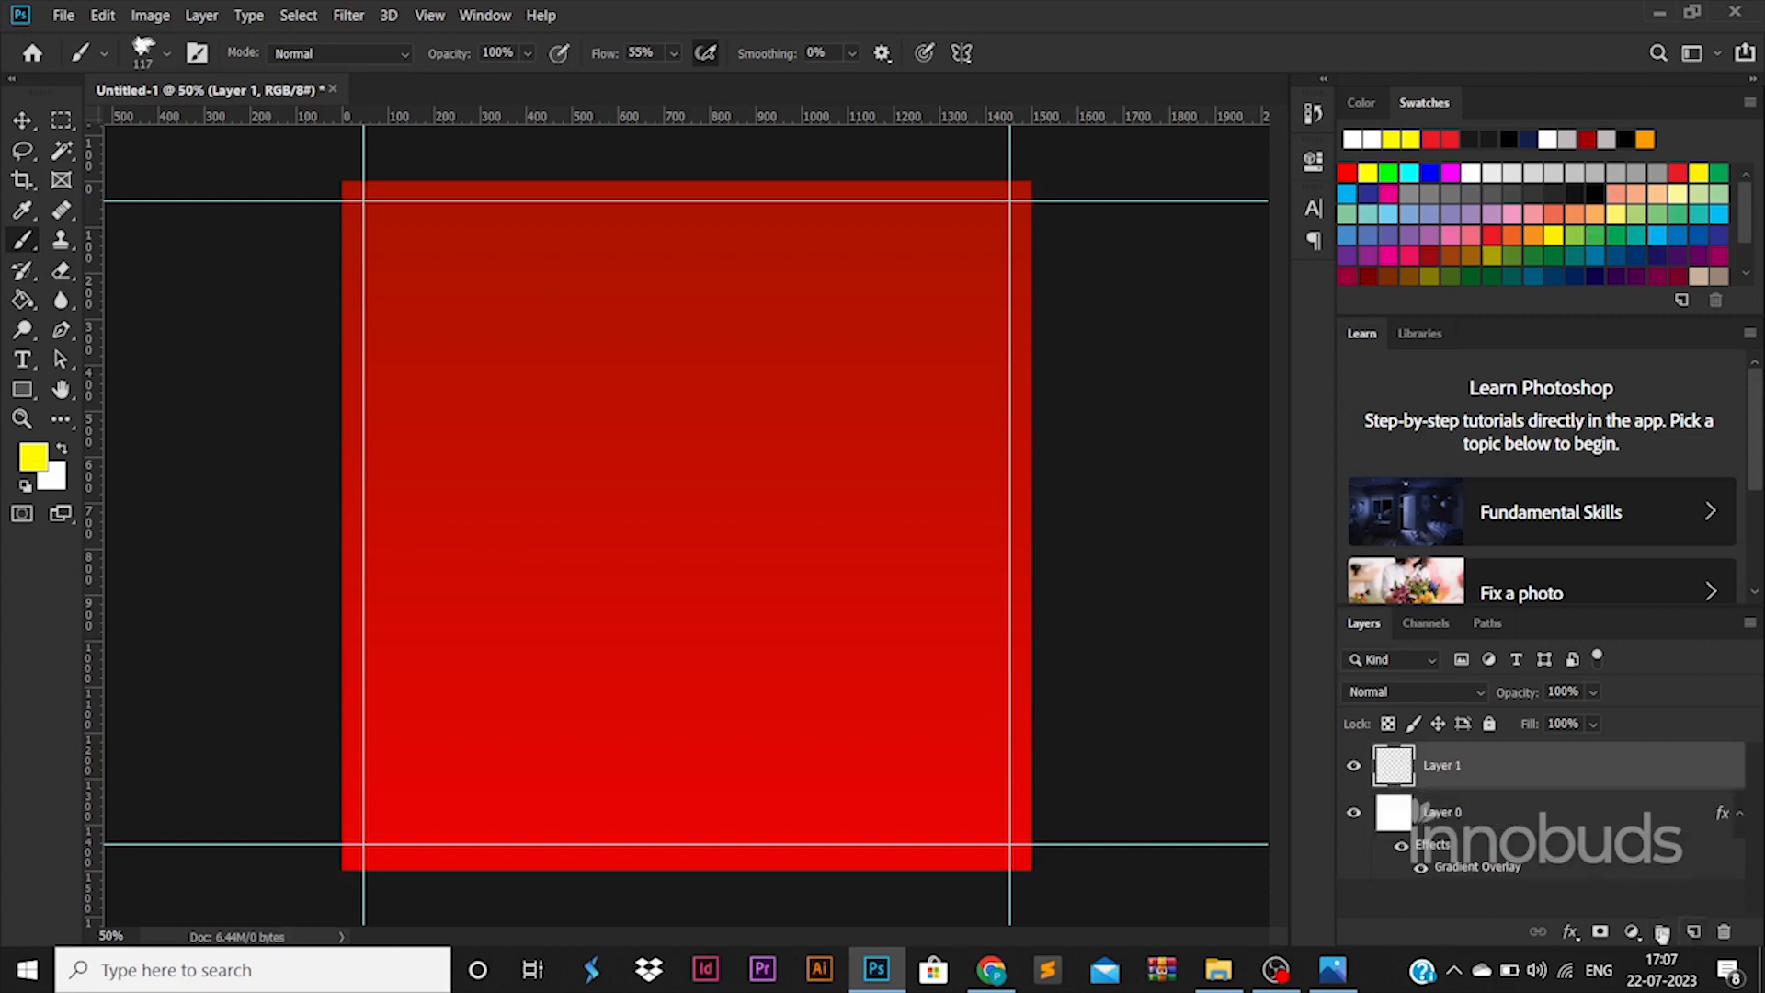
pyautogui.moveTo(442, 525)
pyautogui.mouseDown()
pyautogui.moveTo(583, 500)
pyautogui.moveTo(422, 533)
pyautogui.moveTo(425, 558)
pyautogui.moveTo(340, 666)
pyautogui.moveTo(662, 597)
pyautogui.moveTo(340, 547)
pyautogui.moveTo(570, 441)
pyautogui.moveTo(376, 717)
pyautogui.moveTo(652, 644)
pyautogui.moveTo(510, 526)
pyautogui.moveTo(643, 441)
pyautogui.moveTo(707, 588)
pyautogui.moveTo(622, 549)
pyautogui.mouseUp()
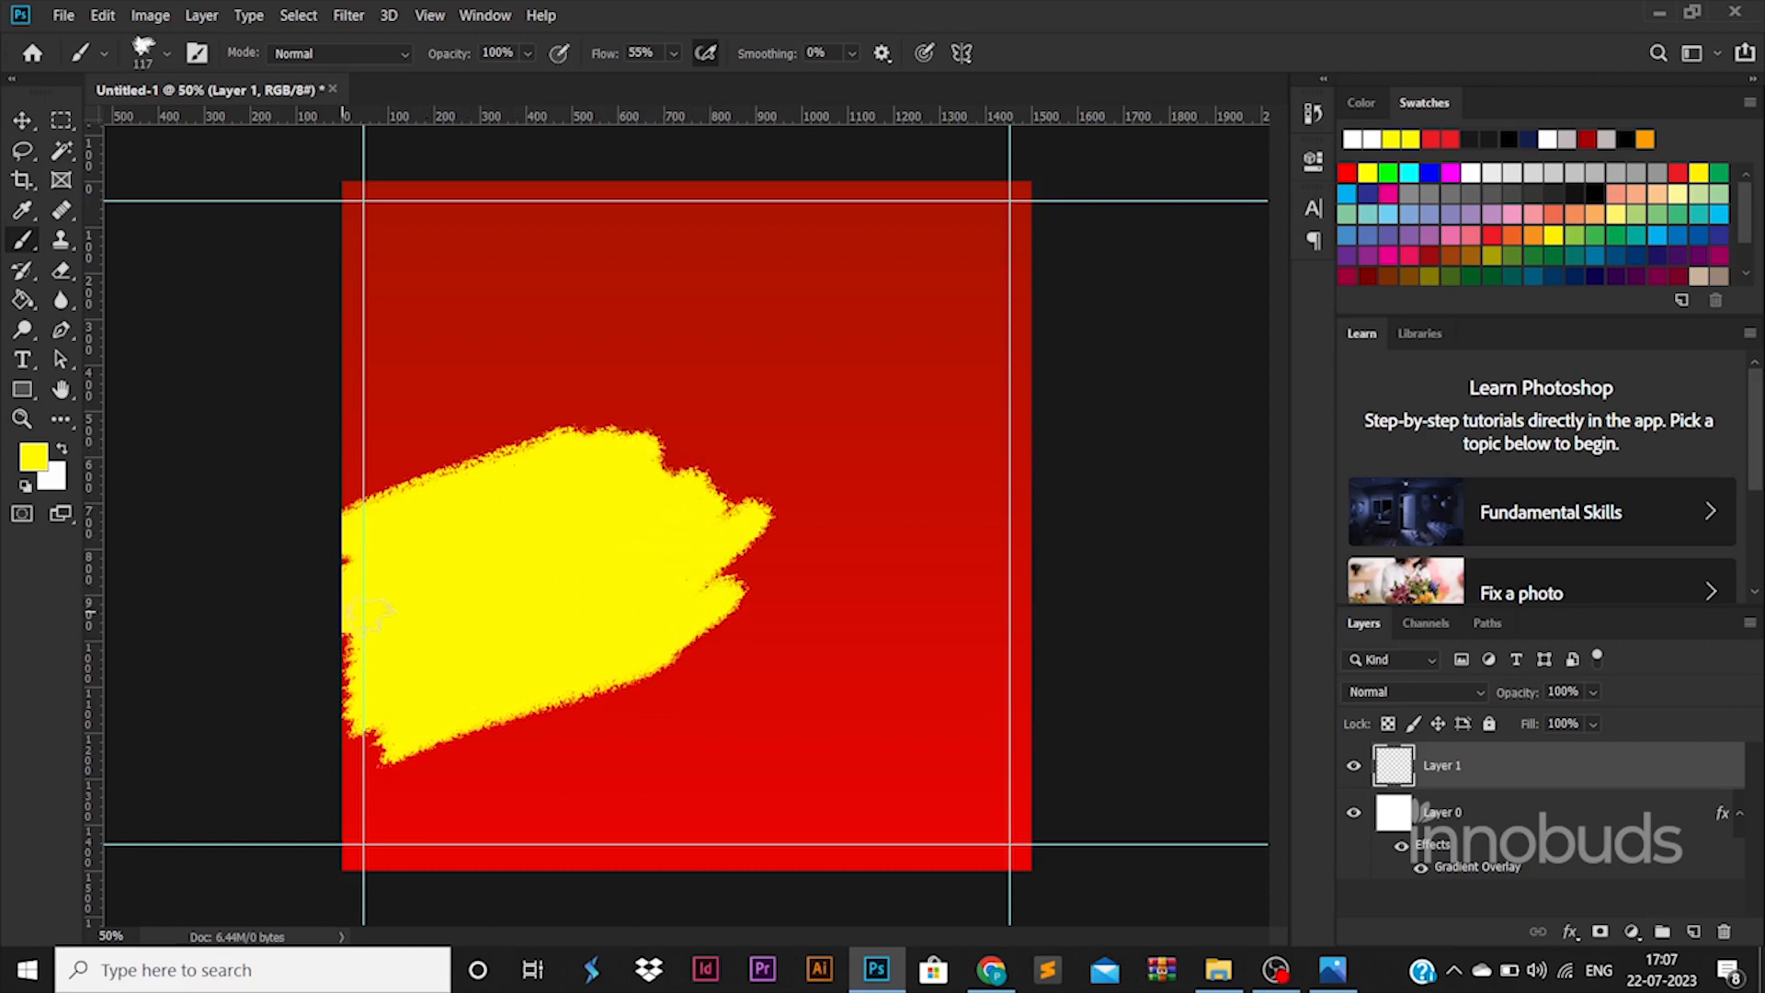
pyautogui.moveTo(330, 749); pyautogui.dragTo(530, 701)
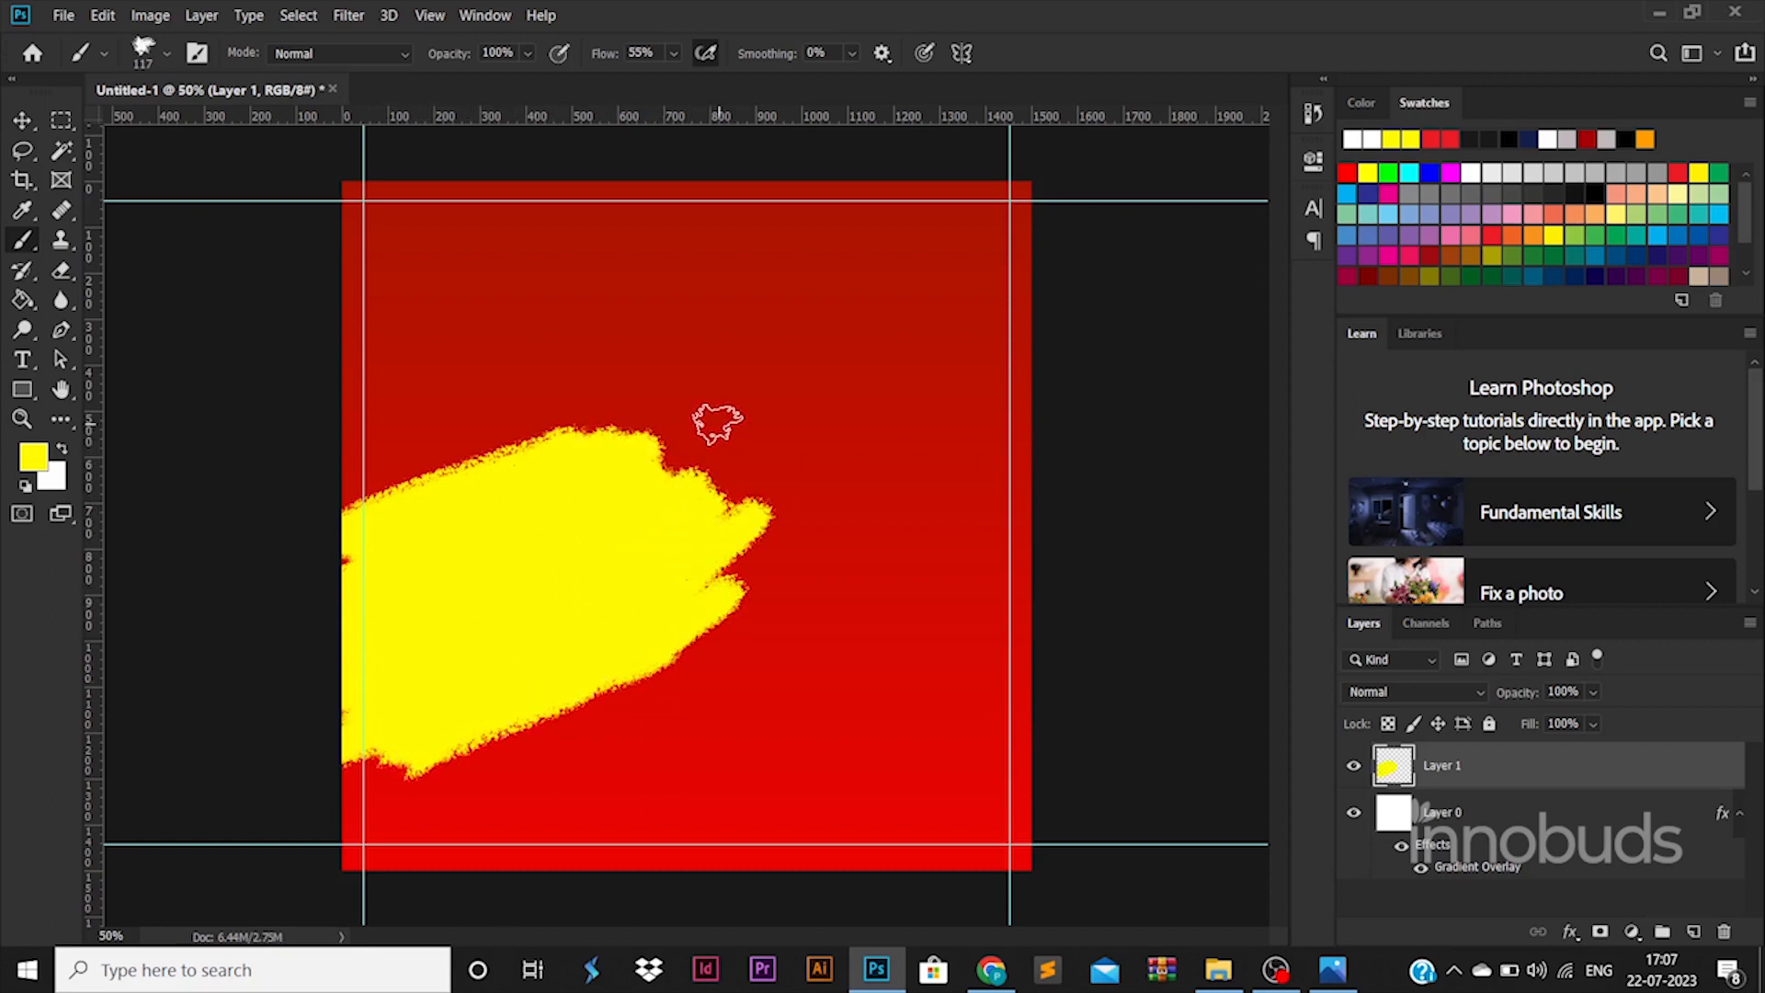
pyautogui.click(16, 123)
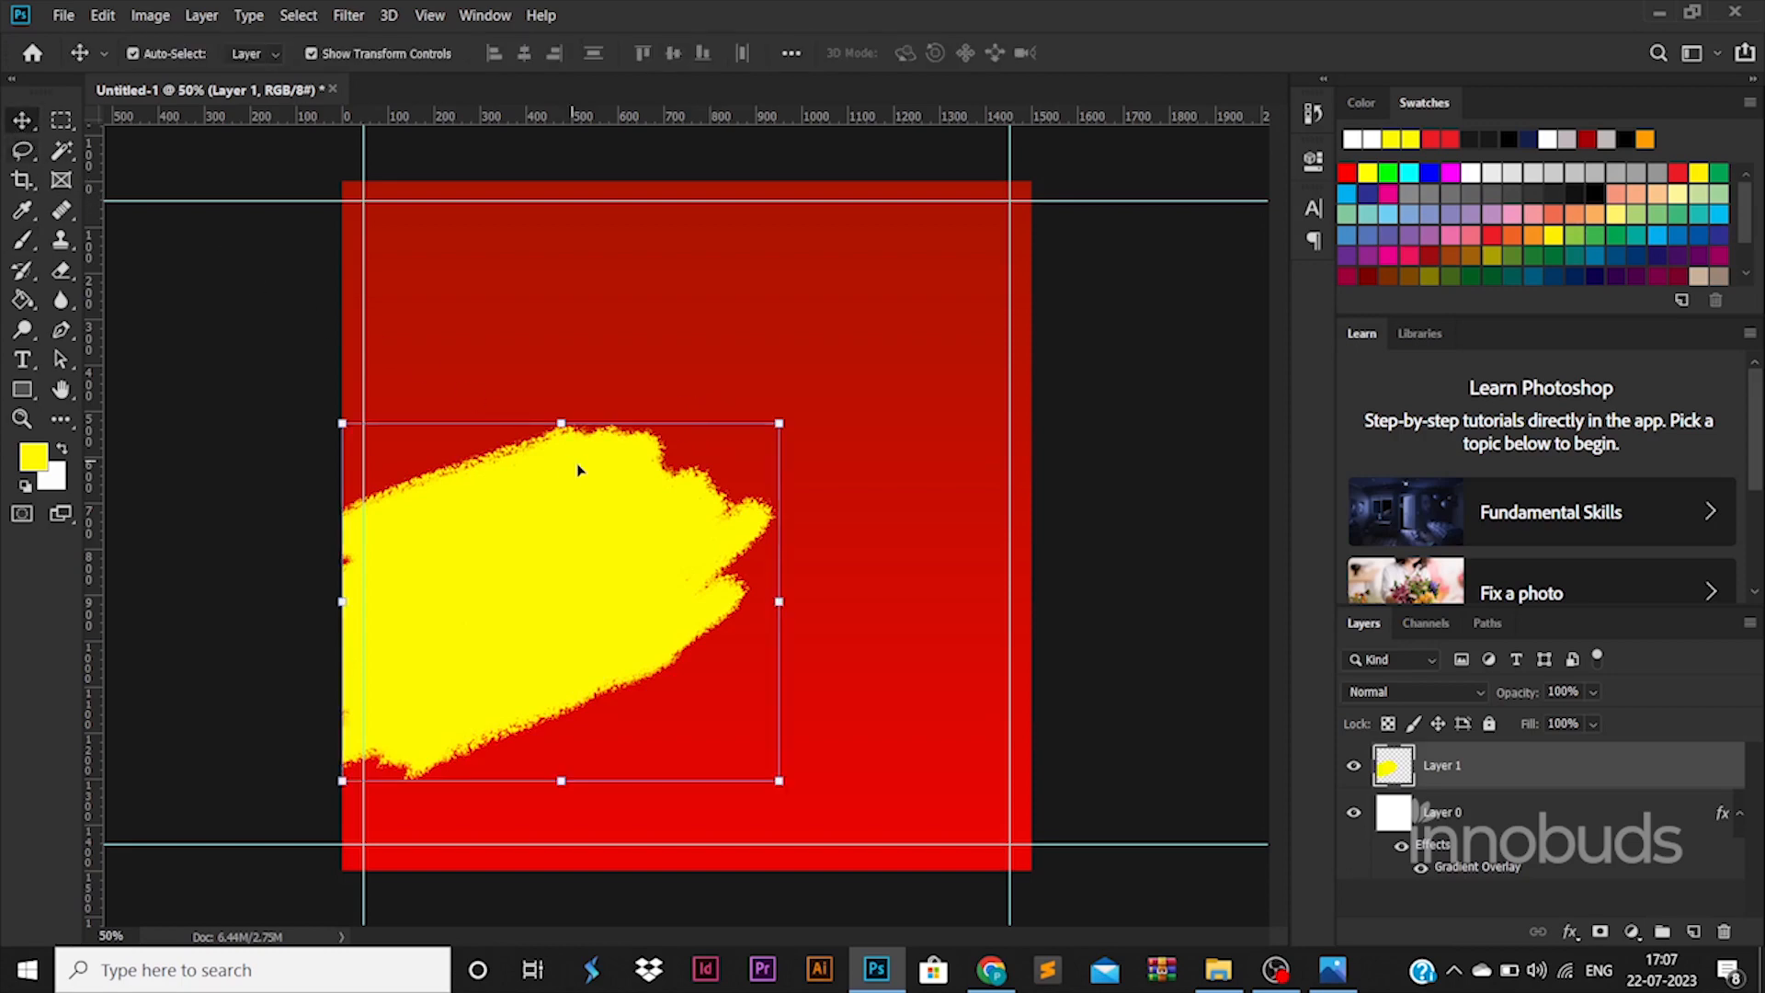
# - Rotate the yellow stroke slightly clockwise, enlarge it, and shift it down-left
pyautogui.moveTo(822, 405)
pyautogui.mouseDown()
pyautogui.moveTo(803, 444)
pyautogui.moveTo(823, 417)
pyautogui.mouseUp()
pyautogui.moveTo(609, 518); pyautogui.dragTo(584, 523)
pyautogui.press('Return')
pyautogui.moveTo(792, 778); pyautogui.dragTo(838, 812)
pyautogui.moveTo(683, 692); pyautogui.dragTo(677, 686)
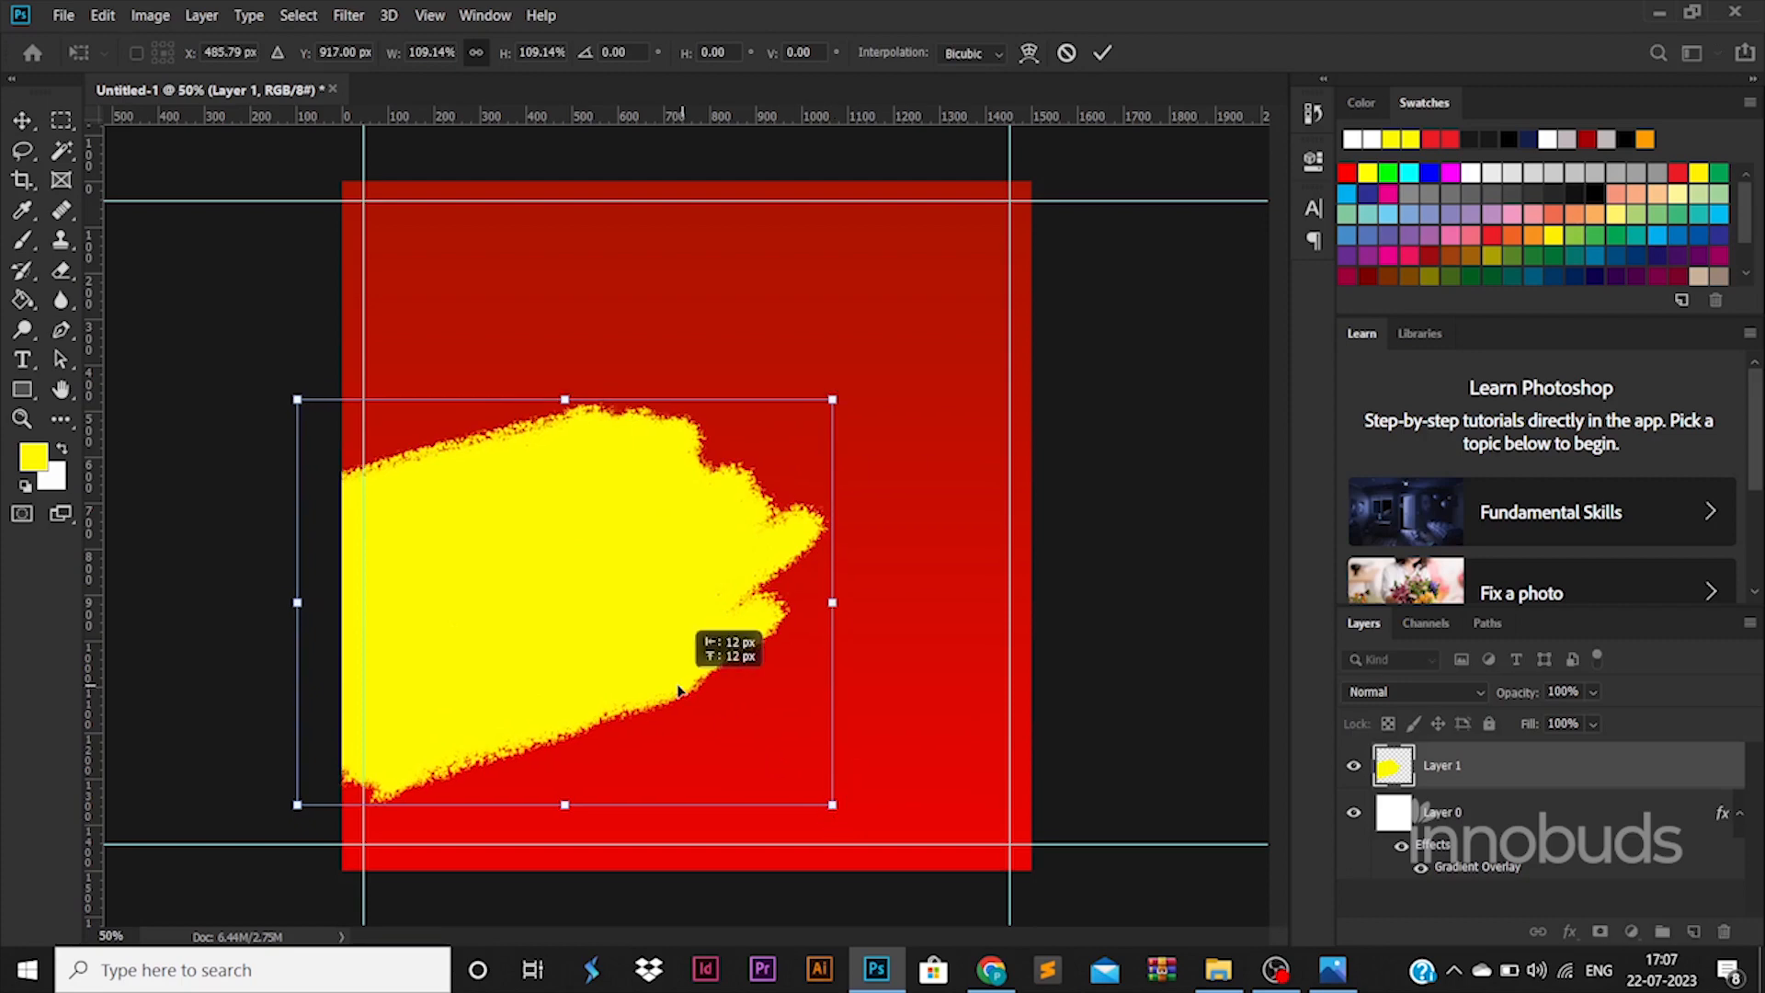
pyautogui.press('Return')
# - Duplicate the stroke up-right to reach the right edge, scale it, and put Layer 1 below the copy
pyautogui.moveTo(650, 622)
pyautogui.mouseDown()
pyautogui.moveTo(827, 564)
pyautogui.moveTo(1017, 467)
pyautogui.moveTo(991, 509)
pyautogui.mouseUp()
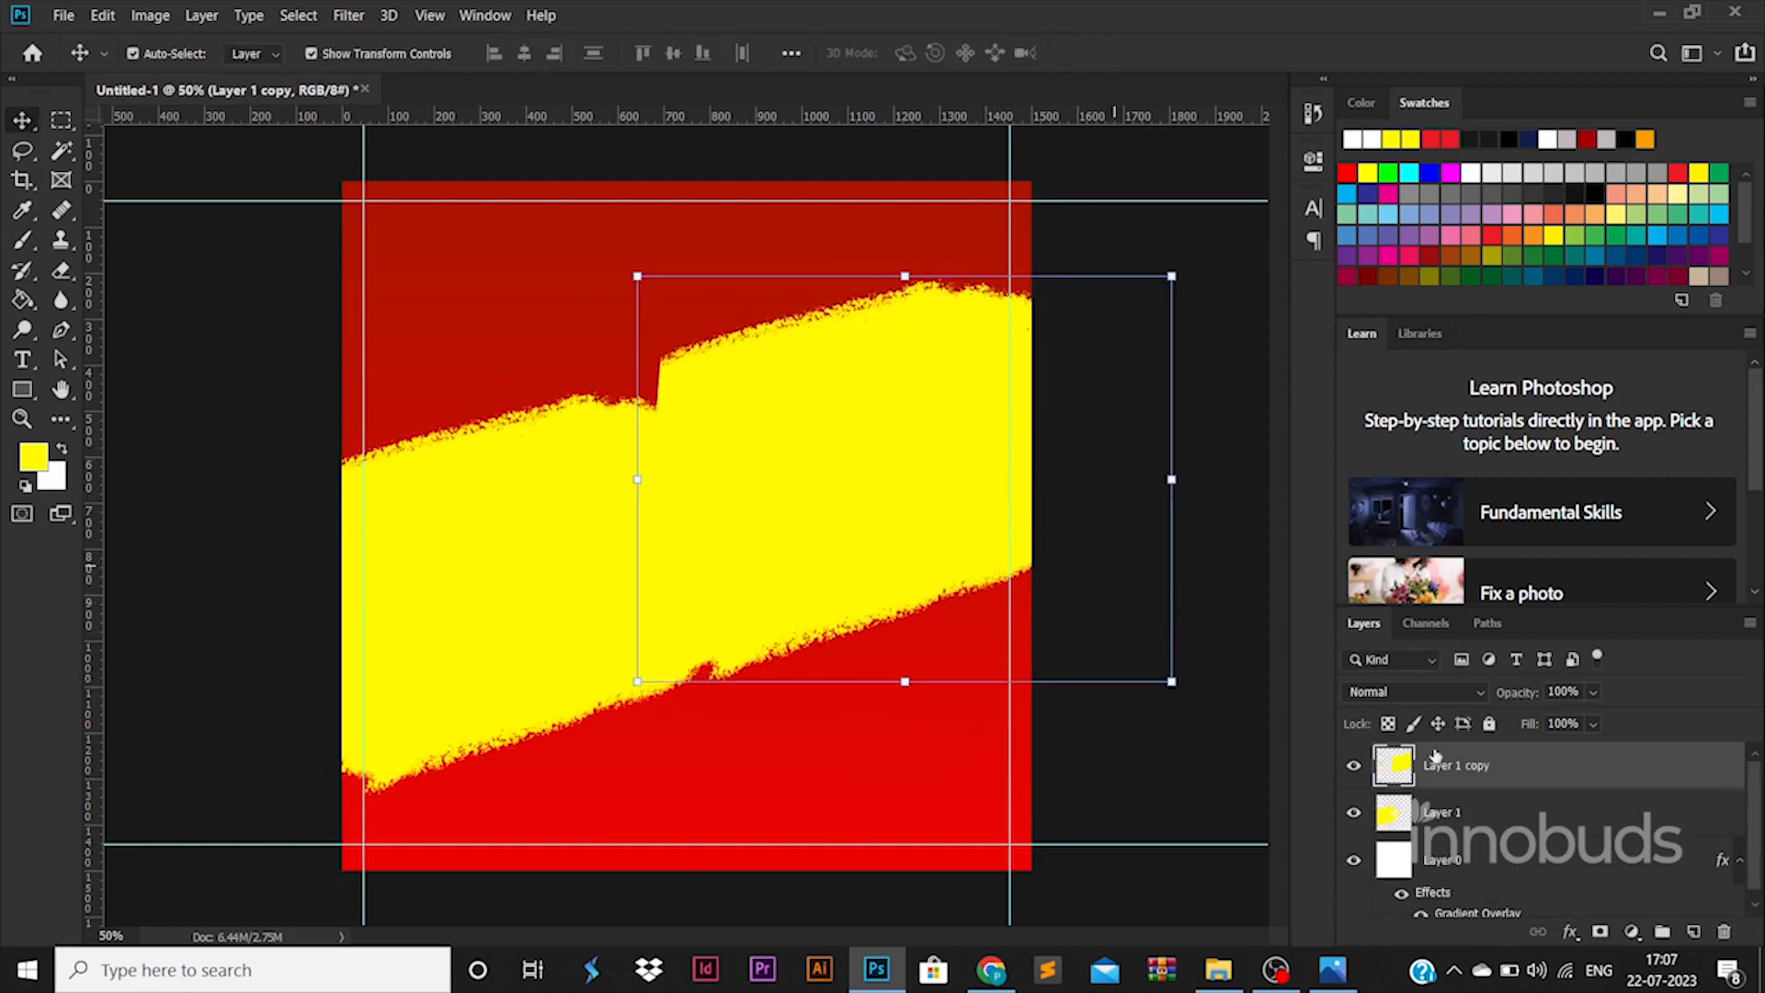
pyautogui.moveTo(1435, 756); pyautogui.dragTo(1438, 833)
pyautogui.moveTo(887, 426); pyautogui.dragTo(823, 453)
pyautogui.hotkey('shift', 'Up')
pyautogui.hotkey('shift', 'Up')
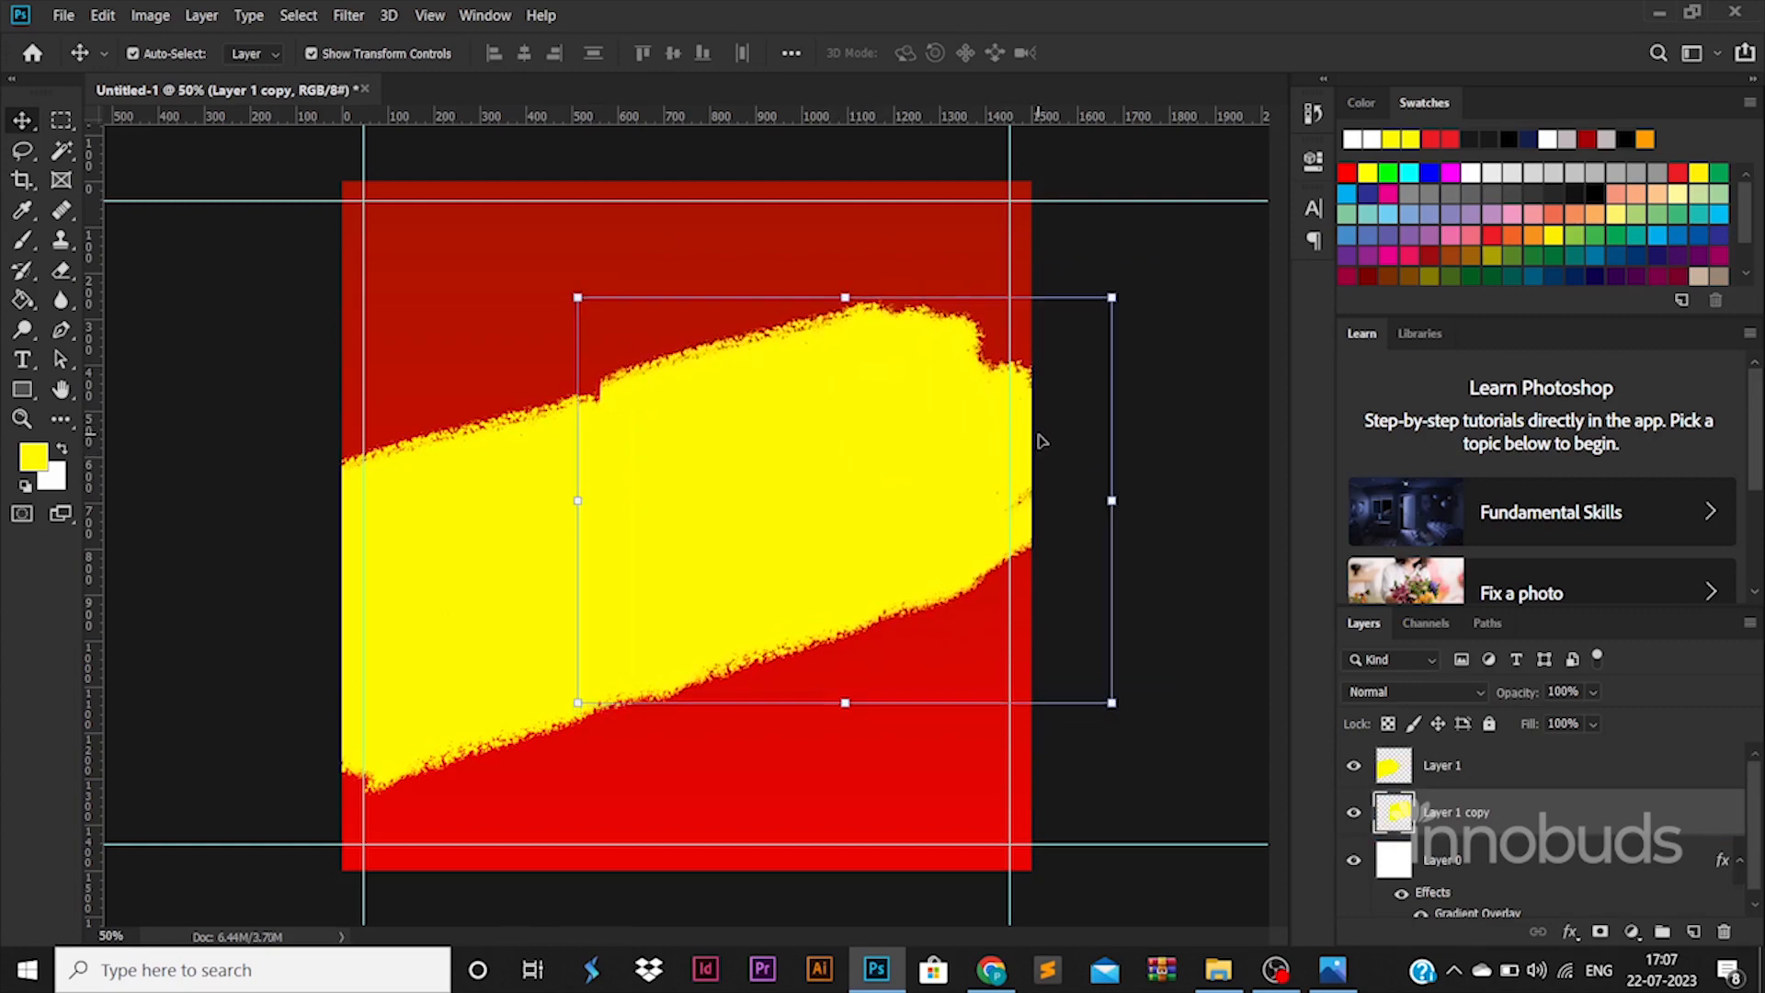
pyautogui.moveTo(1113, 300); pyautogui.dragTo(1166, 265)
pyautogui.moveTo(925, 342); pyautogui.dragTo(898, 359)
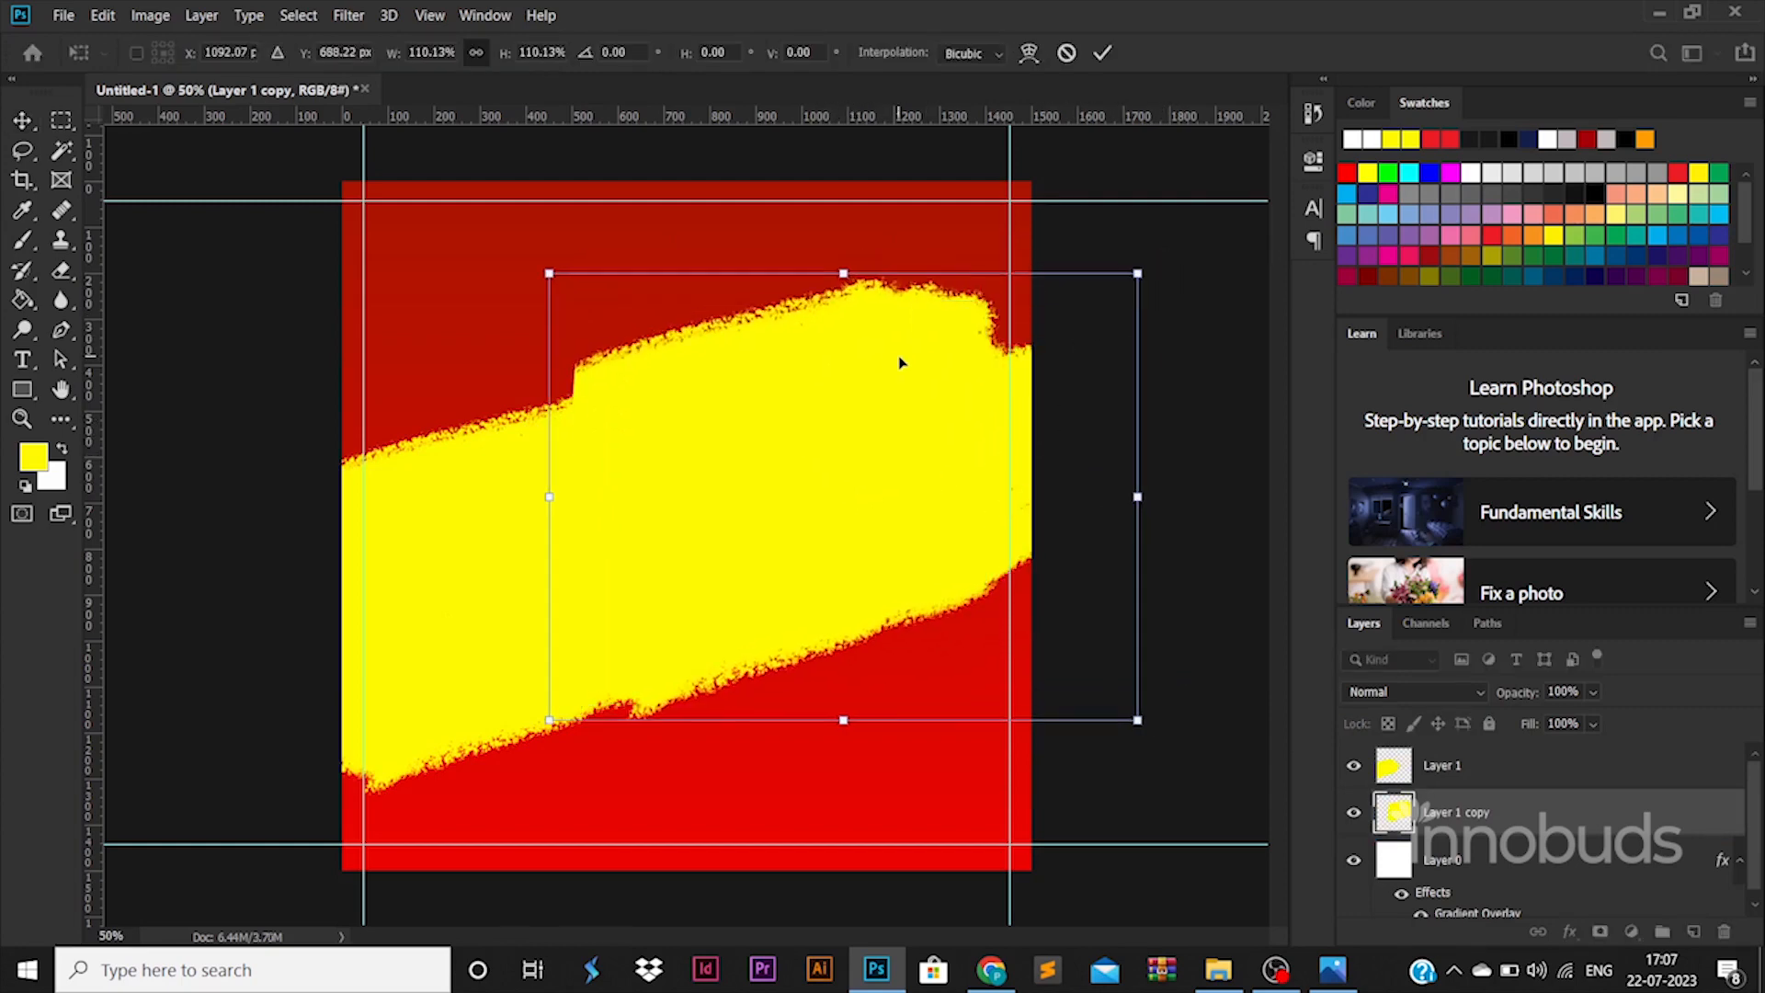
pyautogui.press('Return')
pyautogui.click(522, 478)
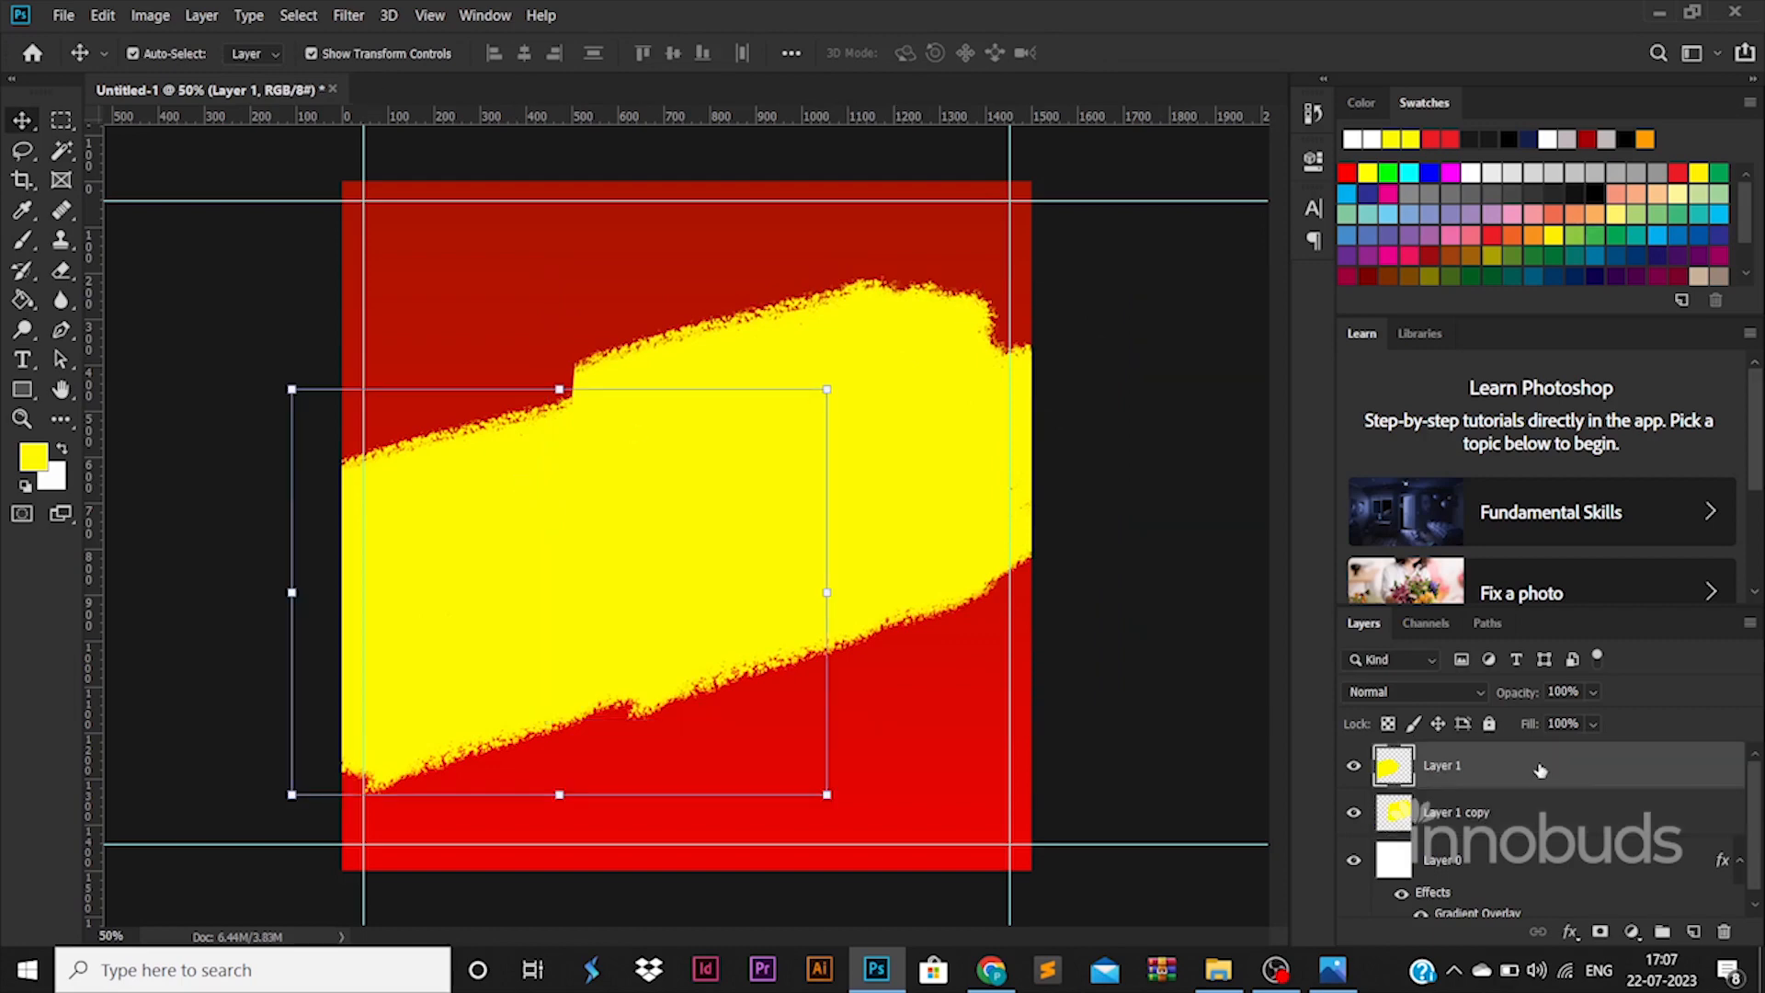
pyautogui.moveTo(1540, 770); pyautogui.dragTo(1519, 814)
pyautogui.click(1452, 765)
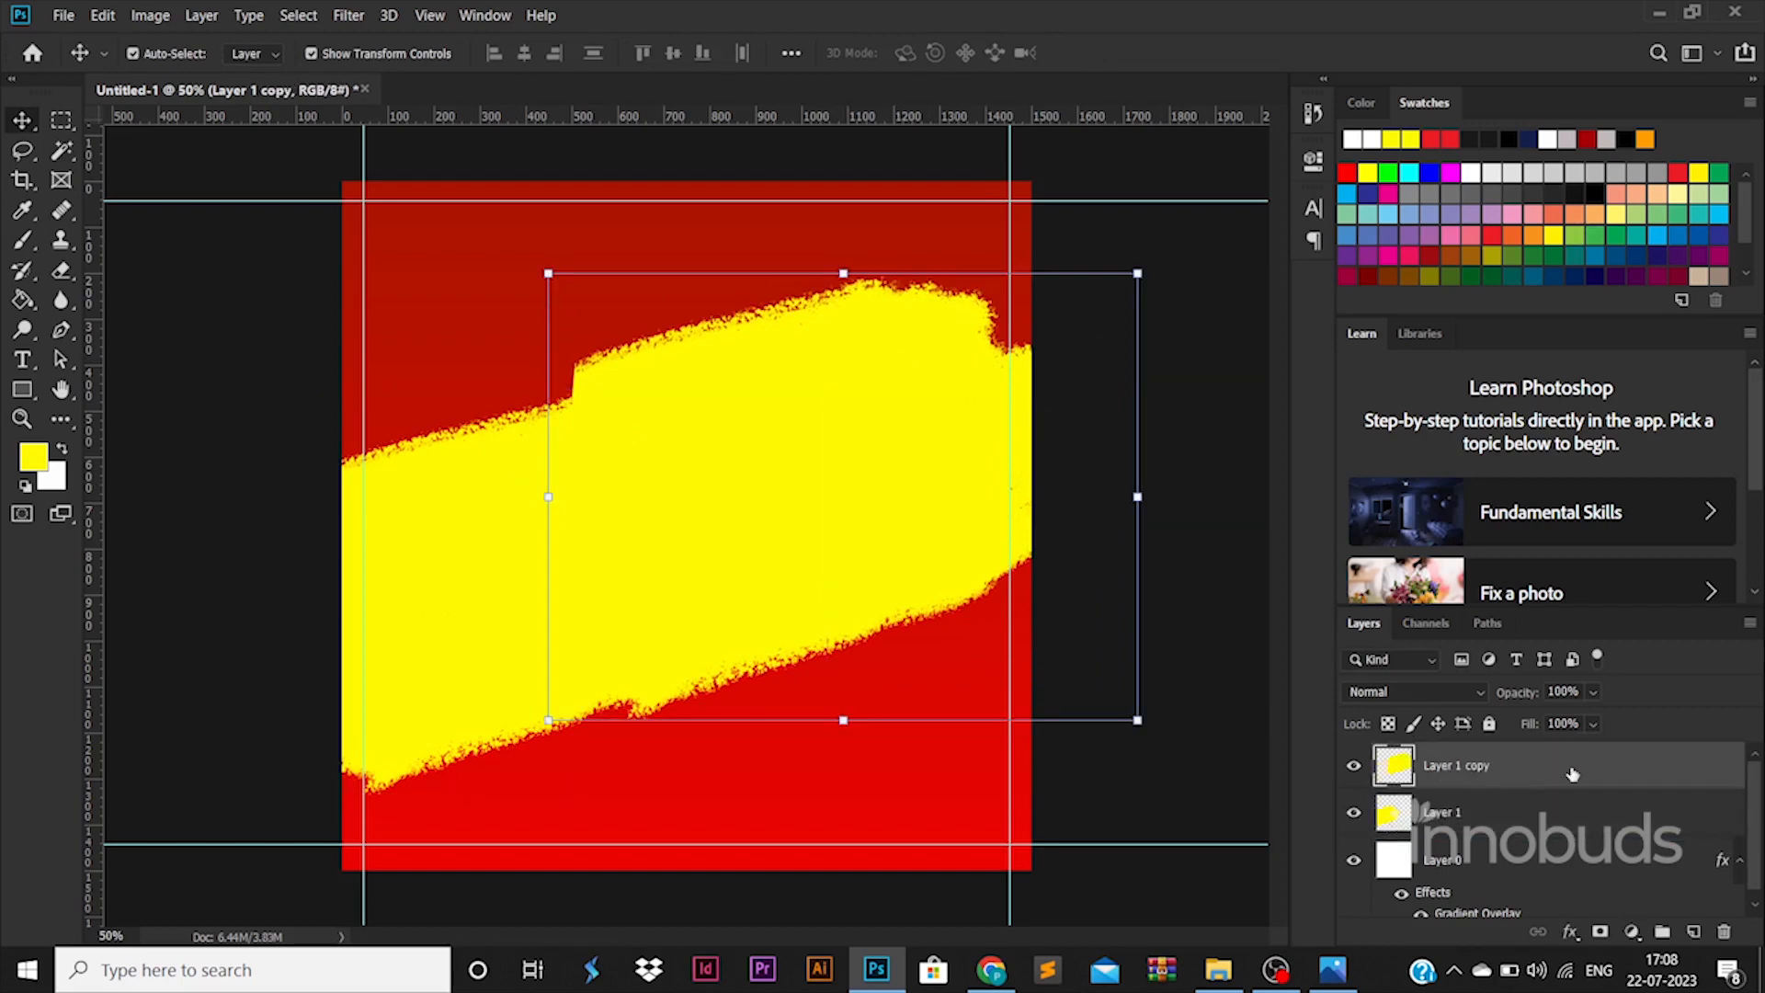
# - Give the copied stroke a white Color Overlay
pyautogui.doubleClick(1572, 774)
pyautogui.click(871, 700)
pyautogui.click(1296, 473)
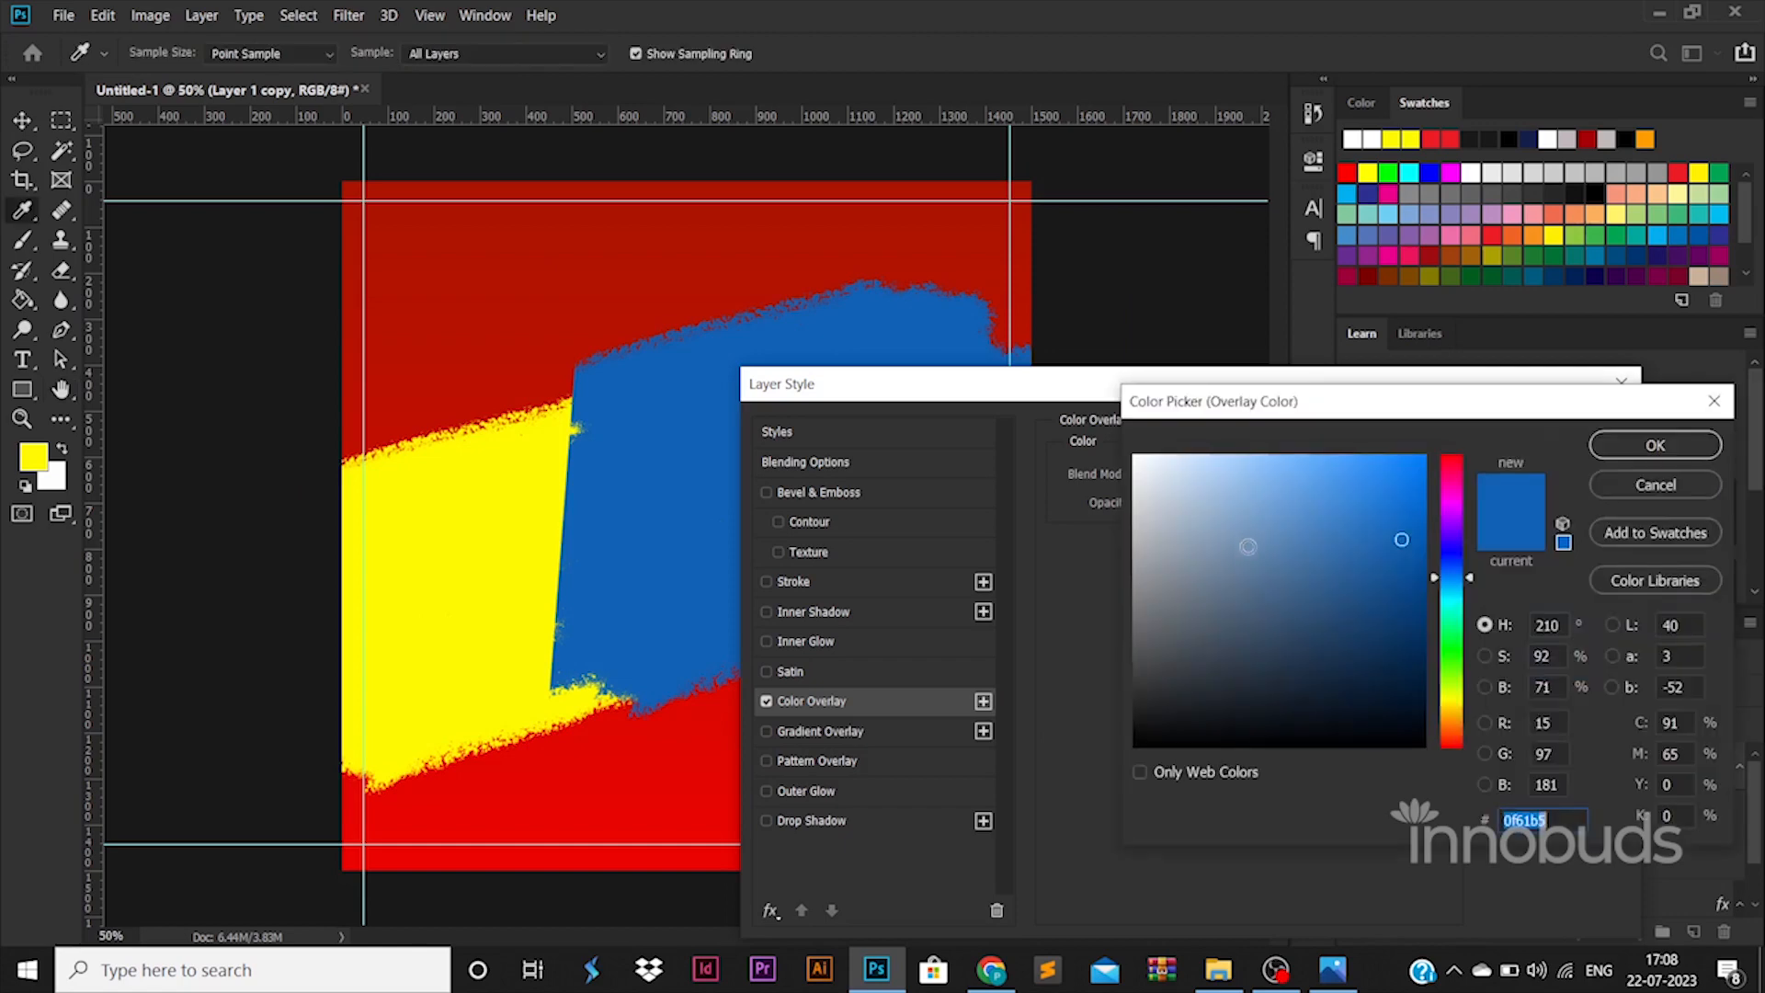
pyautogui.click(1136, 422)
pyautogui.click(1559, 451)
pyautogui.press('Return')
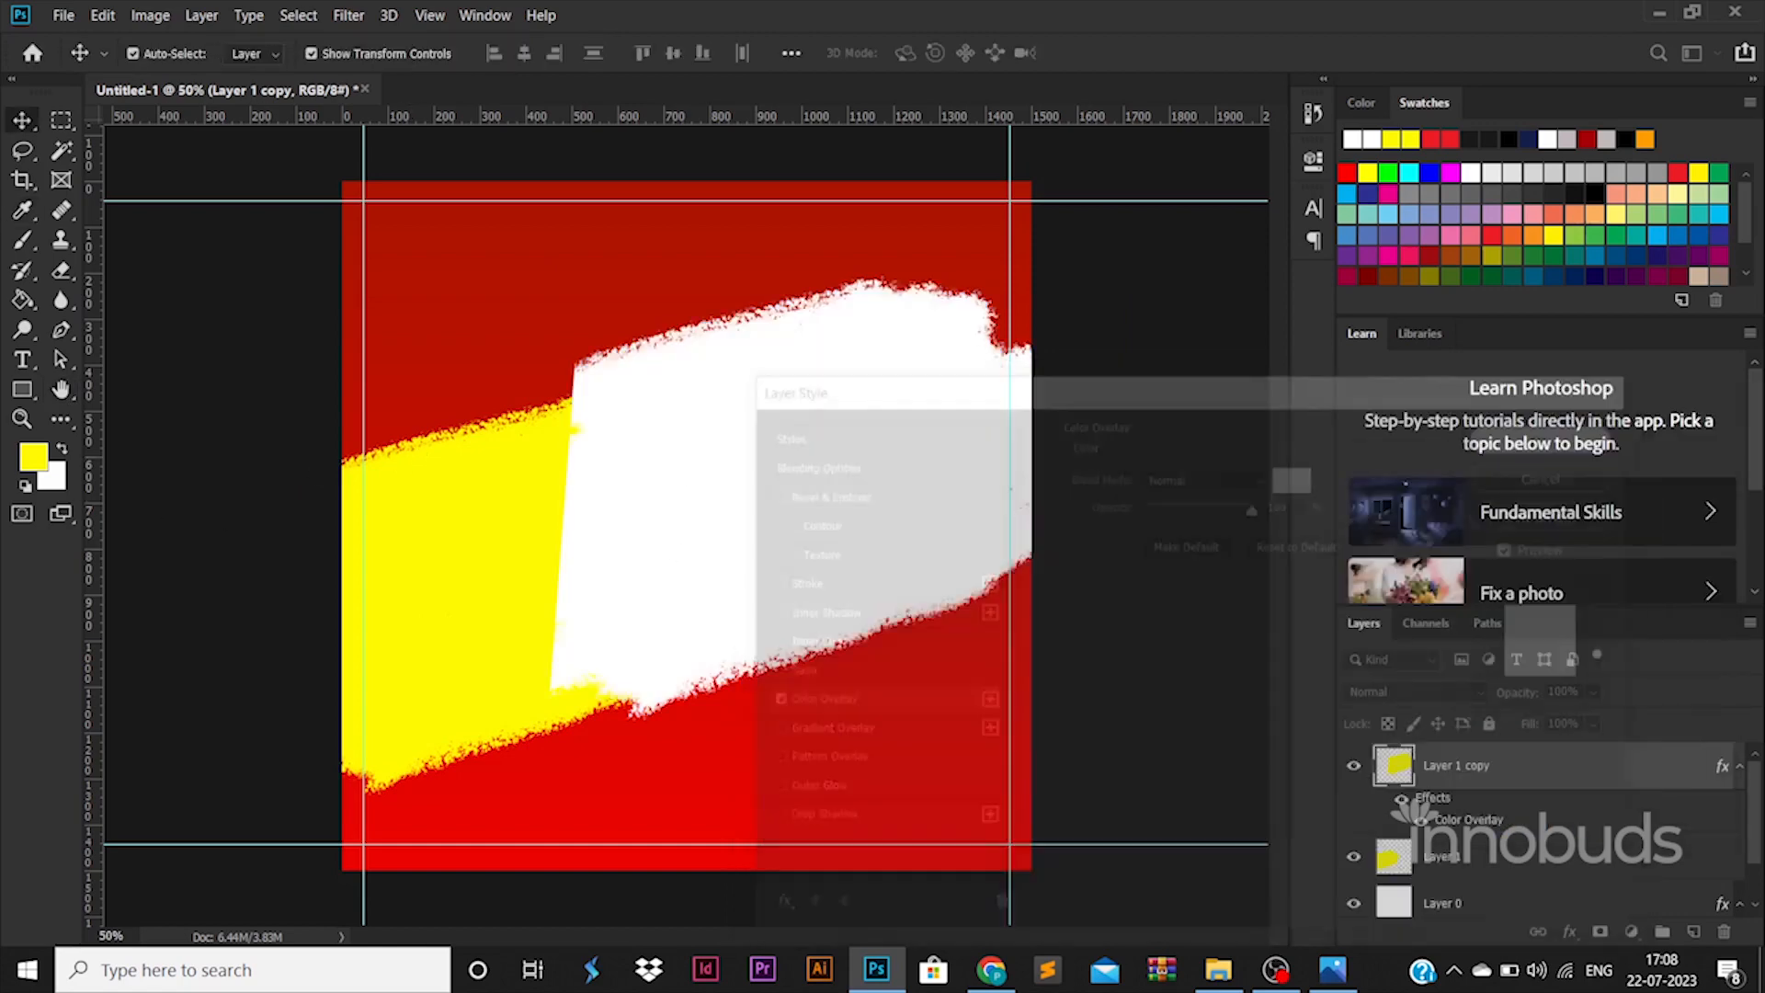
# - Widen the white stroke over the yellow's edge, then shrink it and shift it down-right
pyautogui.press('b')
pyautogui.moveTo(591, 377)
pyautogui.mouseDown()
pyautogui.moveTo(476, 470)
pyautogui.moveTo(609, 455)
pyautogui.moveTo(512, 519)
pyautogui.moveTo(613, 508)
pyautogui.moveTo(504, 594)
pyautogui.moveTo(609, 572)
pyautogui.moveTo(519, 676)
pyautogui.moveTo(621, 660)
pyautogui.moveTo(561, 732)
pyautogui.moveTo(634, 694)
pyautogui.mouseUp()
pyautogui.press('v')
pyautogui.moveTo(1115, 276)
pyautogui.mouseDown()
pyautogui.moveTo(1064, 303)
pyautogui.moveTo(938, 448)
pyautogui.moveTo(899, 398)
pyautogui.mouseUp()
pyautogui.press('Return')
# - Slightly enlarge the white stroke and move it right and down
pyautogui.keyDown('shift'); pyautogui.click(1476, 863); pyautogui.keyUp('shift')
pyautogui.scroll(-2, 1538, 830)
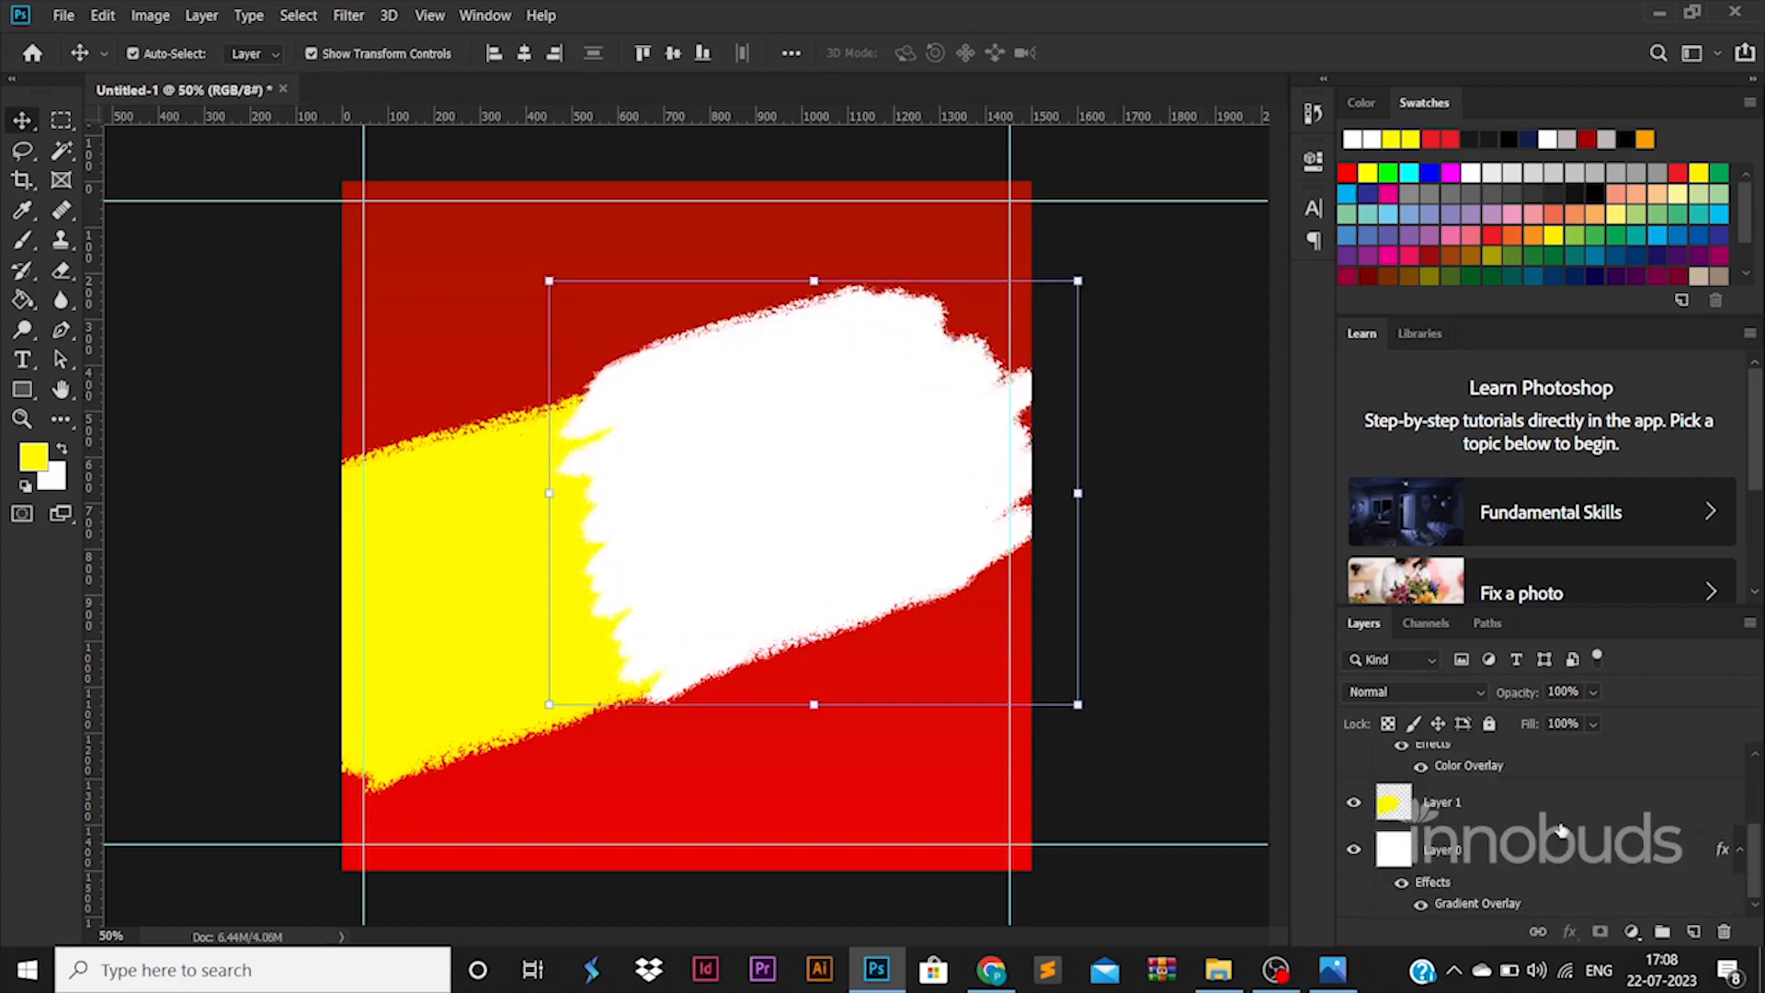
pyautogui.moveTo(1081, 701); pyautogui.dragTo(1095, 709)
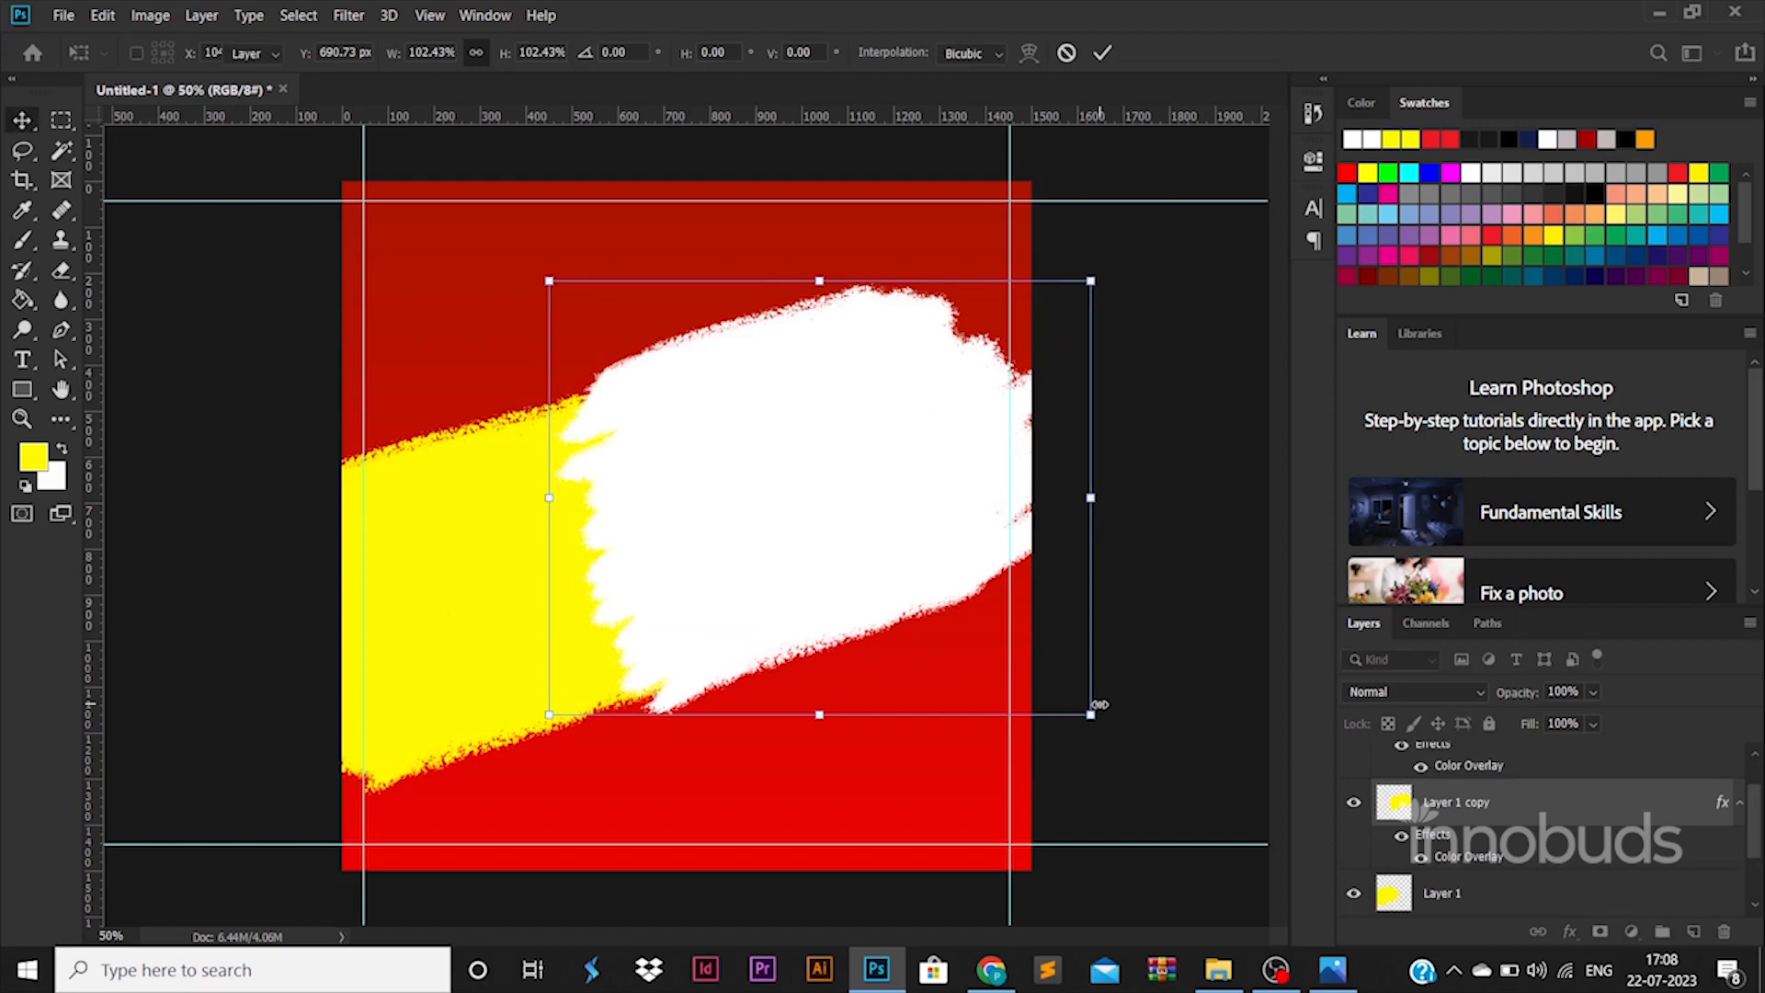
pyautogui.moveTo(870, 567); pyautogui.dragTo(902, 575)
pyautogui.press('Return')
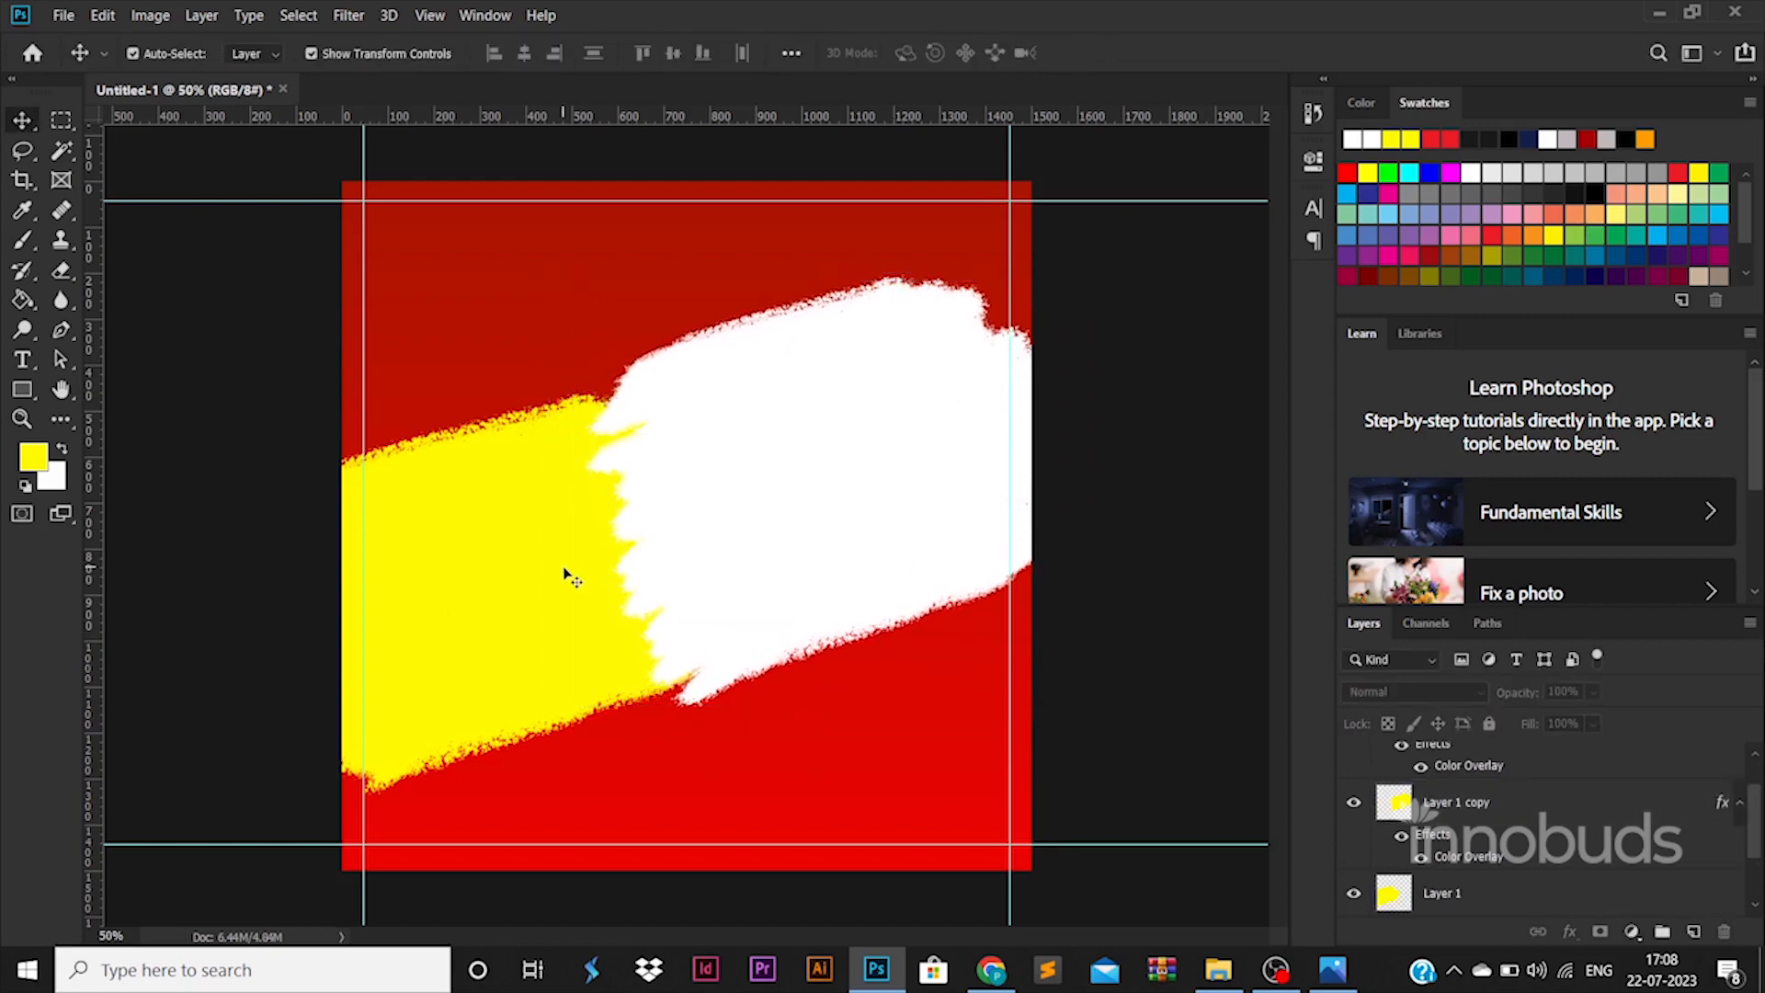
# - Merge Layer 1 copy and Layer 1 copy 2, toggling visibility to check the result
pyautogui.scroll(2, 1457, 795)
pyautogui.click(1457, 774)
pyautogui.scroll(-5, 1454, 796)
pyautogui.scroll(3, 1448, 817)
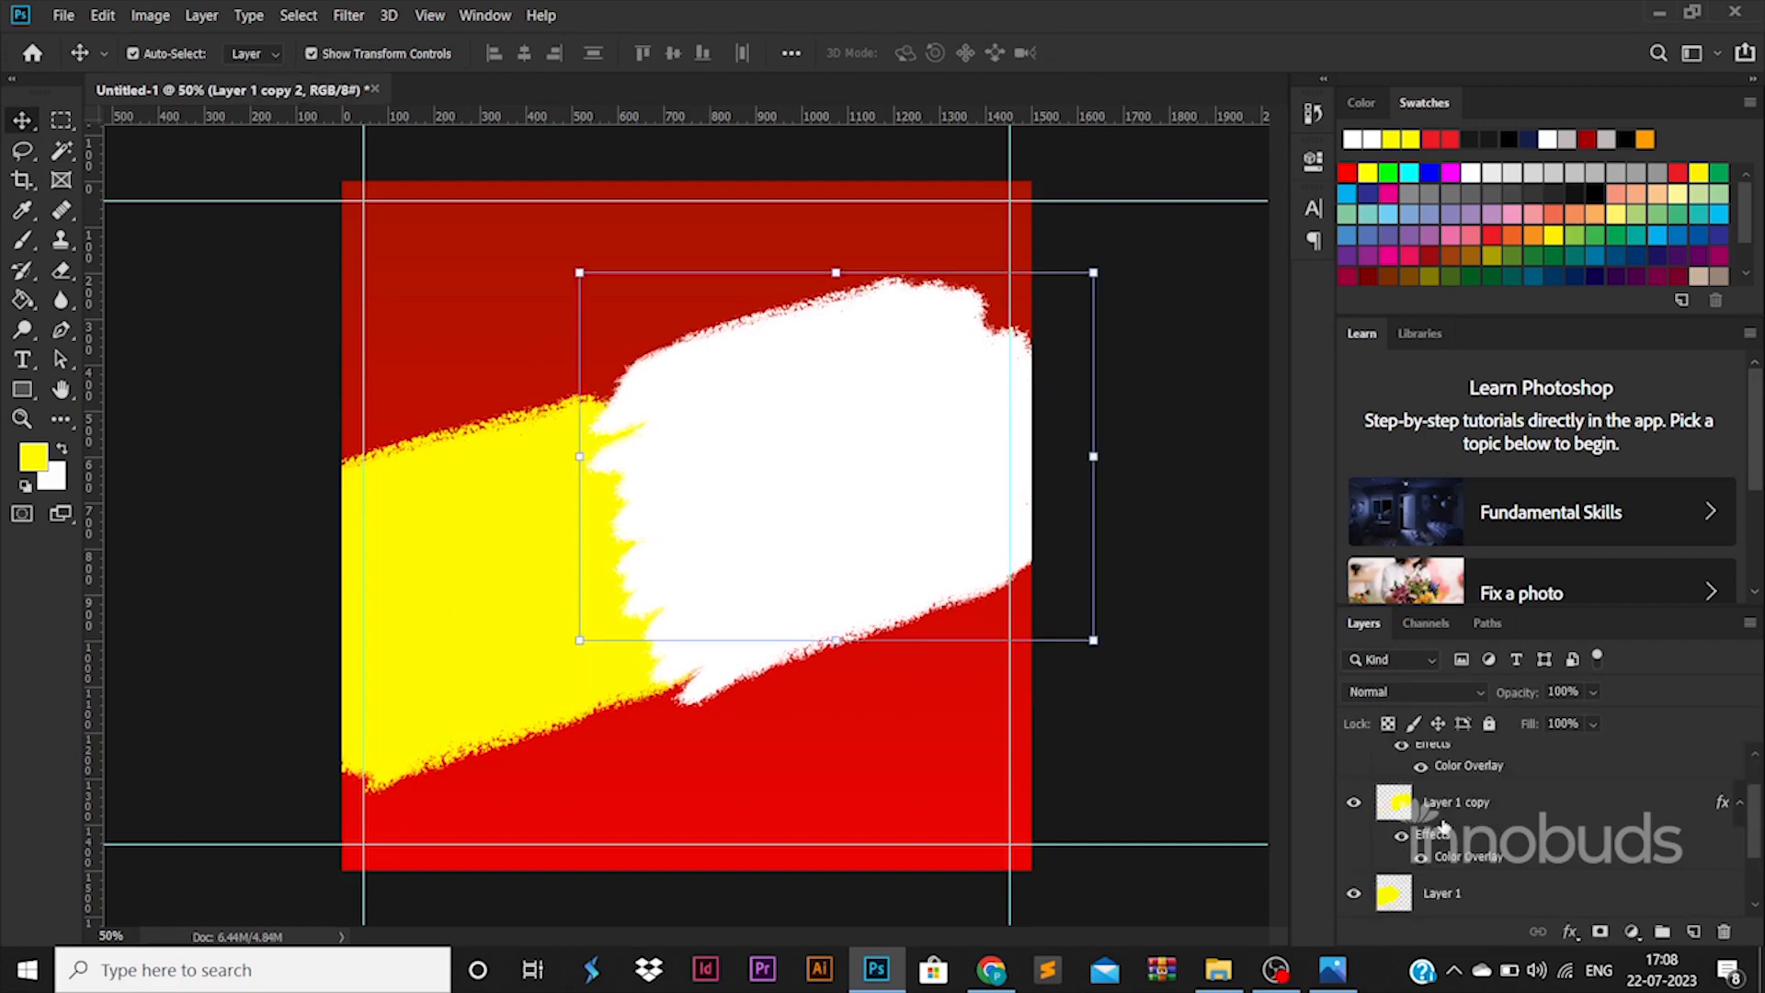
pyautogui.keyDown('ctrl'); pyautogui.click(1450, 815); pyautogui.keyUp('ctrl')
pyautogui.rightClick(1450, 816)
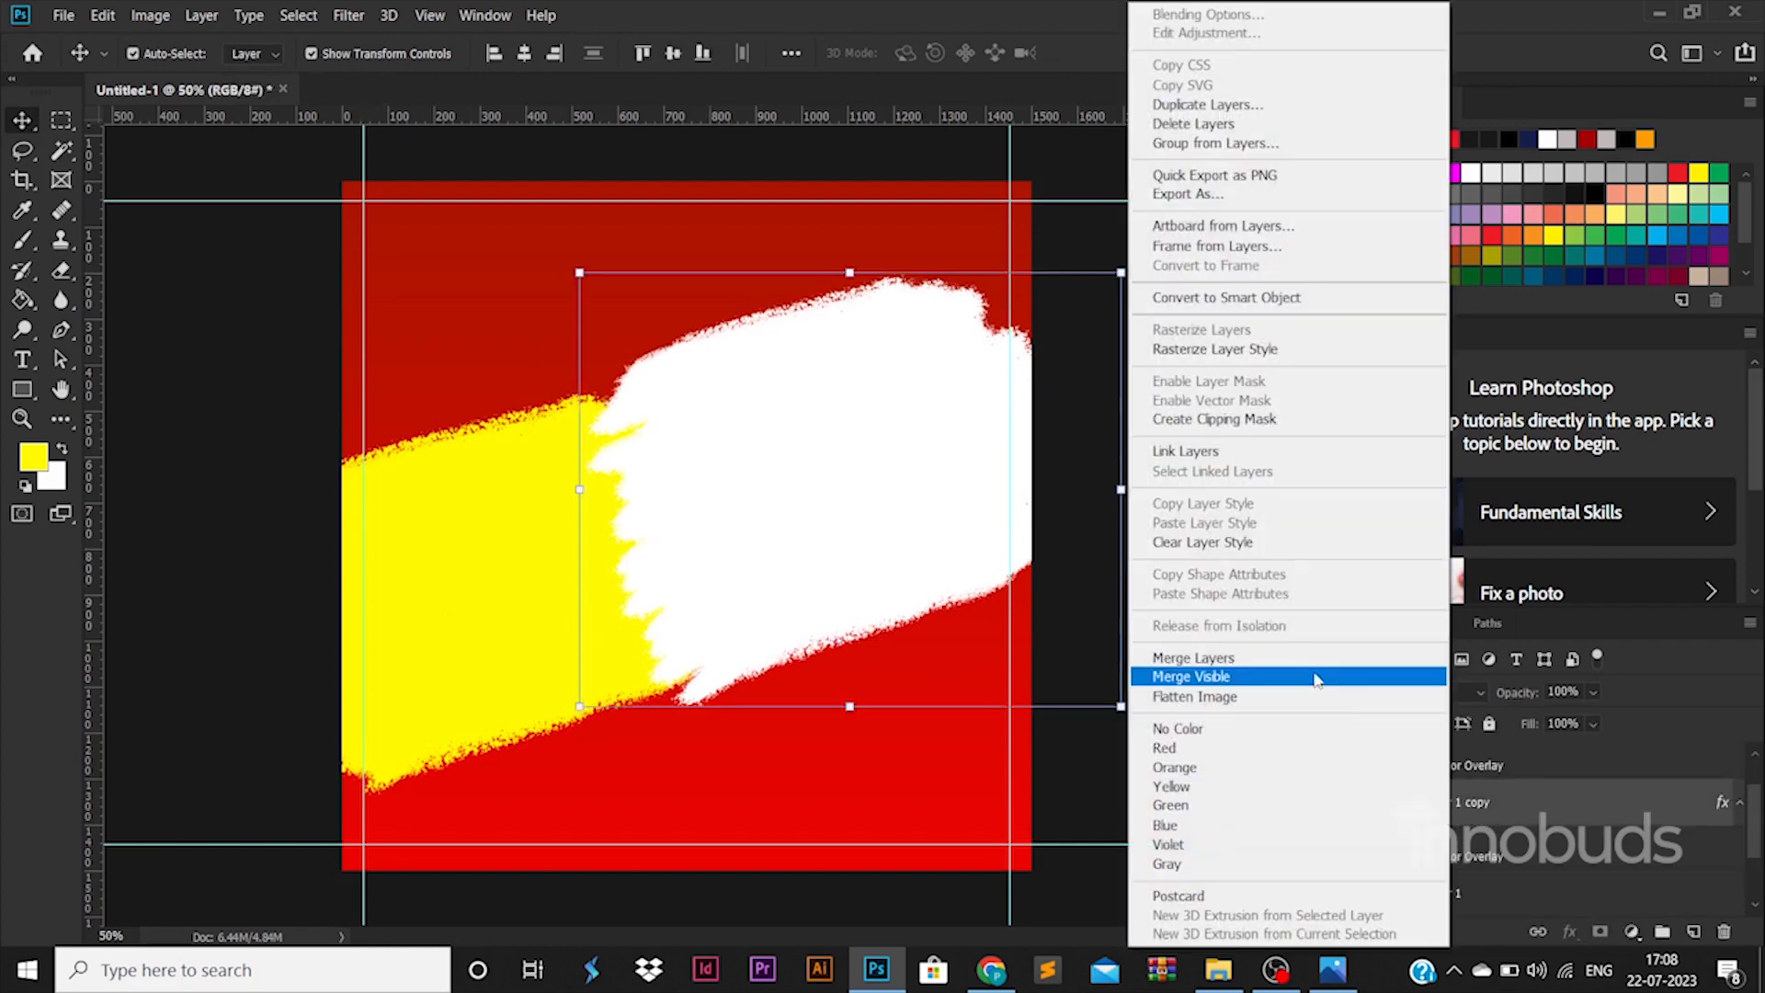
pyautogui.click(1250, 660)
pyautogui.click(1354, 757)
pyautogui.click(1355, 757)
pyautogui.click(1185, 820)
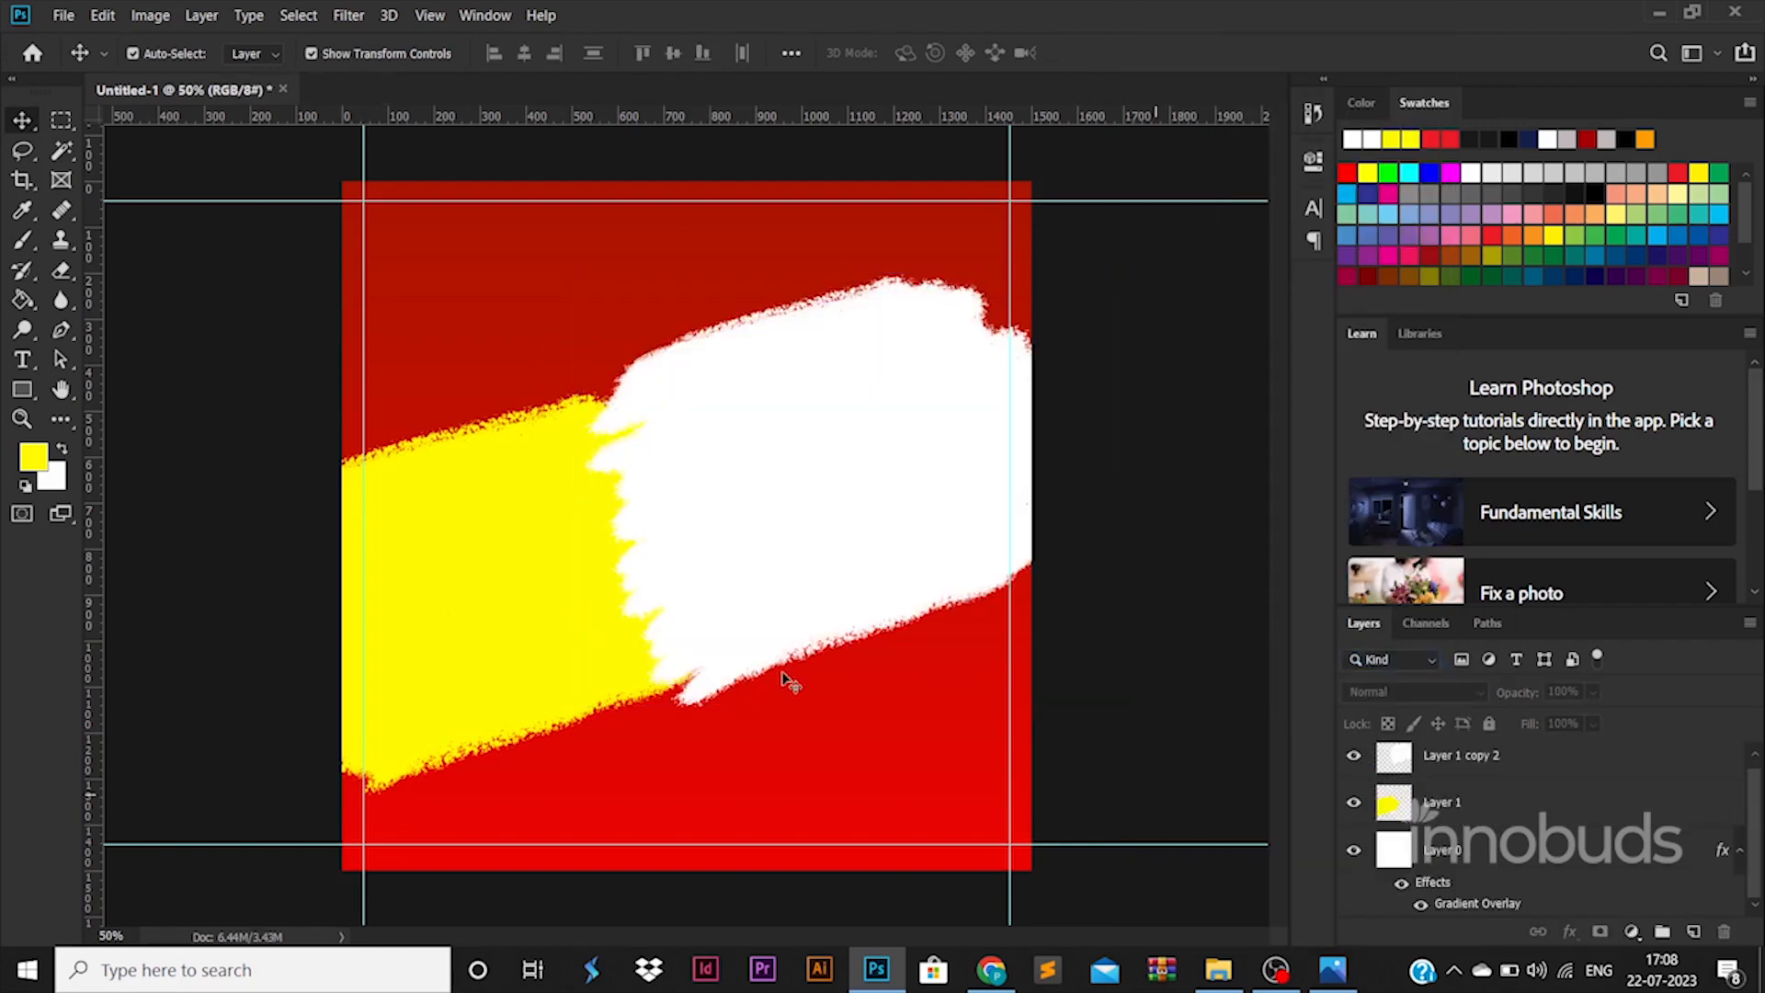
pyautogui.click(510, 581)
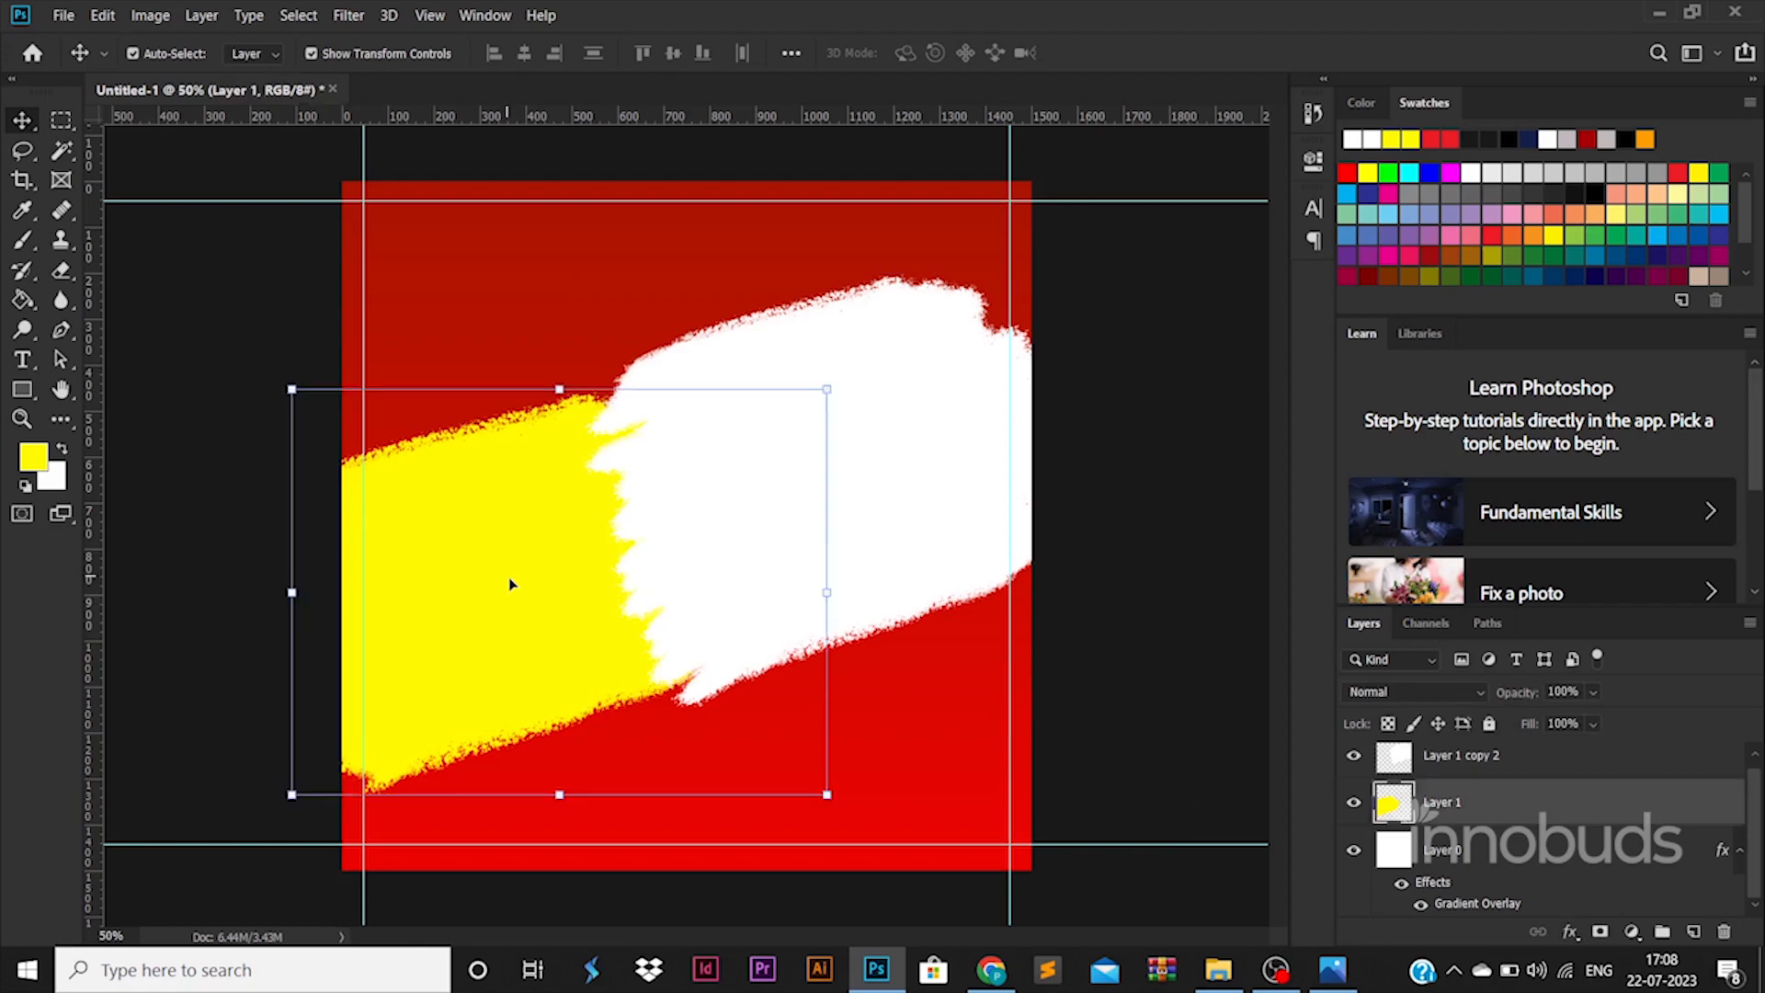
# - Paint a small yellow stroke near the top-left corner on a new Layer 2
pyautogui.click(28, 241)
pyautogui.click(1692, 931)
pyautogui.moveTo(393, 267)
pyautogui.mouseDown()
pyautogui.moveTo(509, 250)
pyautogui.moveTo(446, 231)
pyautogui.moveTo(381, 244)
pyautogui.moveTo(523, 228)
pyautogui.moveTo(461, 267)
pyautogui.moveTo(504, 278)
pyautogui.mouseUp()
# - Duplicate the small stroke and merge Layer 2 and Layer 2 copy at the top of the stack
pyautogui.click(28, 128)
pyautogui.click(1459, 768)
pyautogui.click(1461, 804)
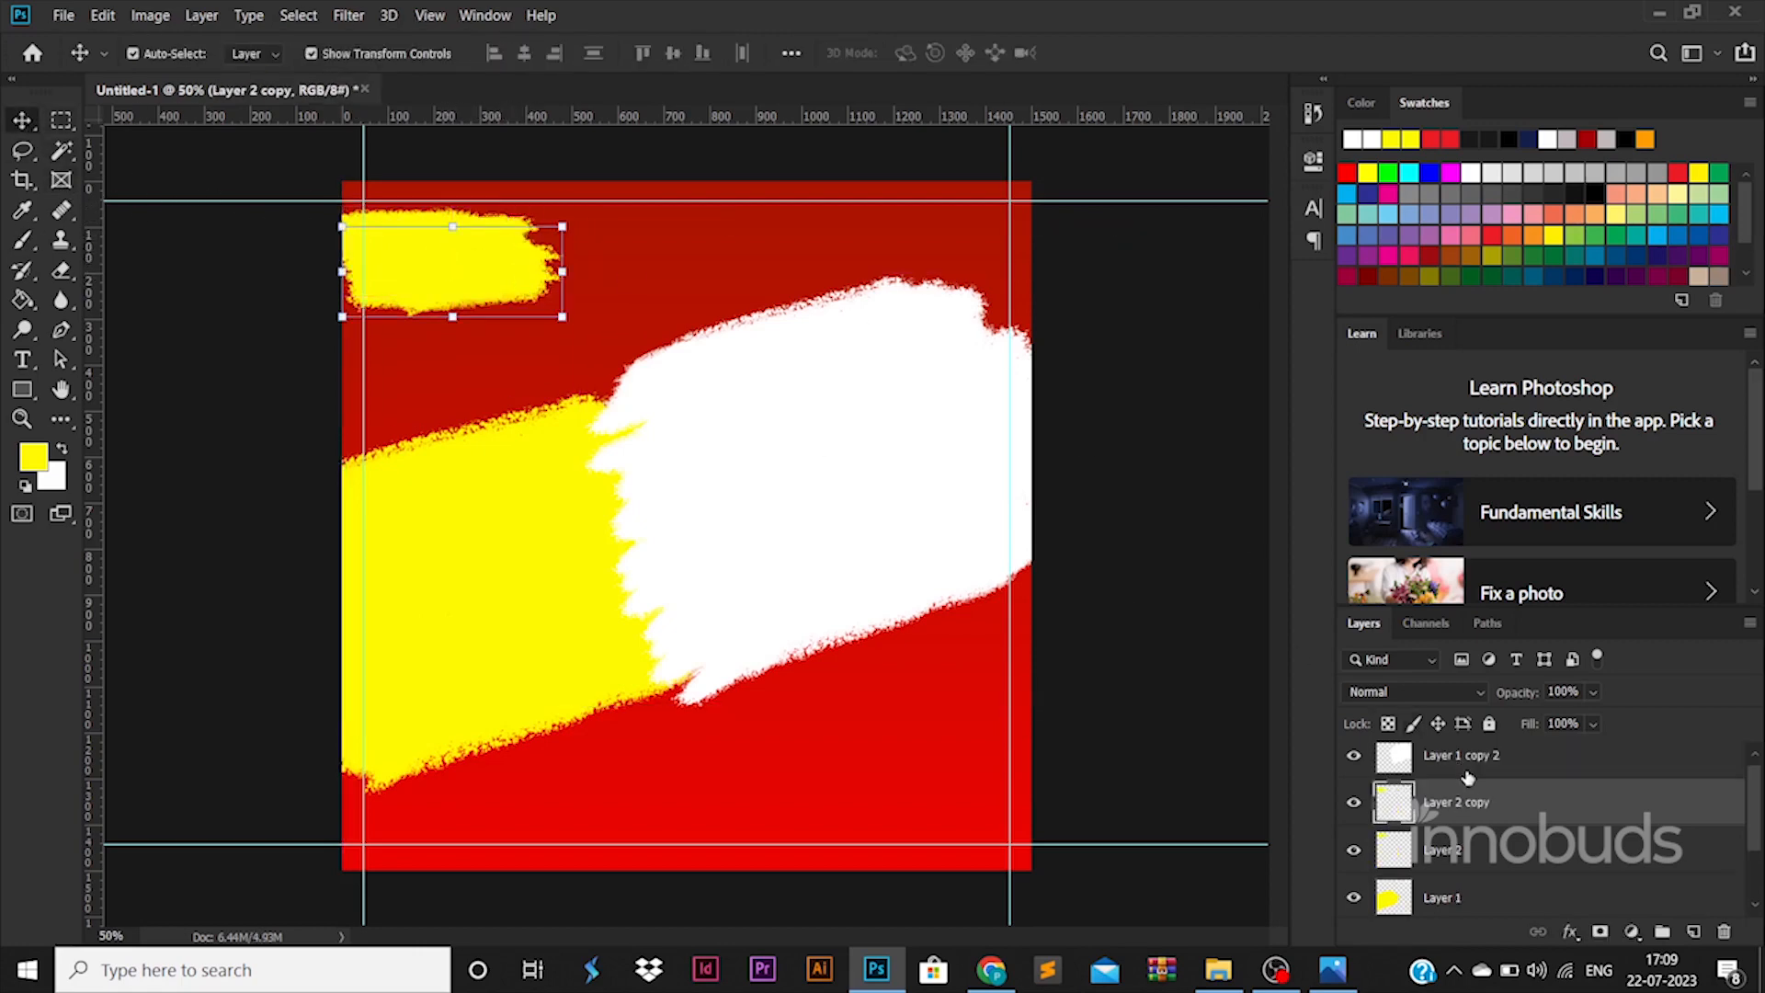
pyautogui.moveTo(1461, 804); pyautogui.dragTo(1450, 762)
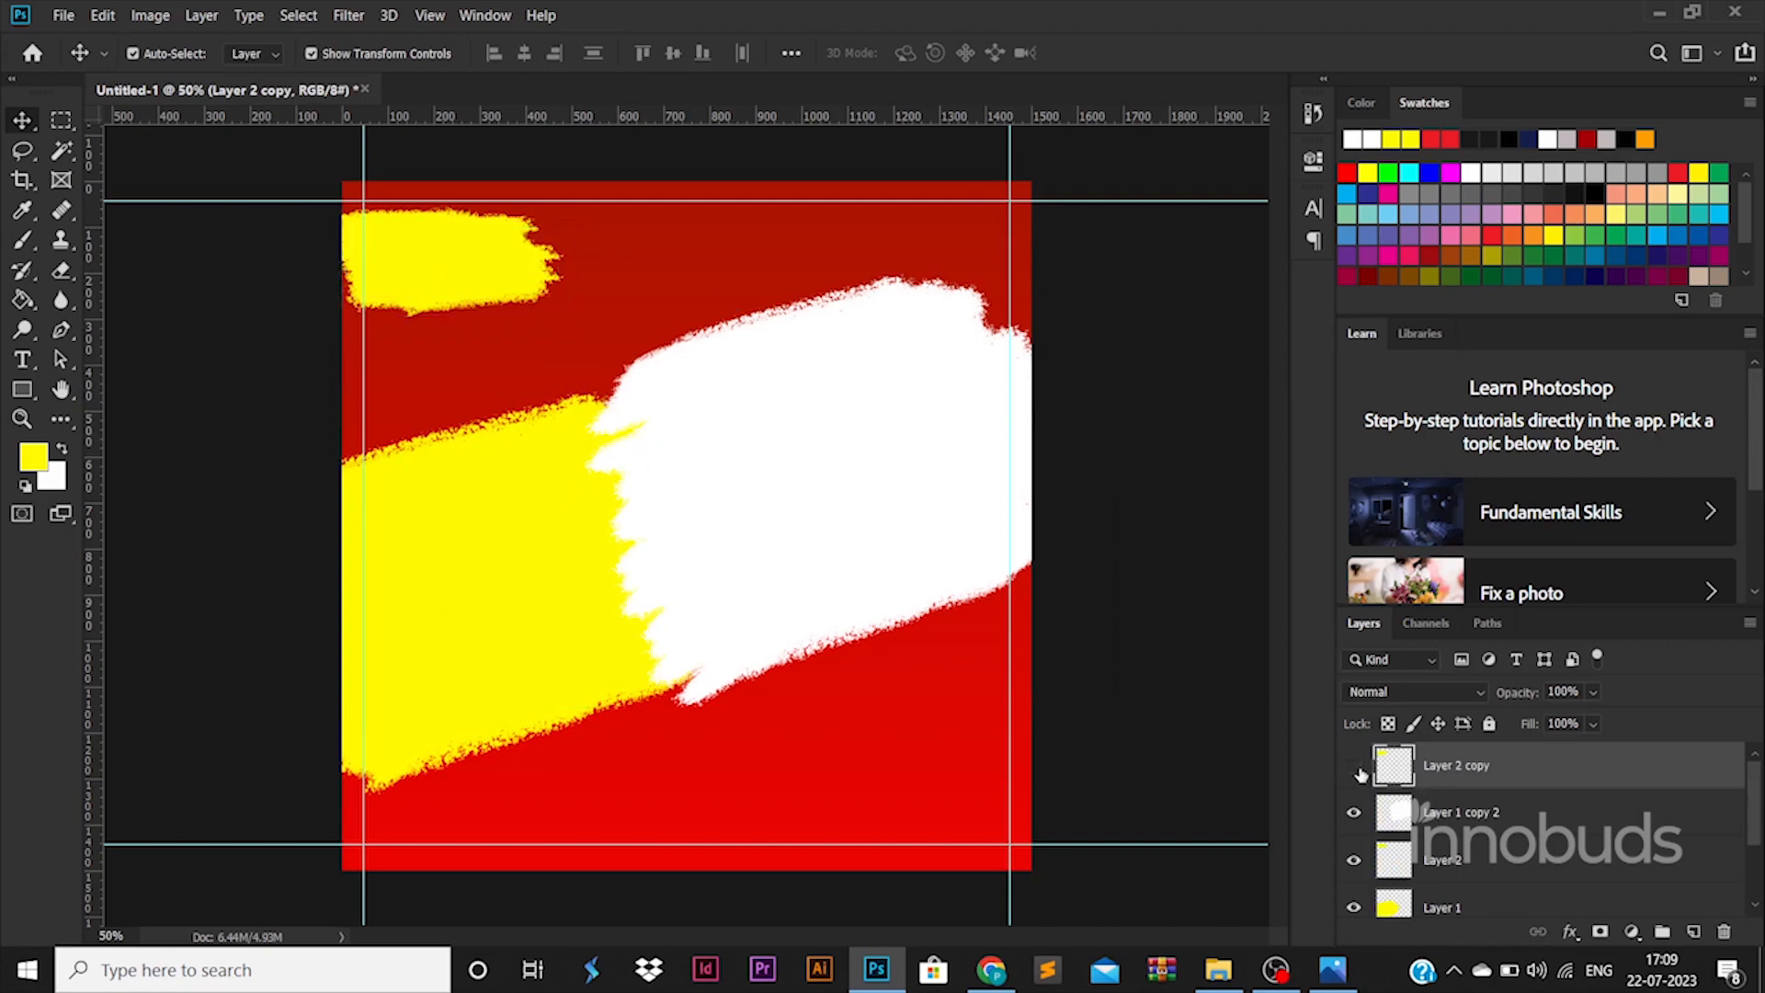
pyautogui.moveTo(1470, 838); pyautogui.dragTo(1463, 810)
pyautogui.rightClick(1461, 777)
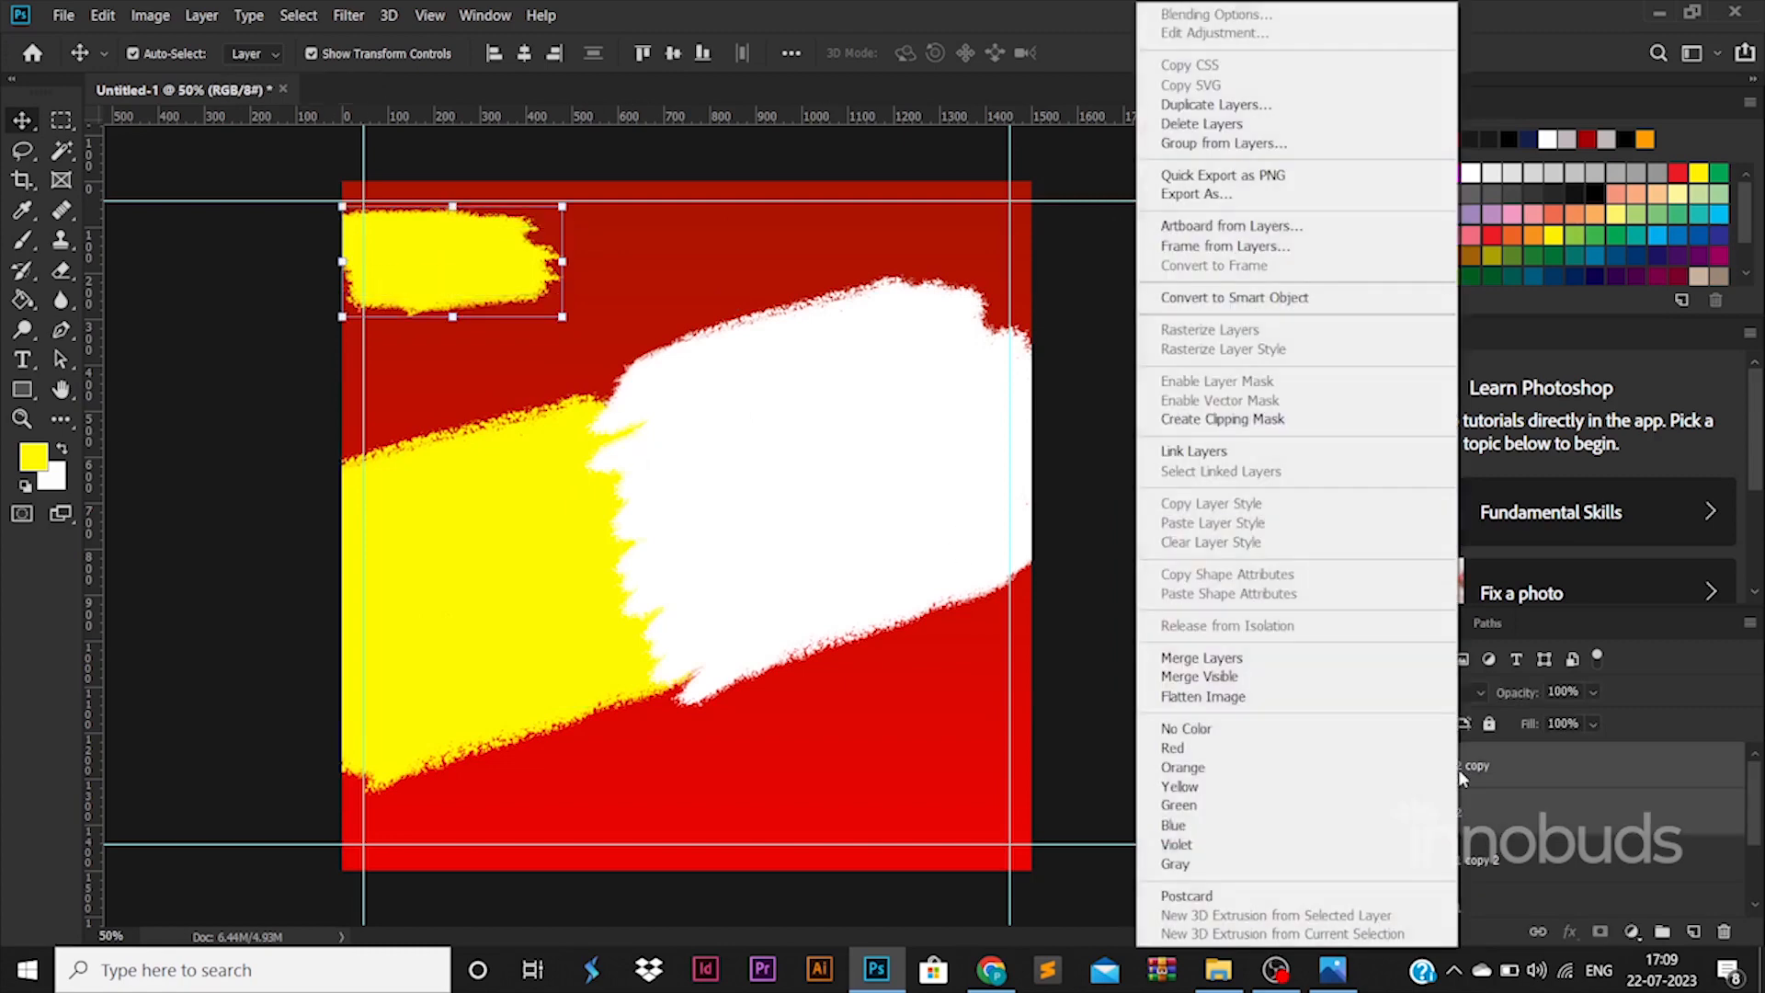
pyautogui.click(1201, 657)
# - Nudge the small yellow stroke slightly to the right
pyautogui.moveTo(497, 277); pyautogui.dragTo(518, 281)
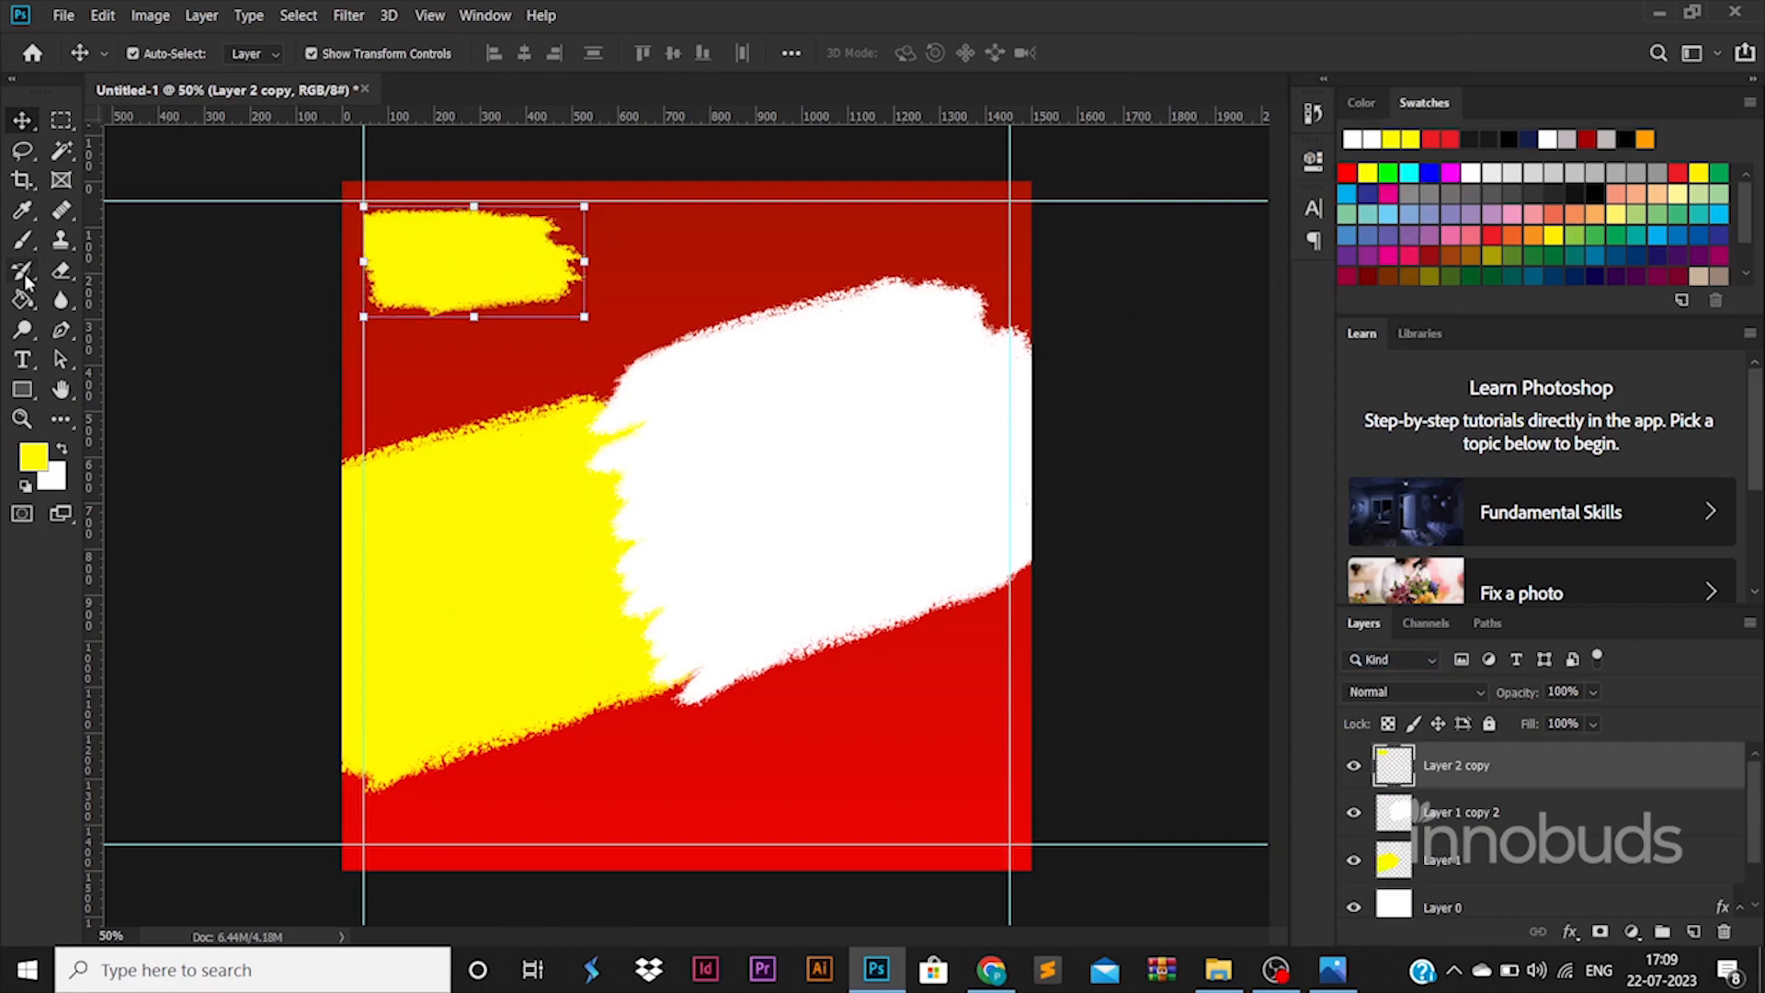
pyautogui.click(23, 240)
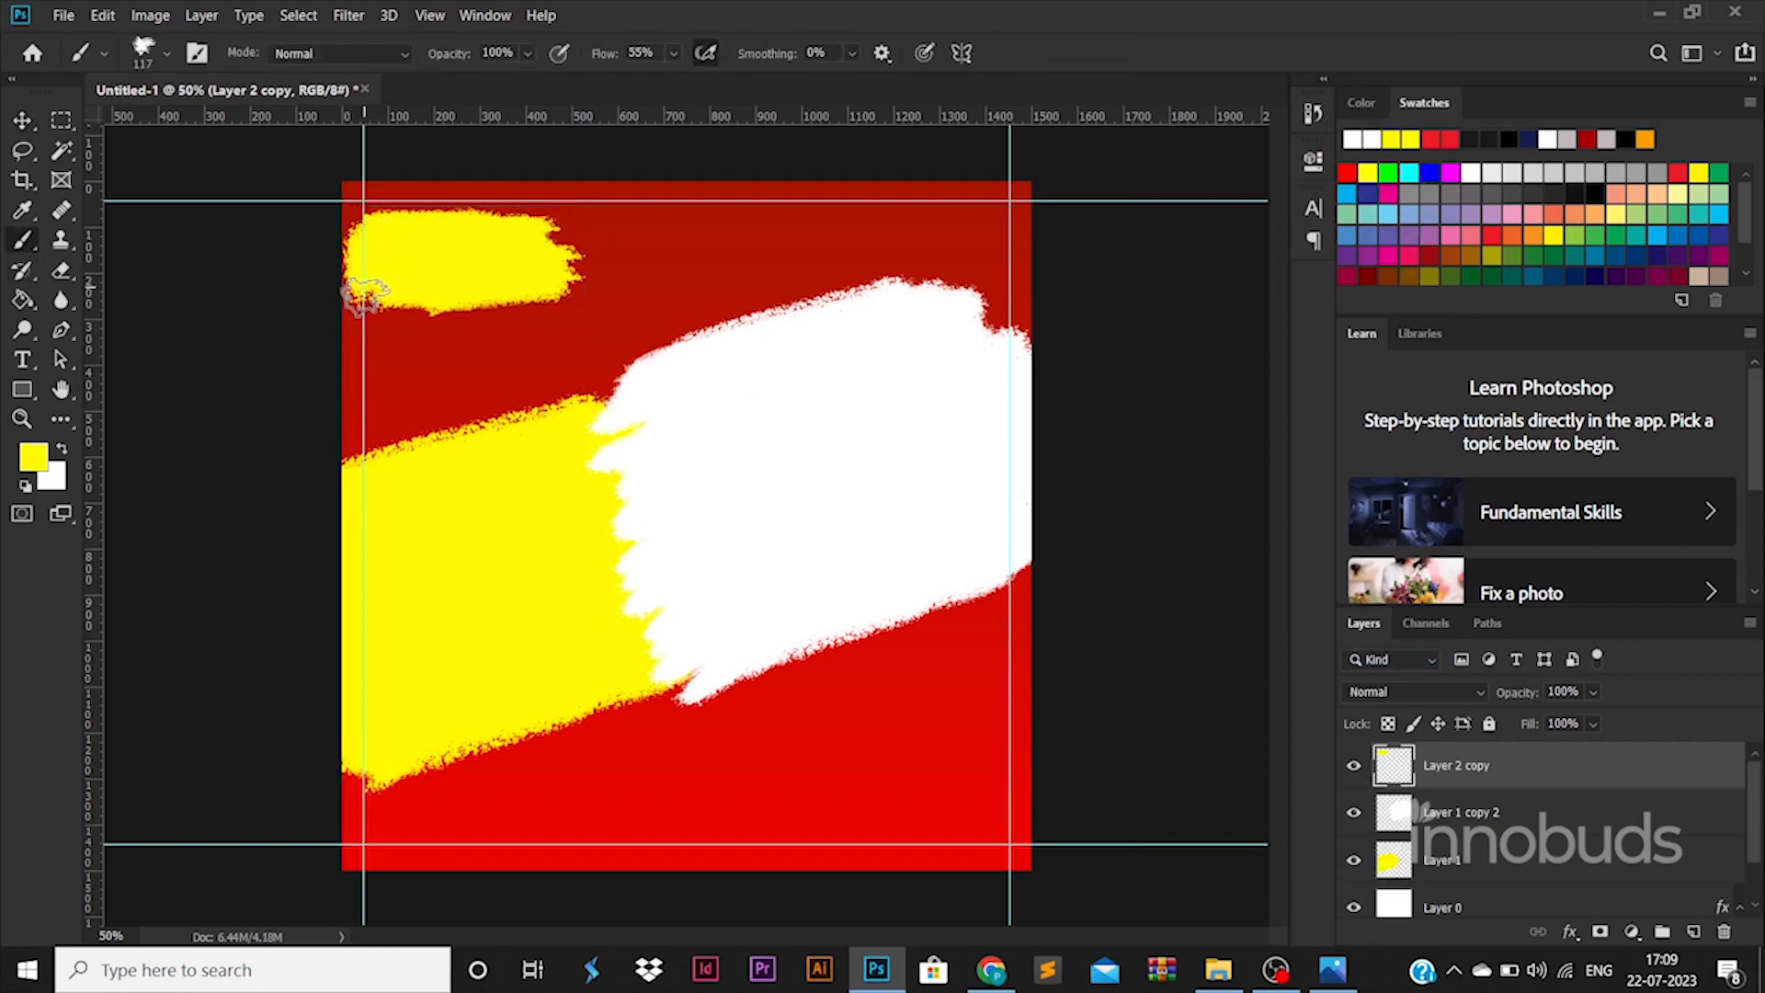
pyautogui.click(23, 125)
pyautogui.moveTo(464, 261); pyautogui.dragTo(484, 259)
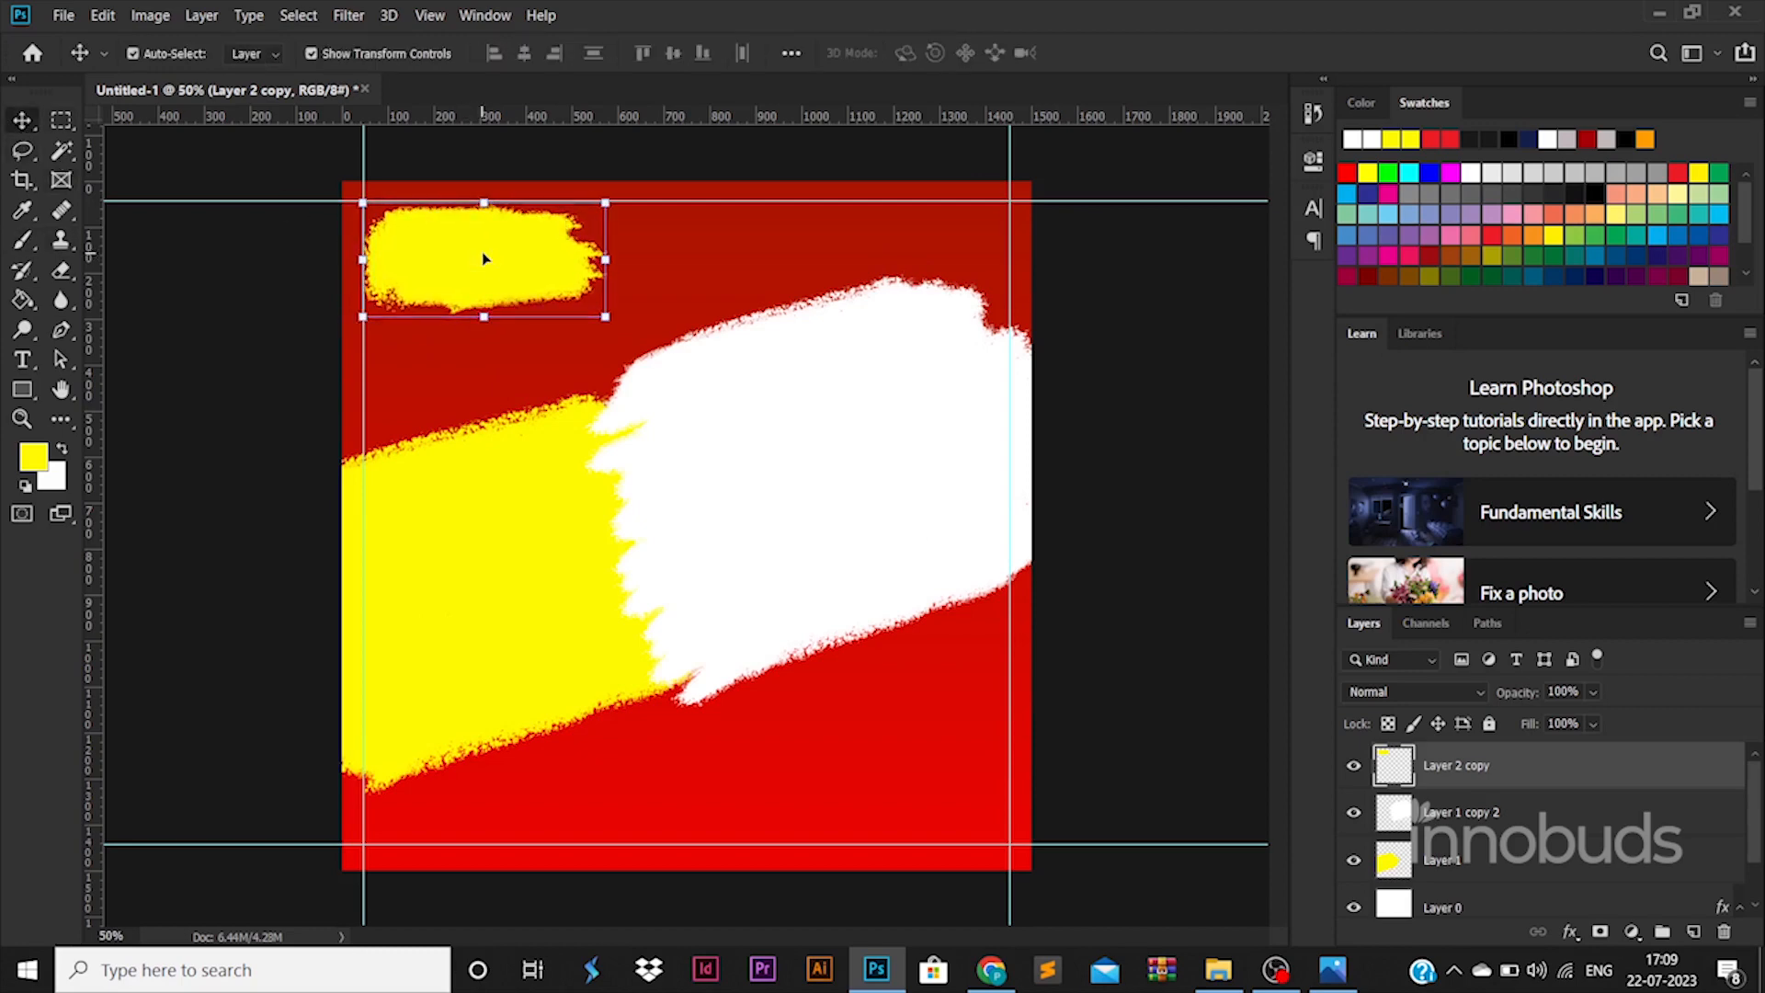
pyautogui.click(1504, 794)
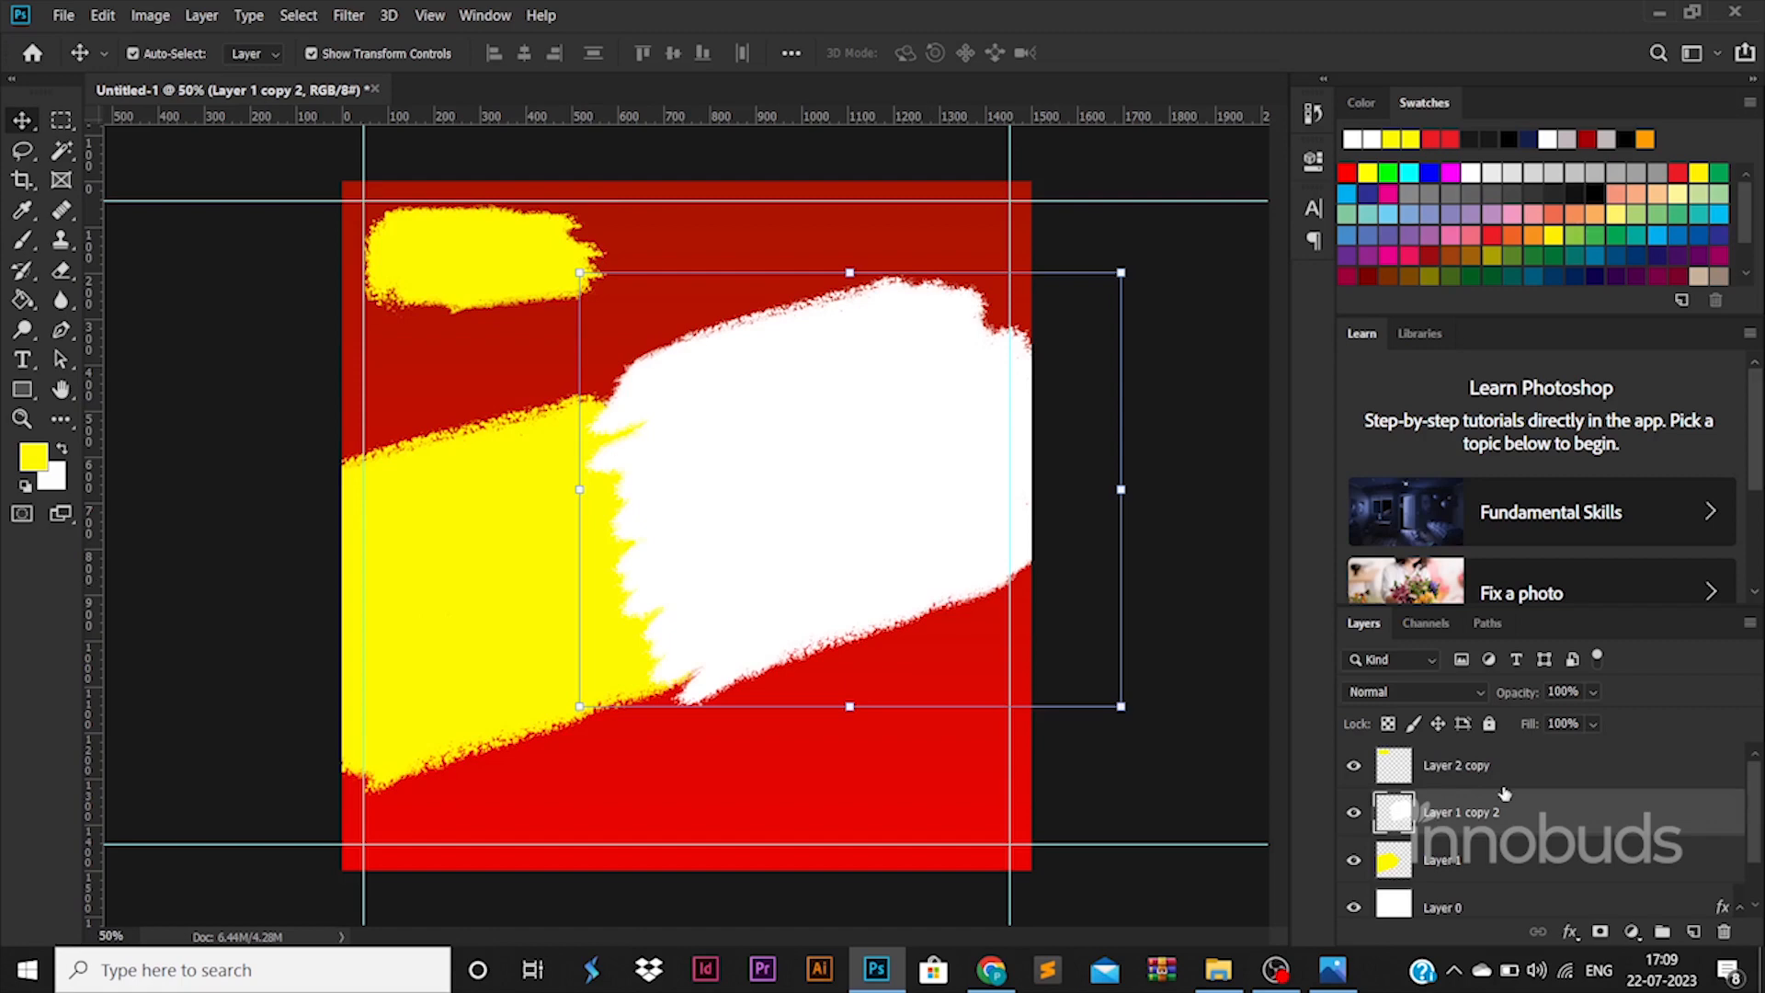
# - Add a Gradient Overlay to the white stroke, sampling yellow from the canvas for both stops
pyautogui.doubleClick(1571, 806)
pyautogui.click(851, 731)
pyautogui.click(1207, 531)
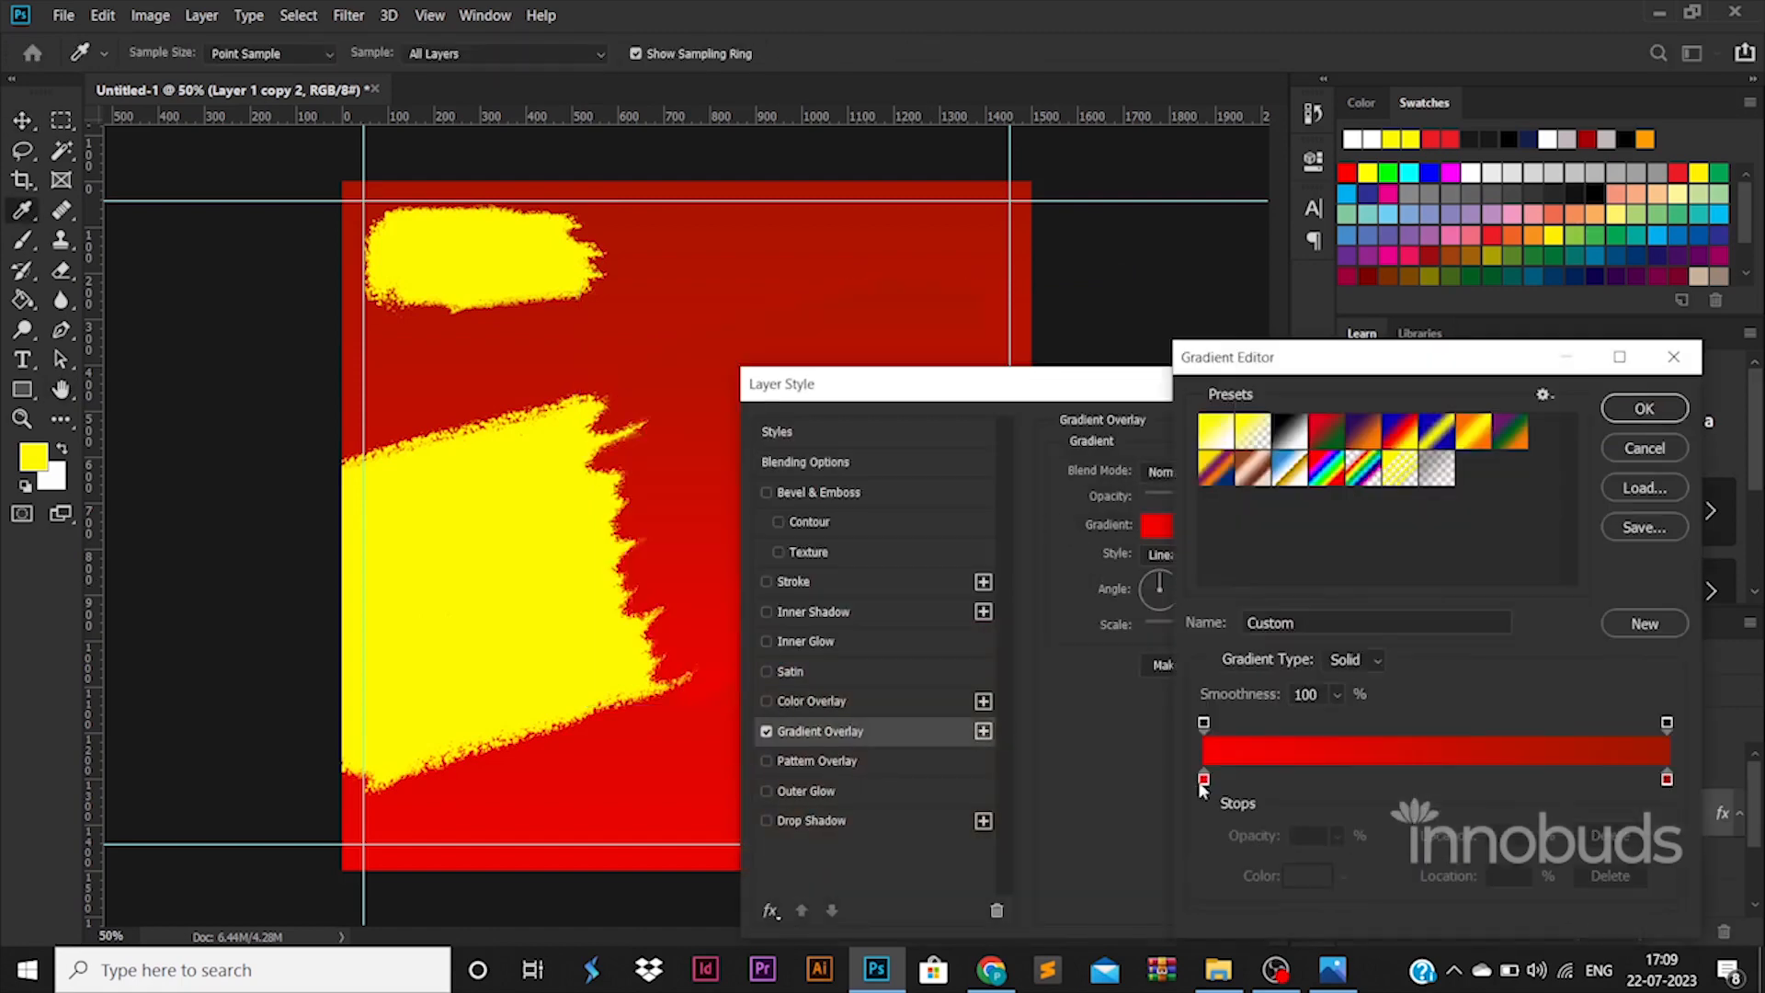
pyautogui.doubleClick(1200, 776)
pyautogui.click(488, 260)
pyautogui.click(1654, 445)
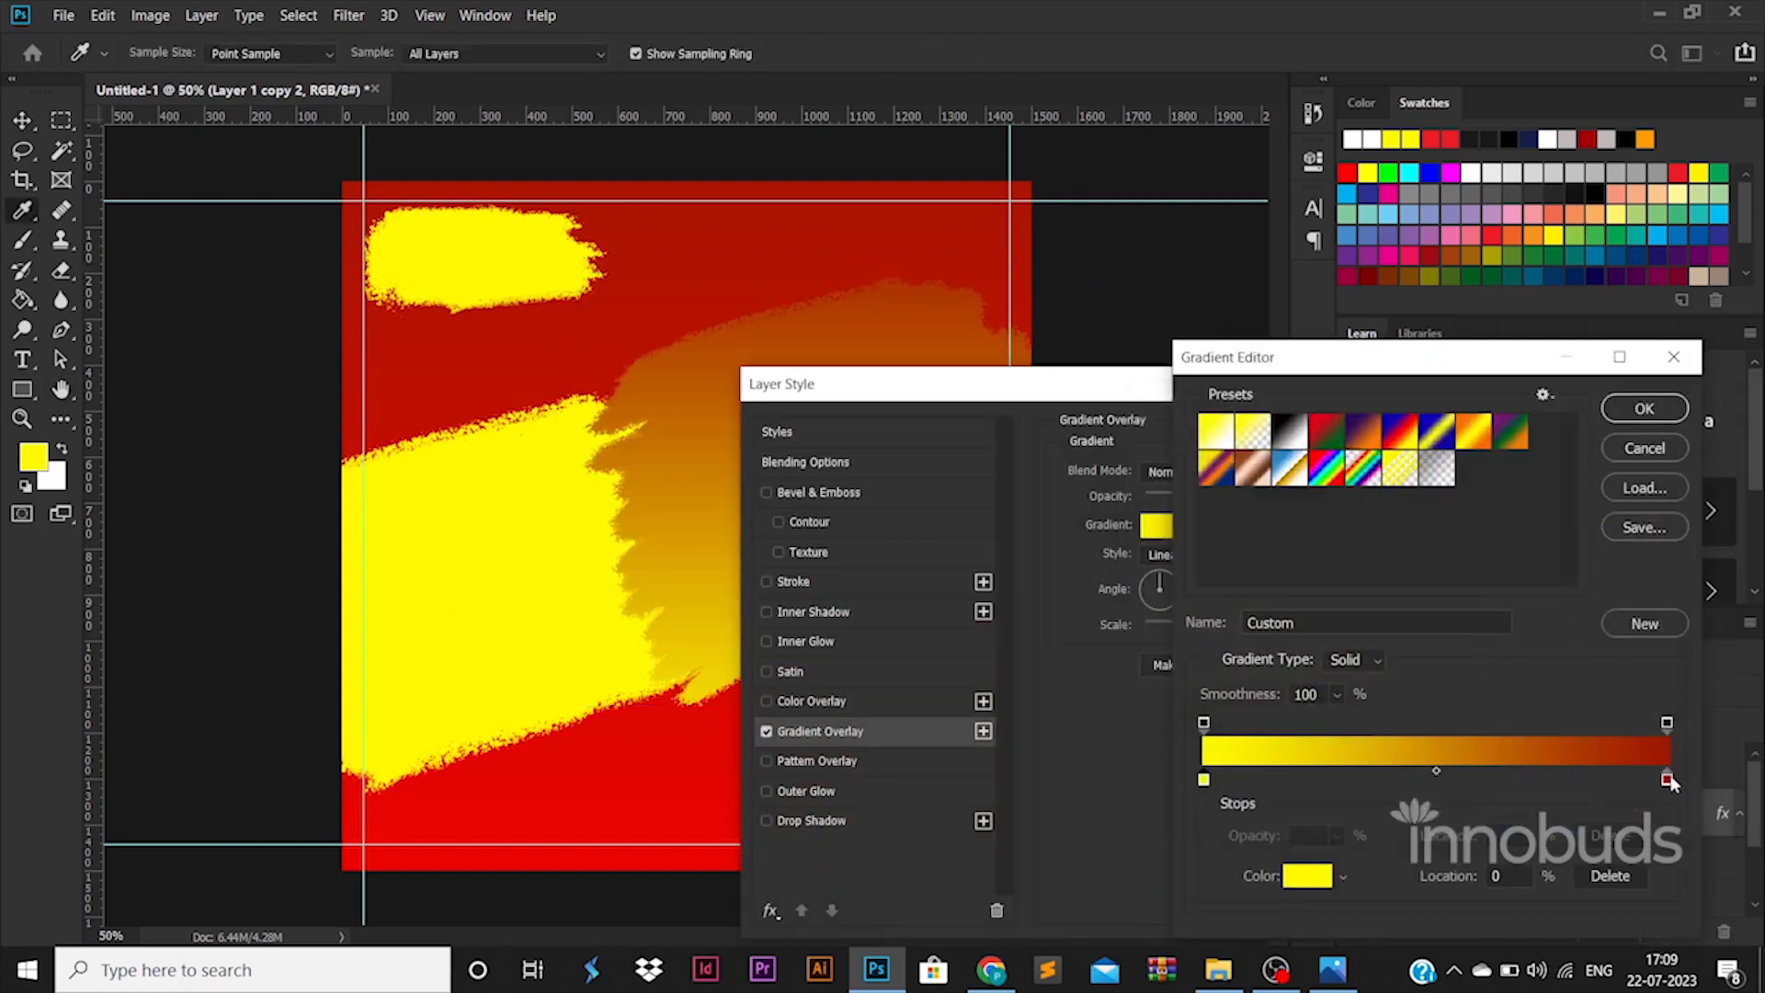
pyautogui.doubleClick(1668, 777)
pyautogui.click(526, 257)
pyautogui.click(1454, 714)
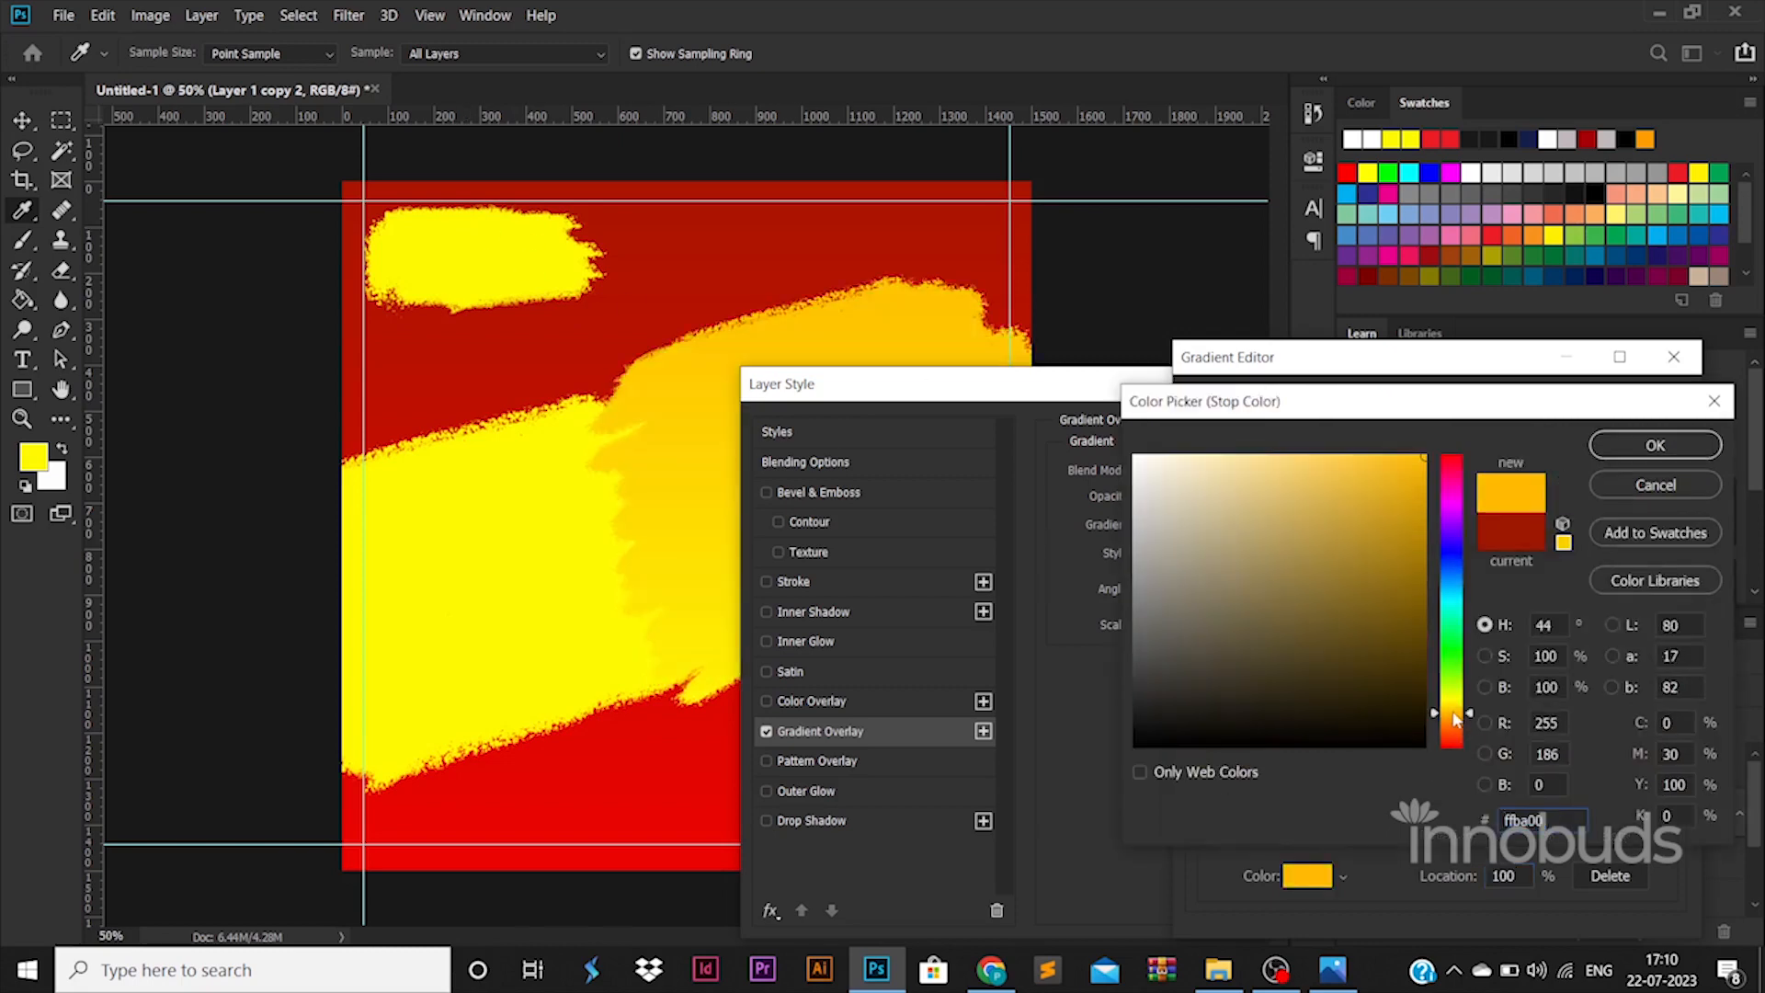
pyautogui.click(443, 240)
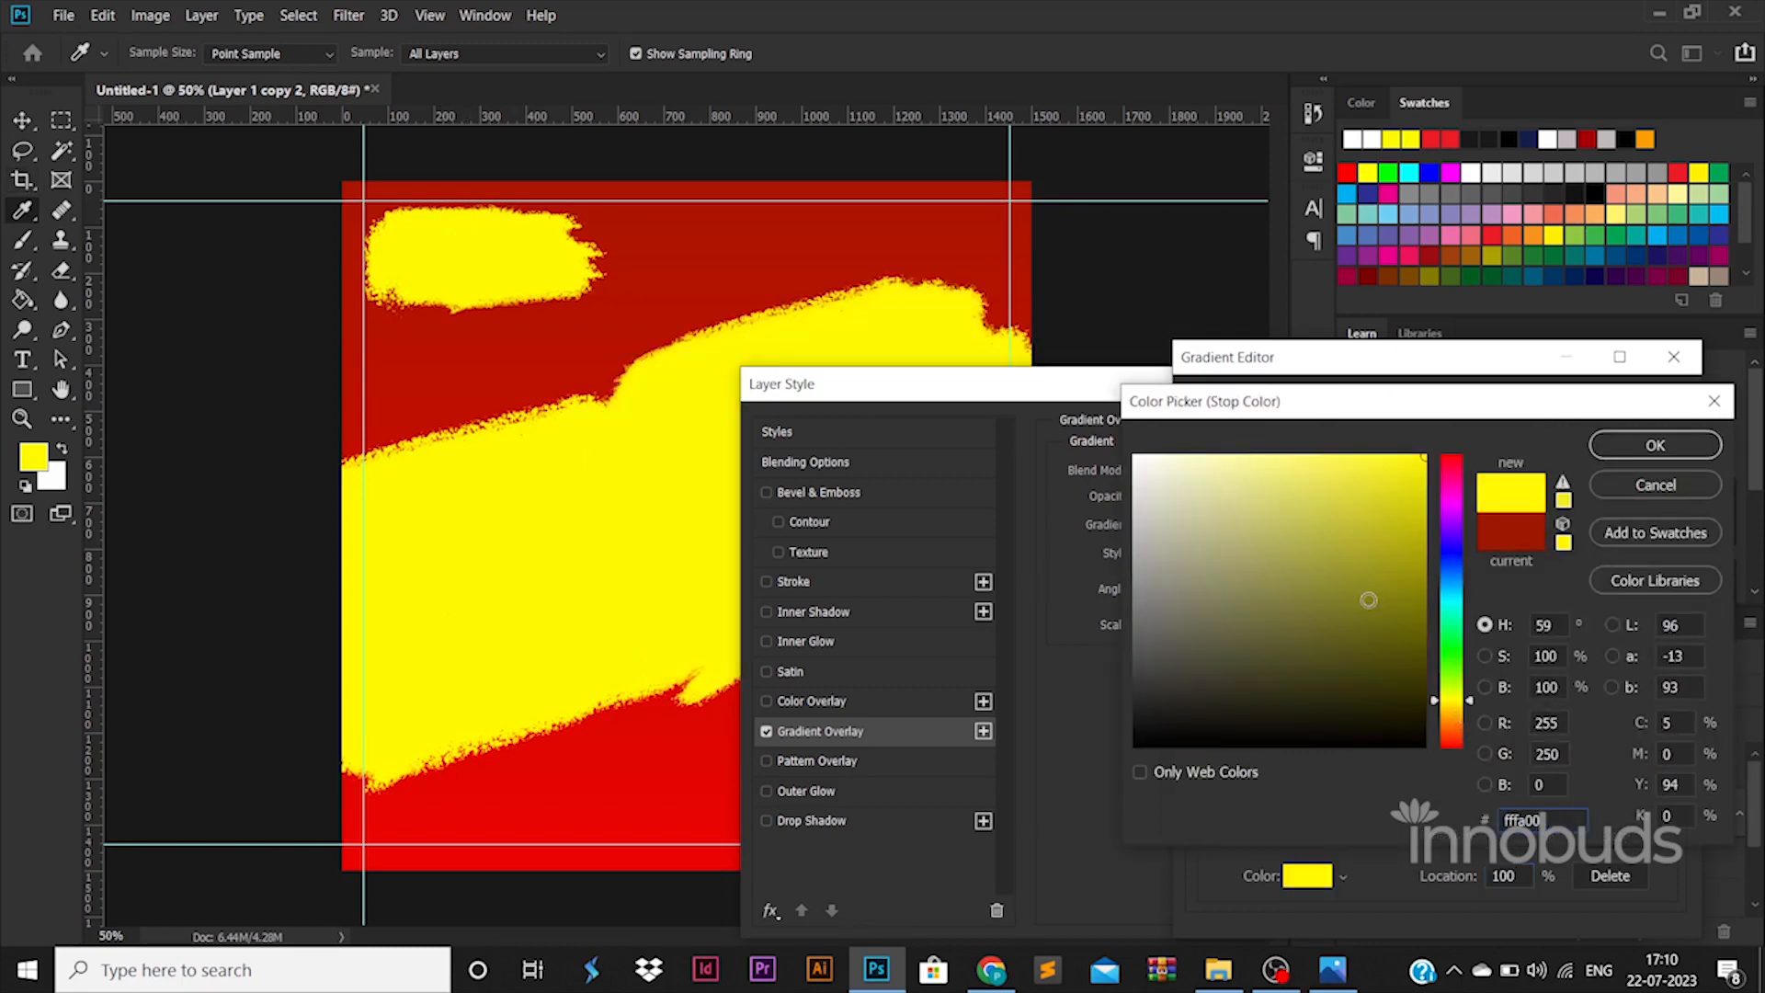
pyautogui.click(1655, 445)
pyautogui.click(1649, 409)
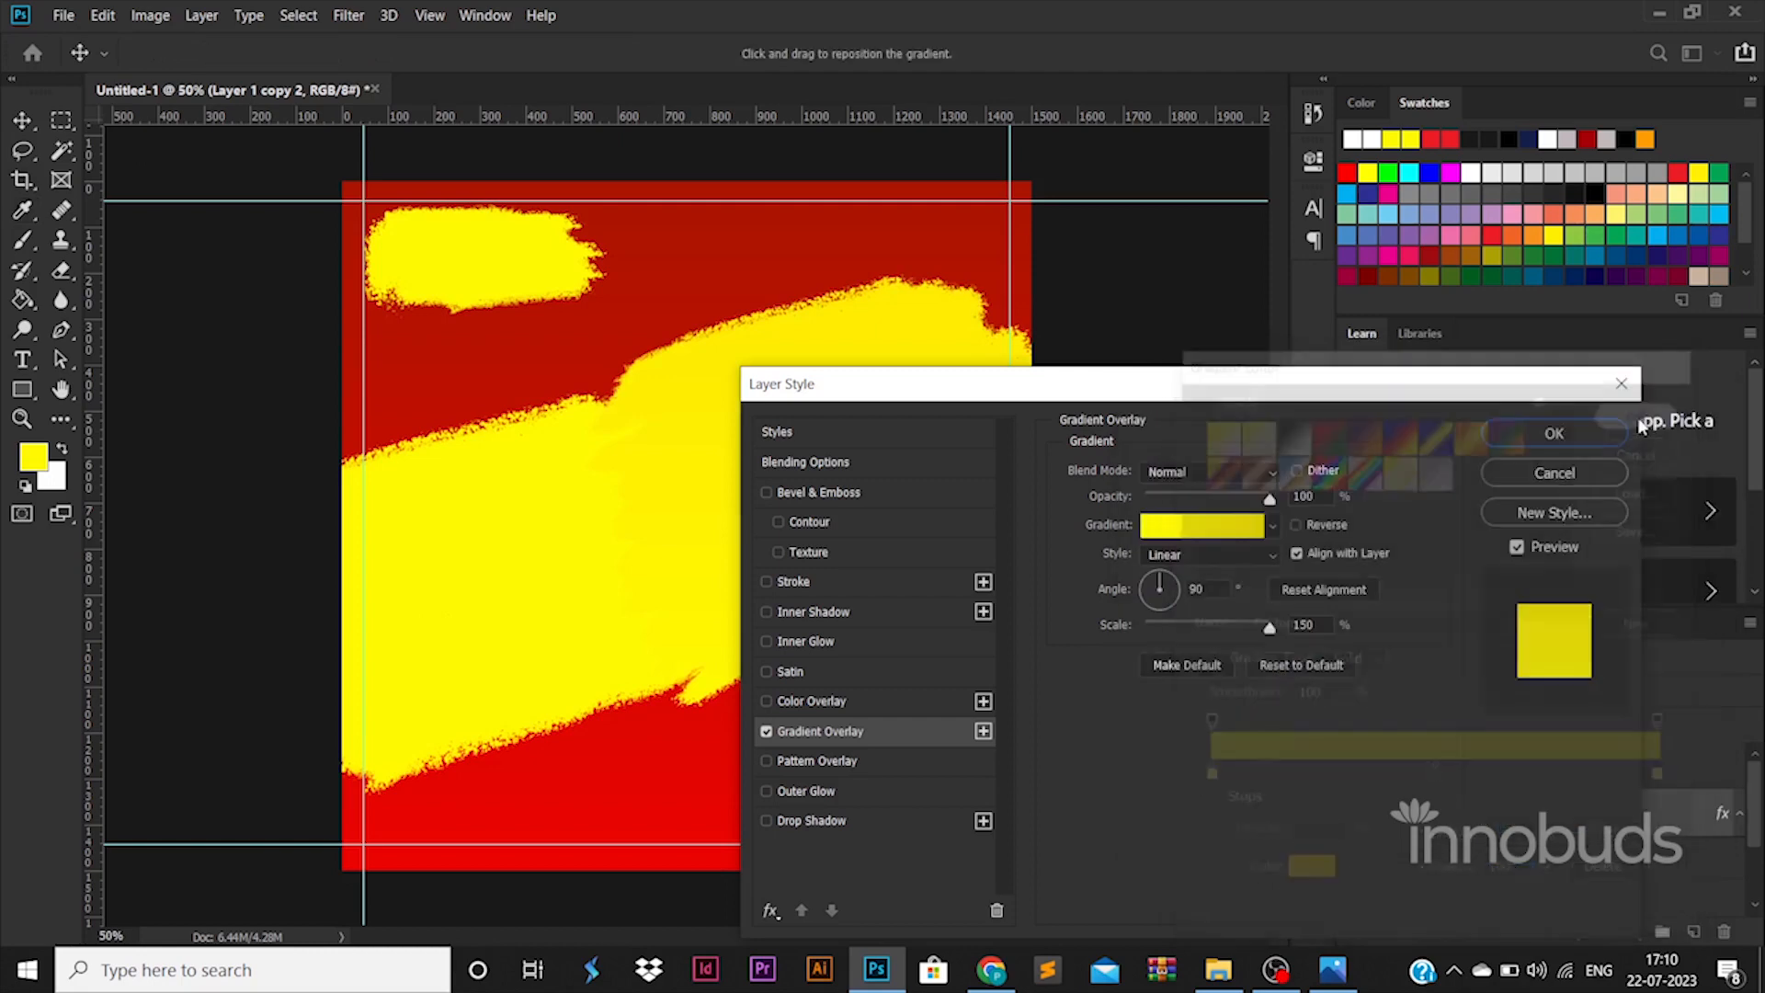
pyautogui.click(1554, 433)
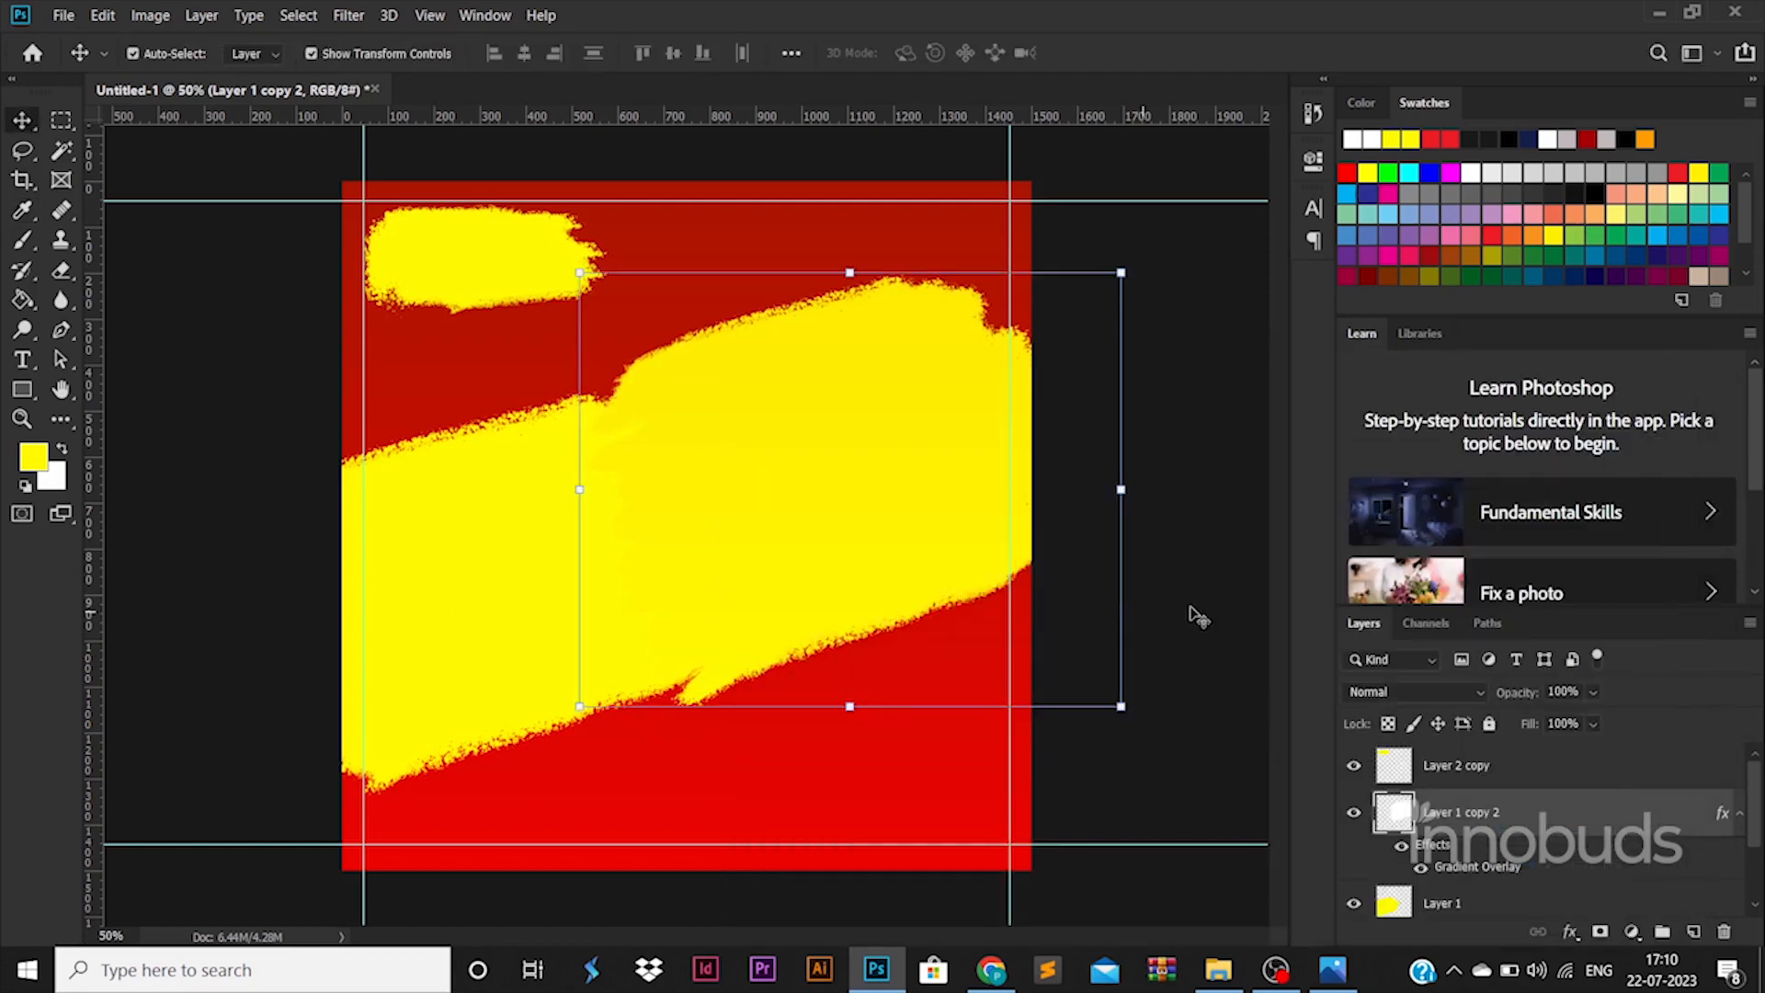
# - Deepen the gradient's right stop to golden yellow ffd800 and apply the style
pyautogui.doubleClick(1463, 864)
pyautogui.click(1200, 522)
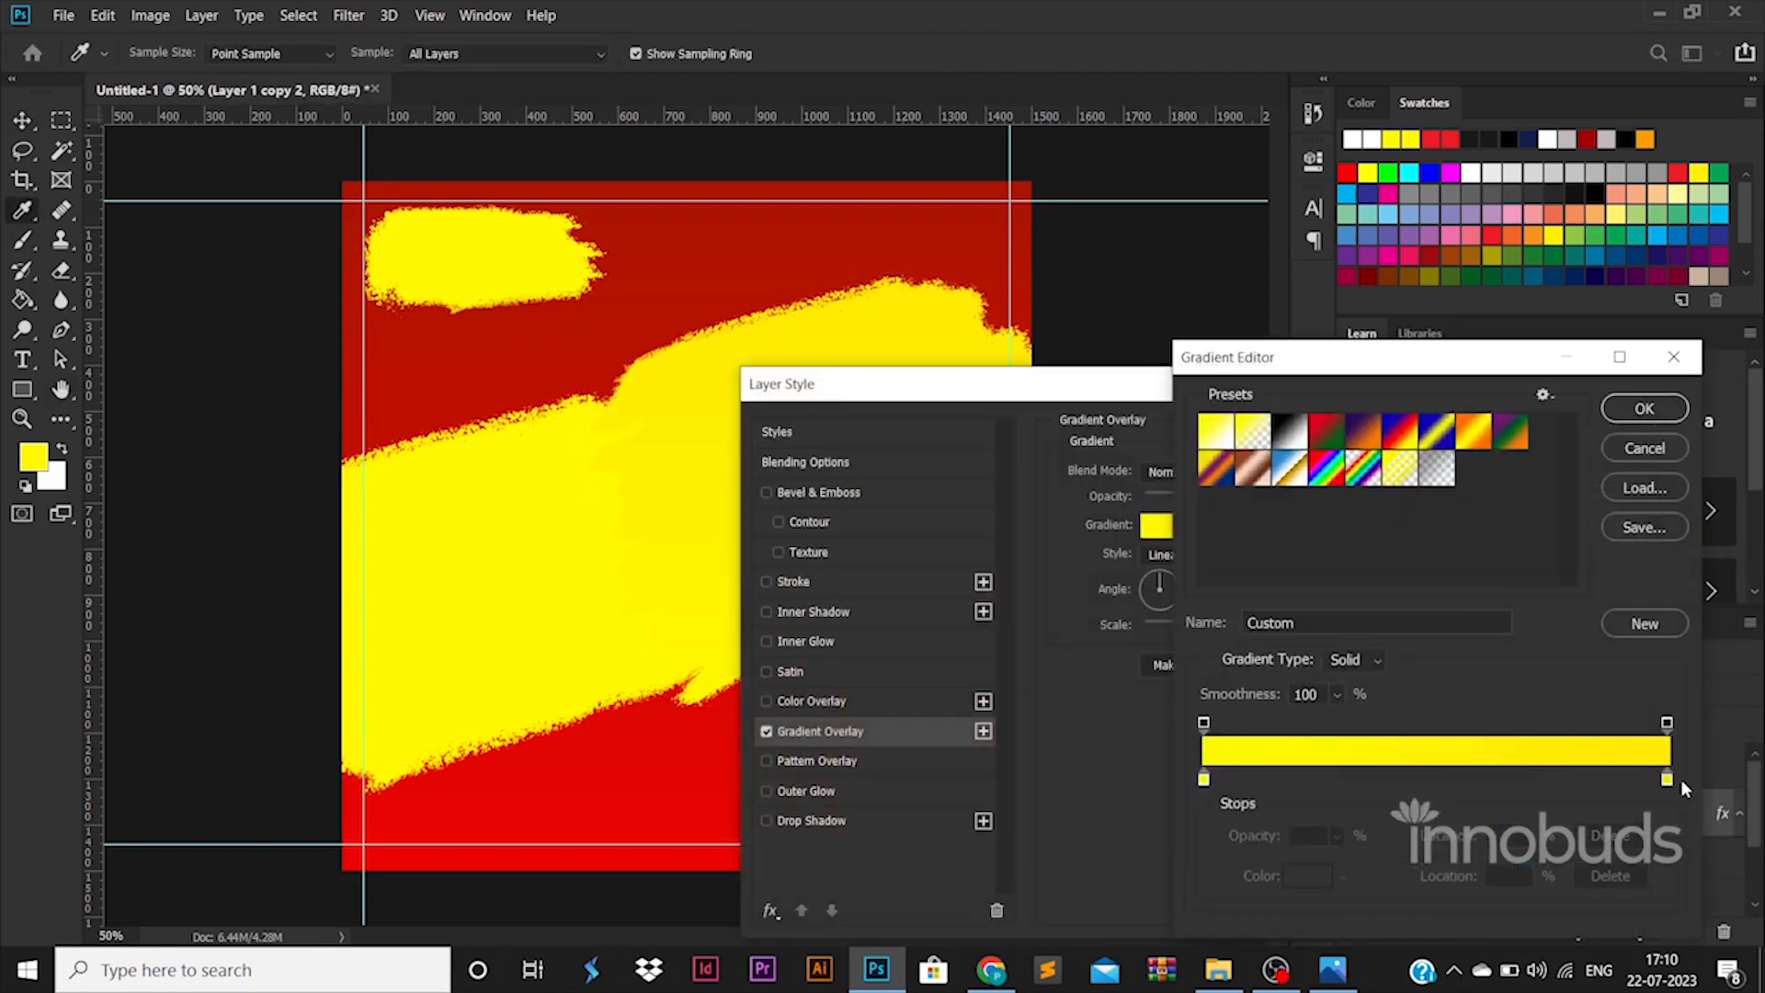
pyautogui.doubleClick(1678, 780)
pyautogui.click(1455, 709)
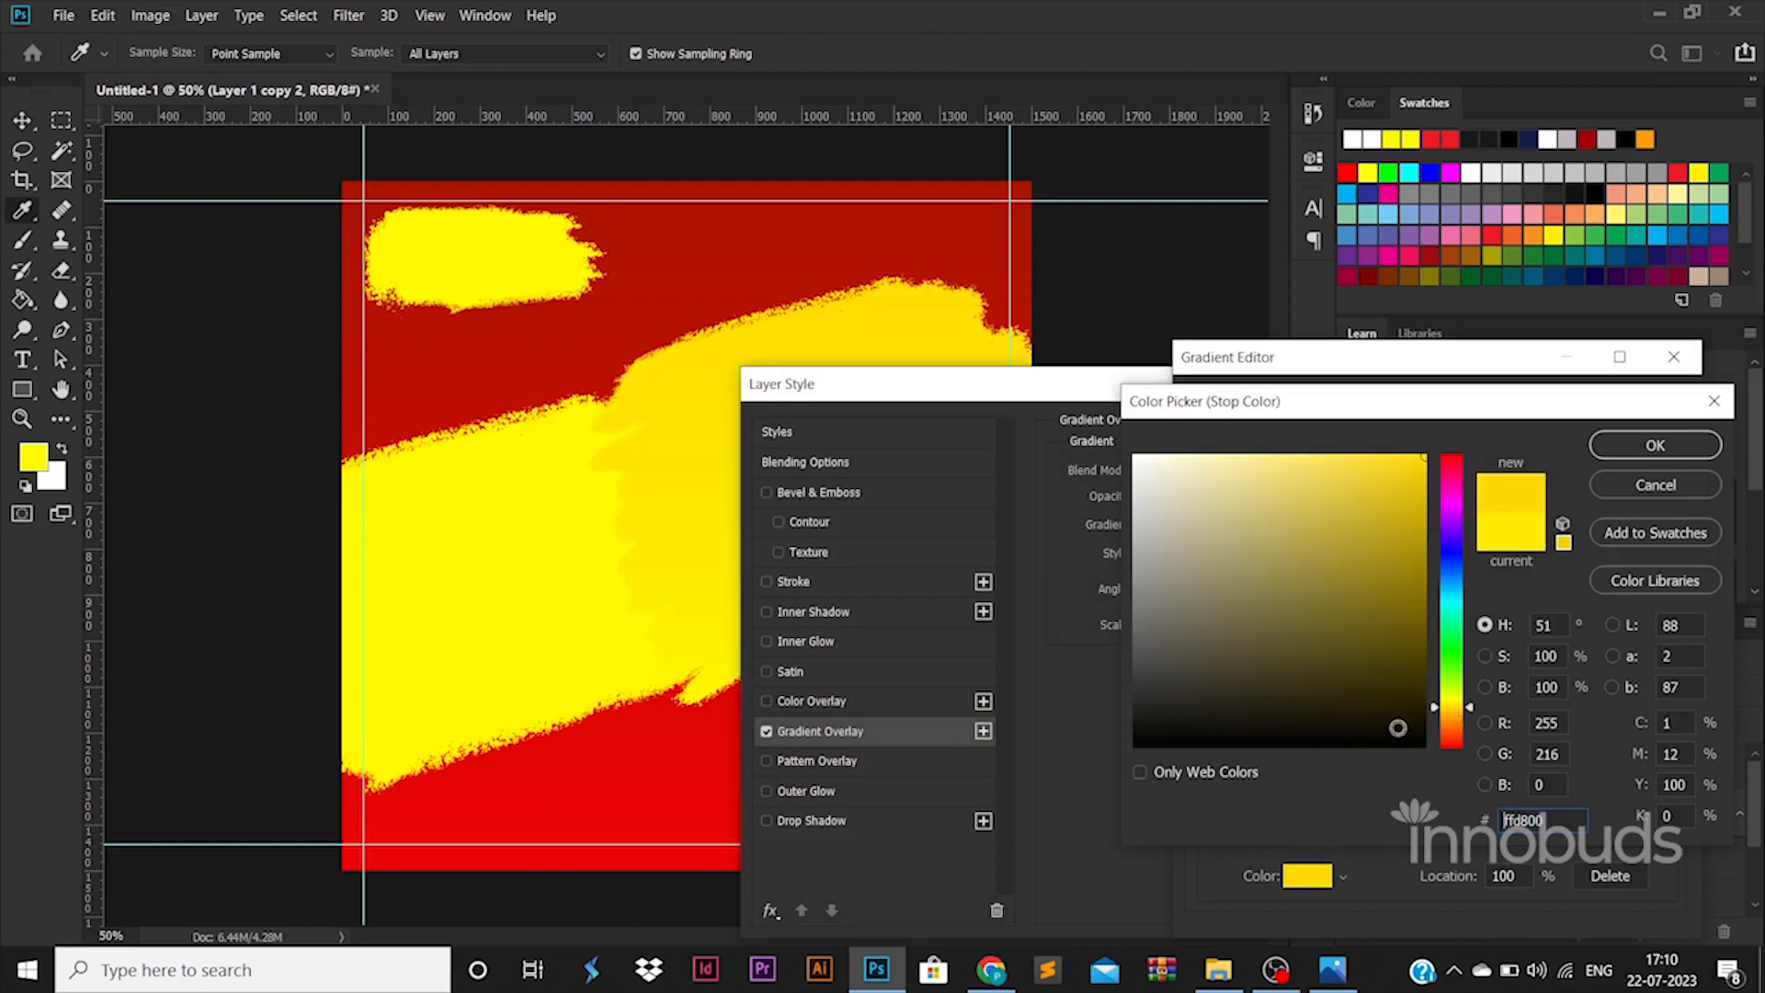
pyautogui.click(1645, 453)
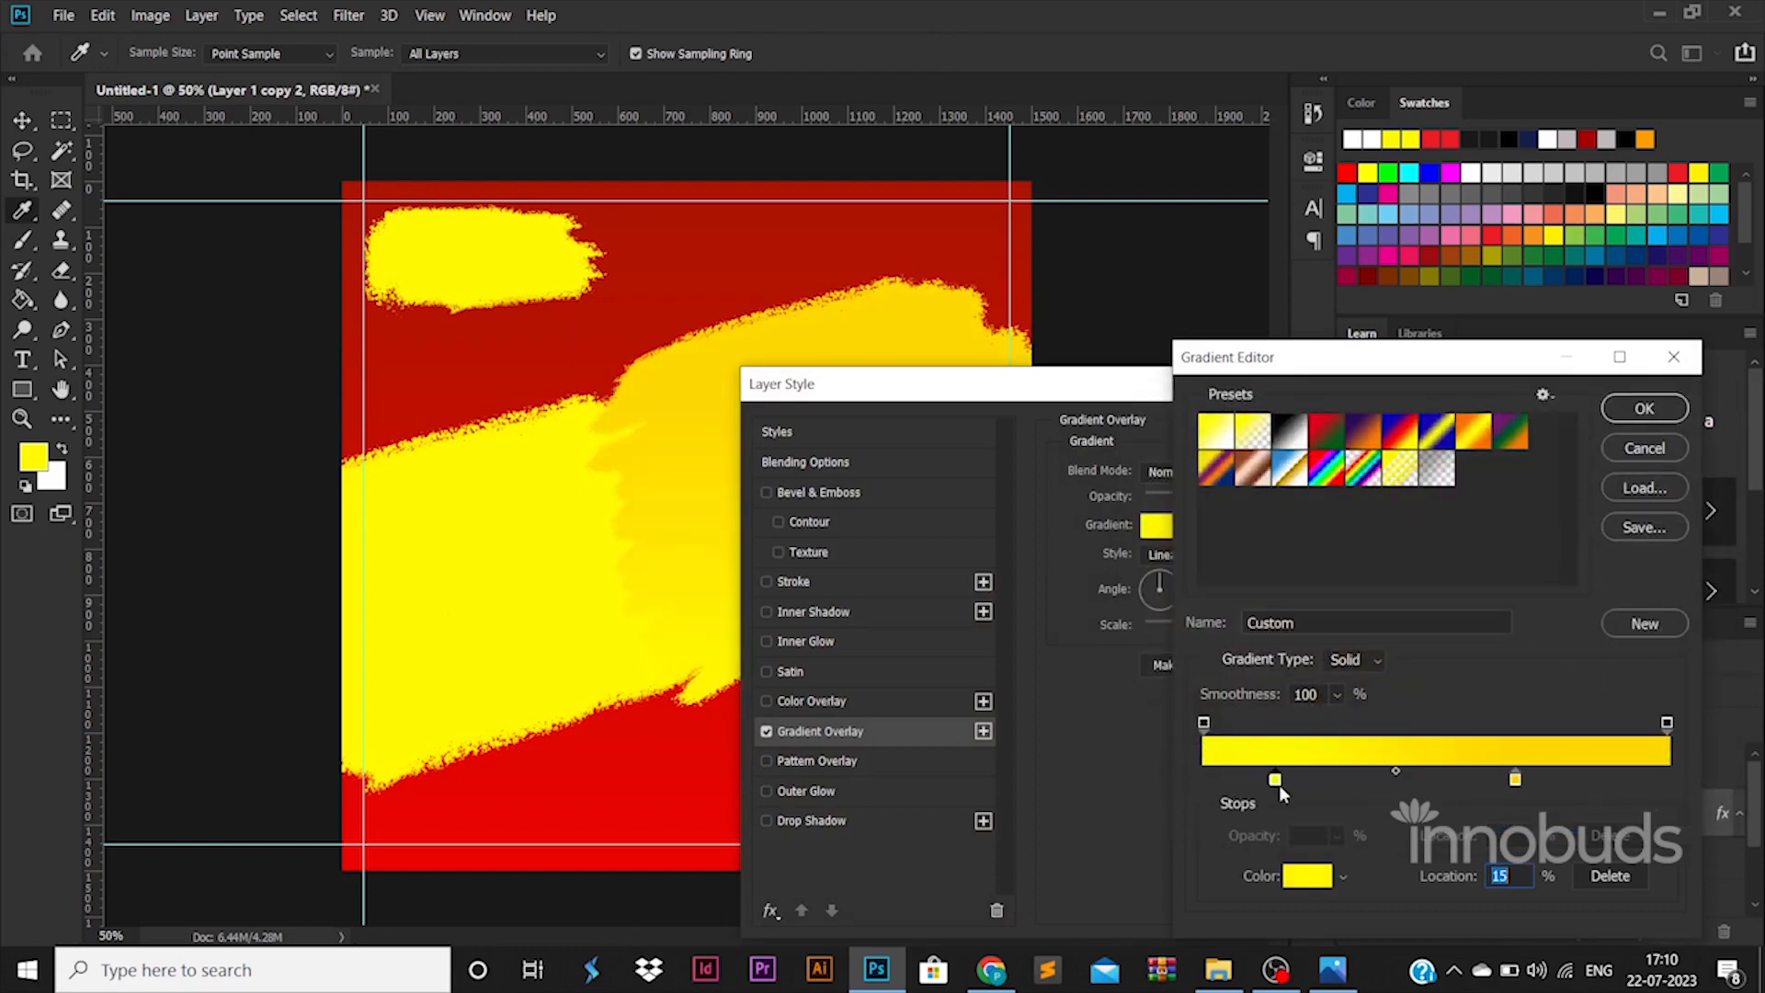
pyautogui.click(1643, 409)
pyautogui.click(1556, 434)
pyautogui.press('v')
pyautogui.click(539, 551)
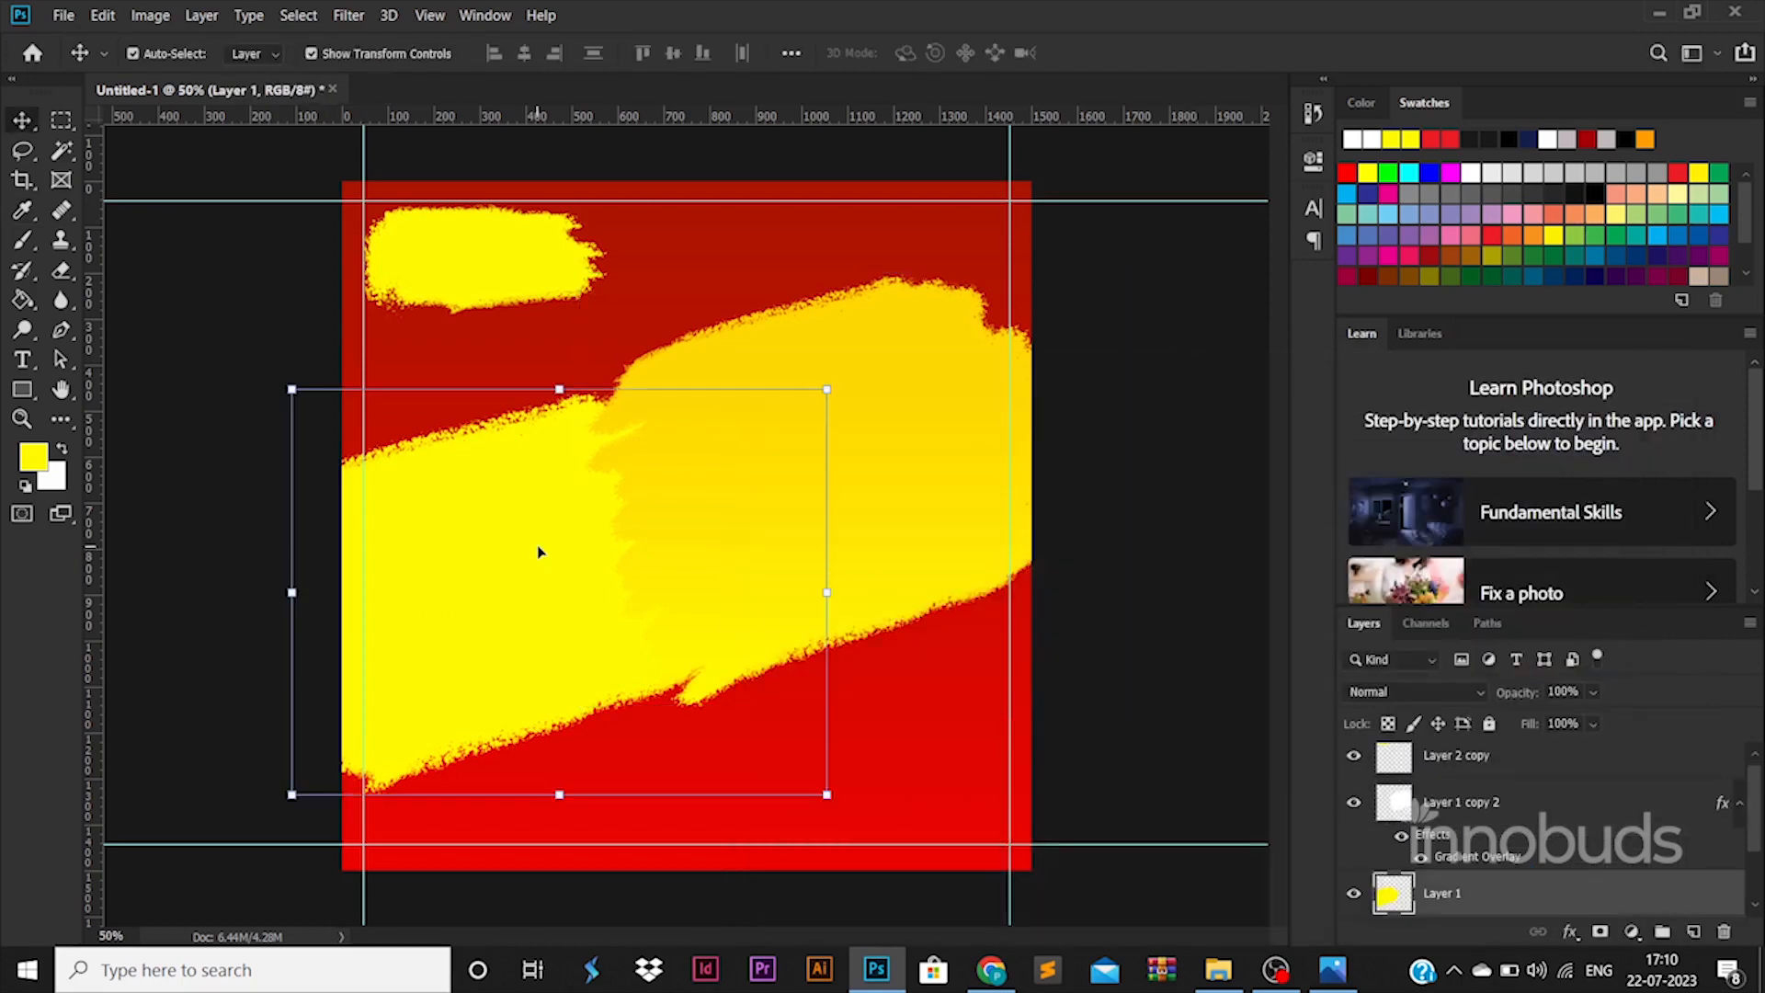
# - Place the businesswoman photo, enlarged to about 535%, over the poster's left side
pyautogui.click(1226, 969)
pyautogui.hotkey('alt', 'Tab')
pyautogui.moveTo(410, 234)
pyautogui.mouseDown()
pyautogui.moveTo(708, 479)
pyautogui.moveTo(678, 494)
pyautogui.moveTo(1122, 235)
pyautogui.mouseUp()
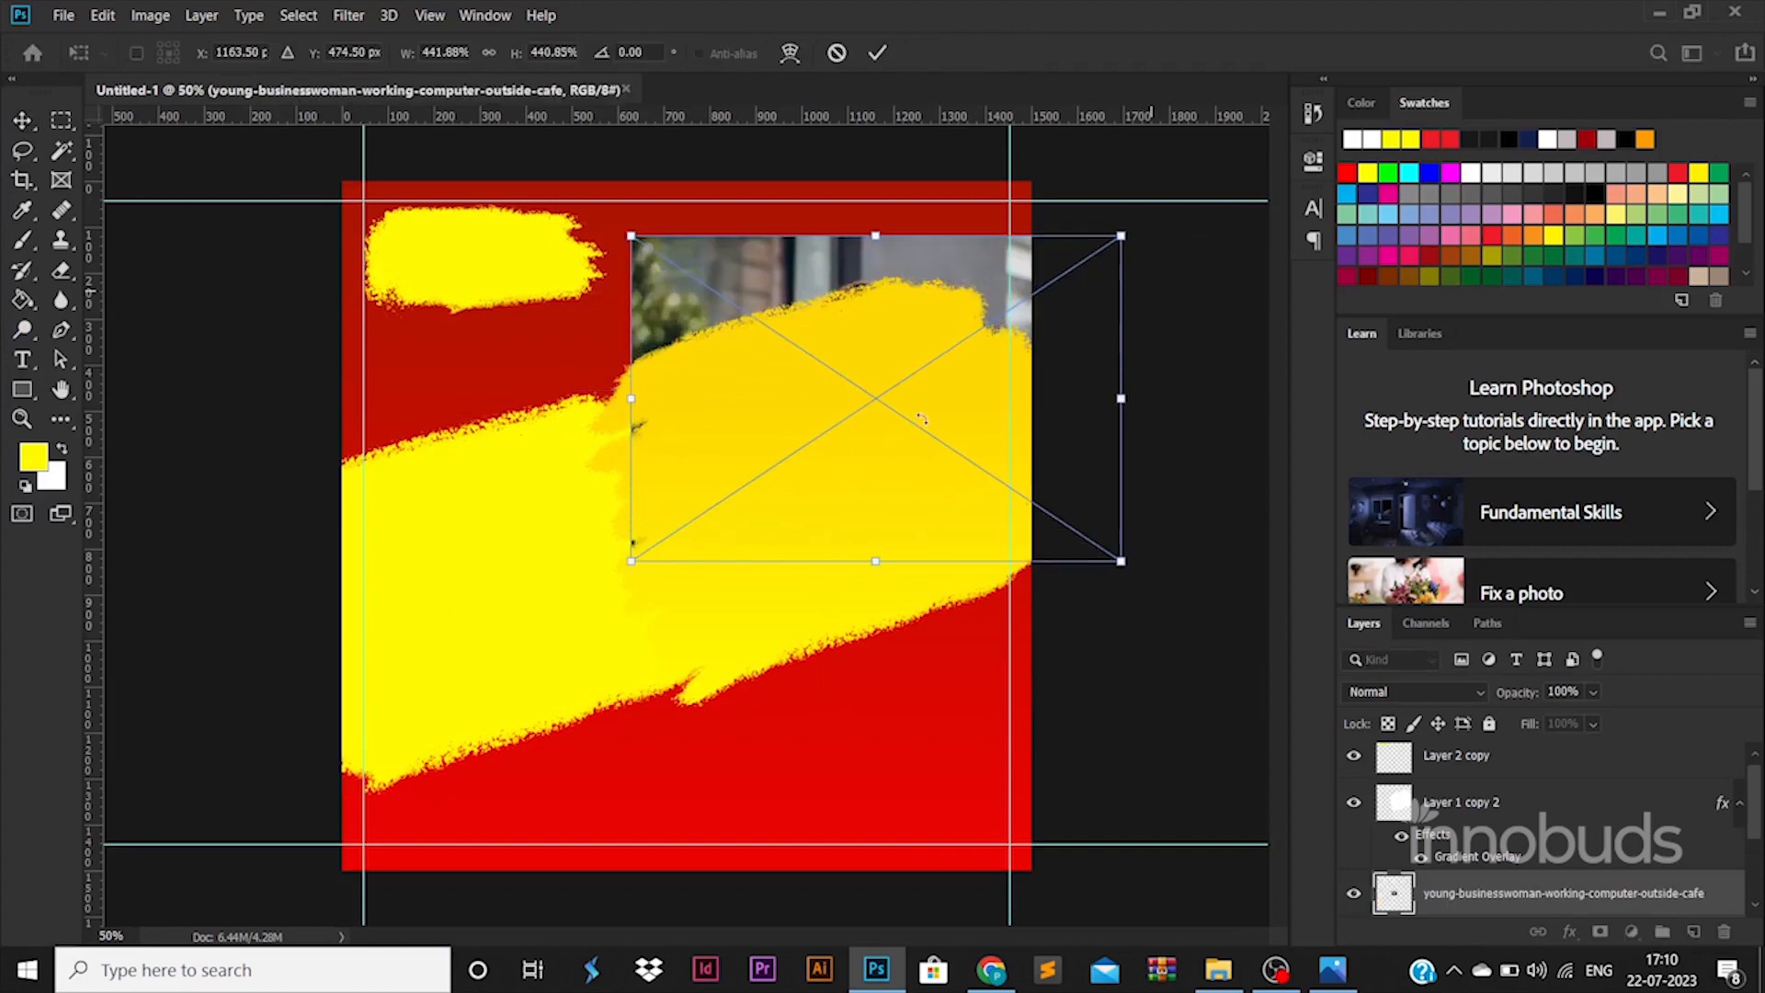
pyautogui.moveTo(921, 419)
pyautogui.mouseDown()
pyautogui.moveTo(582, 573)
pyautogui.moveTo(510, 634)
pyautogui.mouseUp()
pyautogui.moveTo(717, 453); pyautogui.dragTo(808, 382)
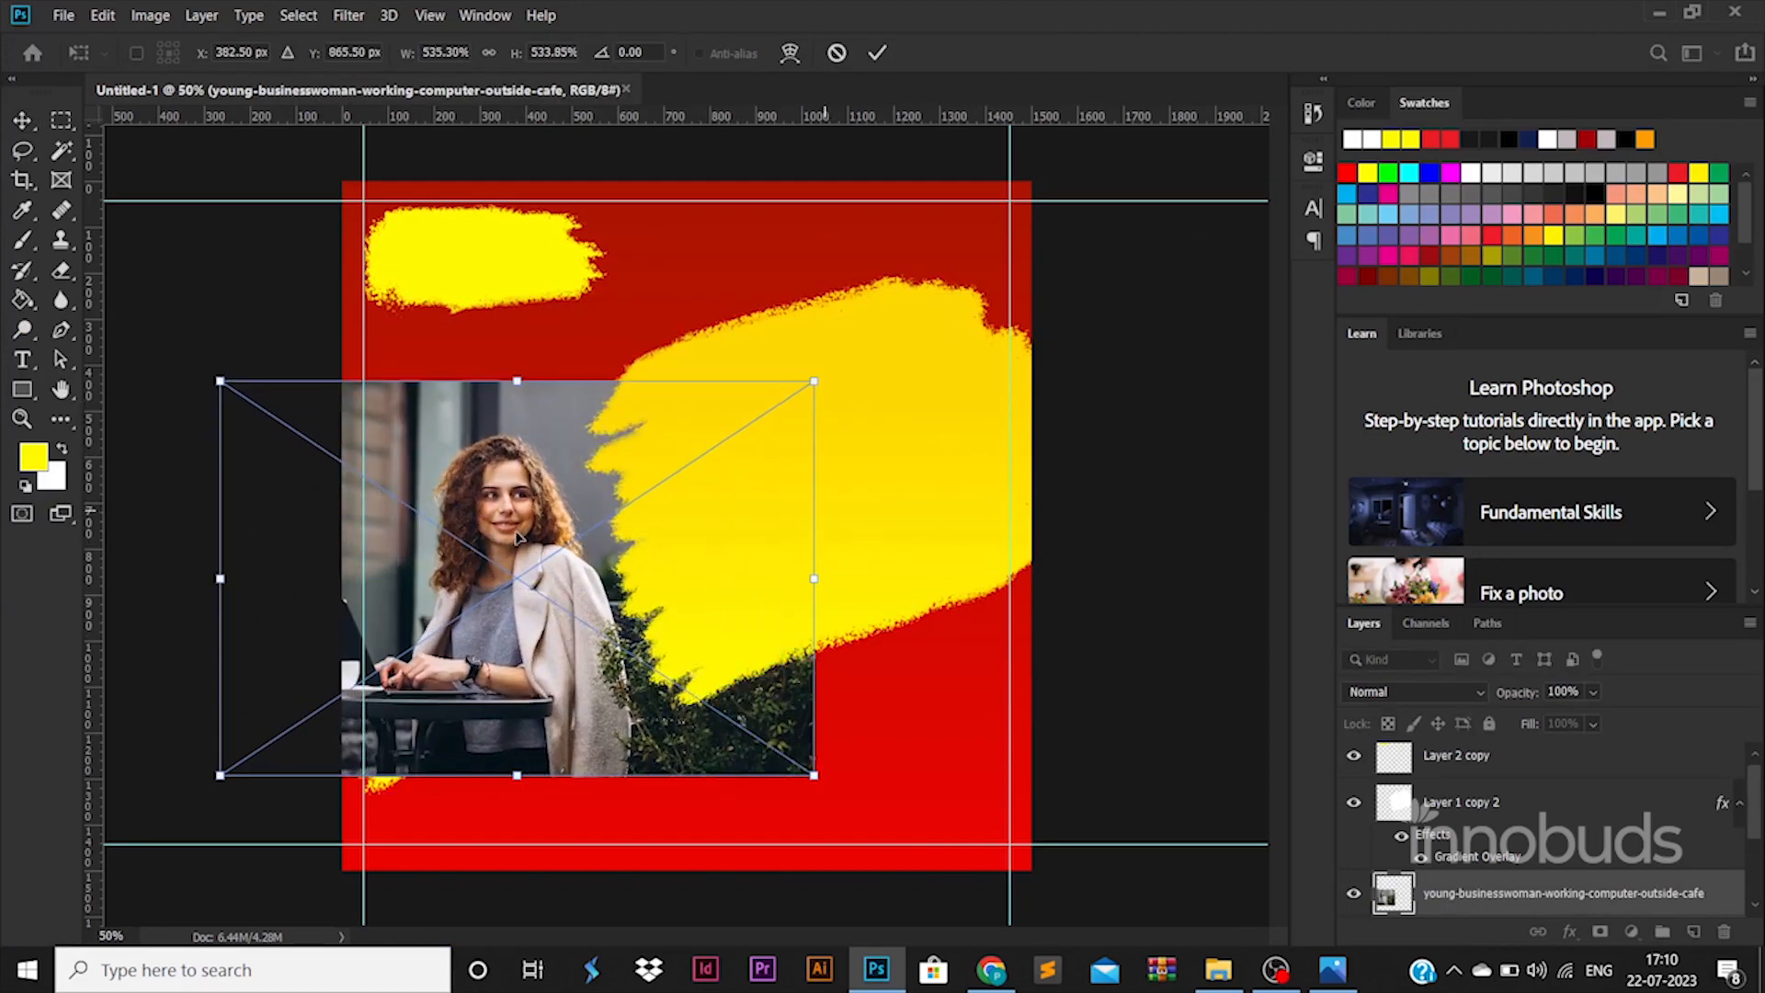
pyautogui.moveTo(506, 540); pyautogui.dragTo(571, 558)
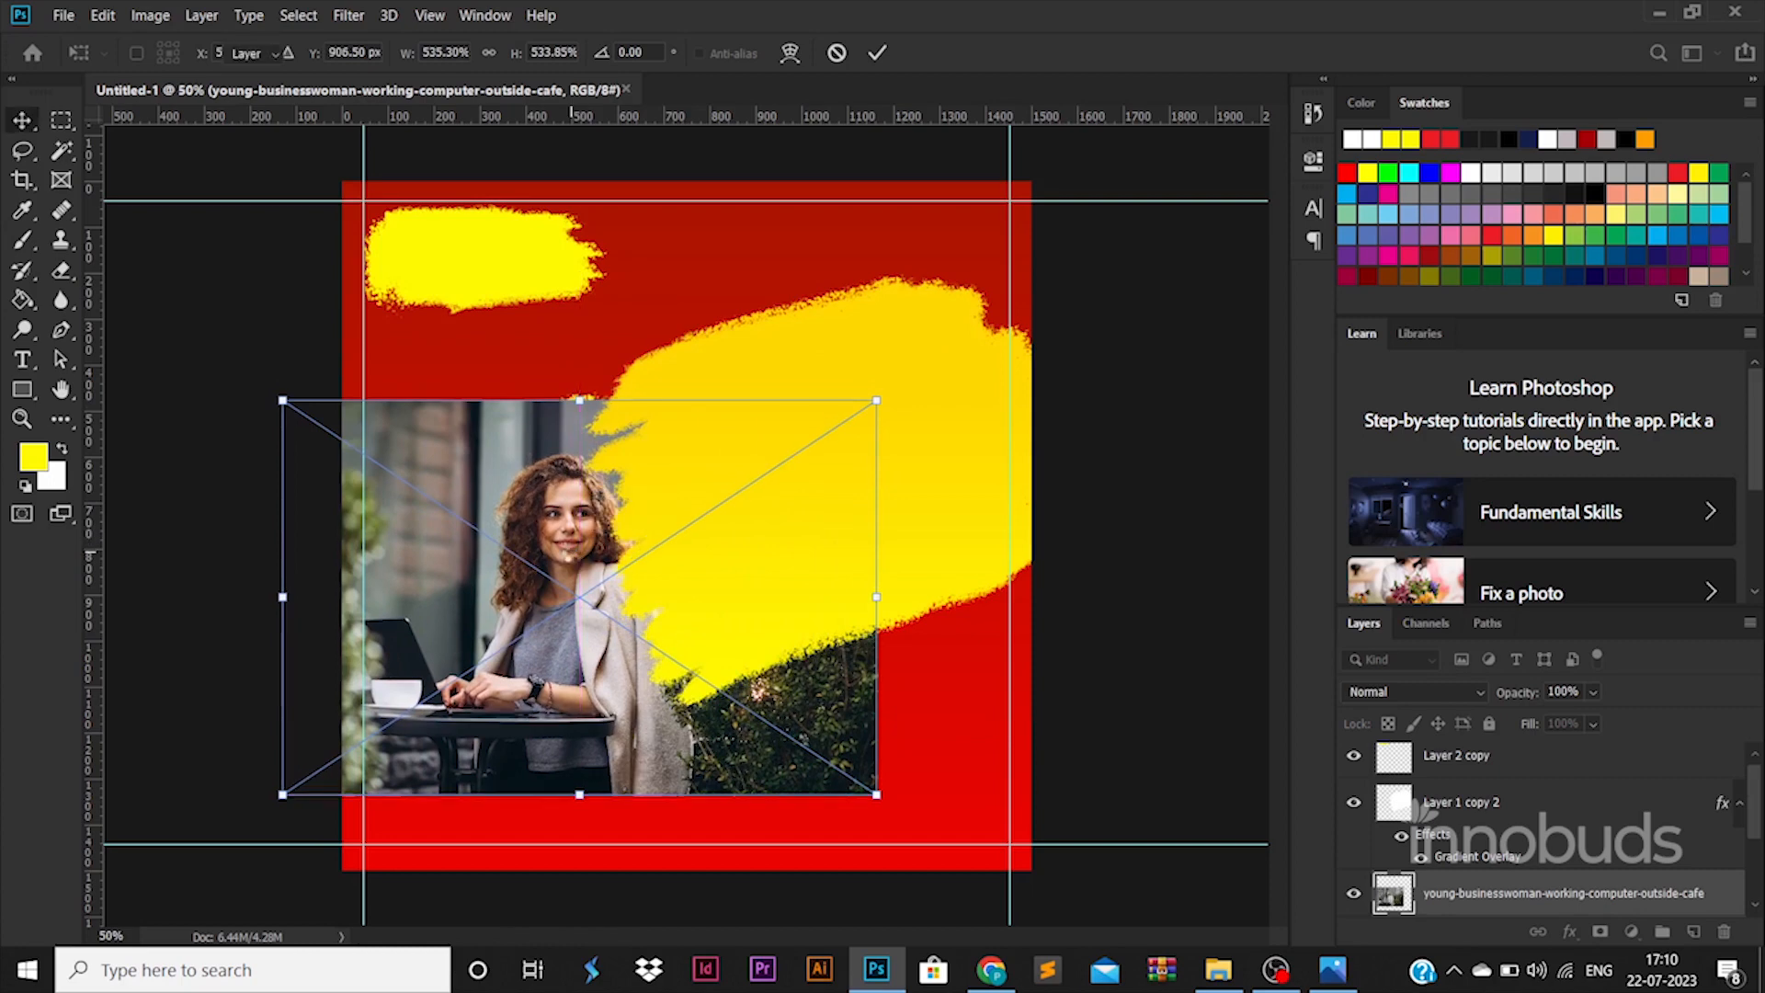
pyautogui.press('Return')
# - Rasterize the photo, delete everything outside the yellow stroke's shape, and hide Layer 1
pyautogui.scroll(-1, 1595, 861)
pyautogui.keyDown('ctrl'); pyautogui.click(1390, 848); pyautogui.keyUp('ctrl')
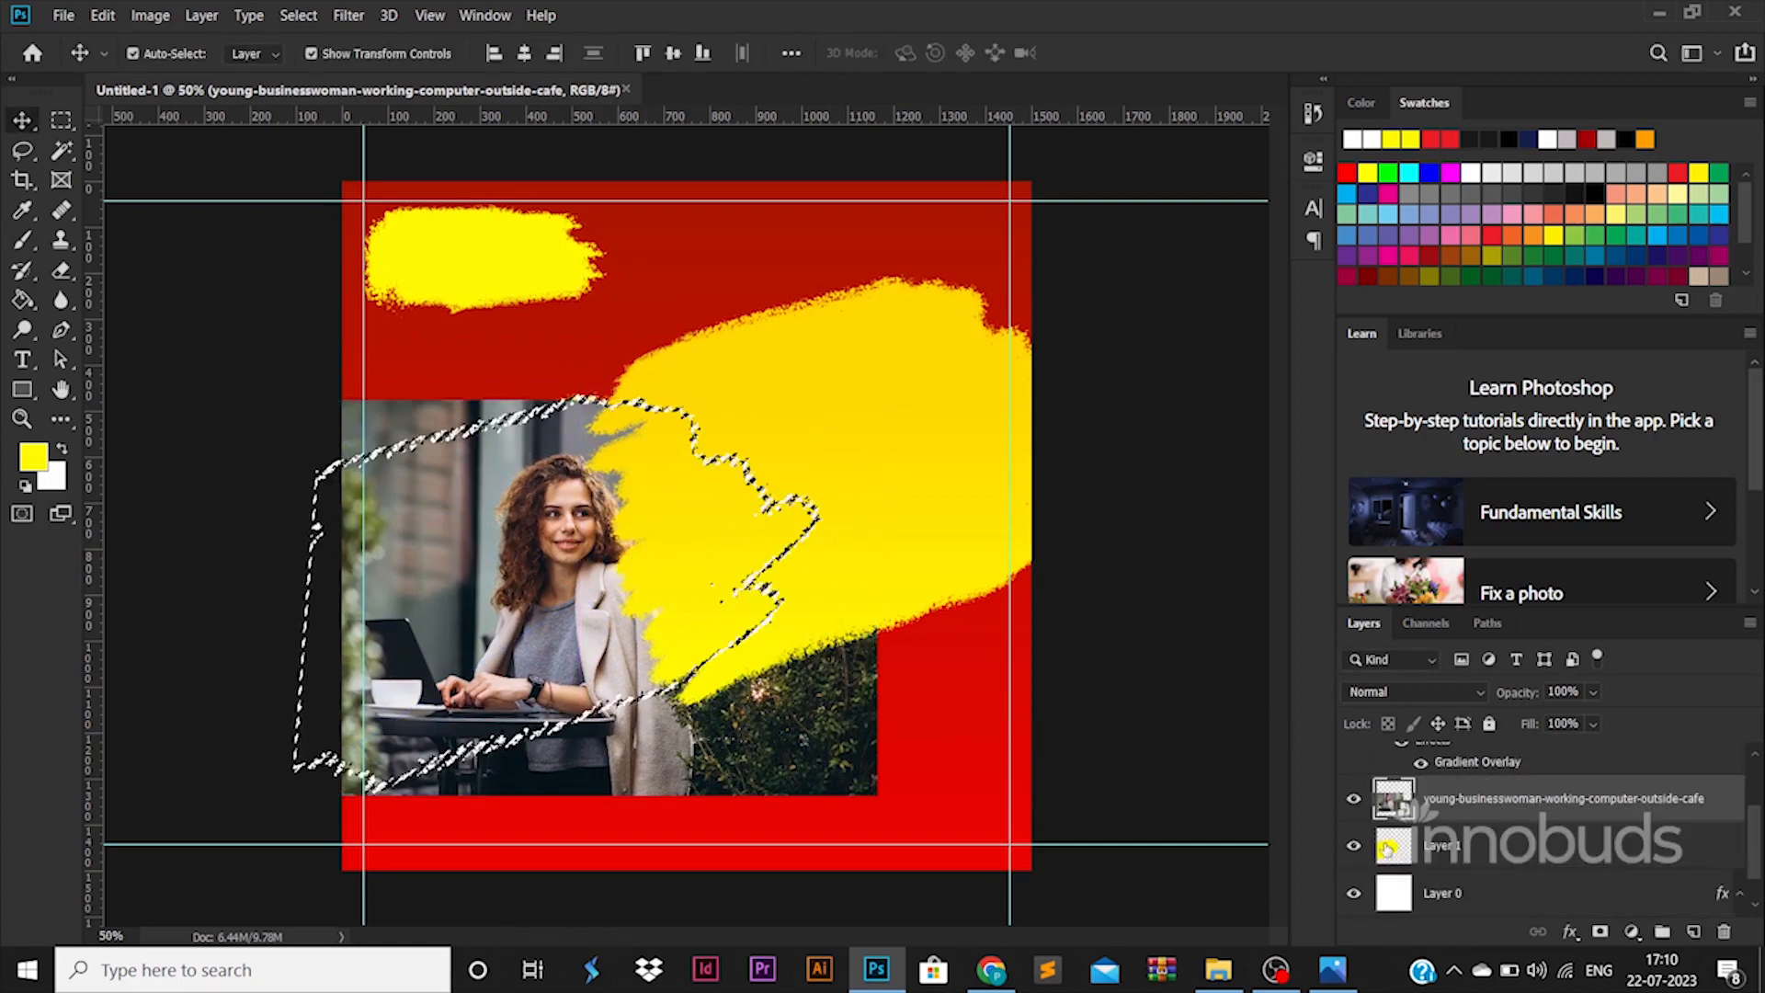
pyautogui.rightClick(1521, 794)
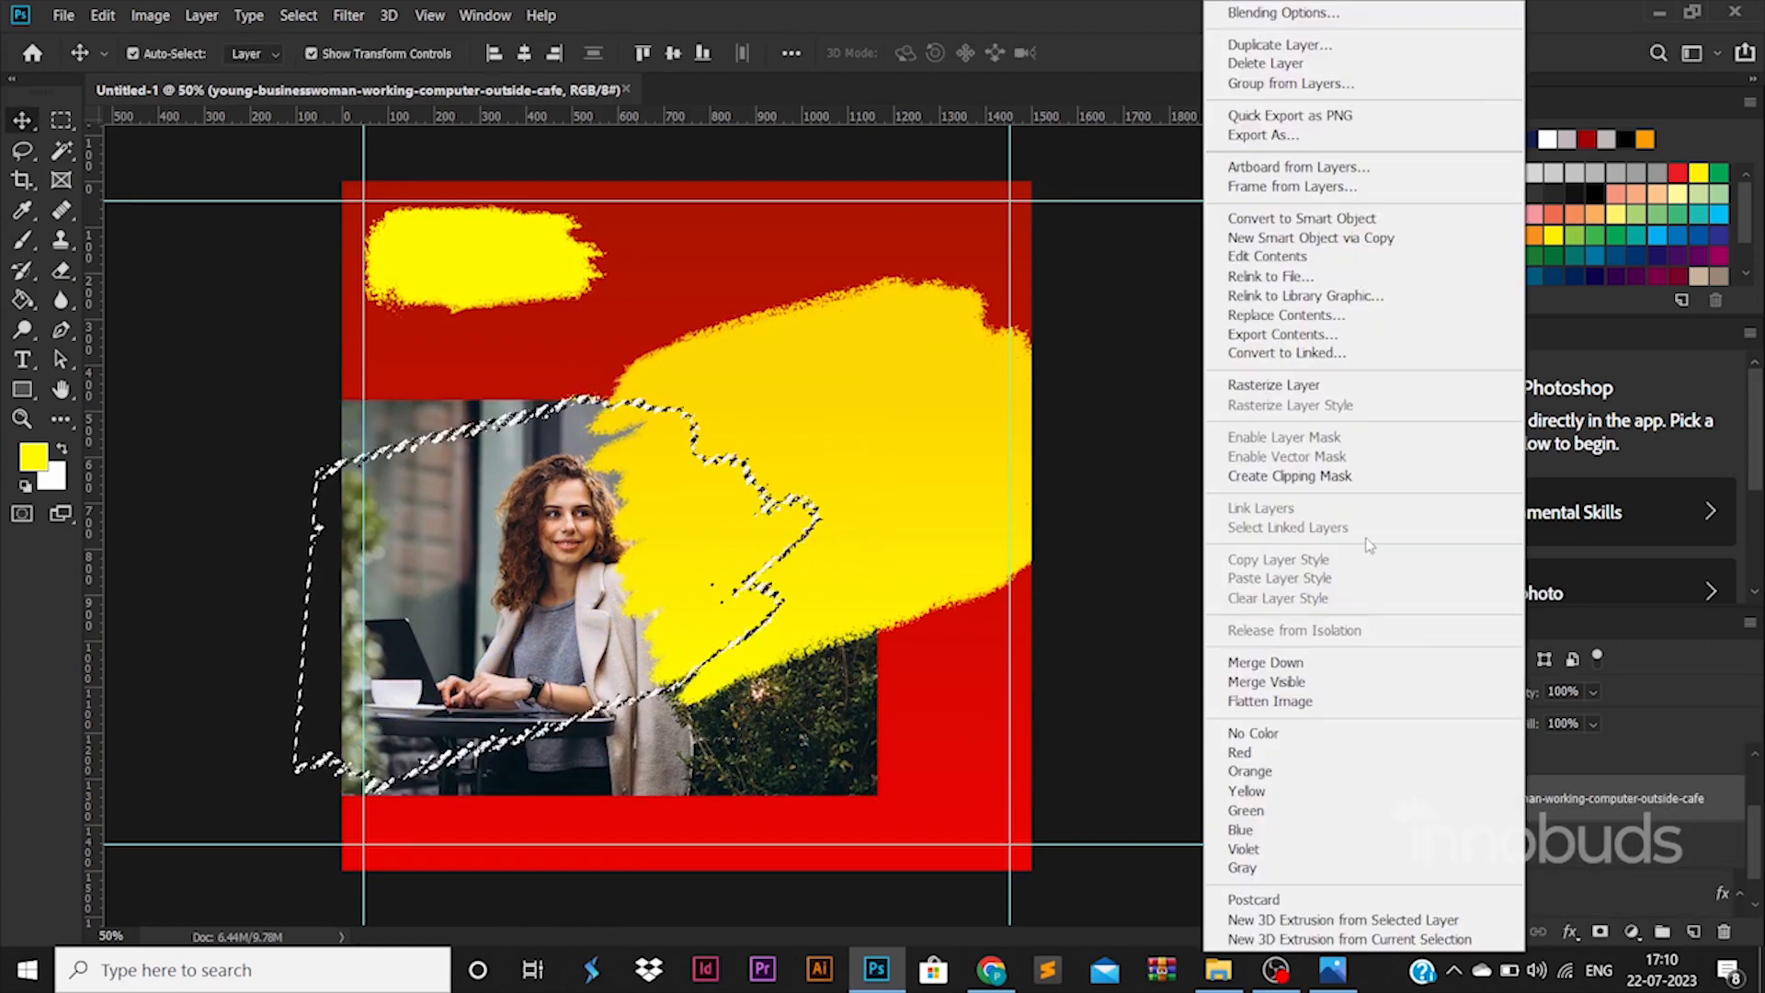
pyautogui.click(1303, 388)
pyautogui.hotkey('ctrl', 'shift', 'i')
pyautogui.press('Delete')
pyautogui.hotkey('ctrl', 'd')
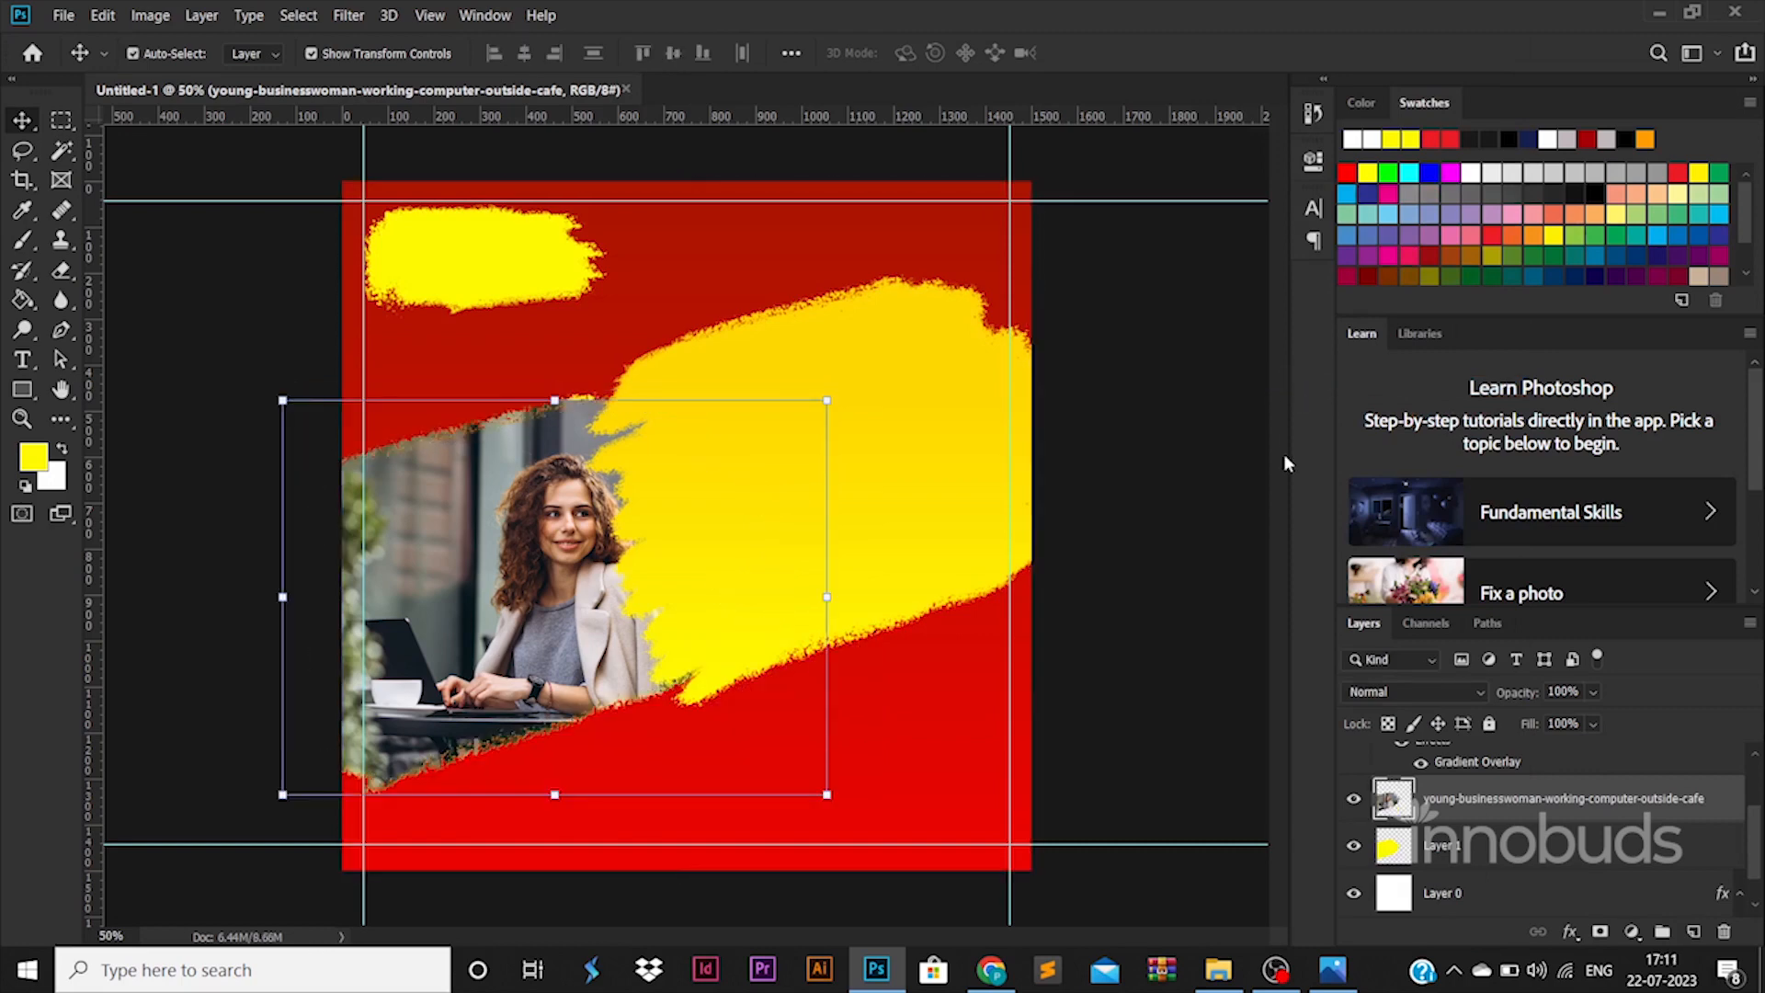
pyautogui.click(1355, 847)
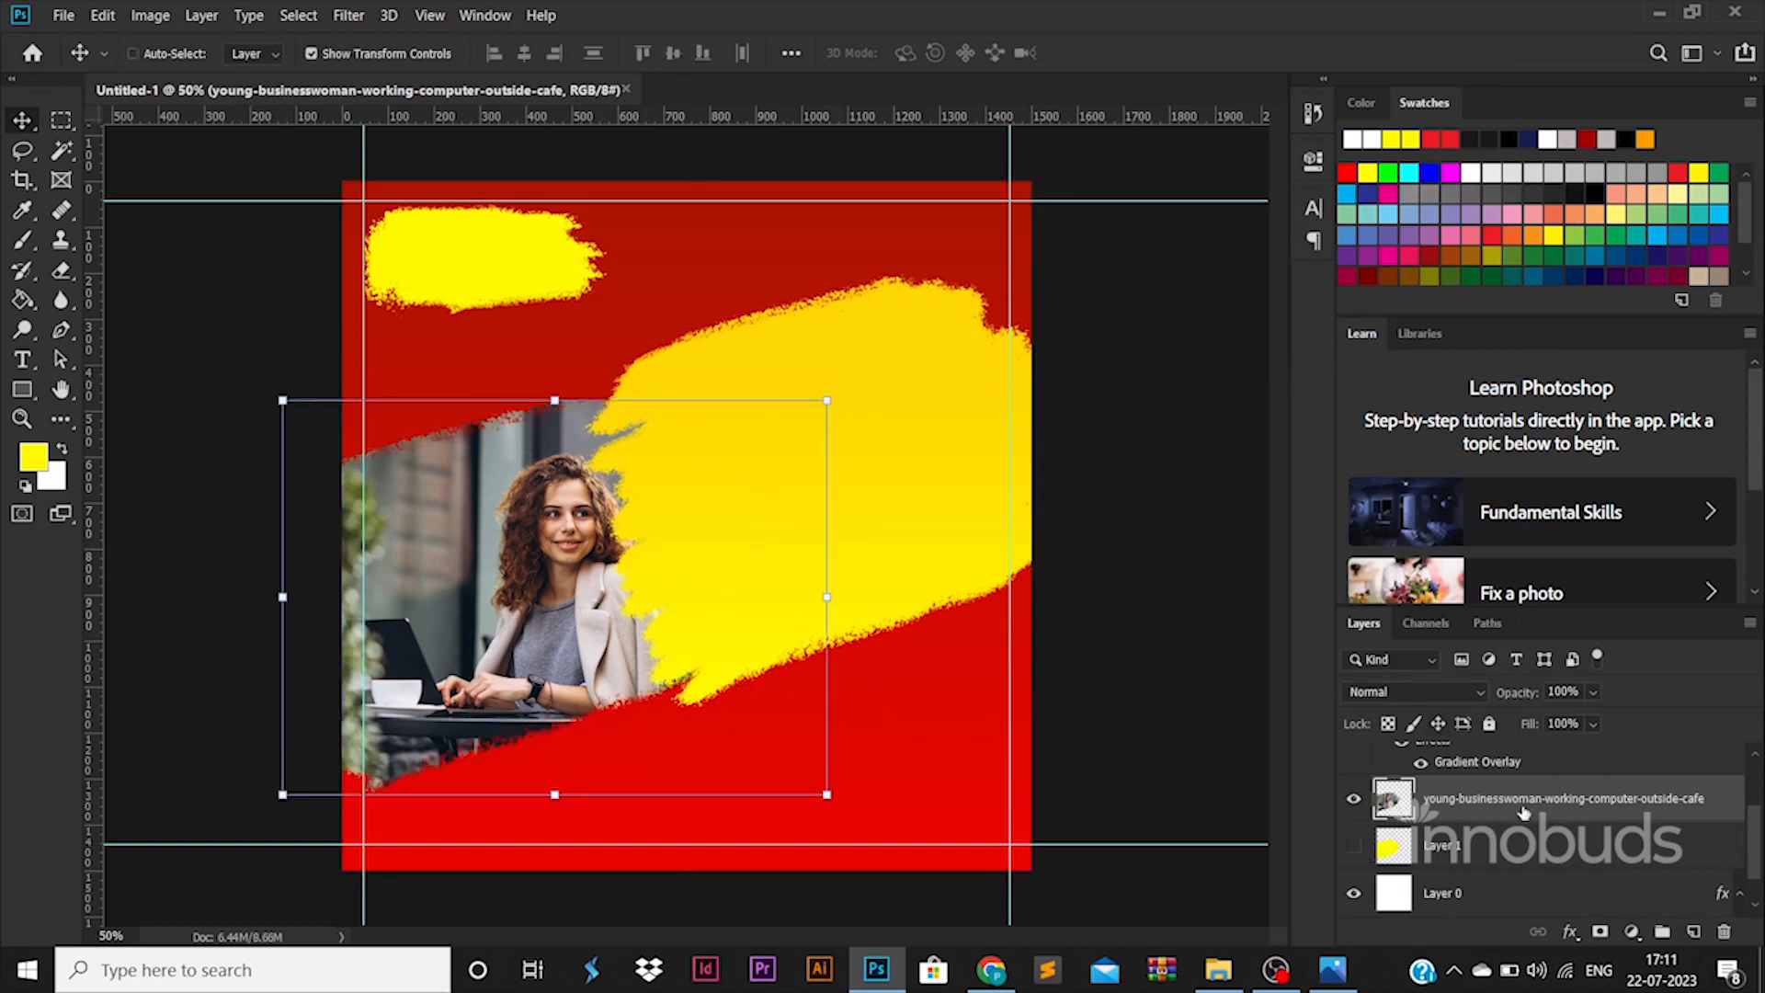
# - Enlarge the photo to about 114% and shift it left and down
pyautogui.hotkey('ctrl', 't')
pyautogui.moveTo(829, 400); pyautogui.dragTo(907, 357)
pyautogui.moveTo(559, 485); pyautogui.dragTo(521, 517)
pyautogui.press('Return')
pyautogui.click(990, 715)
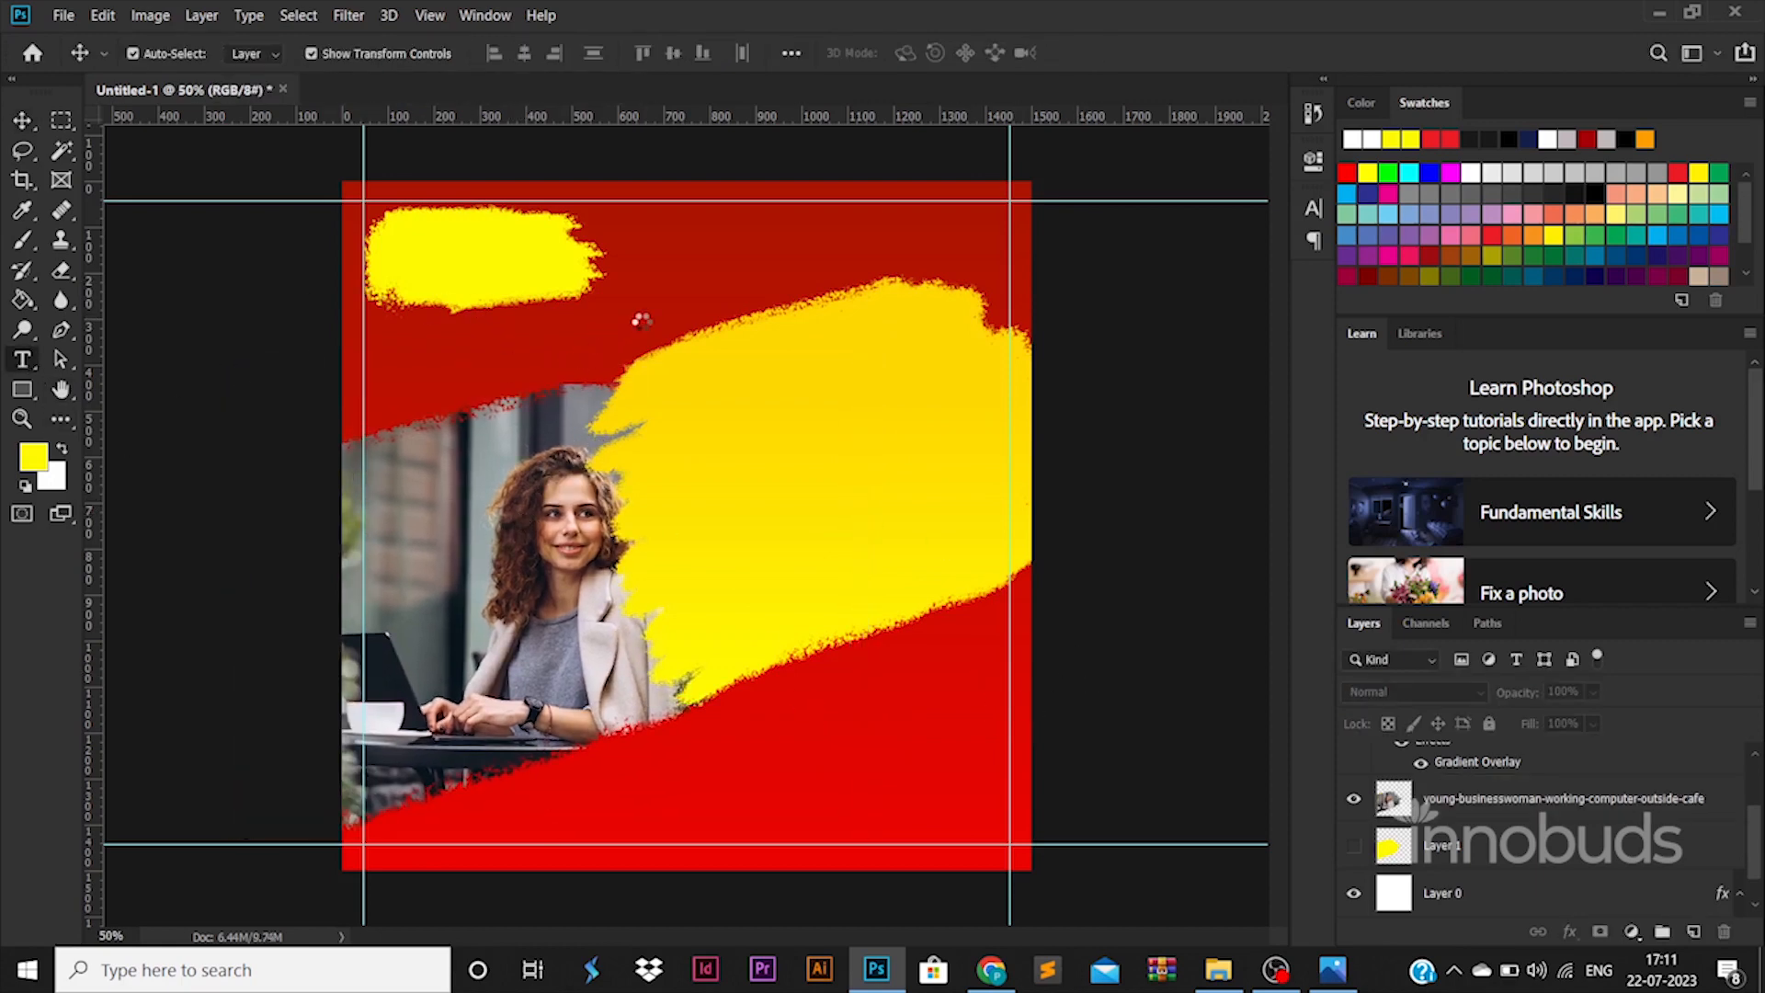
# - Add 'LOGO' text in capitals, enlarged and placed on the small top-left yellow patch
pyautogui.press('t')
pyautogui.click(642, 339)
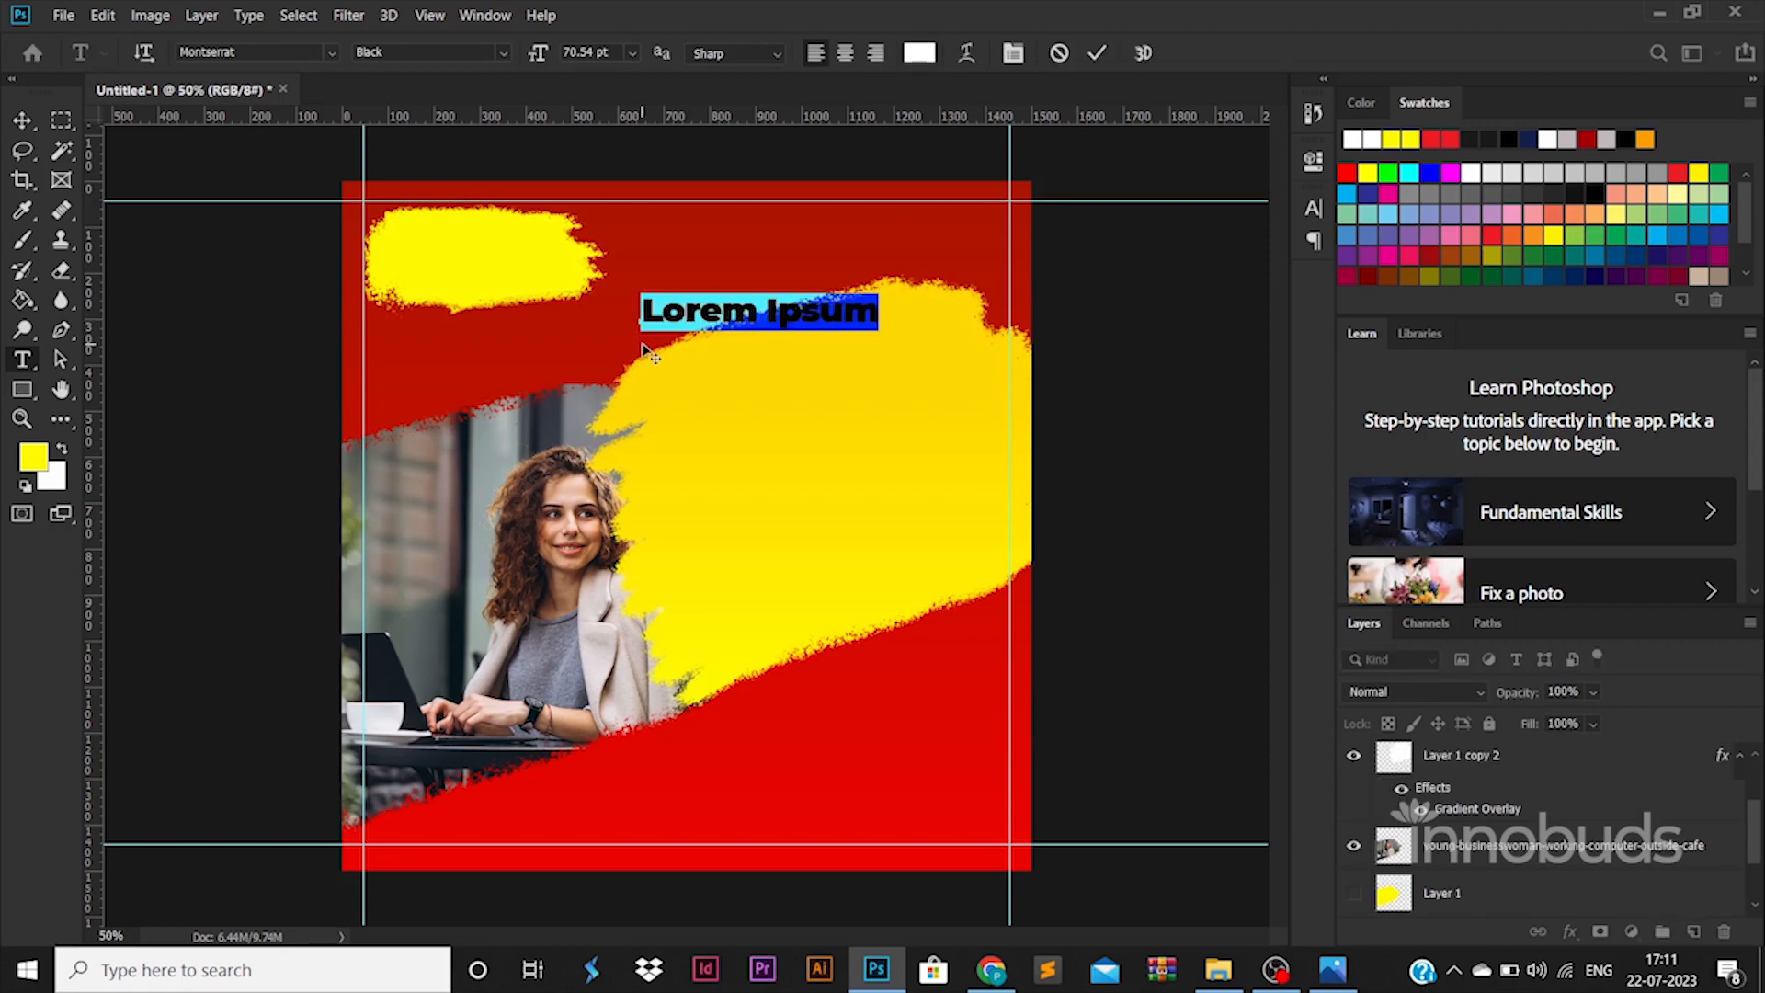
pyautogui.write('logo')
pyautogui.hotkey('ctrl', 'a')
pyautogui.write('LOGO')
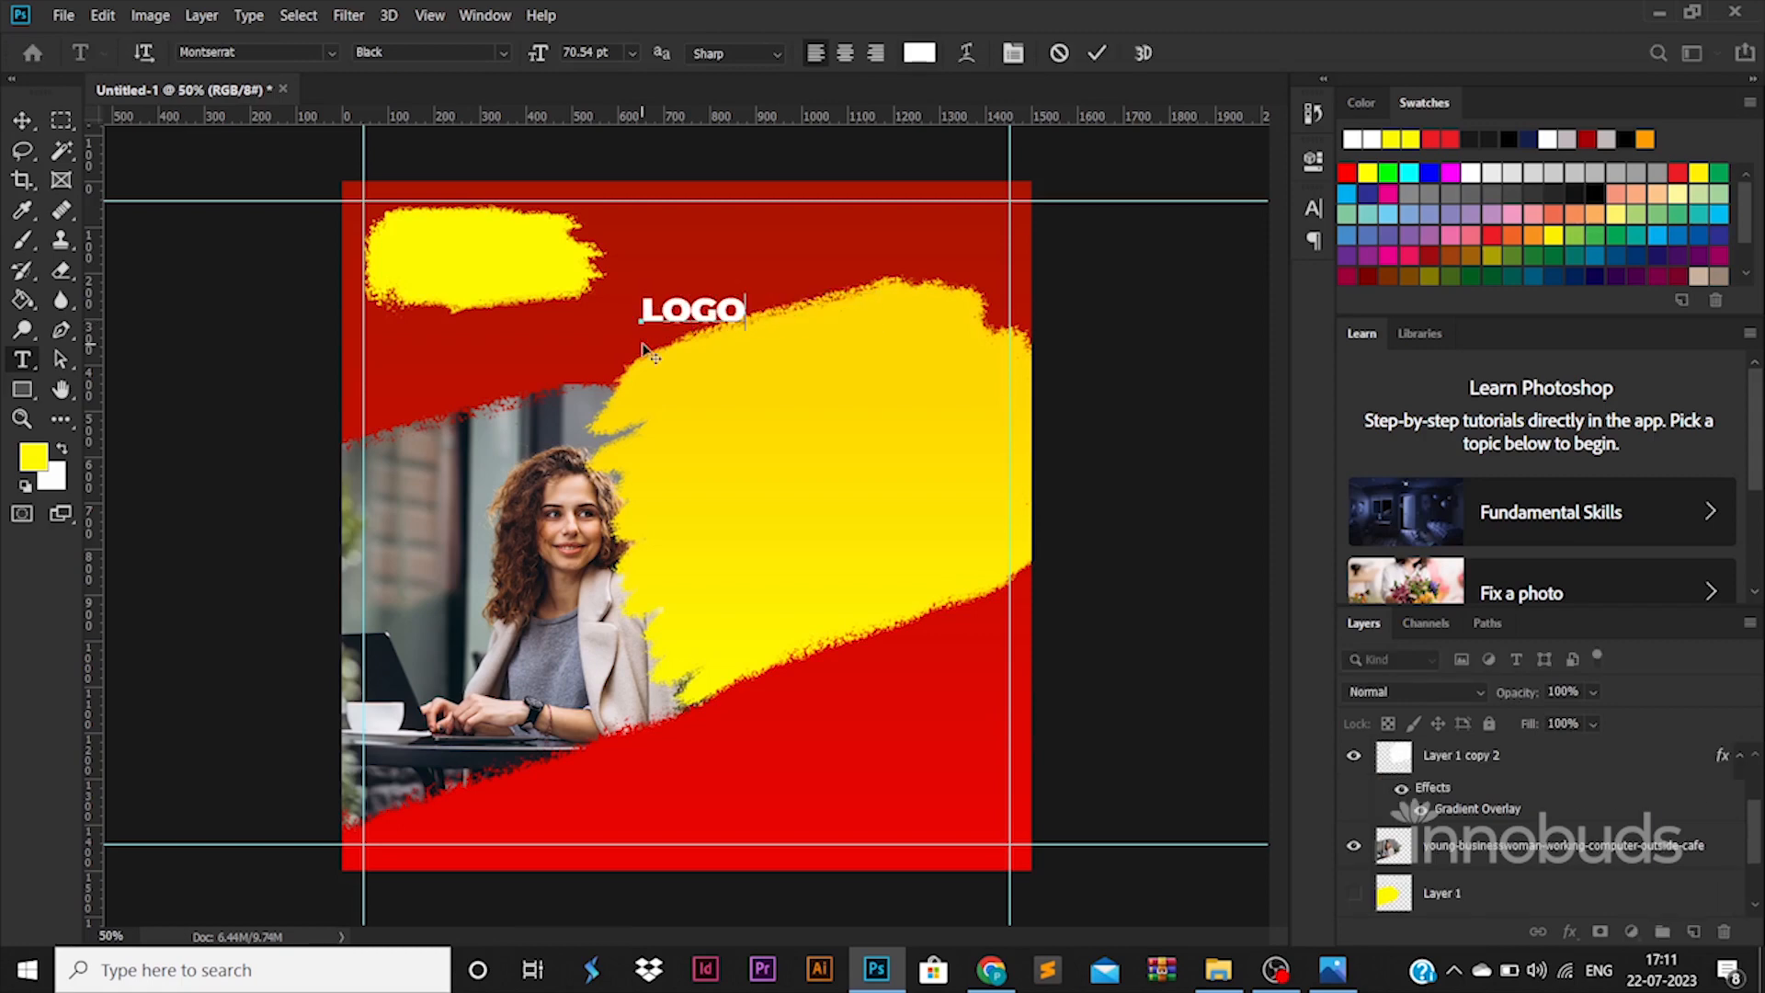
pyautogui.click(23, 120)
pyautogui.moveTo(745, 294)
pyautogui.mouseDown()
pyautogui.moveTo(819, 267)
pyautogui.moveTo(525, 265)
pyautogui.moveTo(501, 247)
pyautogui.moveTo(517, 223)
pyautogui.moveTo(491, 247)
pyautogui.mouseUp()
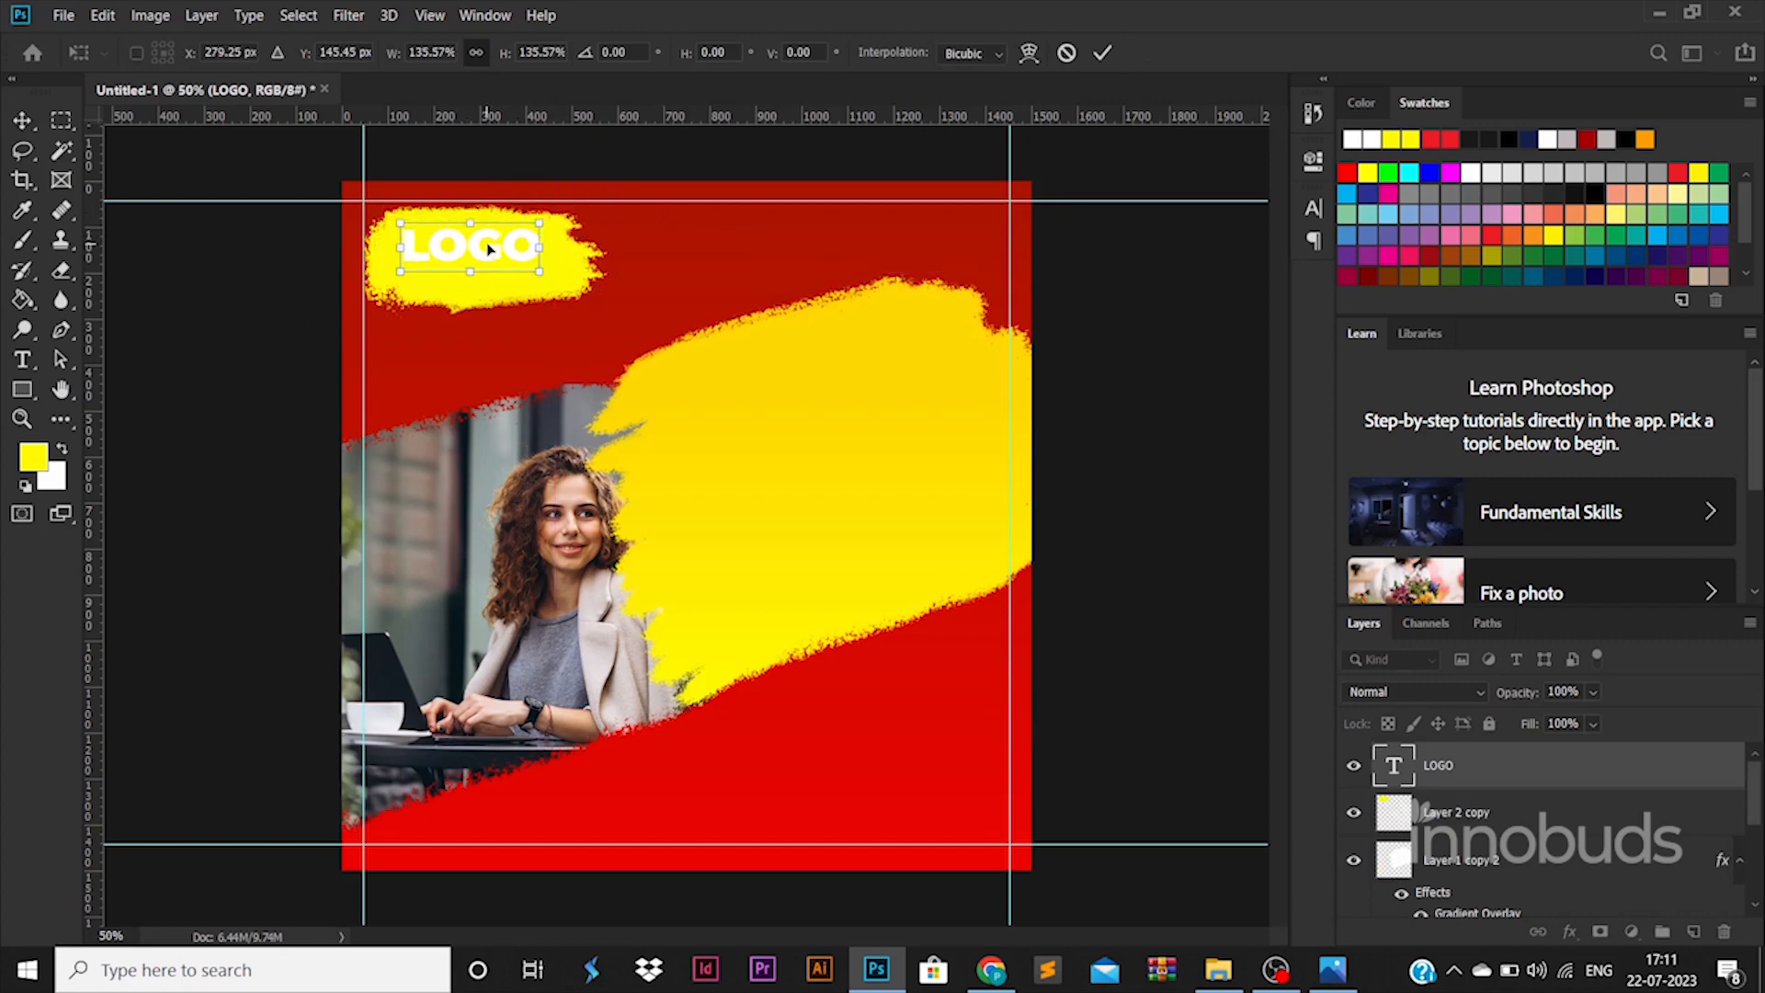
pyautogui.press('Return')
# - Change the LOGO text colour to black
pyautogui.doubleClick(471, 245)
pyautogui.click(919, 52)
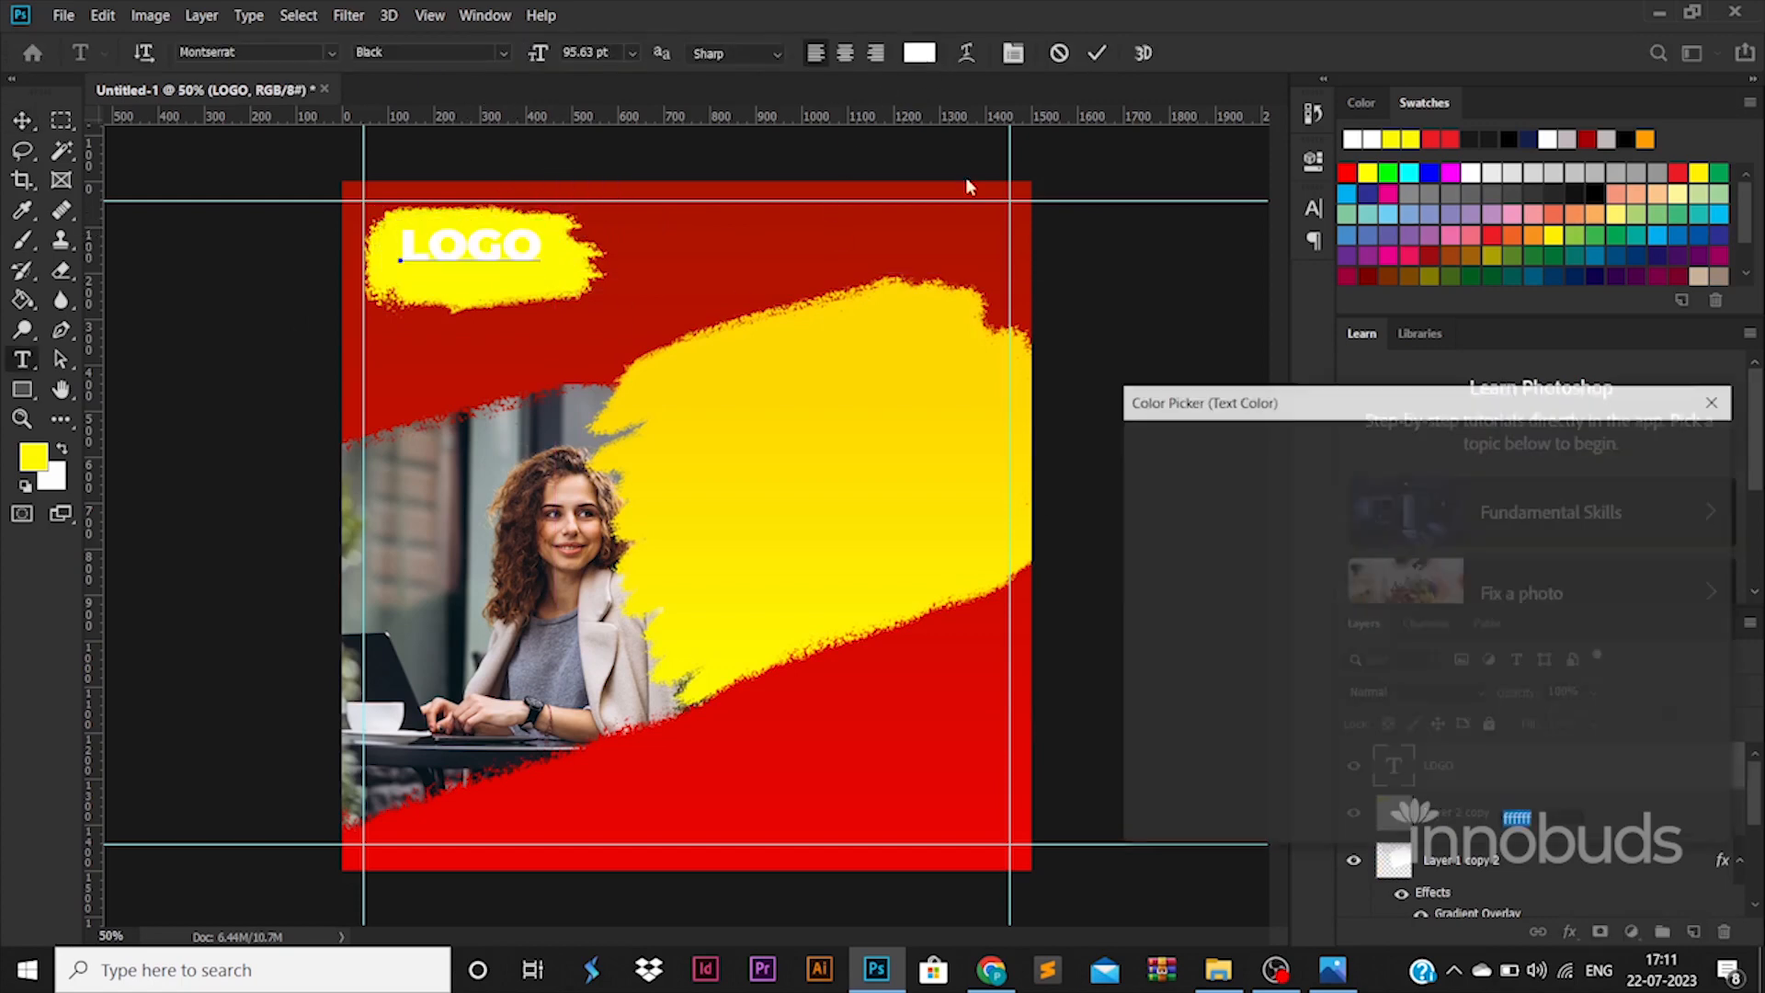
pyautogui.moveTo(1140, 740); pyautogui.dragTo(1088, 808)
pyautogui.click(1665, 454)
pyautogui.click(23, 120)
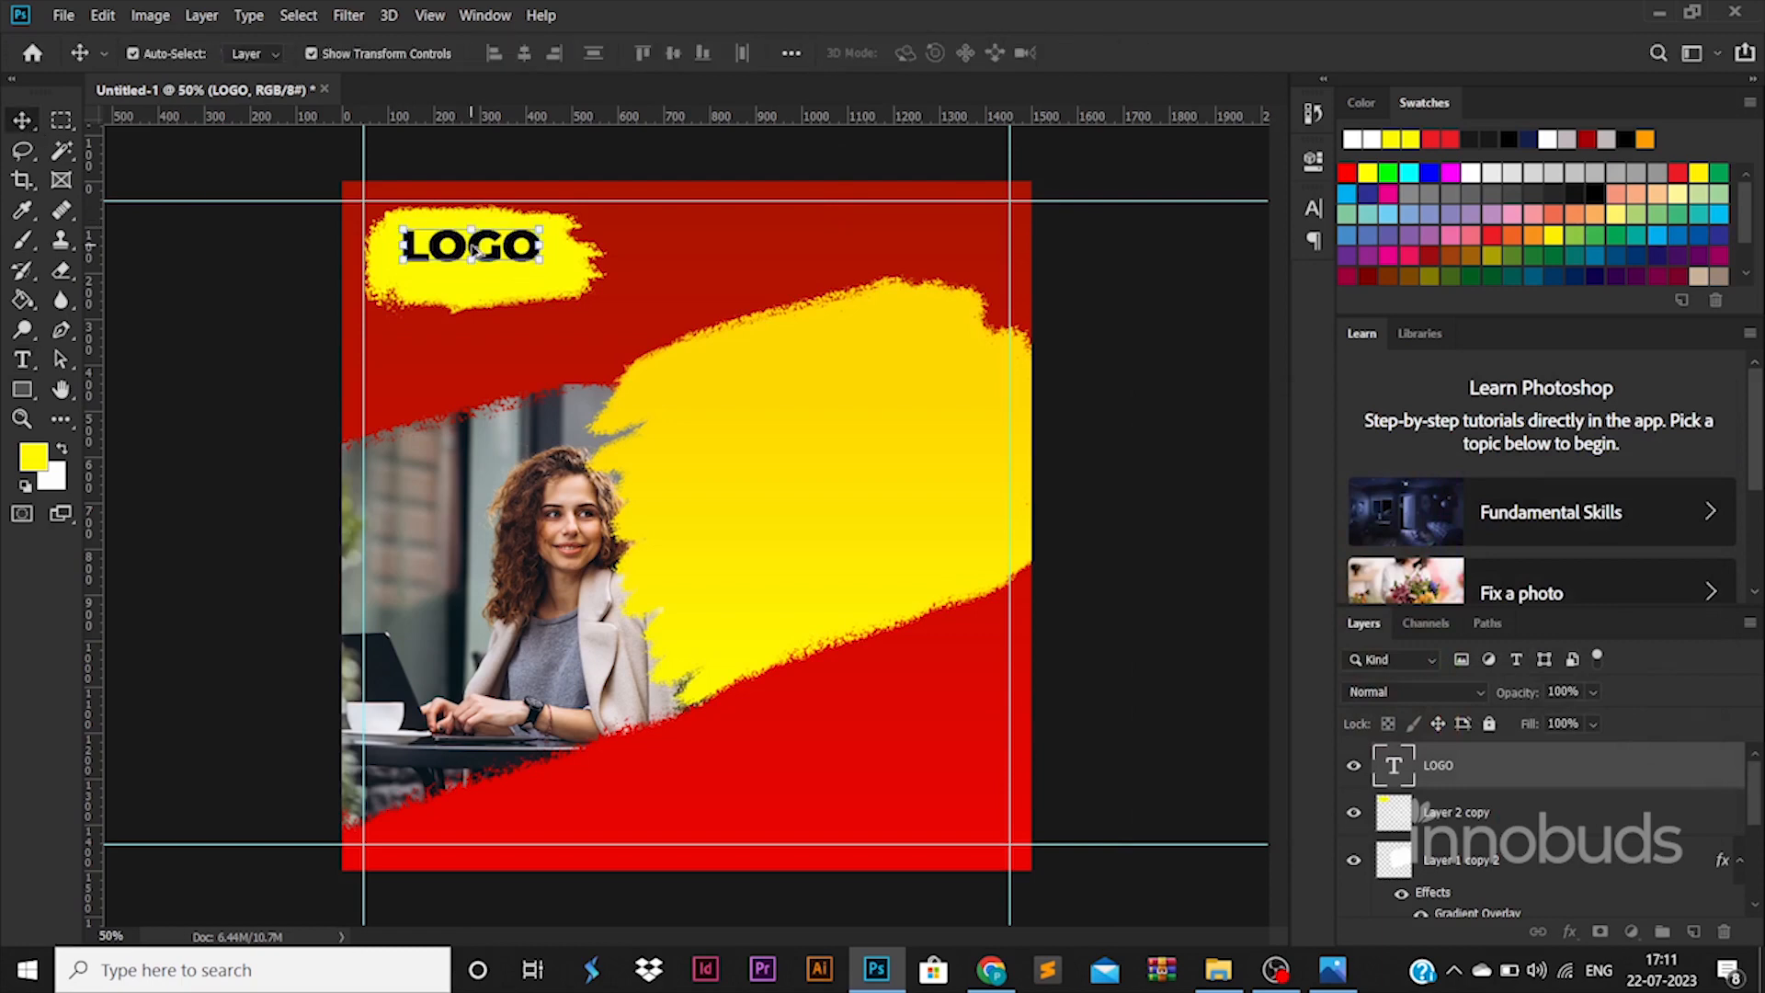
# - Duplicate LOGO just below itself and retype the copy as 'Tagline goes here'
pyautogui.keyDown('alt'); pyautogui.moveTo(470, 251); pyautogui.dragTo(469, 283); pyautogui.keyUp('alt')
pyautogui.click(469, 286)
pyautogui.press('Return')
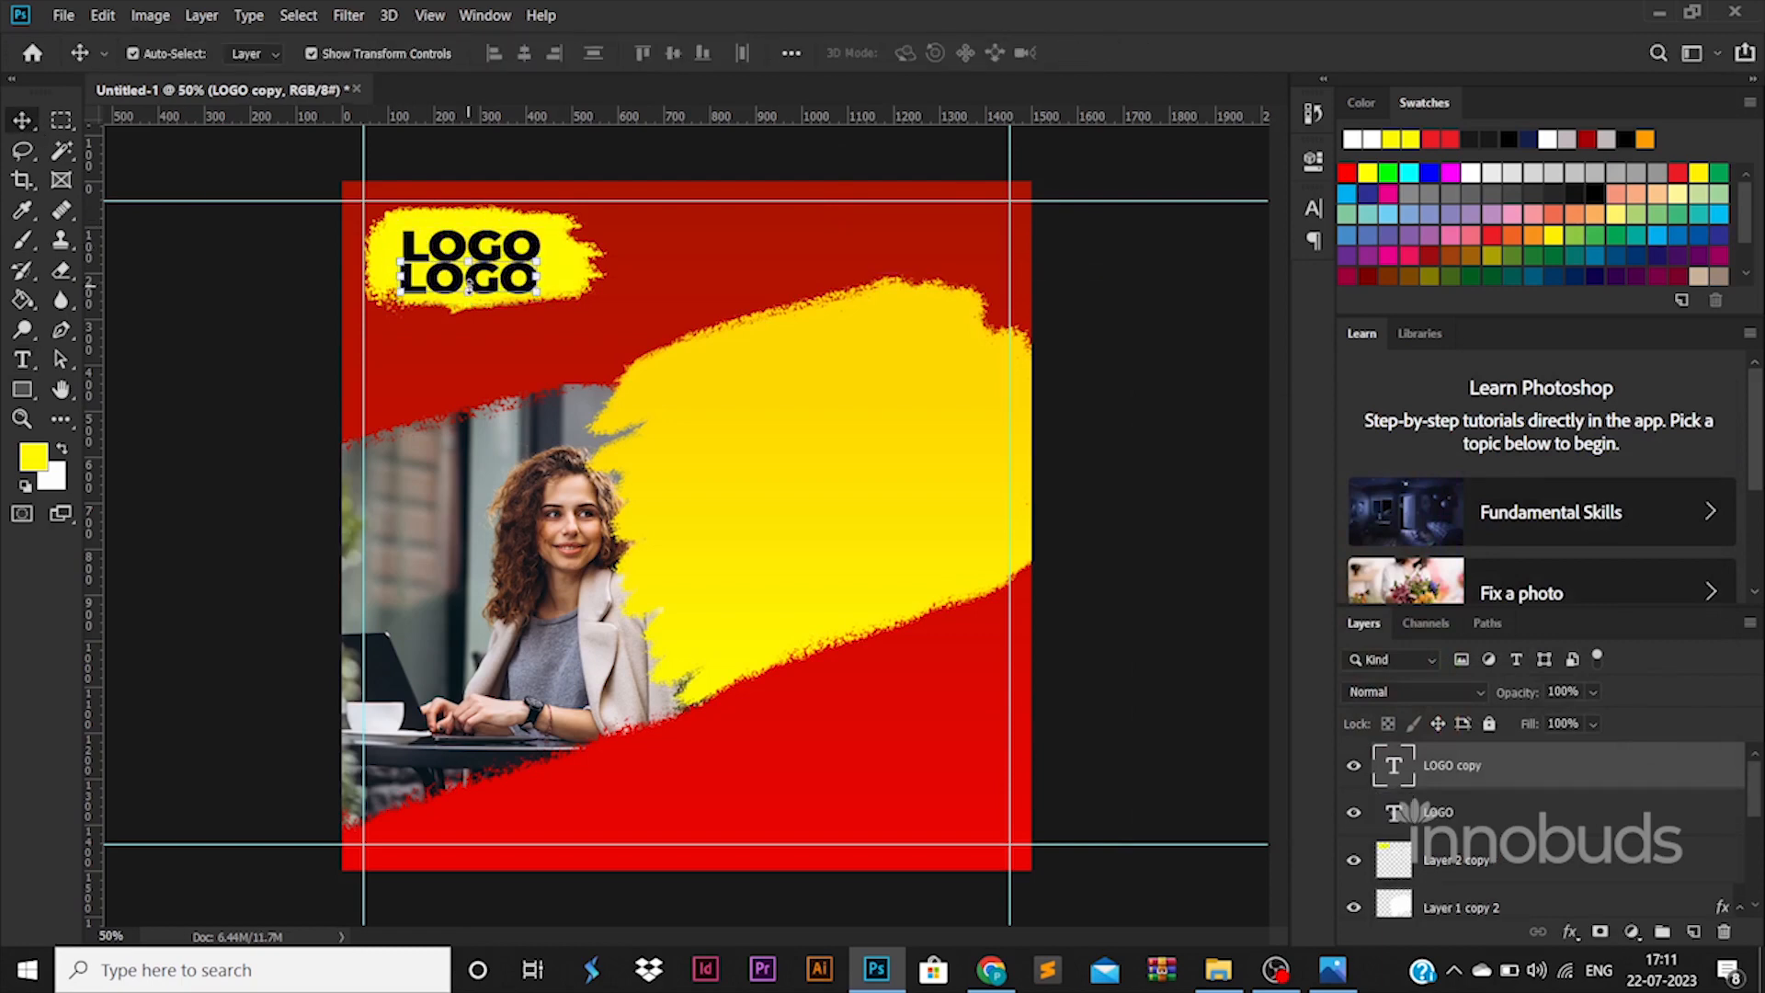
pyautogui.doubleClick(443, 277)
pyautogui.write('Tag')
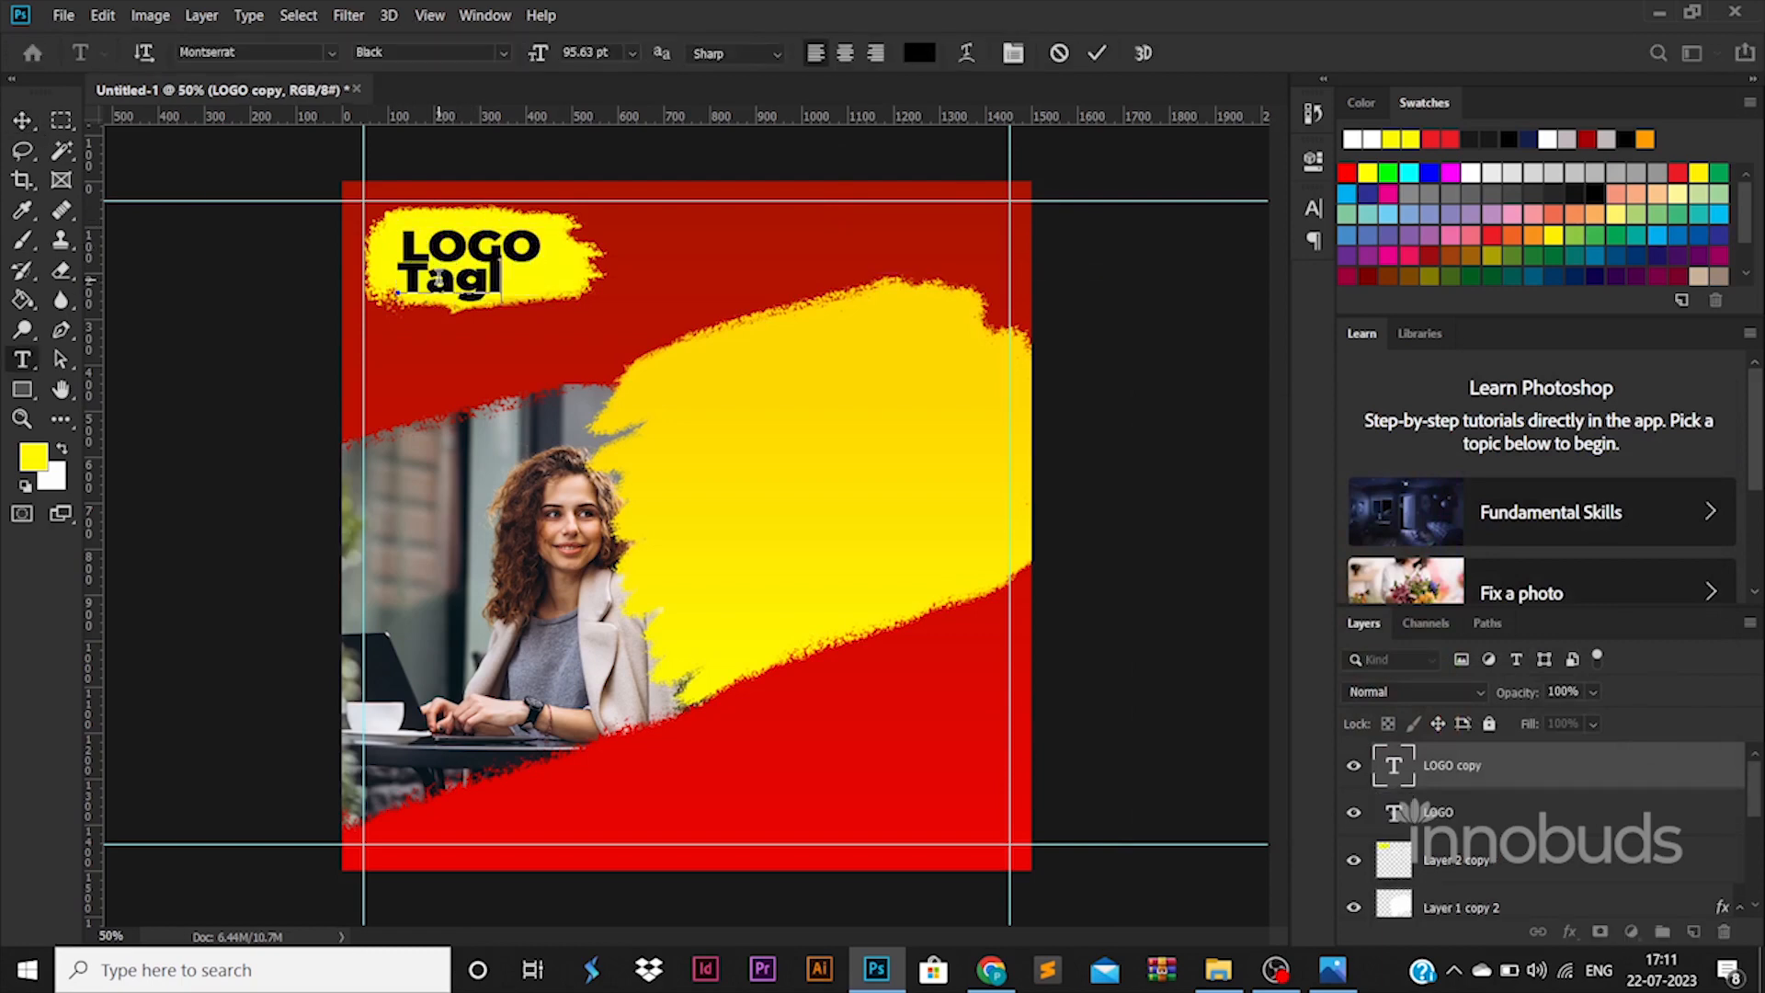
pyautogui.write('line goes here')
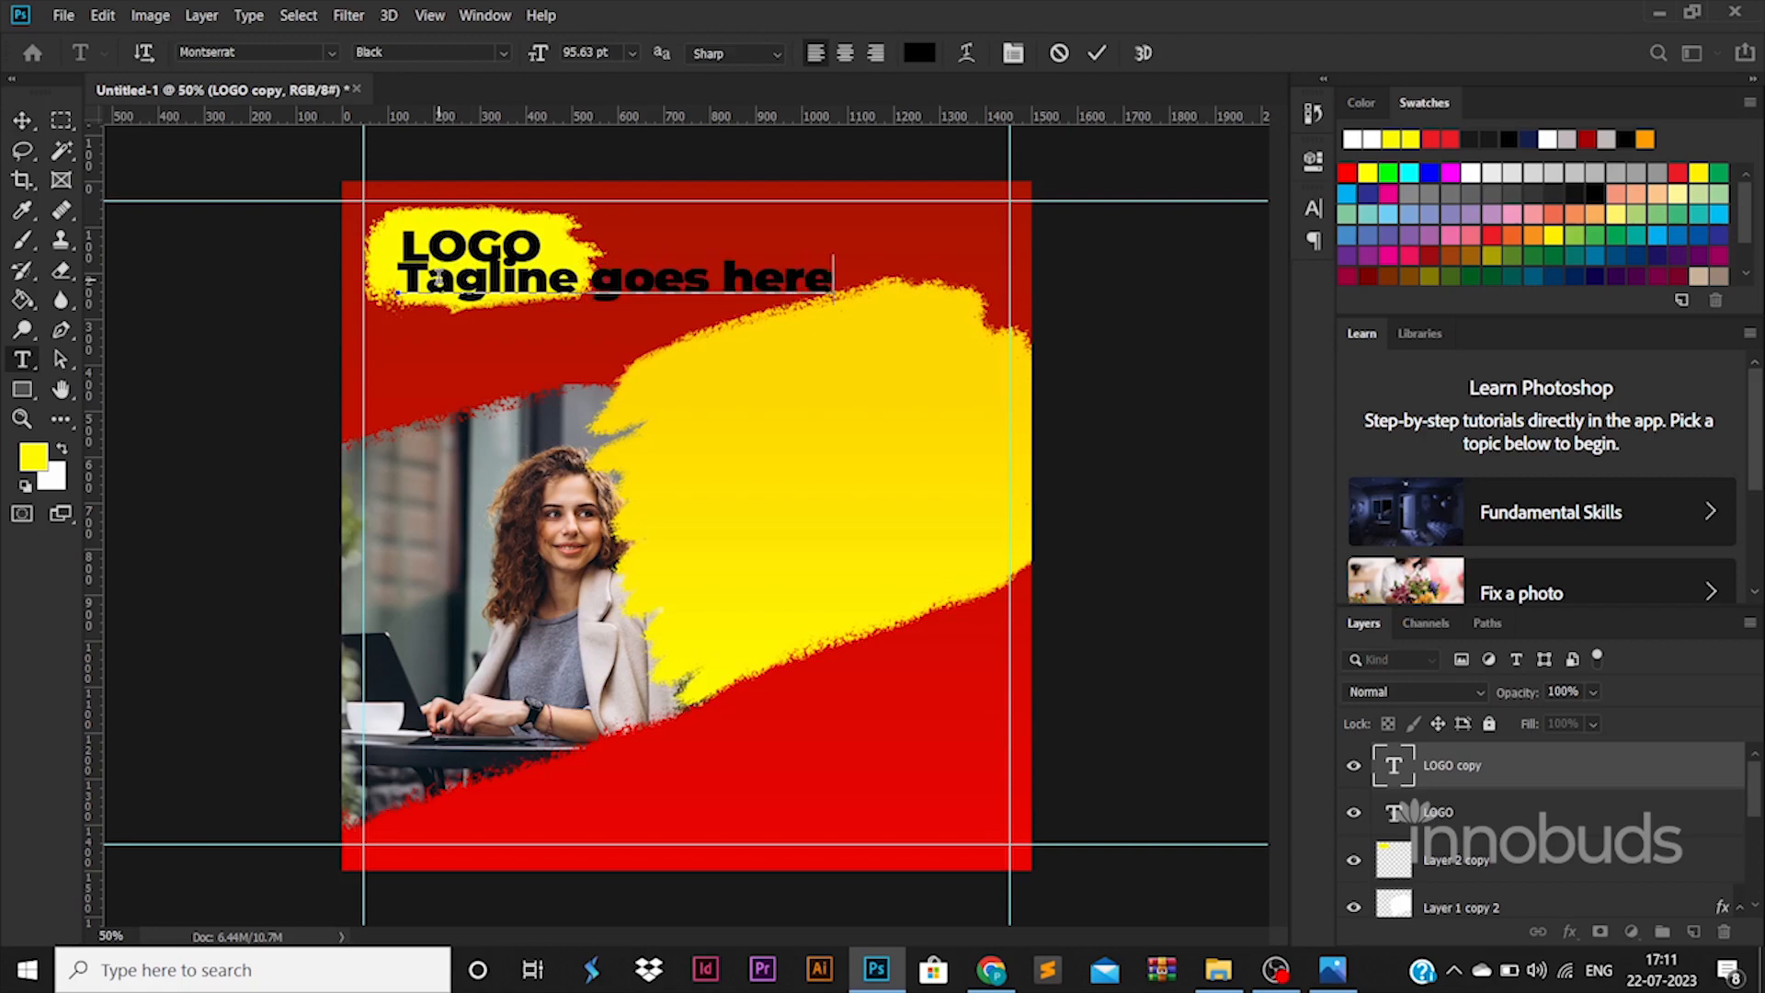
# - Set the tagline to 30 pt and move it up under LOGO
pyautogui.hotkey('ctrl', 'a')
pyautogui.write('30')
pyautogui.press('Return')
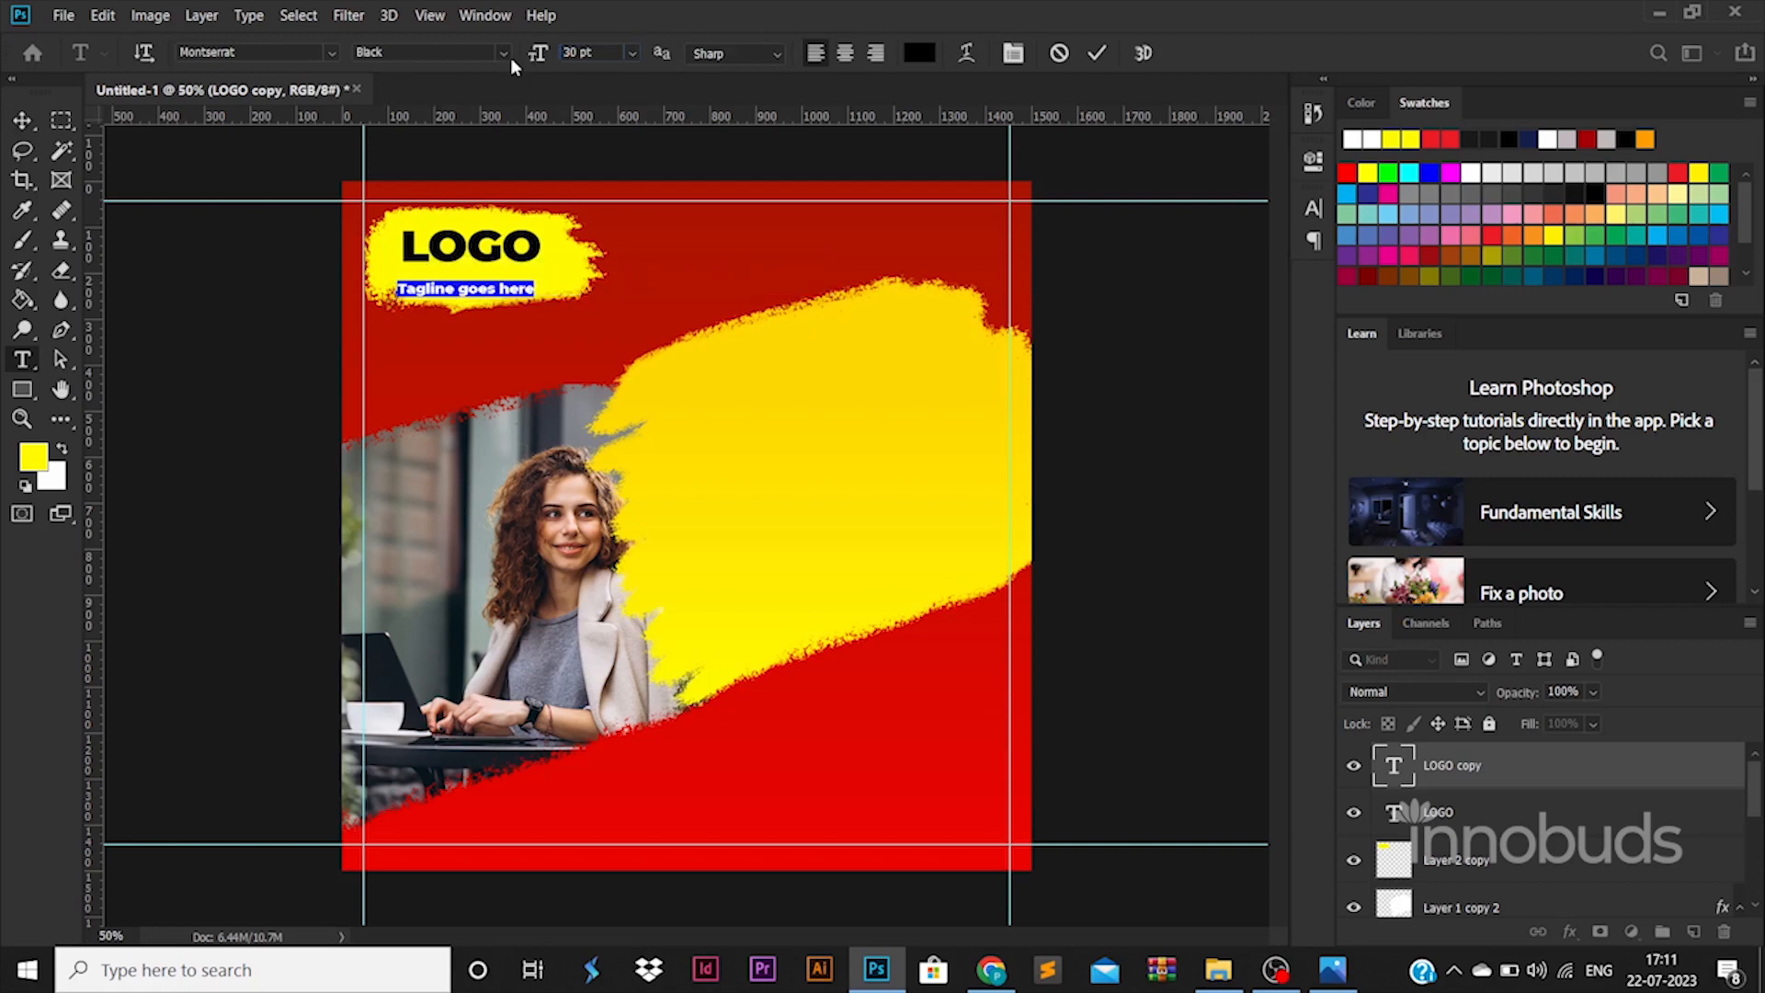
pyautogui.click(24, 122)
pyautogui.moveTo(503, 294); pyautogui.dragTo(510, 280)
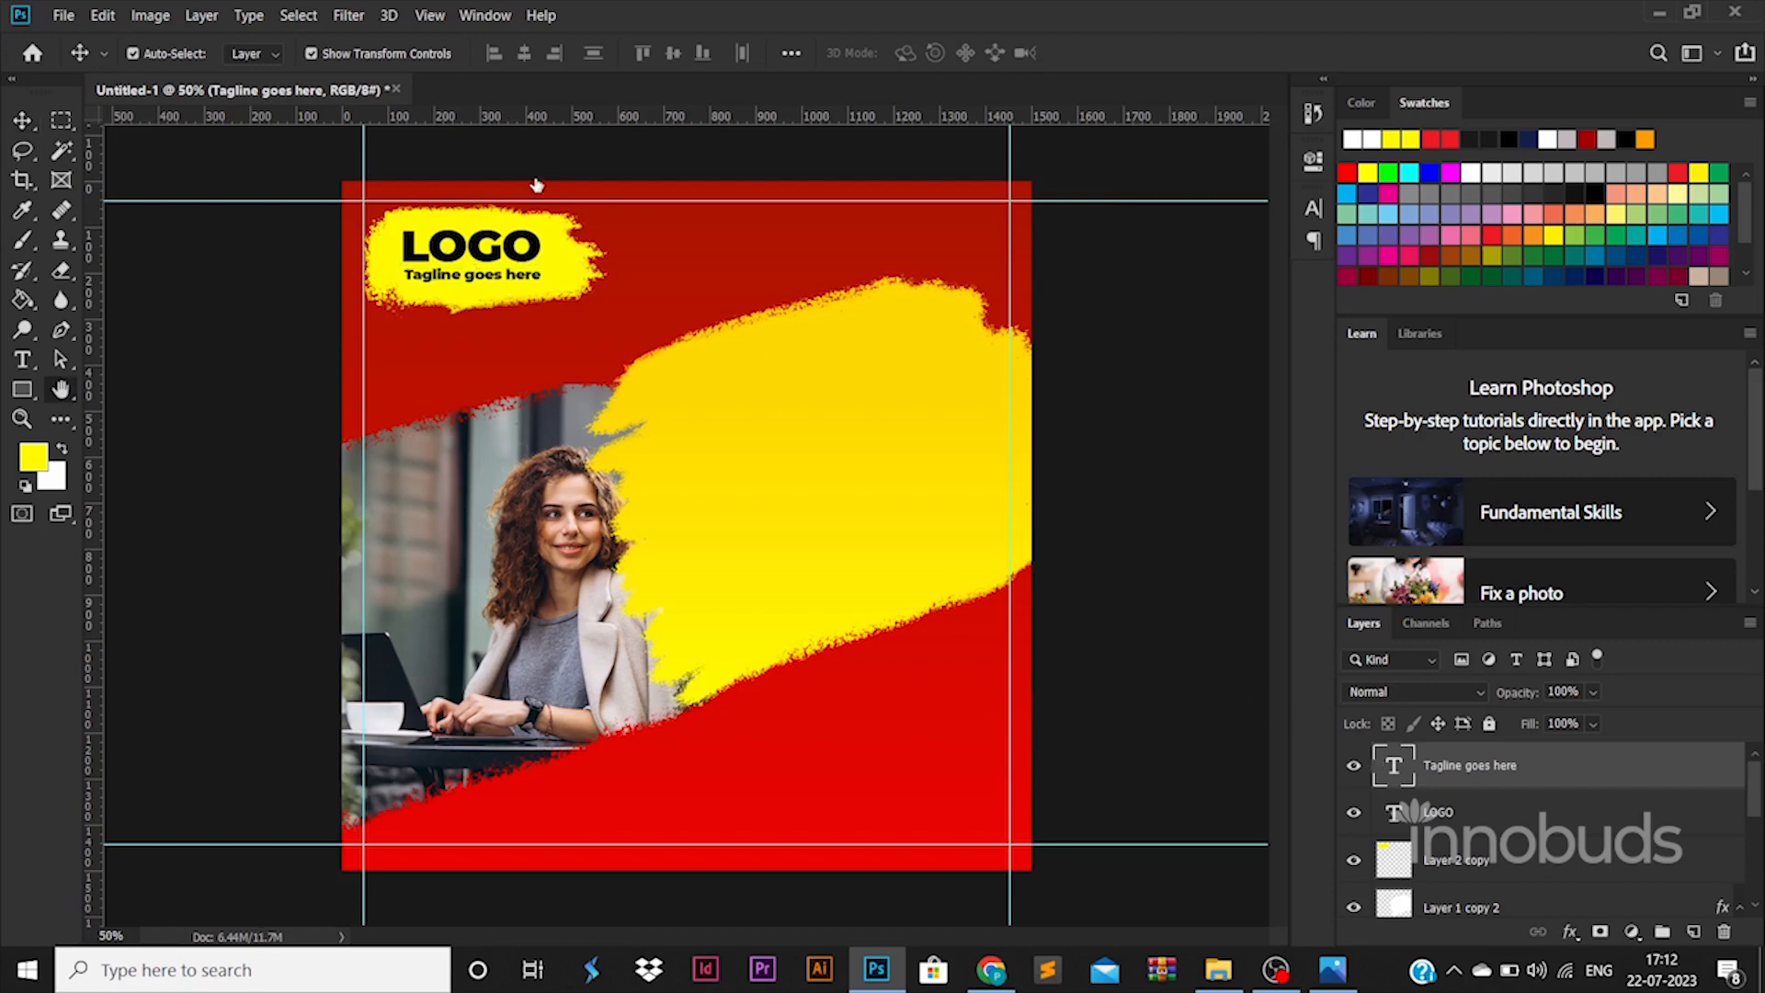
# - Give the tagline a Light font weight
pyautogui.doubleClick(1402, 768)
pyautogui.press('Escape')
pyautogui.doubleClick(1402, 767)
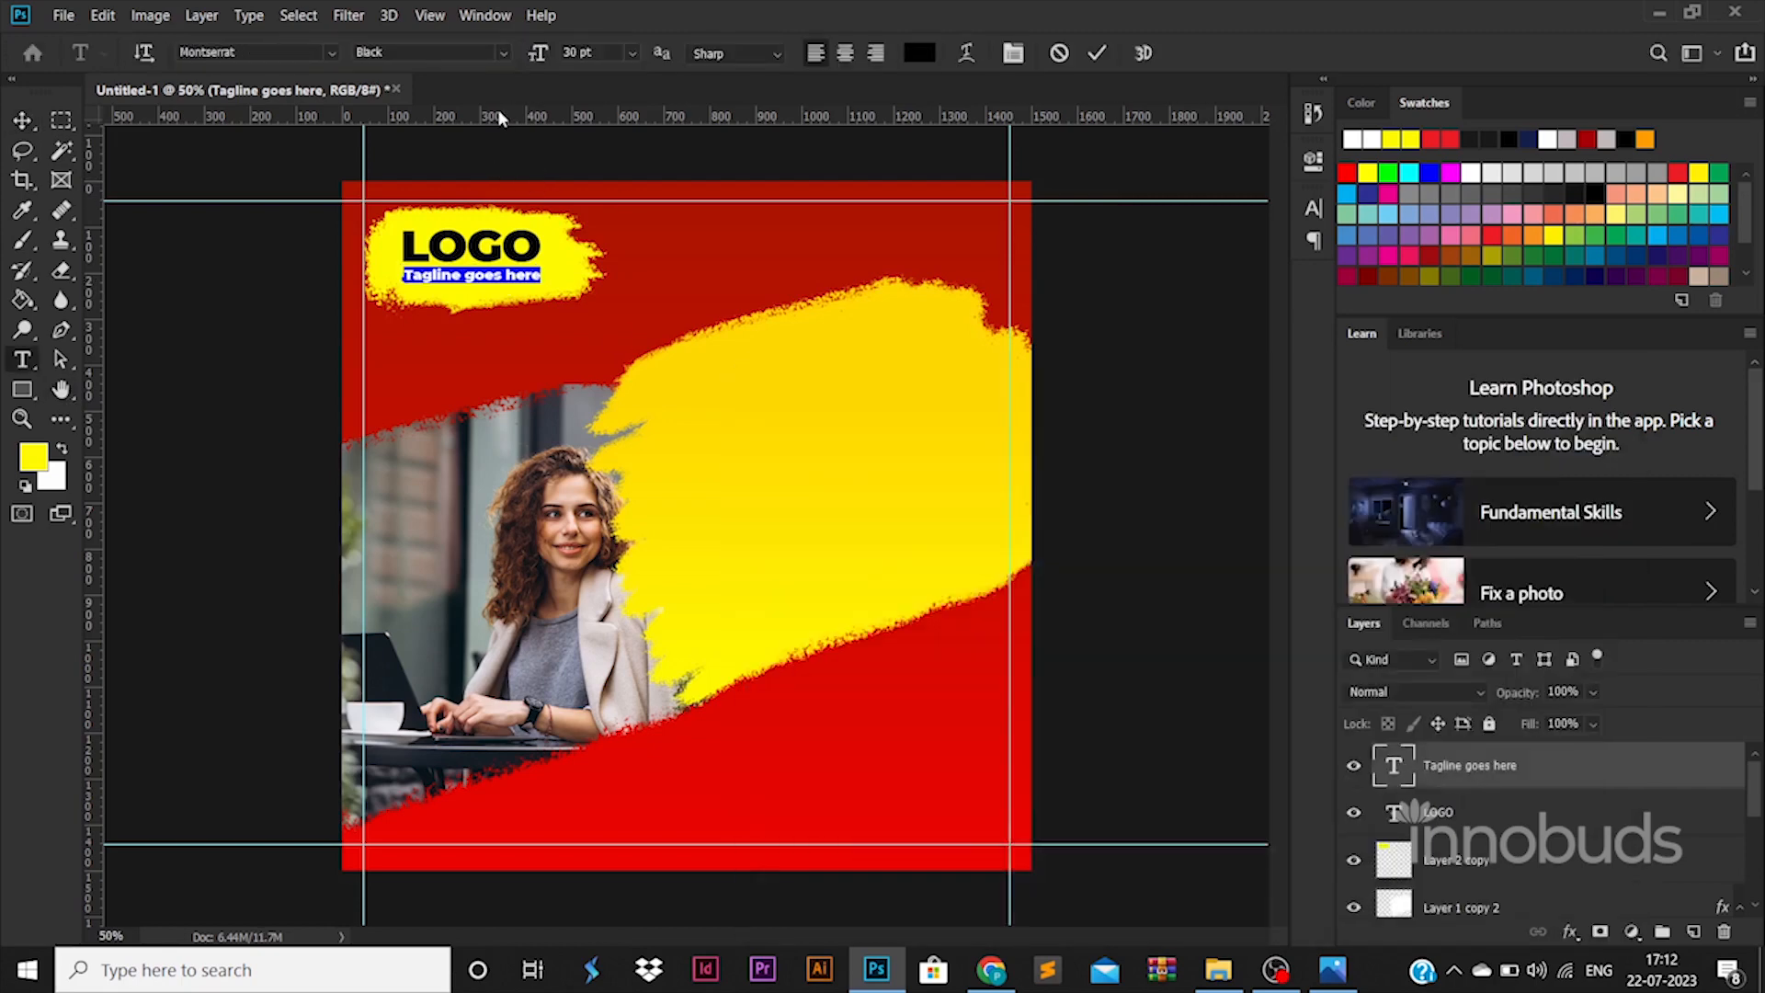
pyautogui.click(432, 52)
pyautogui.click(258, 182)
pyautogui.click(24, 122)
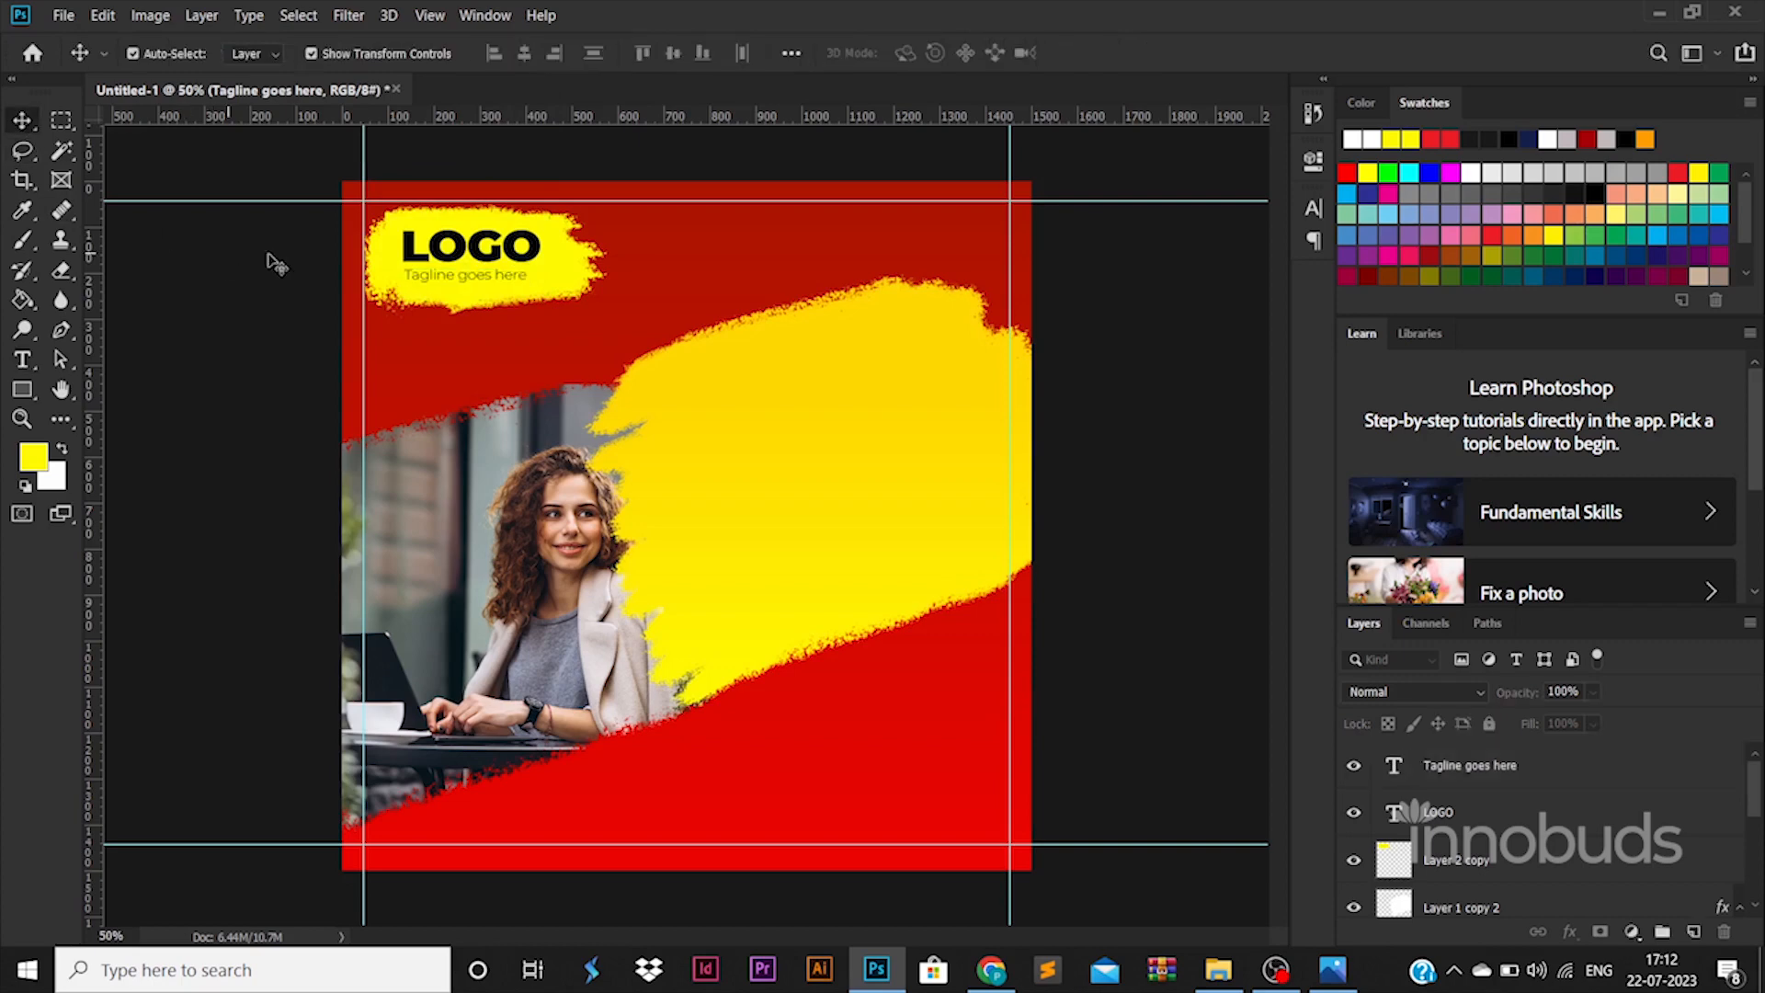
# - Add the three-line YOUR / COMPANY / SERVICE headline at 30 pt, enlarged on the big yellow stroke
pyautogui.press('t')
pyautogui.click(758, 424)
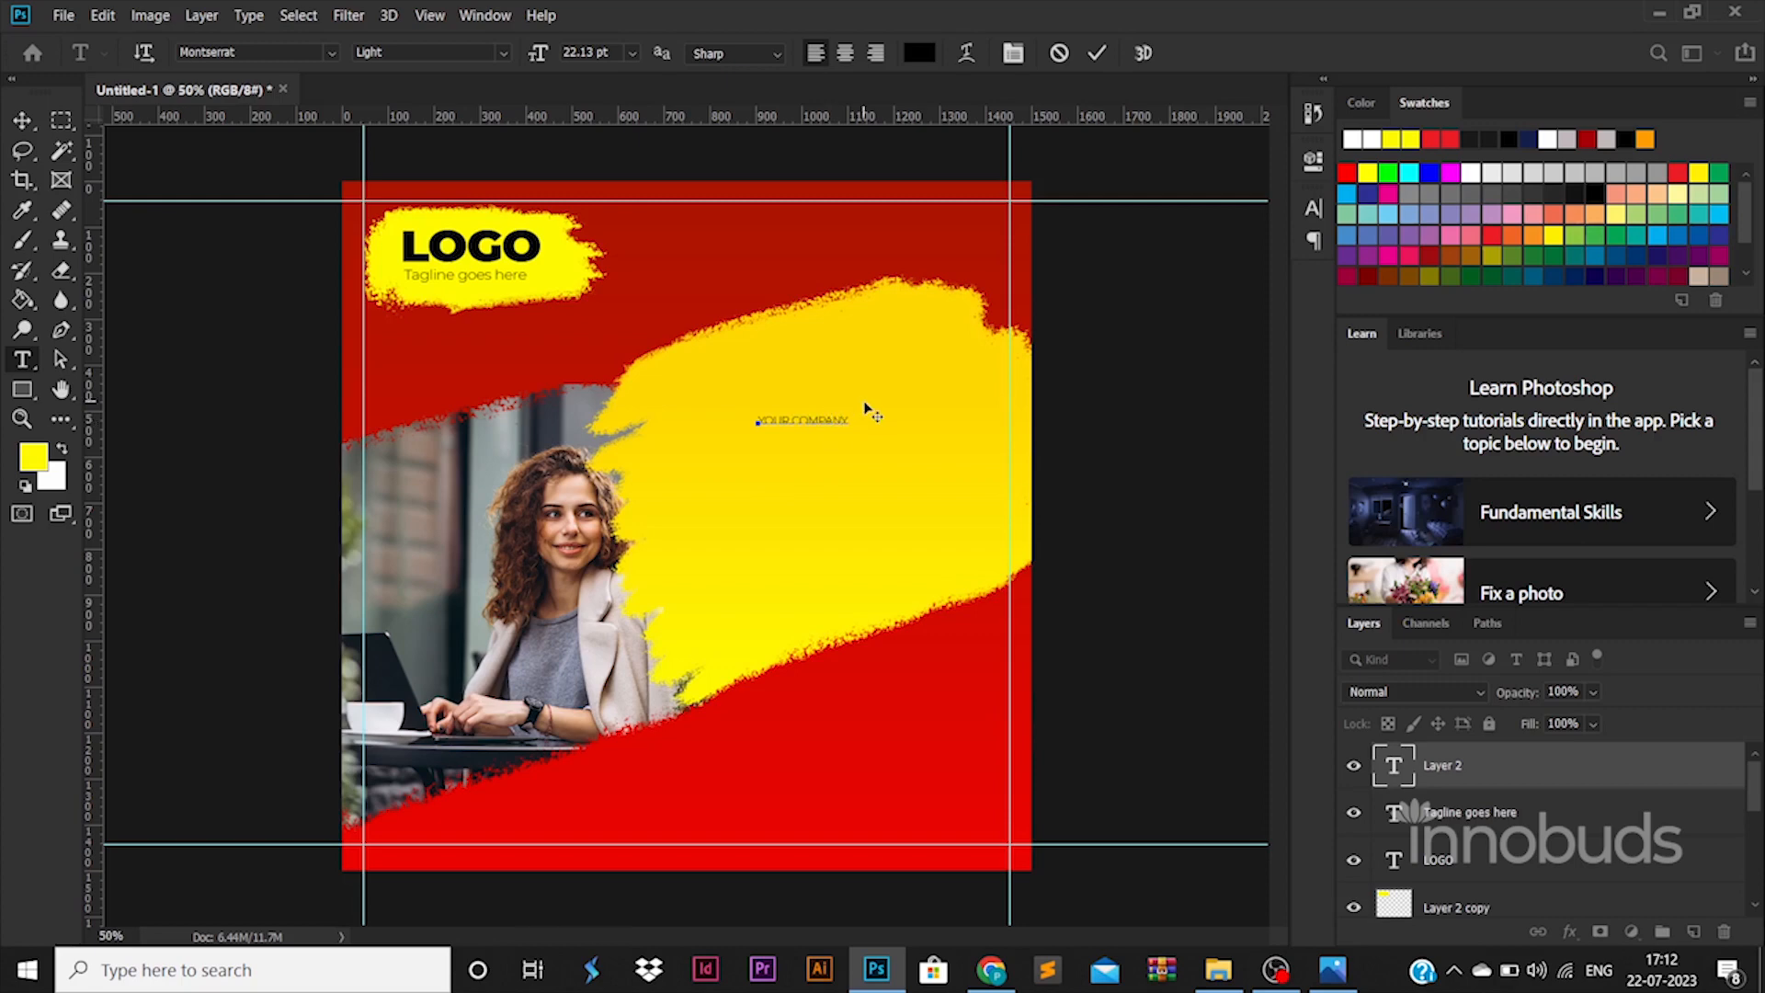
pyautogui.press('Return')
pyautogui.hotkey('ctrl', 'z')
pyautogui.hotkey('ctrl', 'a')
pyautogui.hotkey('ctrl', 't')
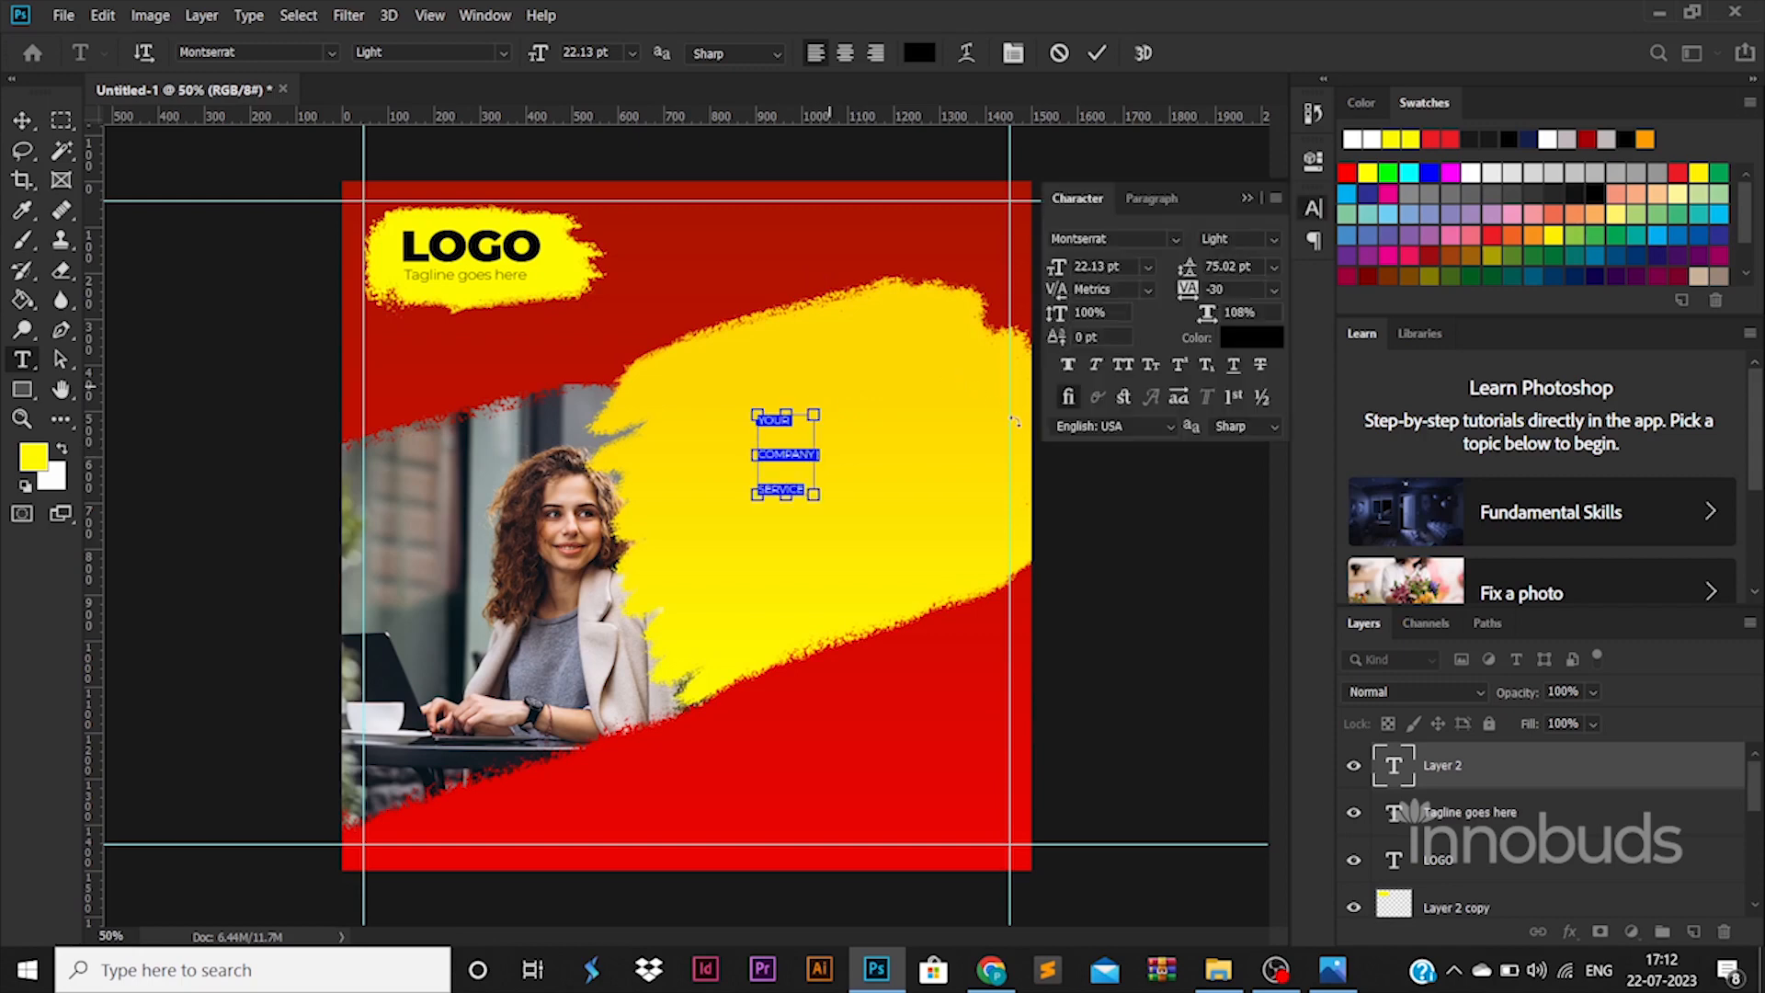
pyautogui.write('30')
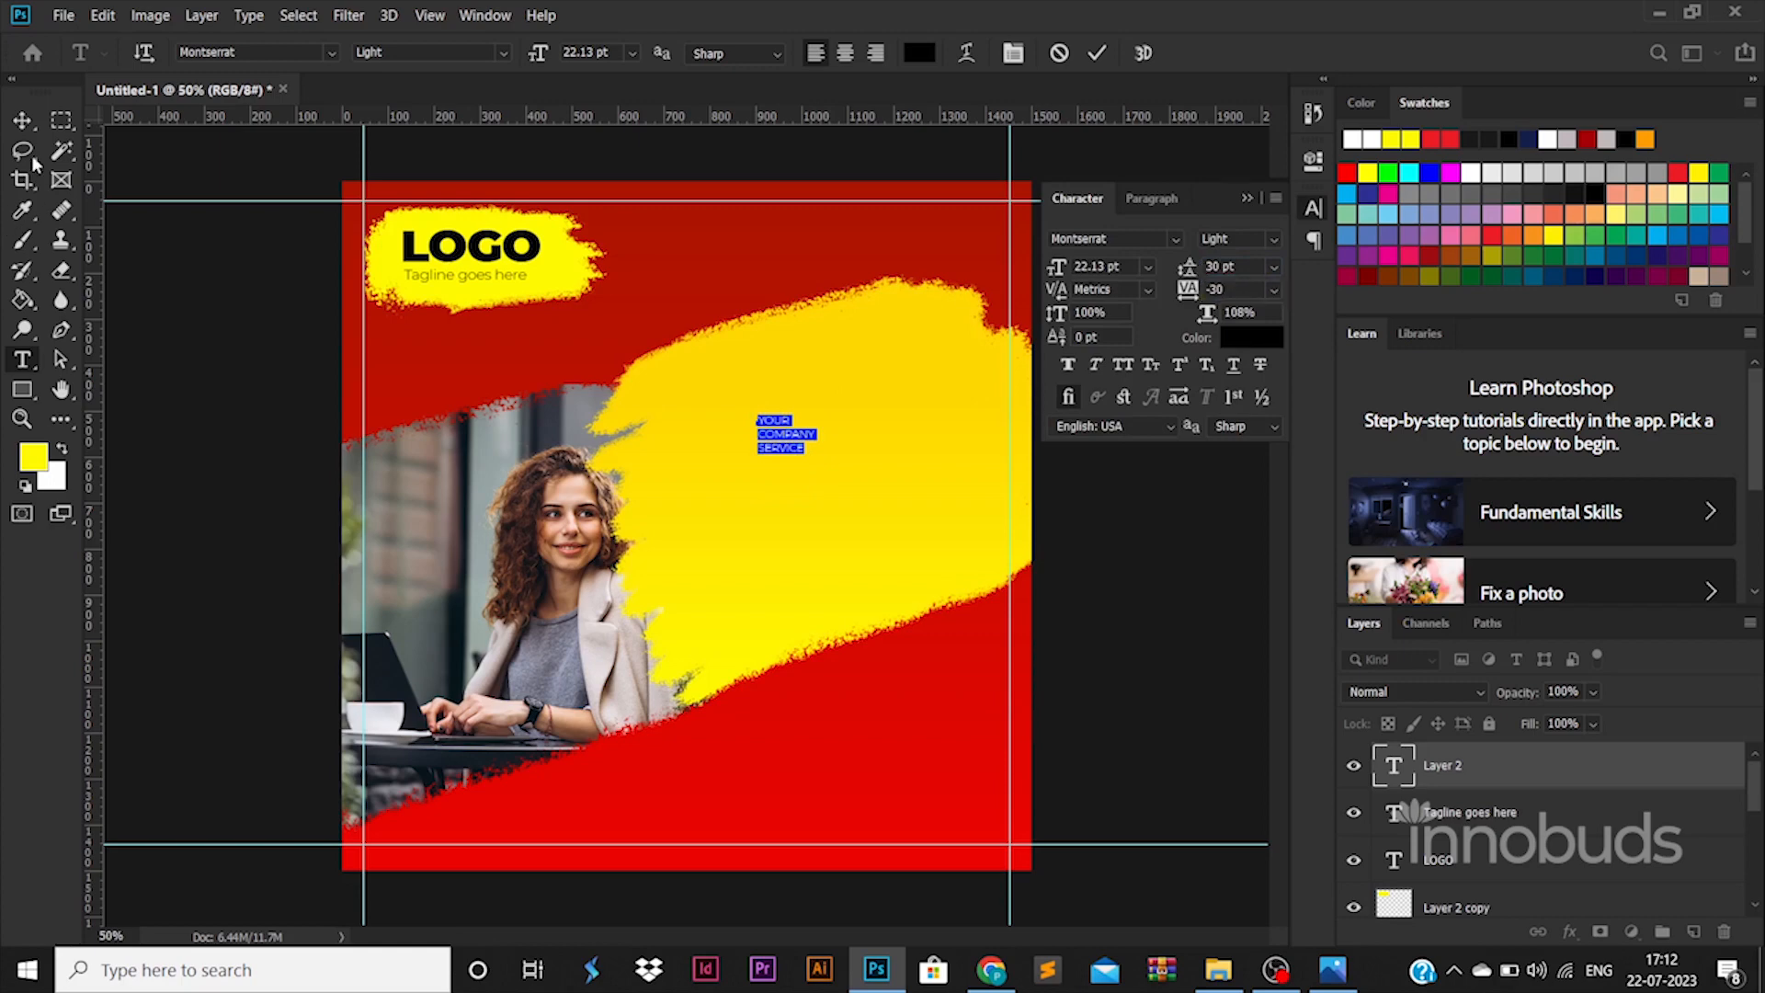
pyautogui.click(23, 120)
pyautogui.moveTo(816, 413); pyautogui.dragTo(1016, 346)
pyautogui.moveTo(870, 381); pyautogui.dragTo(850, 436)
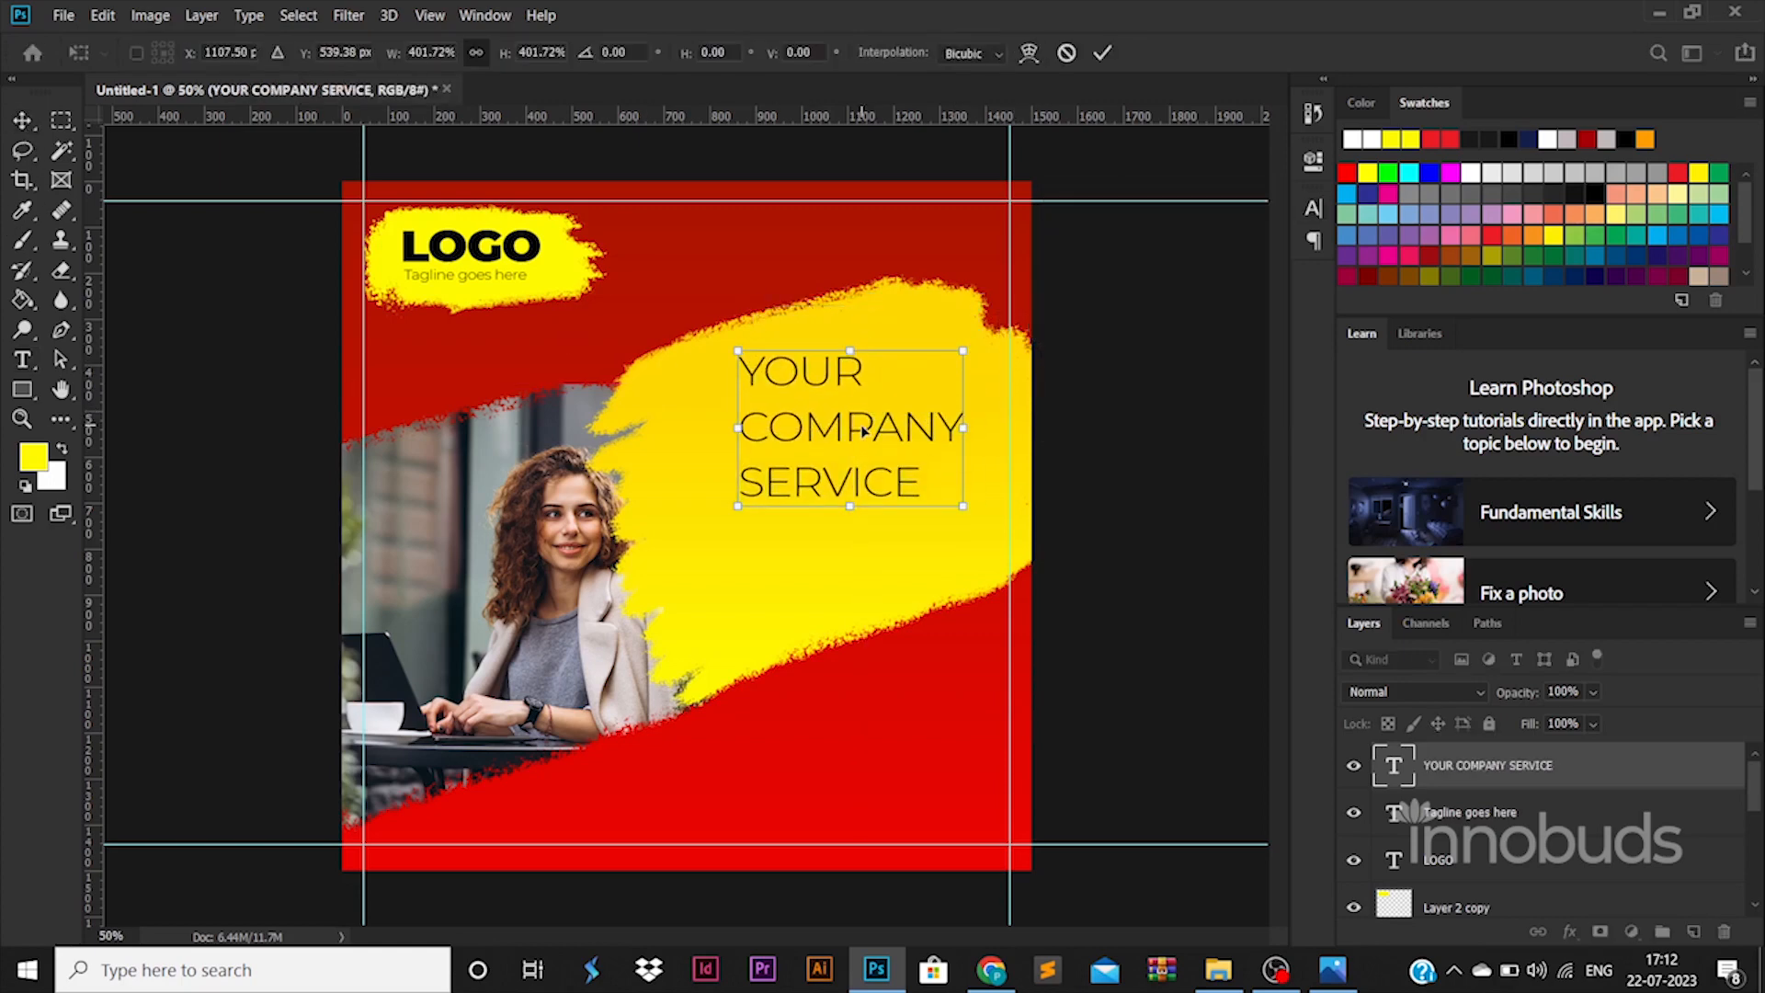
pyautogui.press('Return')
# - Make the COMPANY and SERVICE lines bold
pyautogui.doubleClick(772, 426)
pyautogui.click(755, 421)
pyautogui.moveTo(741, 423); pyautogui.dragTo(1016, 524)
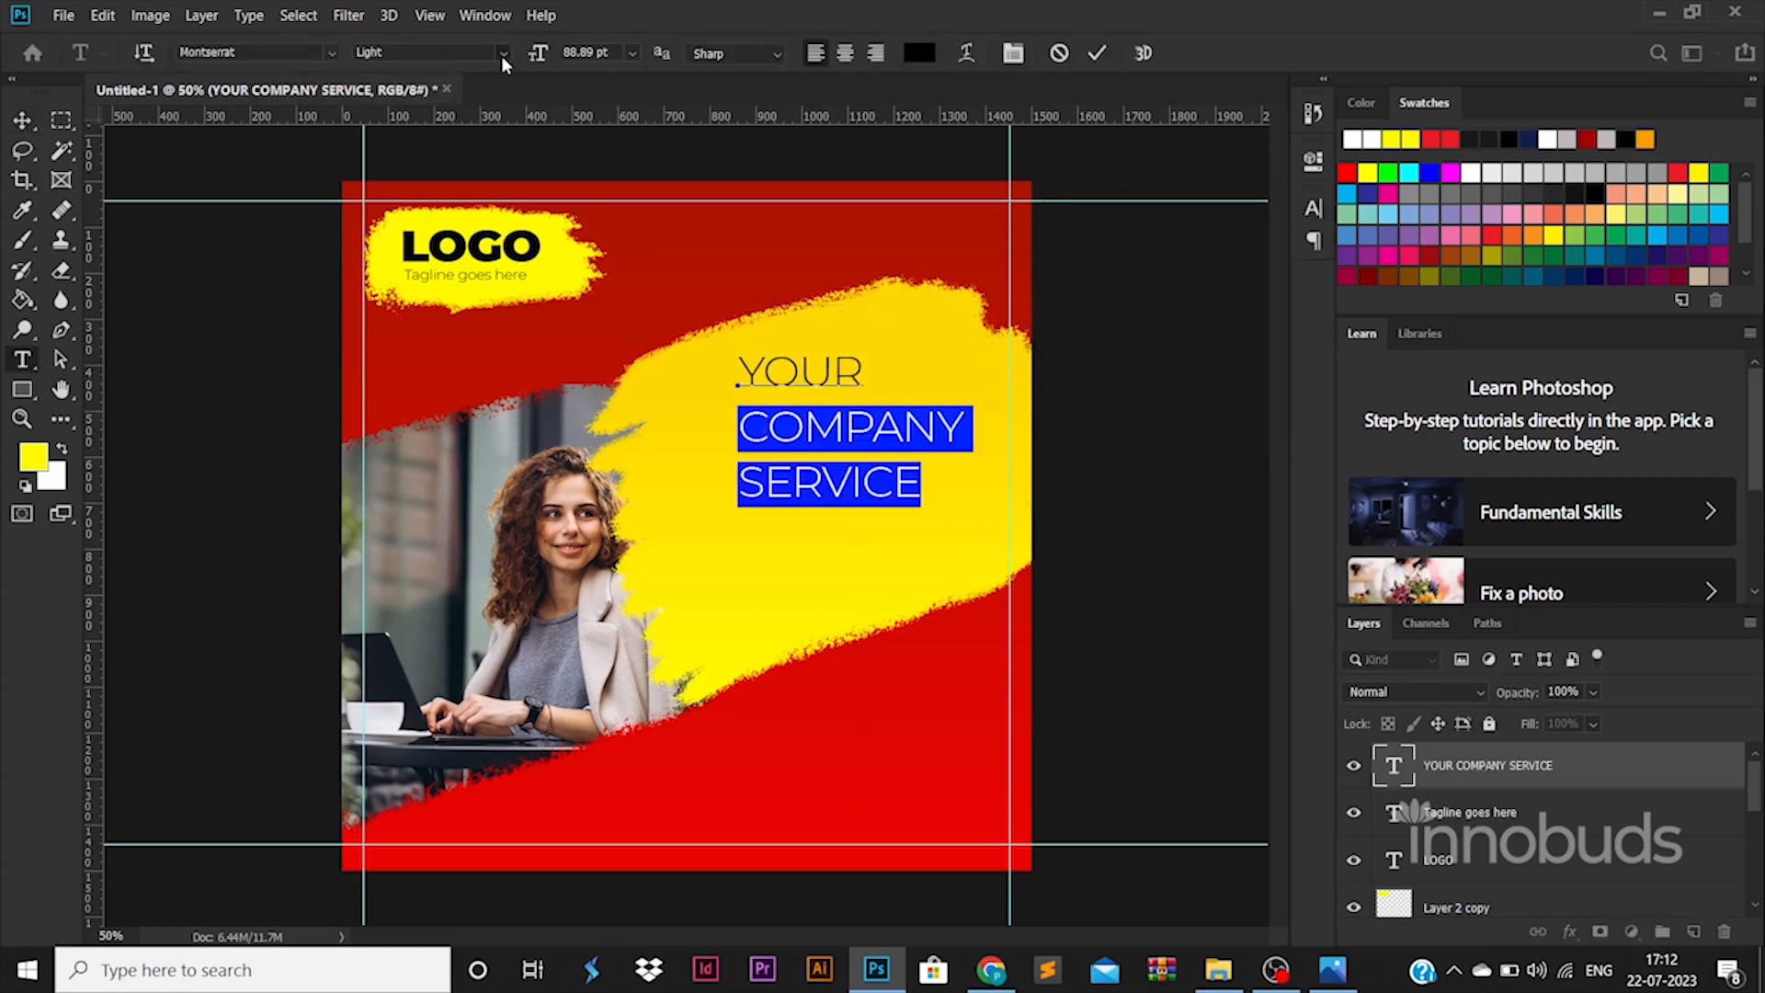
pyautogui.click(503, 55)
pyautogui.click(448, 332)
# - Tighten the headline's leading to 88.52 pt
pyautogui.hotkey('ctrl', 'a')
pyautogui.hotkey('ctrl', 't')
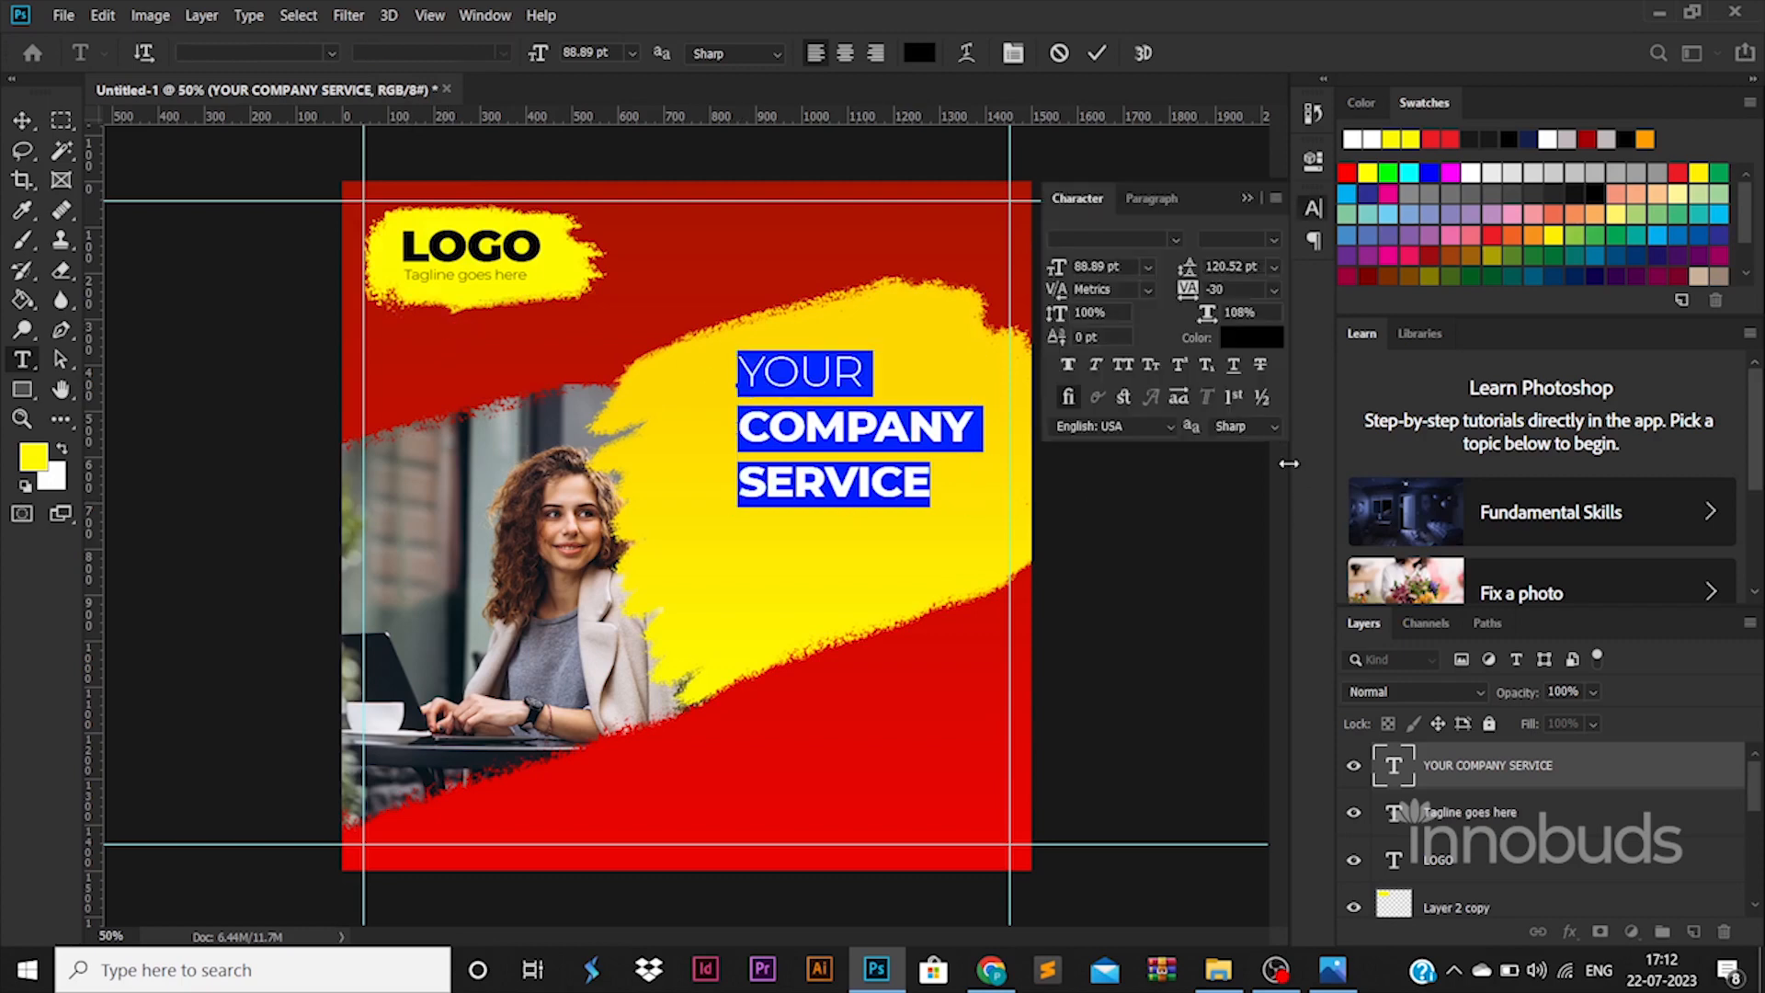
pyautogui.click(1219, 266)
pyautogui.press('Down')
pyautogui.press('Down')
pyautogui.press('Down')
pyautogui.press('Down')
pyautogui.press('Down')
pyautogui.press('Down')
pyautogui.press('Down')
pyautogui.press('Down')
pyautogui.press('Down')
pyautogui.press('Down')
pyautogui.press('Down')
pyautogui.press('Down')
pyautogui.press('Down')
pyautogui.press('Down')
pyautogui.press('Down')
pyautogui.press('Down')
pyautogui.press('Down')
pyautogui.press('Down')
pyautogui.press('Down')
pyautogui.press('Down')
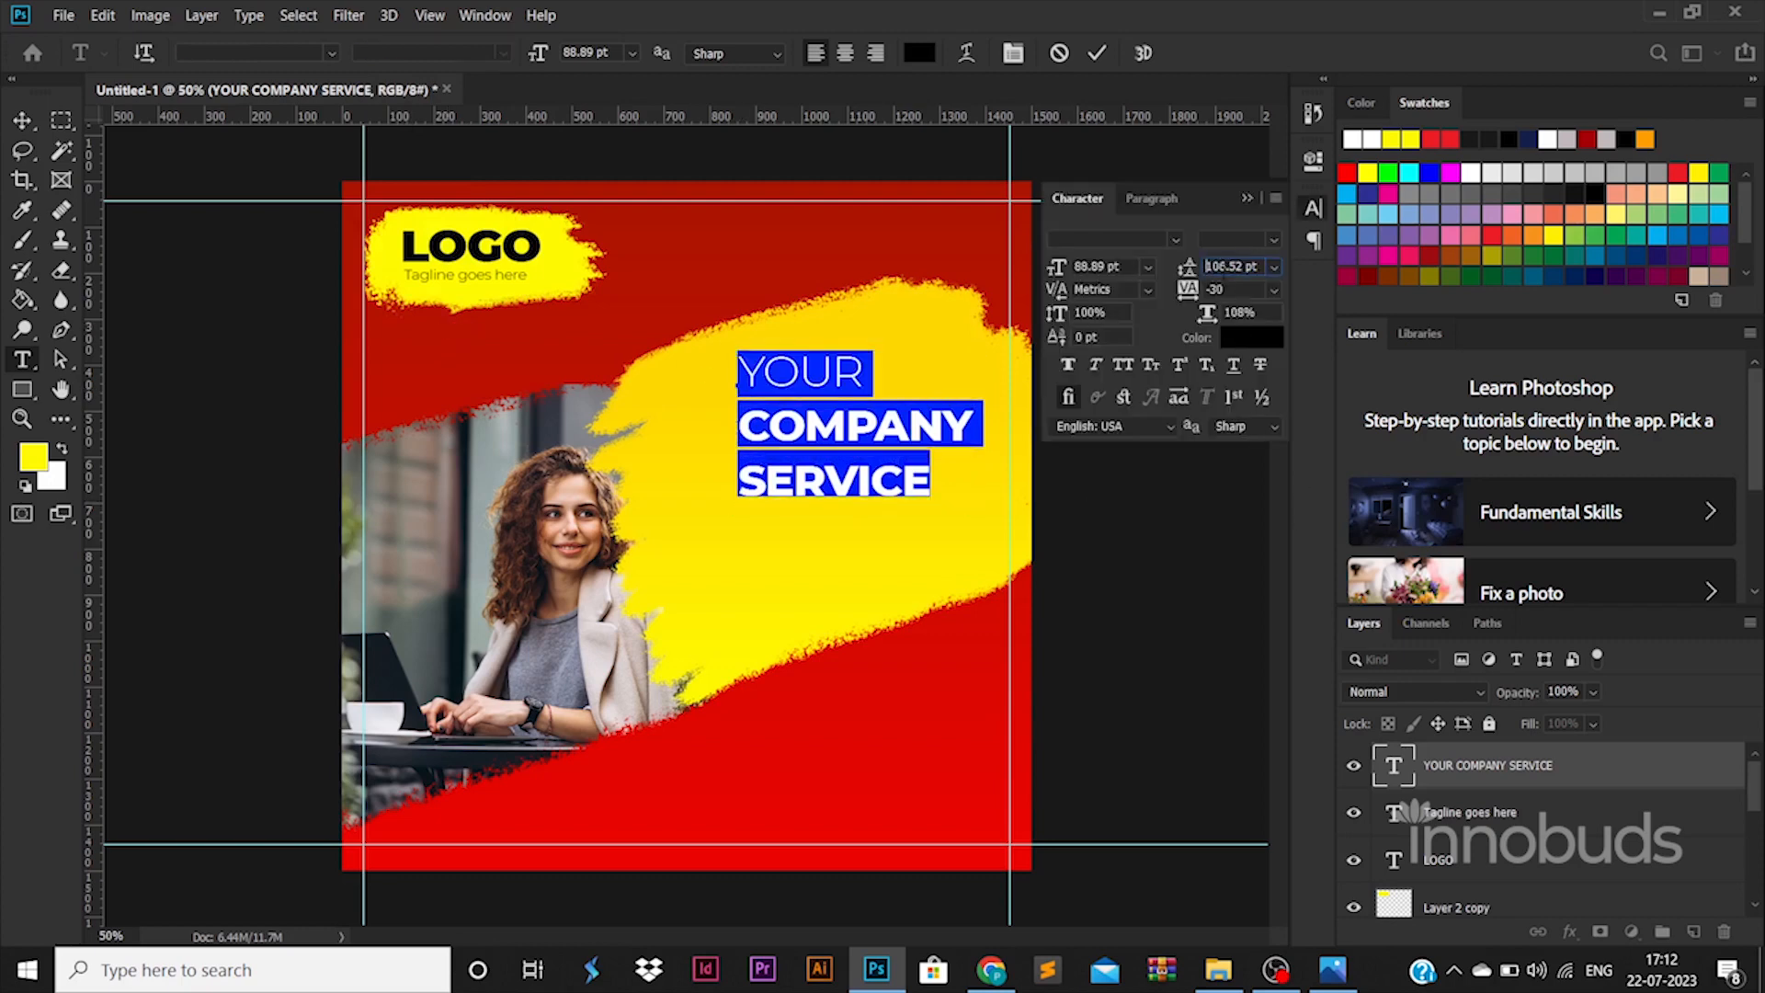
pyautogui.press('Down')
pyautogui.press('Down')
pyautogui.press('Down')
pyautogui.press('Down')
pyautogui.press('Down')
pyautogui.press('Down')
pyautogui.press('Down')
pyautogui.press('Down')
pyautogui.press('Down')
pyautogui.press('Down')
pyautogui.press('Down')
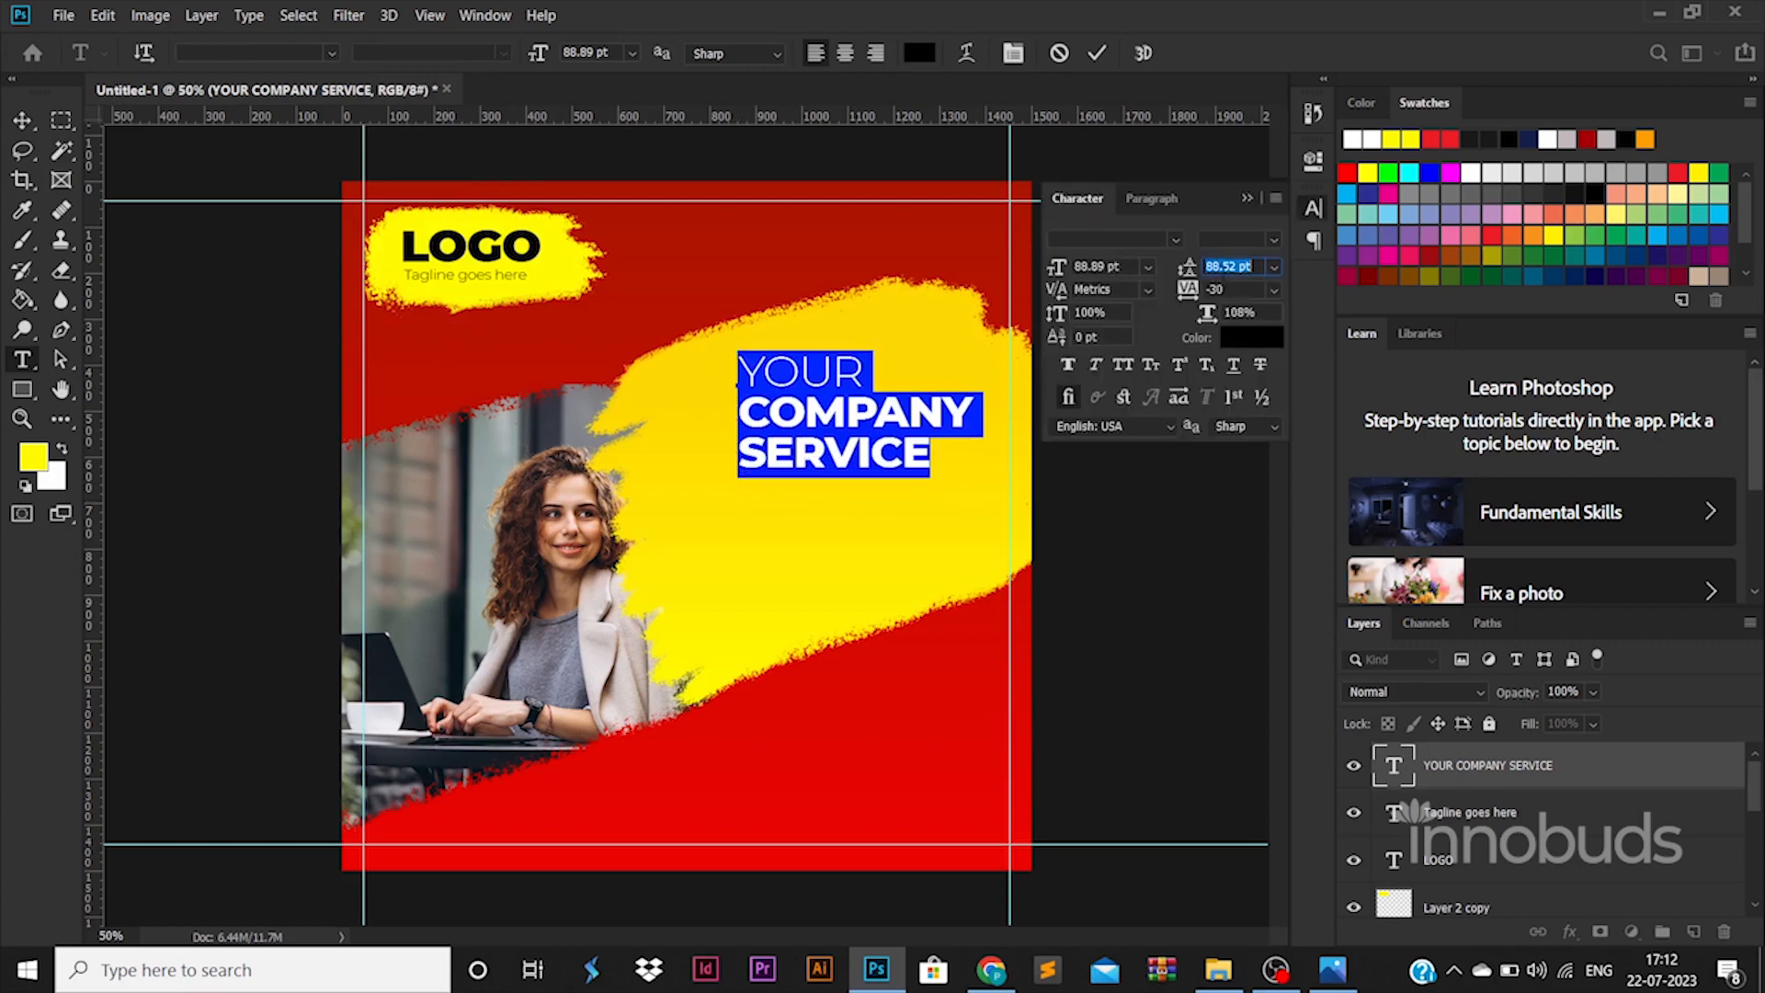
pyautogui.click(22, 120)
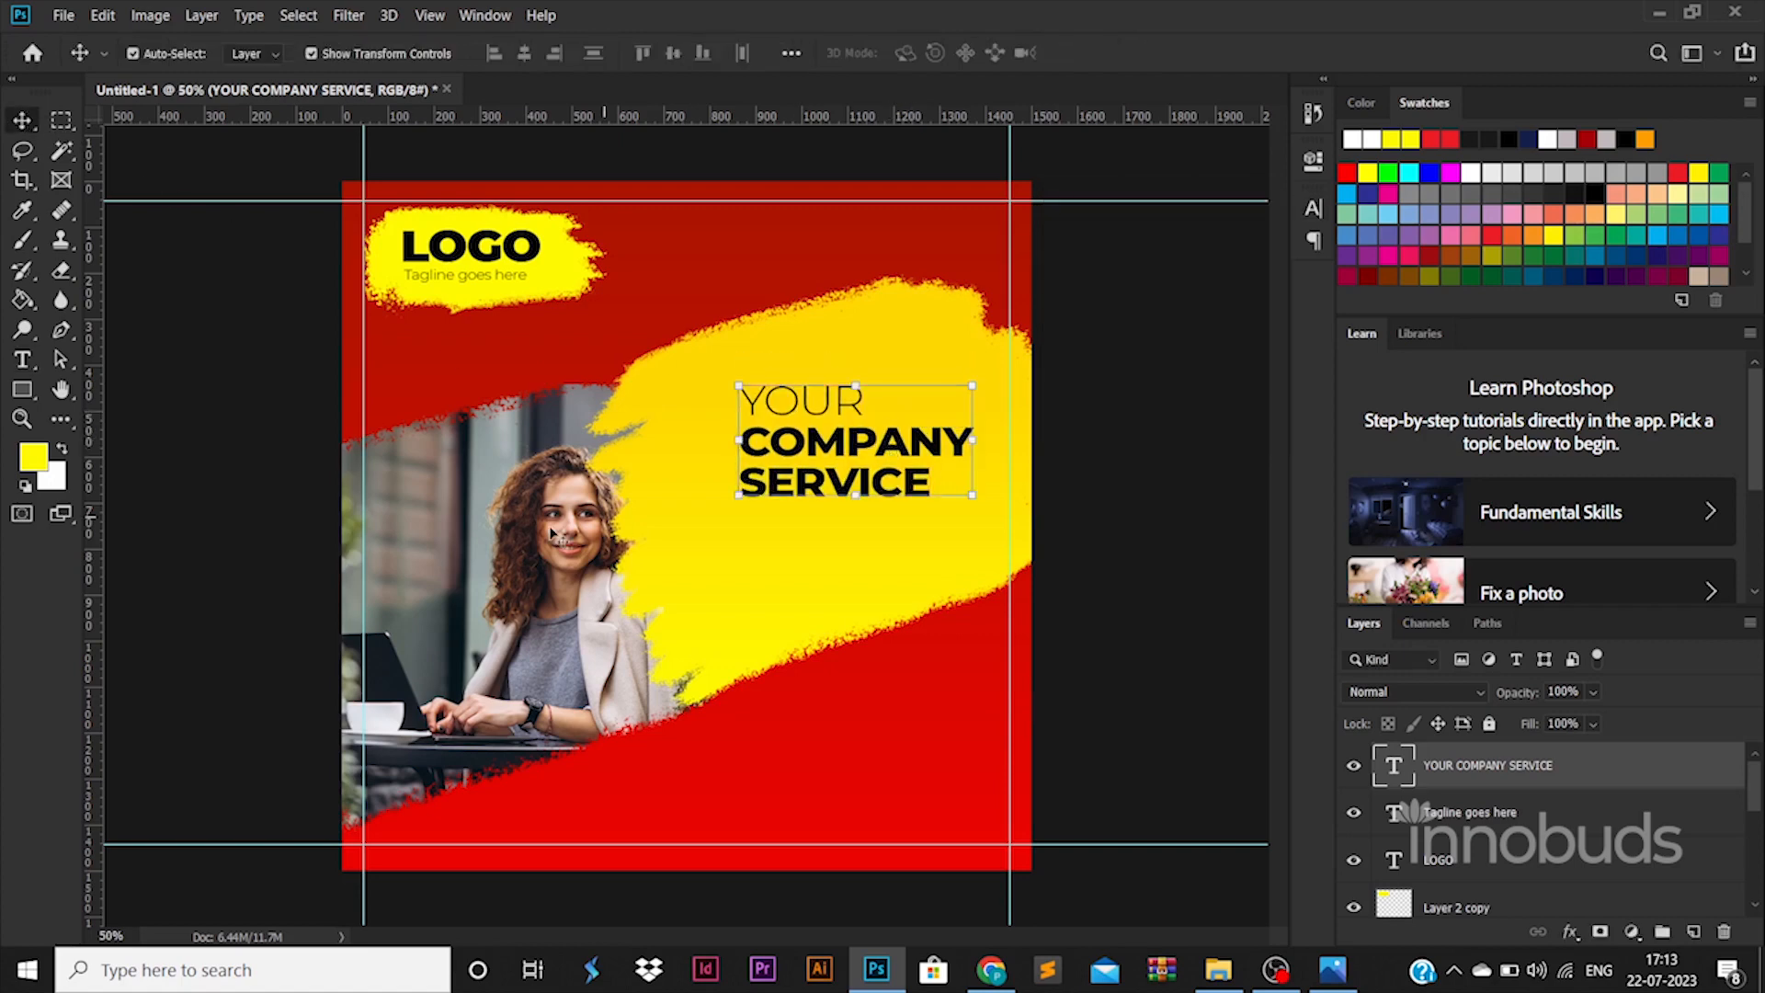
# - Nudge the businesswoman photo right and duplicate the headline below the original
pyautogui.moveTo(533, 531); pyautogui.dragTo(544, 535)
pyautogui.click(866, 450)
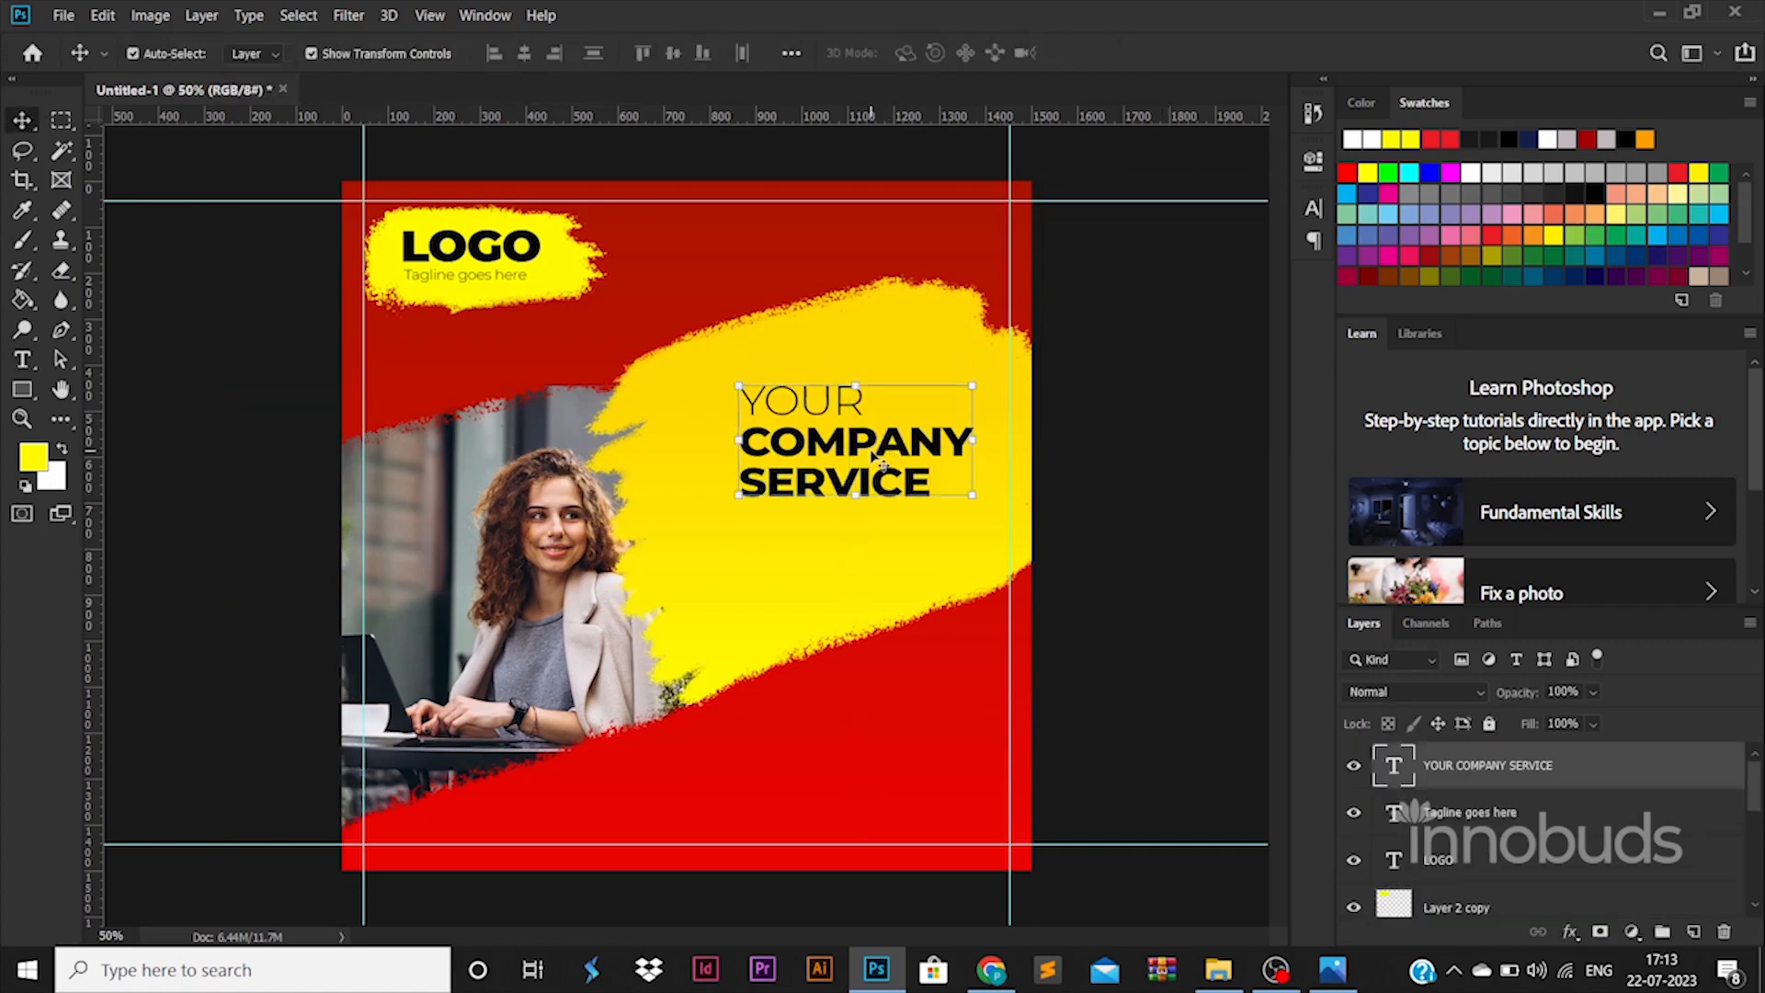
pyautogui.moveTo(712, 450); pyautogui.dragTo(708, 560)
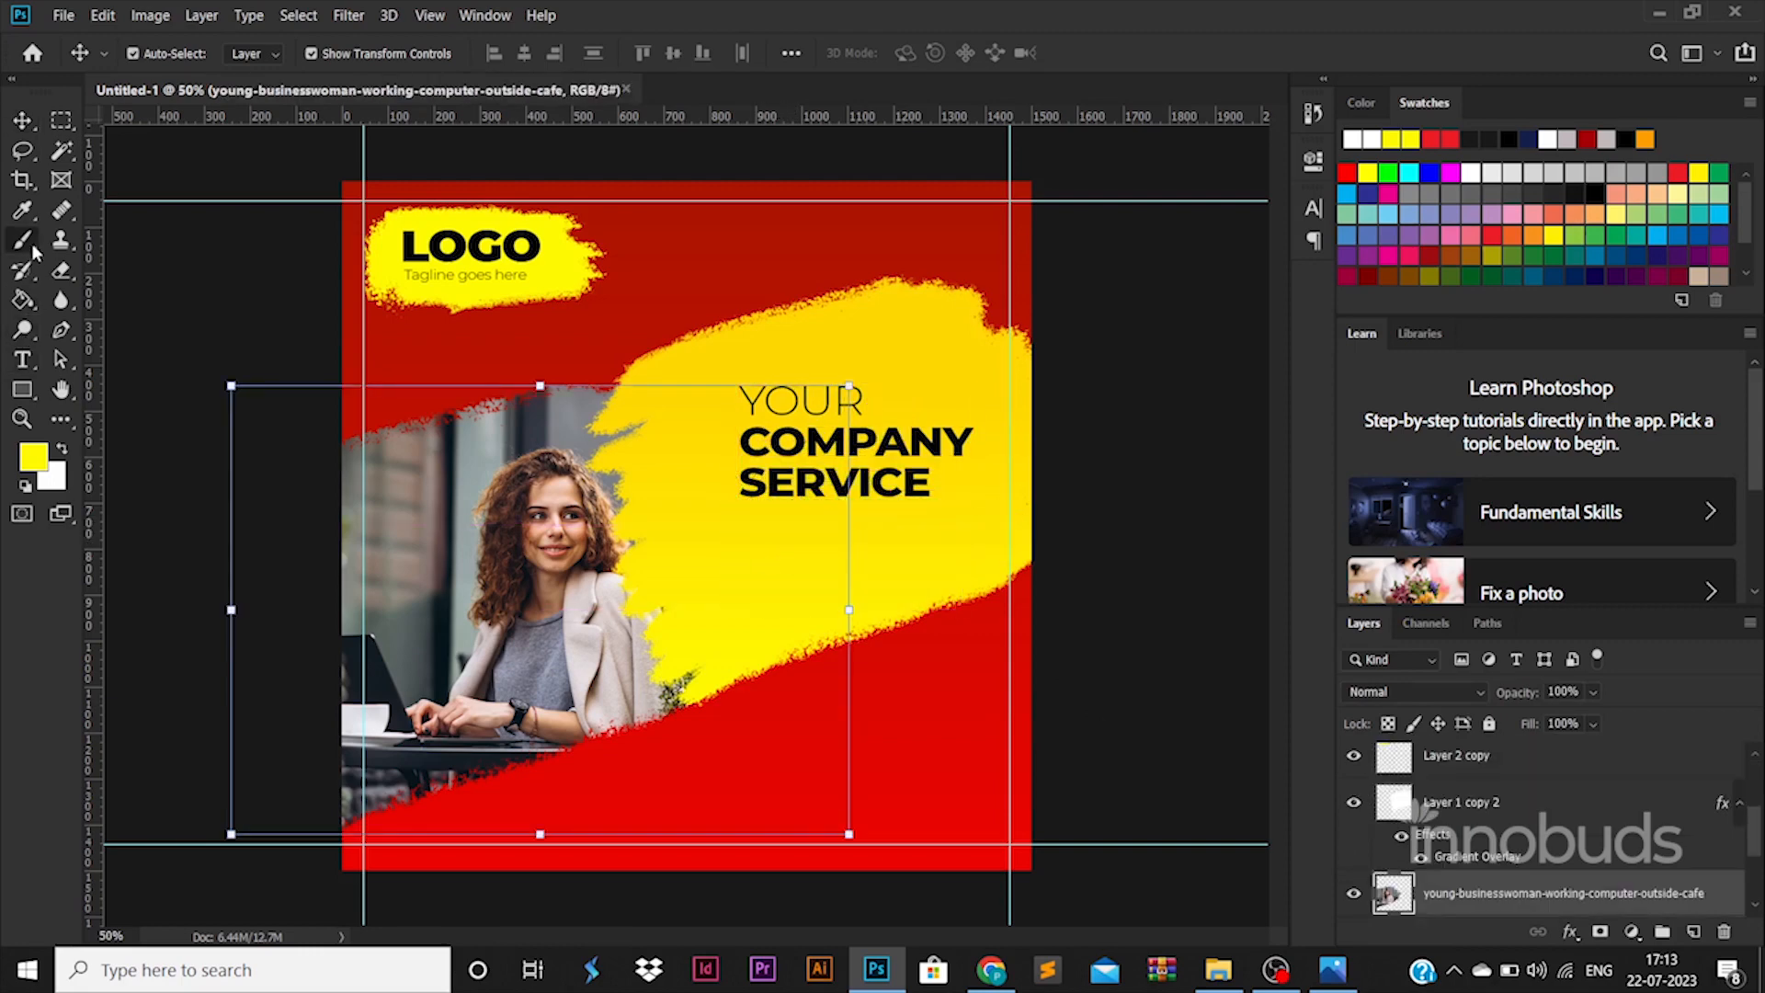
# - Paint a new brush-stroke band on a new layer beneath the headline
pyautogui.click(33, 246)
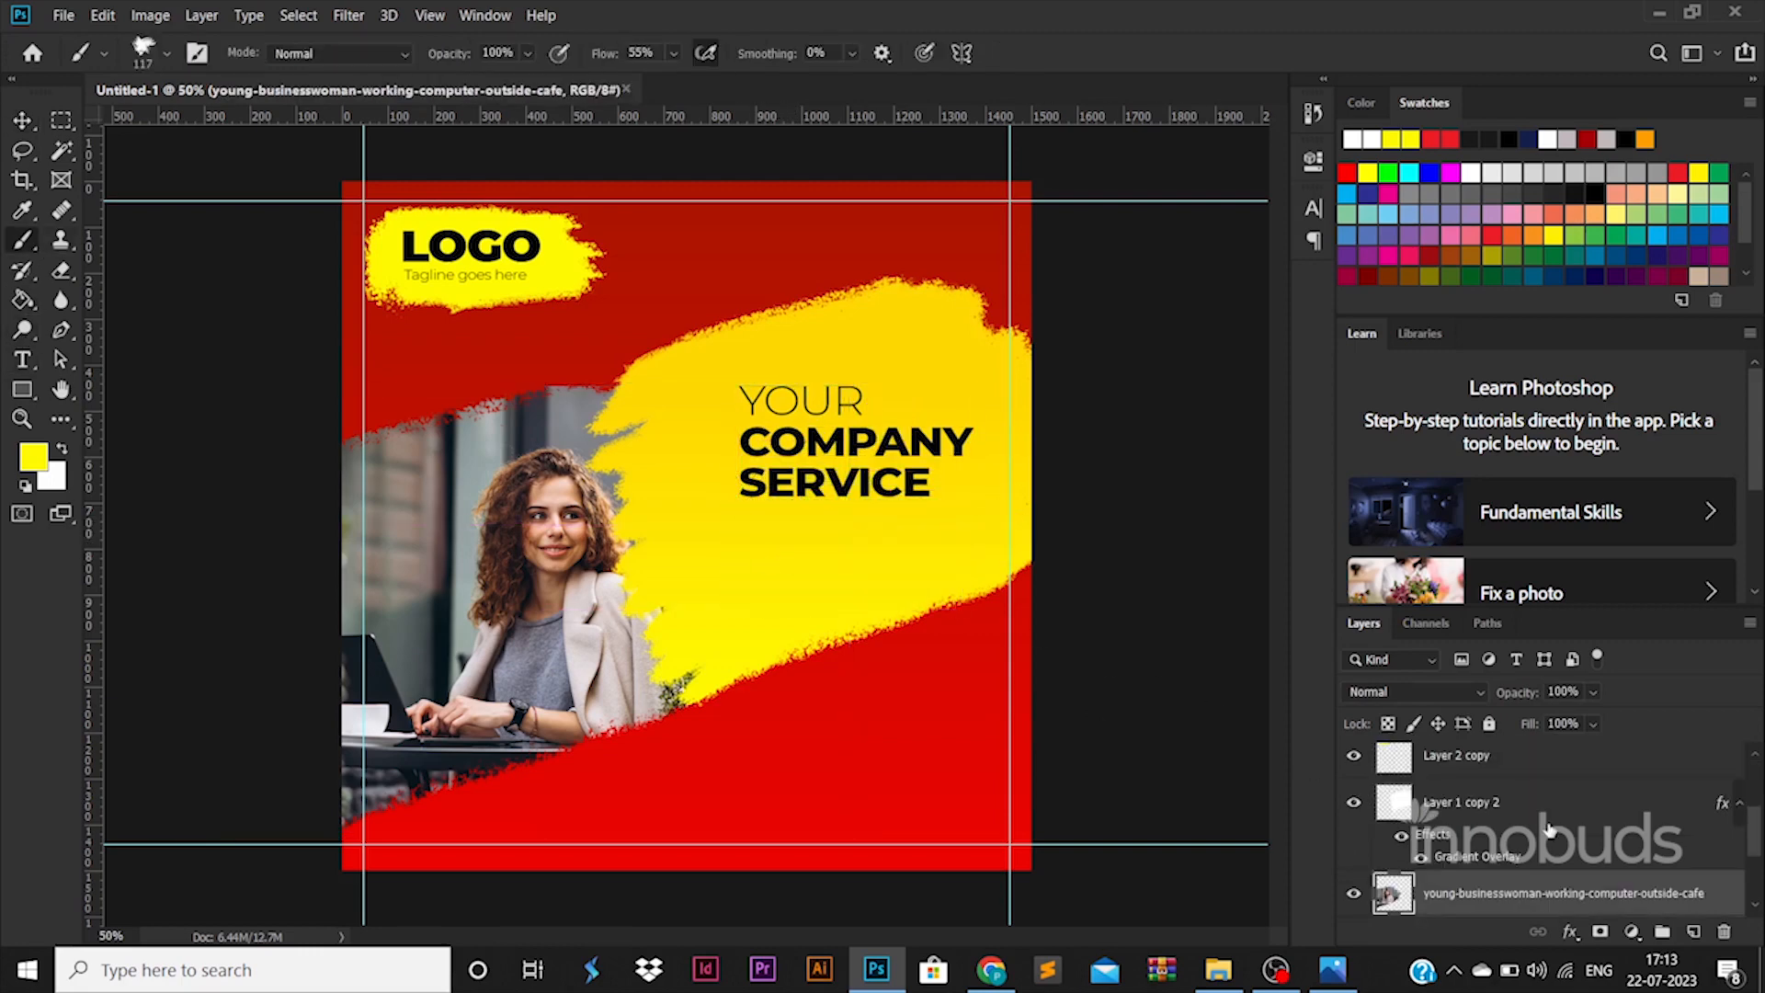
pyautogui.scroll(3, 1549, 831)
pyautogui.click(1547, 772)
pyautogui.click(1693, 931)
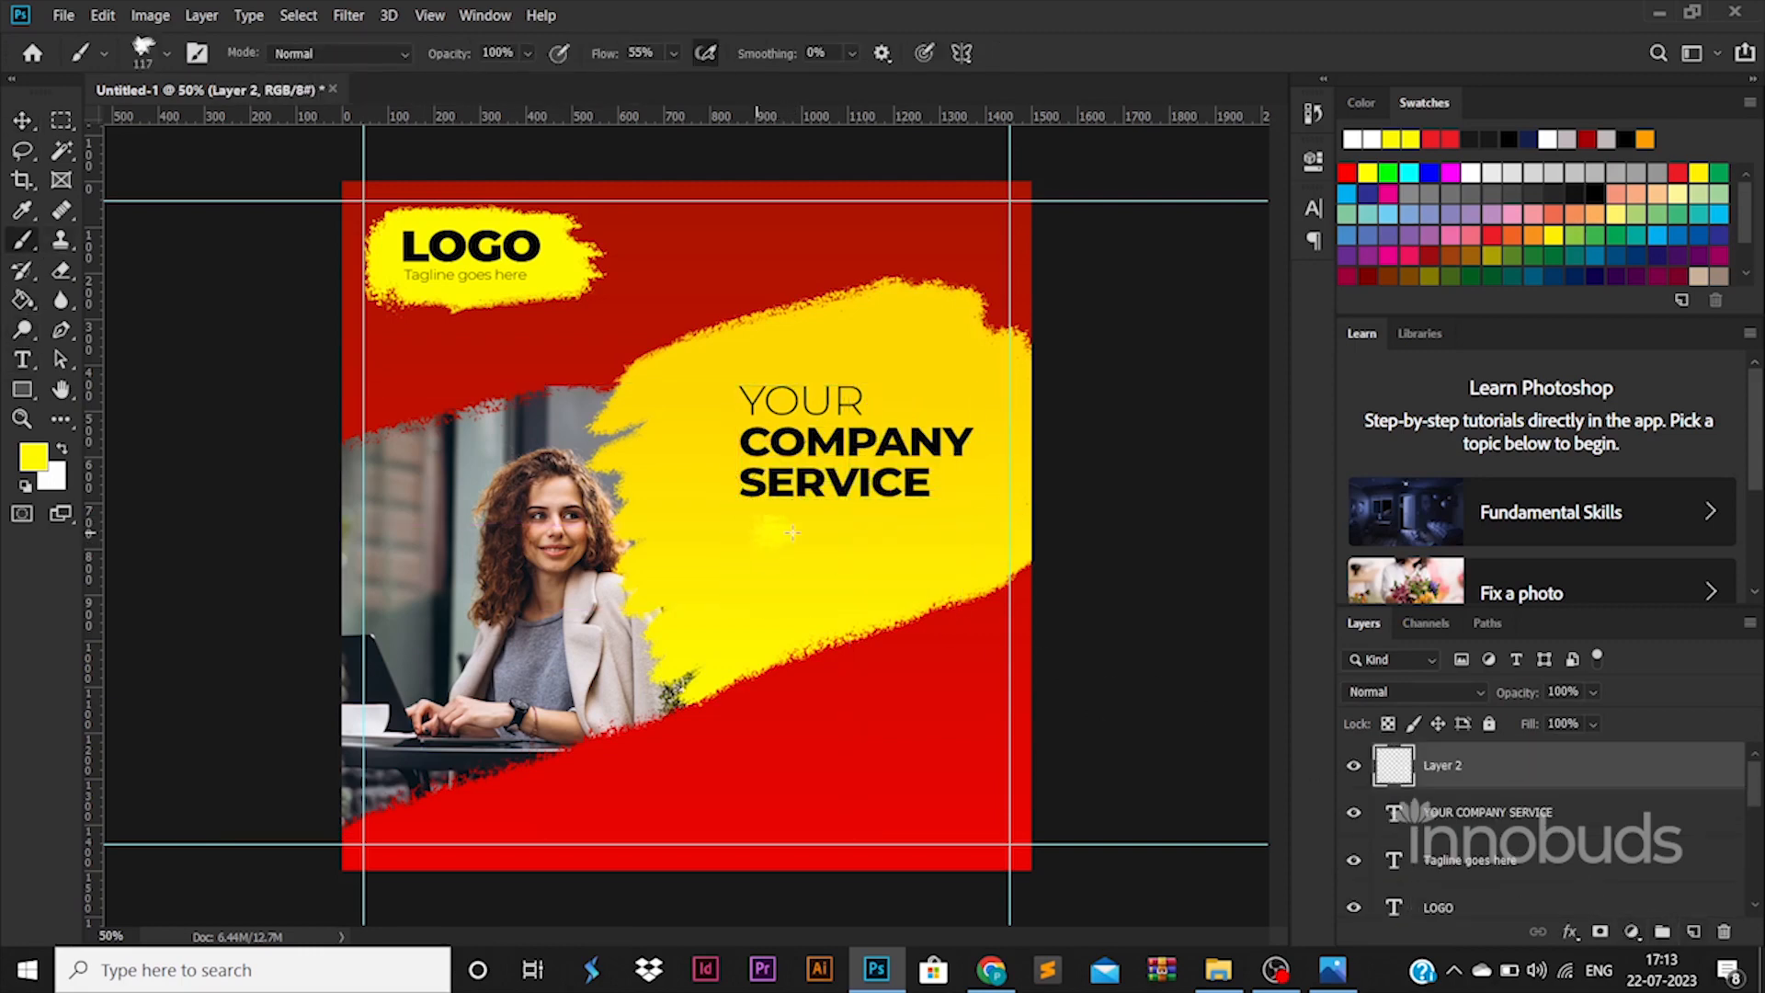
pyautogui.moveTo(933, 539); pyautogui.dragTo(752, 531)
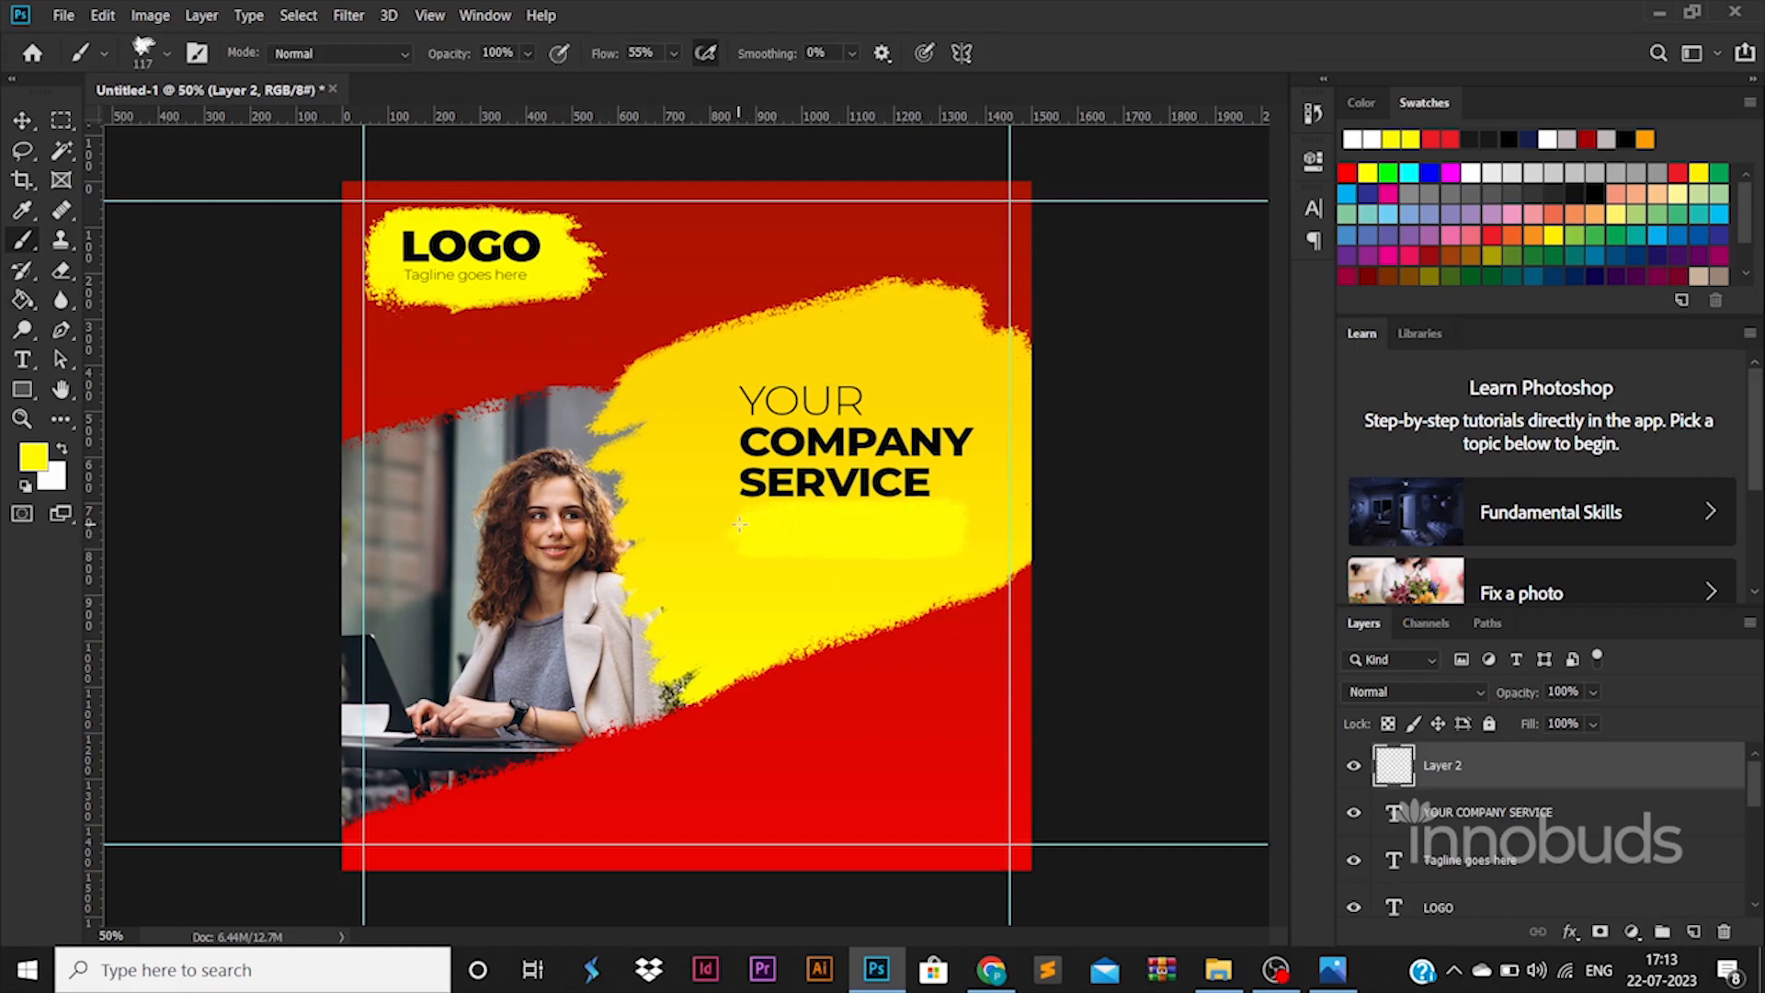
pyautogui.click(22, 121)
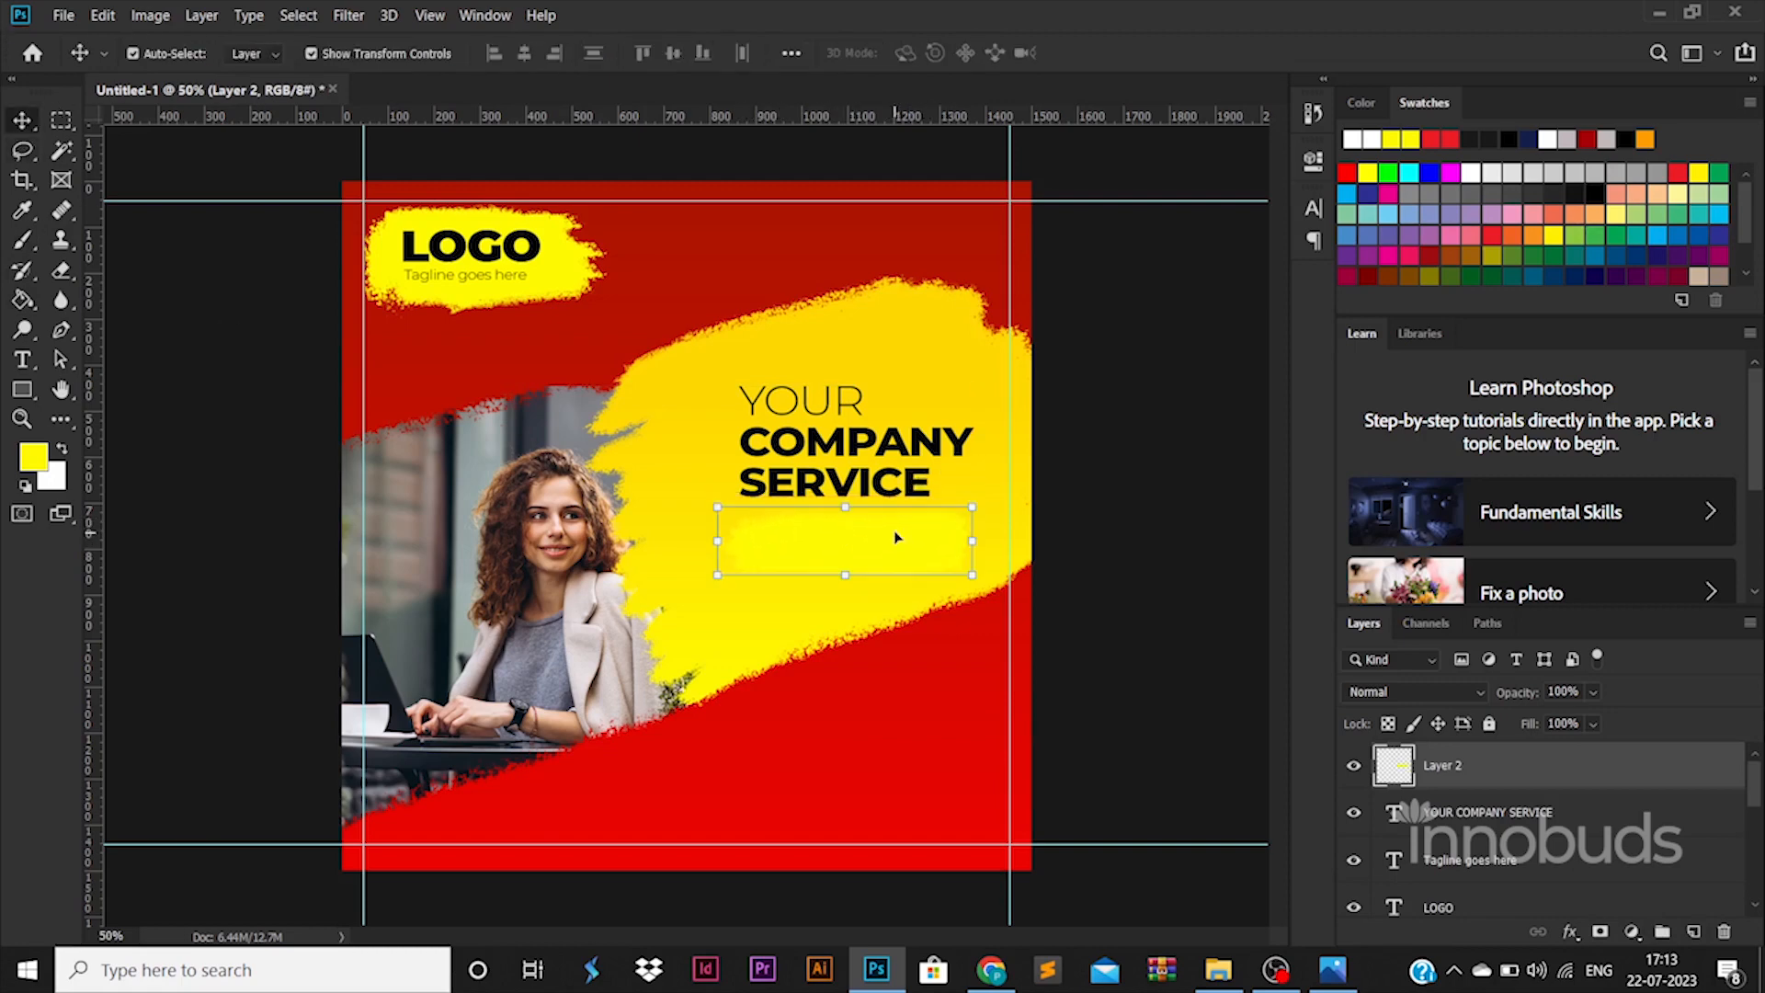
# - Apply a Color Overlay to the stroke, using black sampled from the COMPANY text
pyautogui.doubleClick(1582, 779)
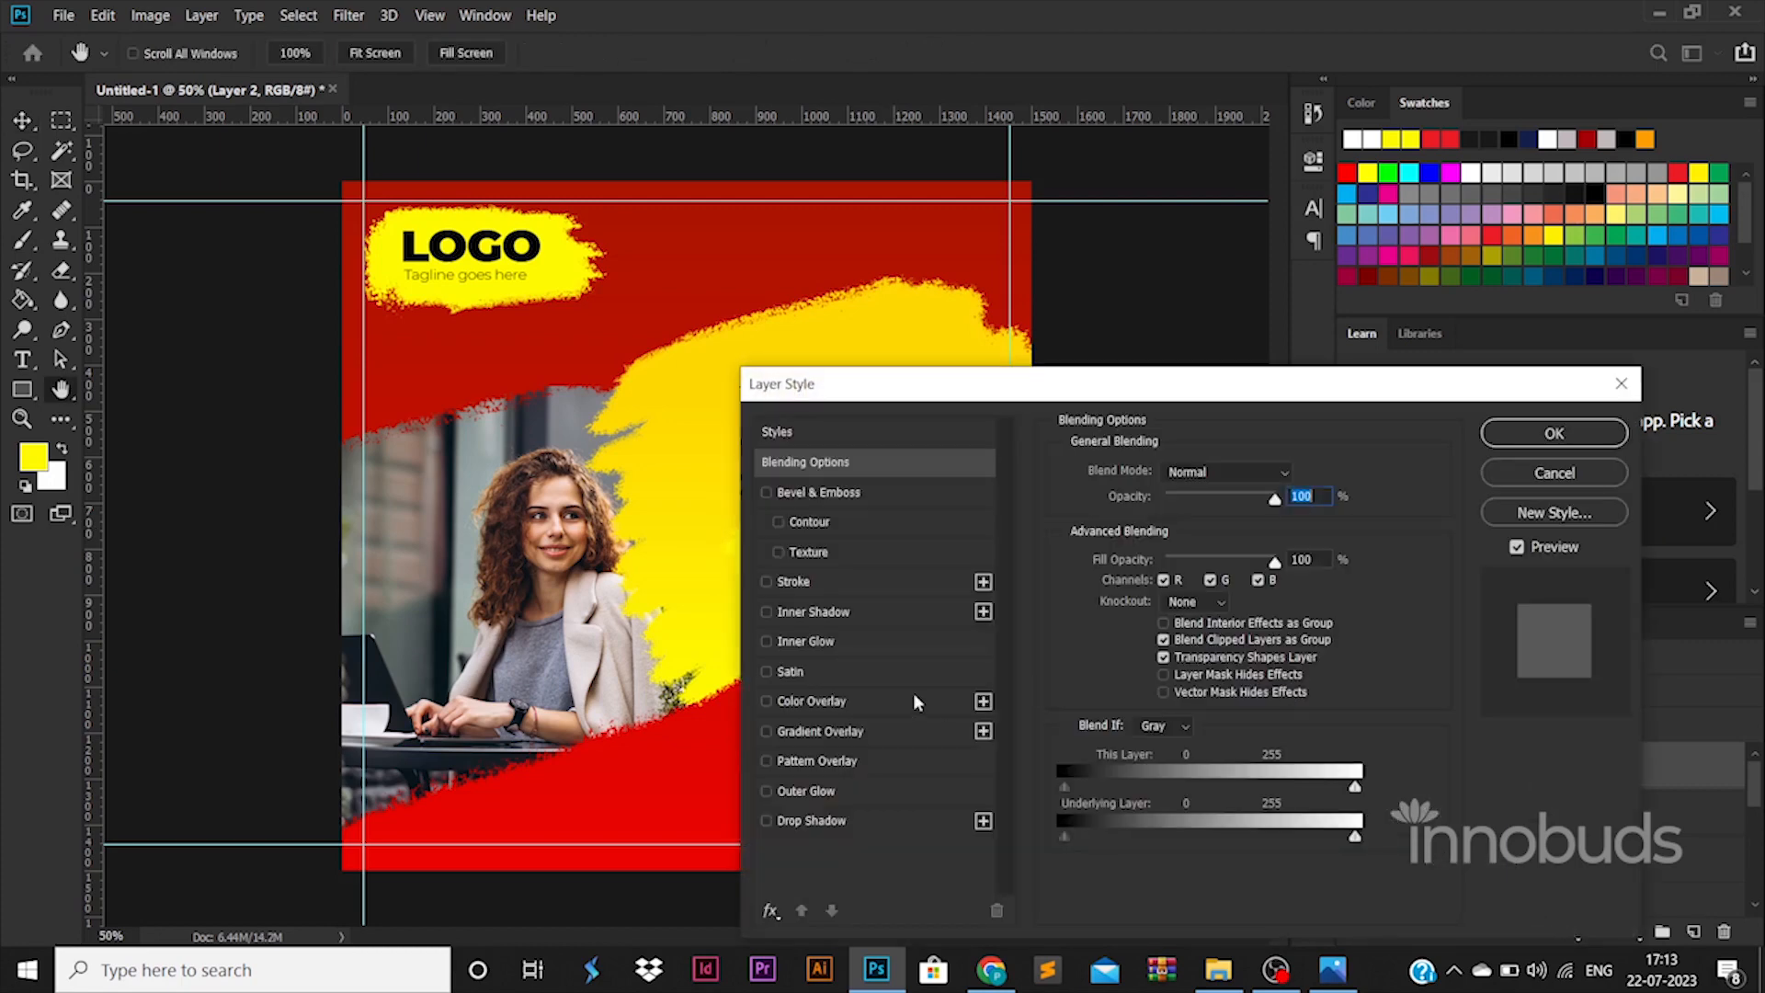
pyautogui.click(912, 692)
pyautogui.moveTo(919, 377); pyautogui.dragTo(1084, 384)
pyautogui.click(1457, 482)
pyautogui.click(799, 442)
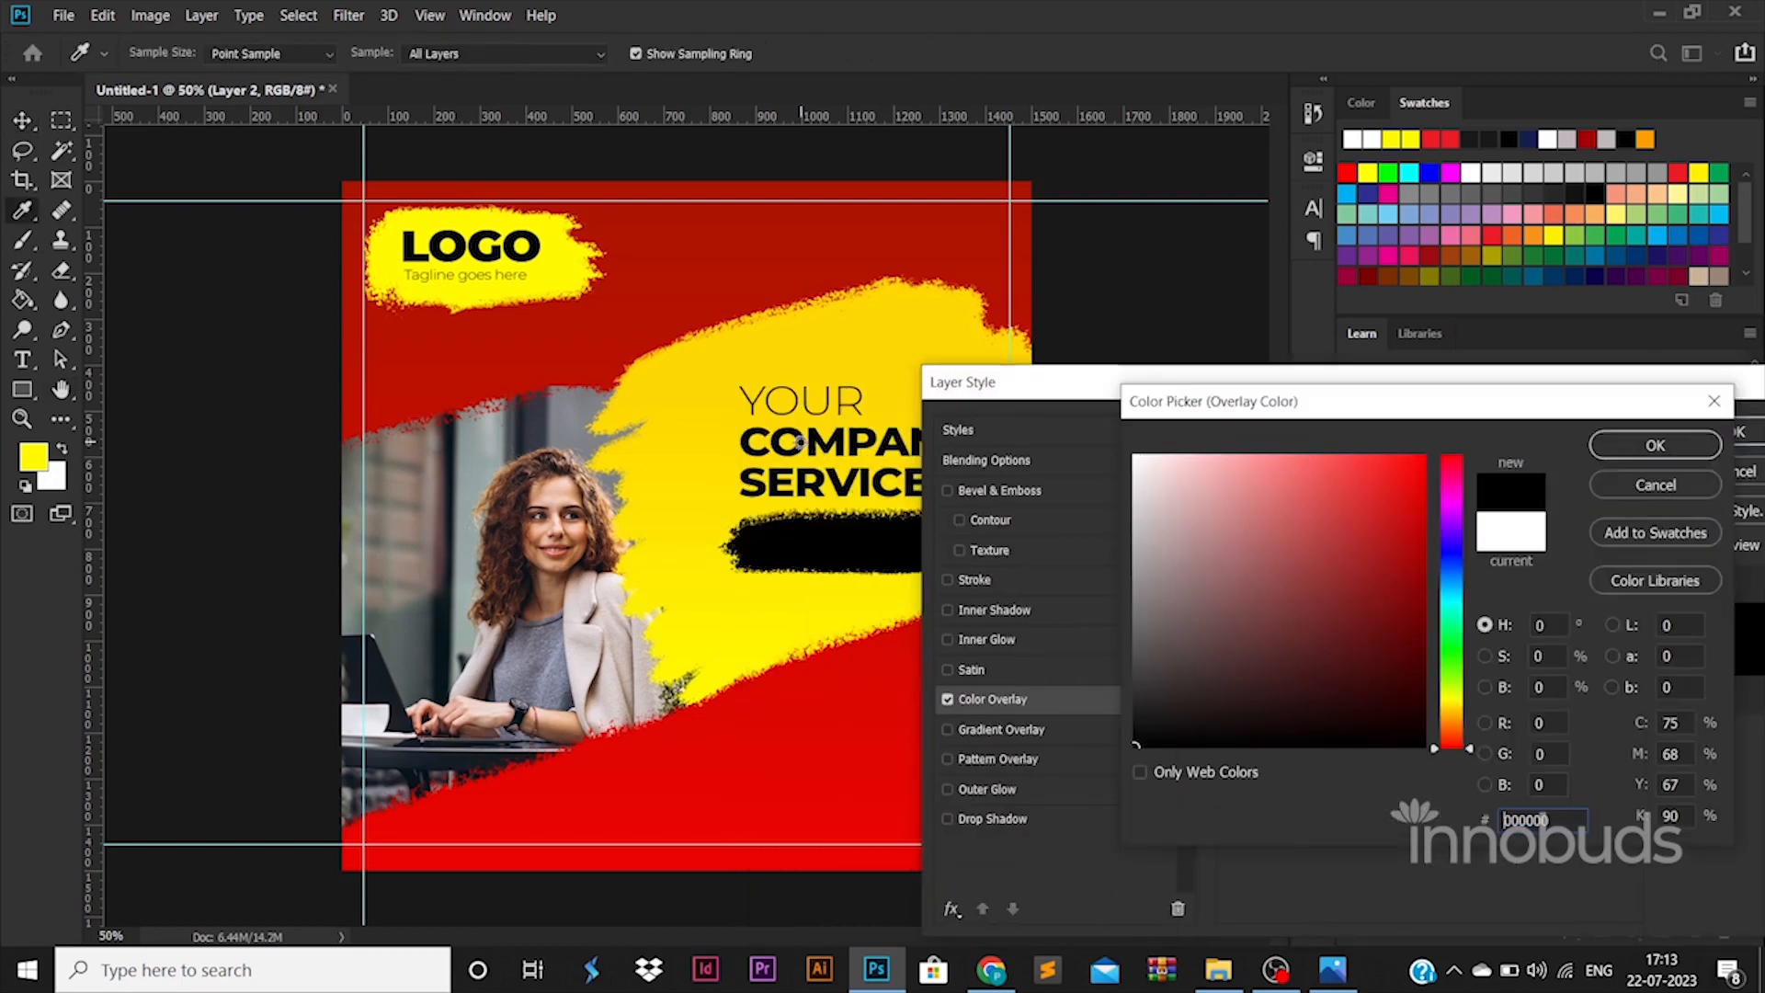
pyautogui.click(1693, 445)
pyautogui.click(1736, 432)
# - Add a white text layer and enlarge it onto the black stroke
pyautogui.press('t')
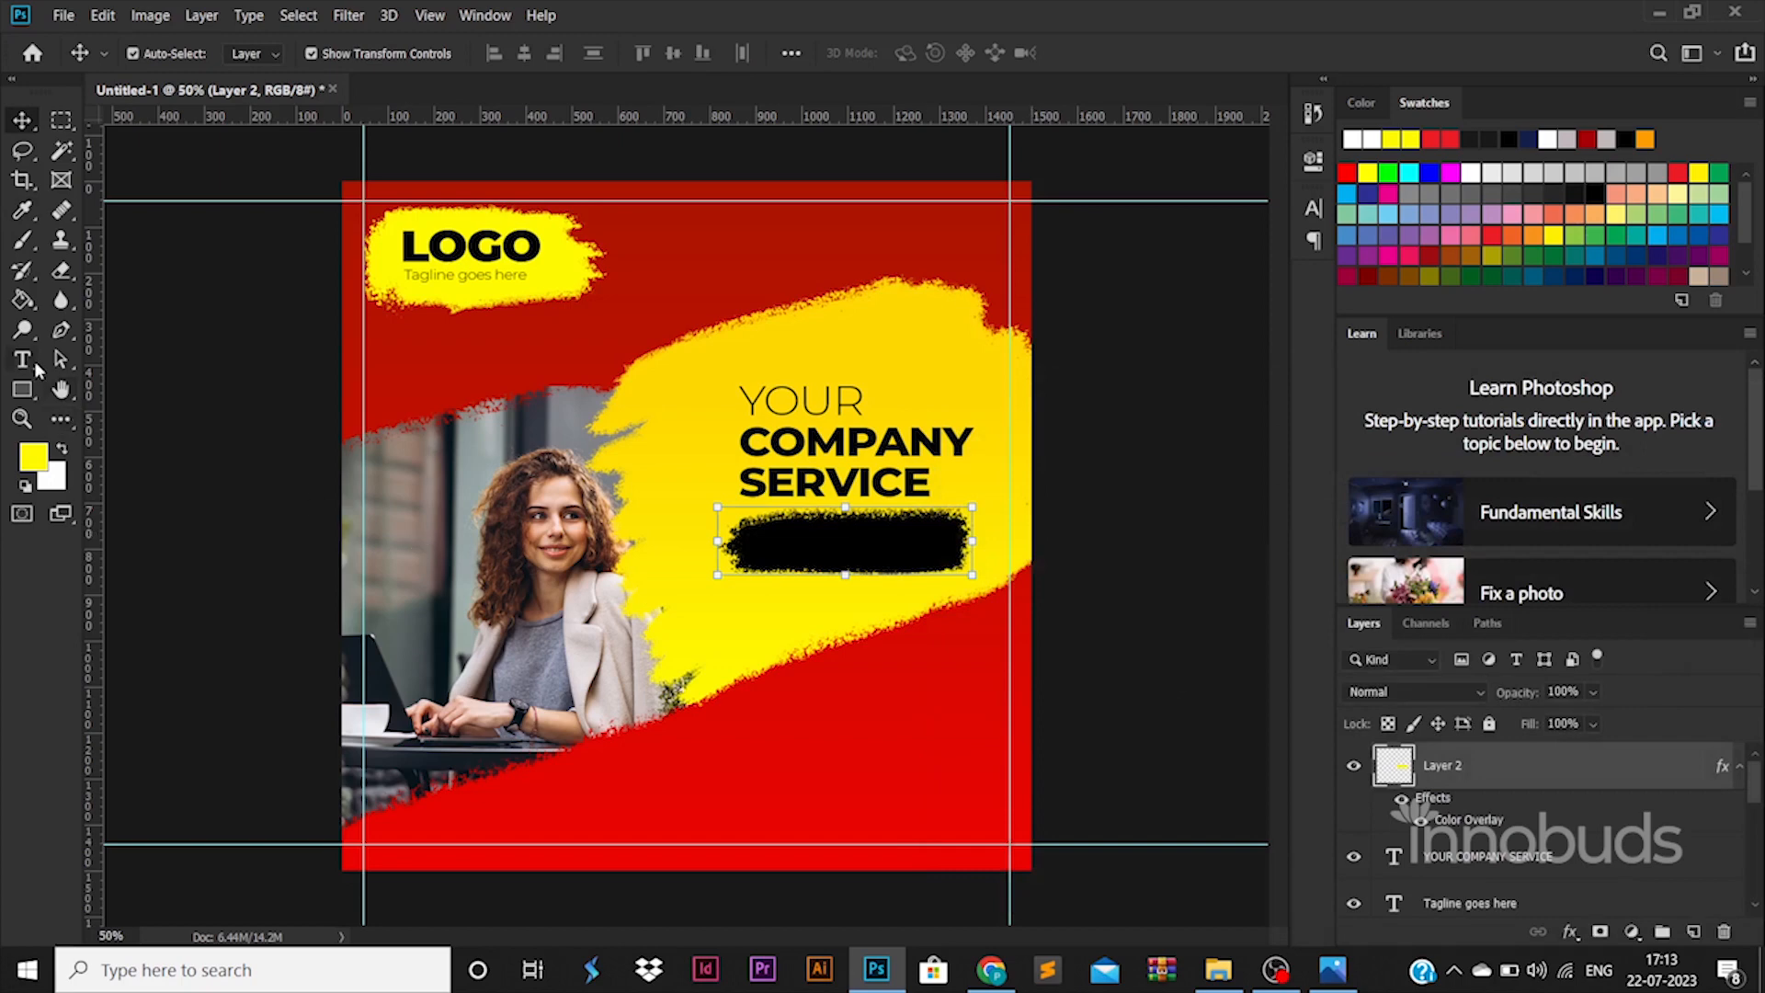
pyautogui.click(667, 547)
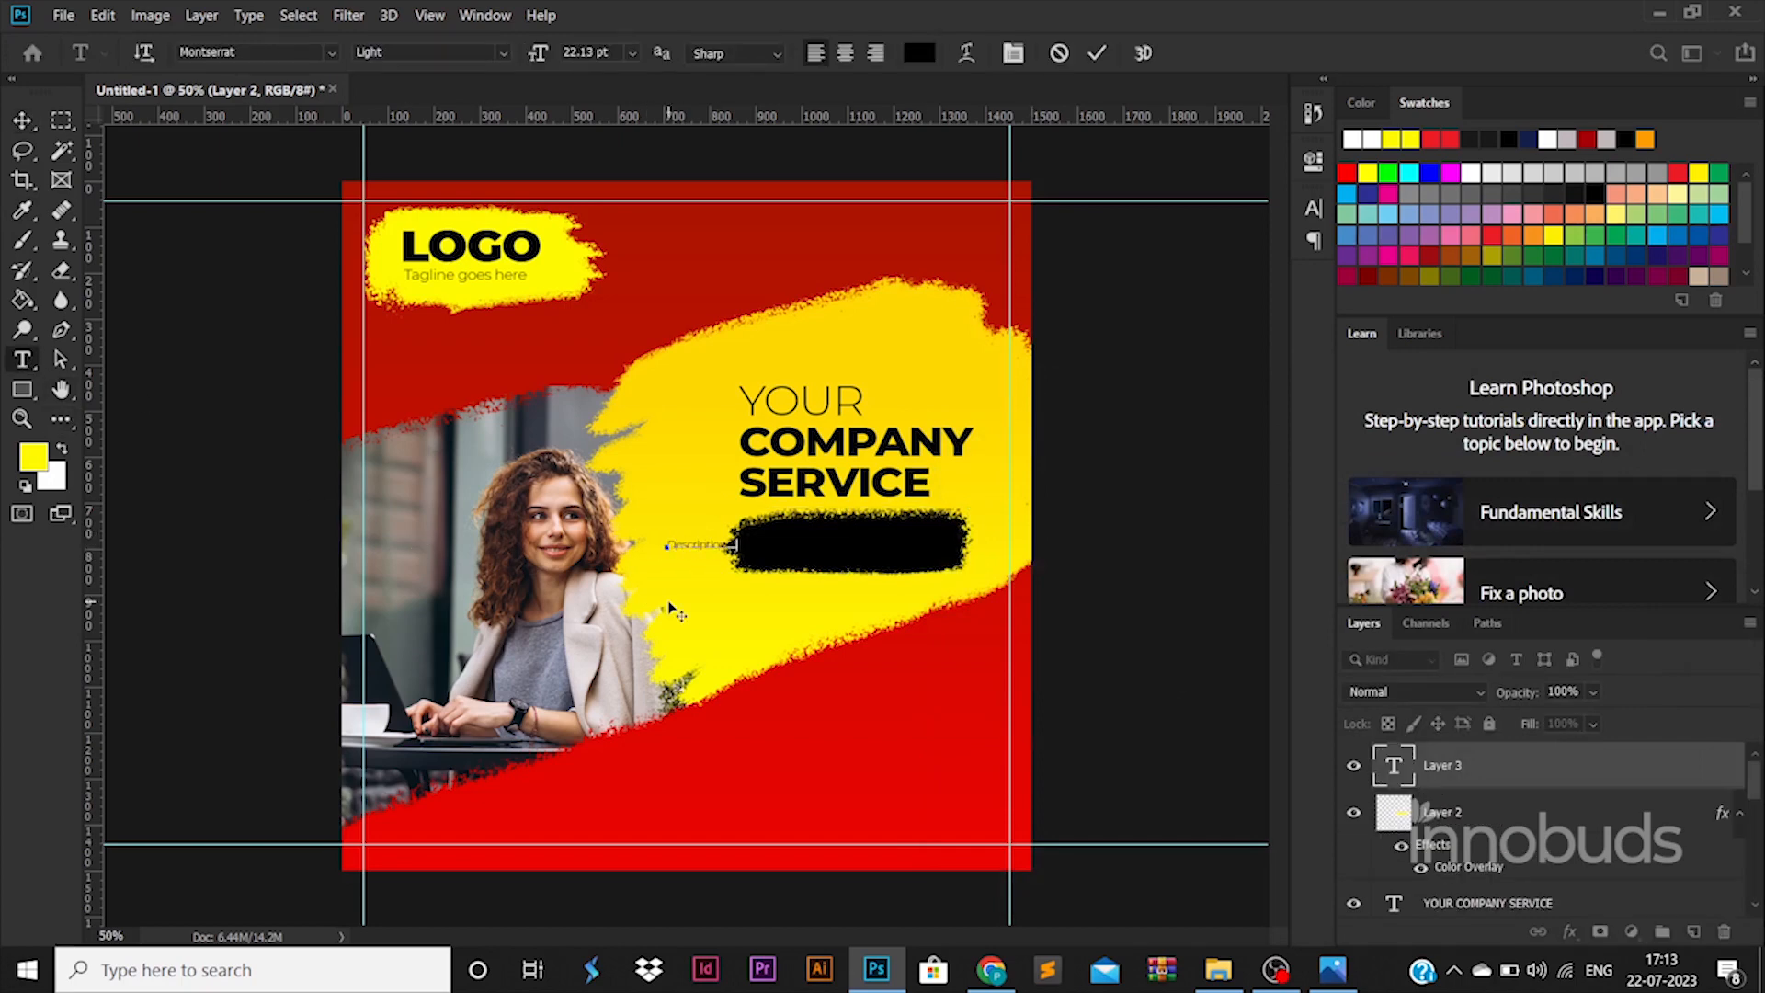
pyautogui.click(919, 53)
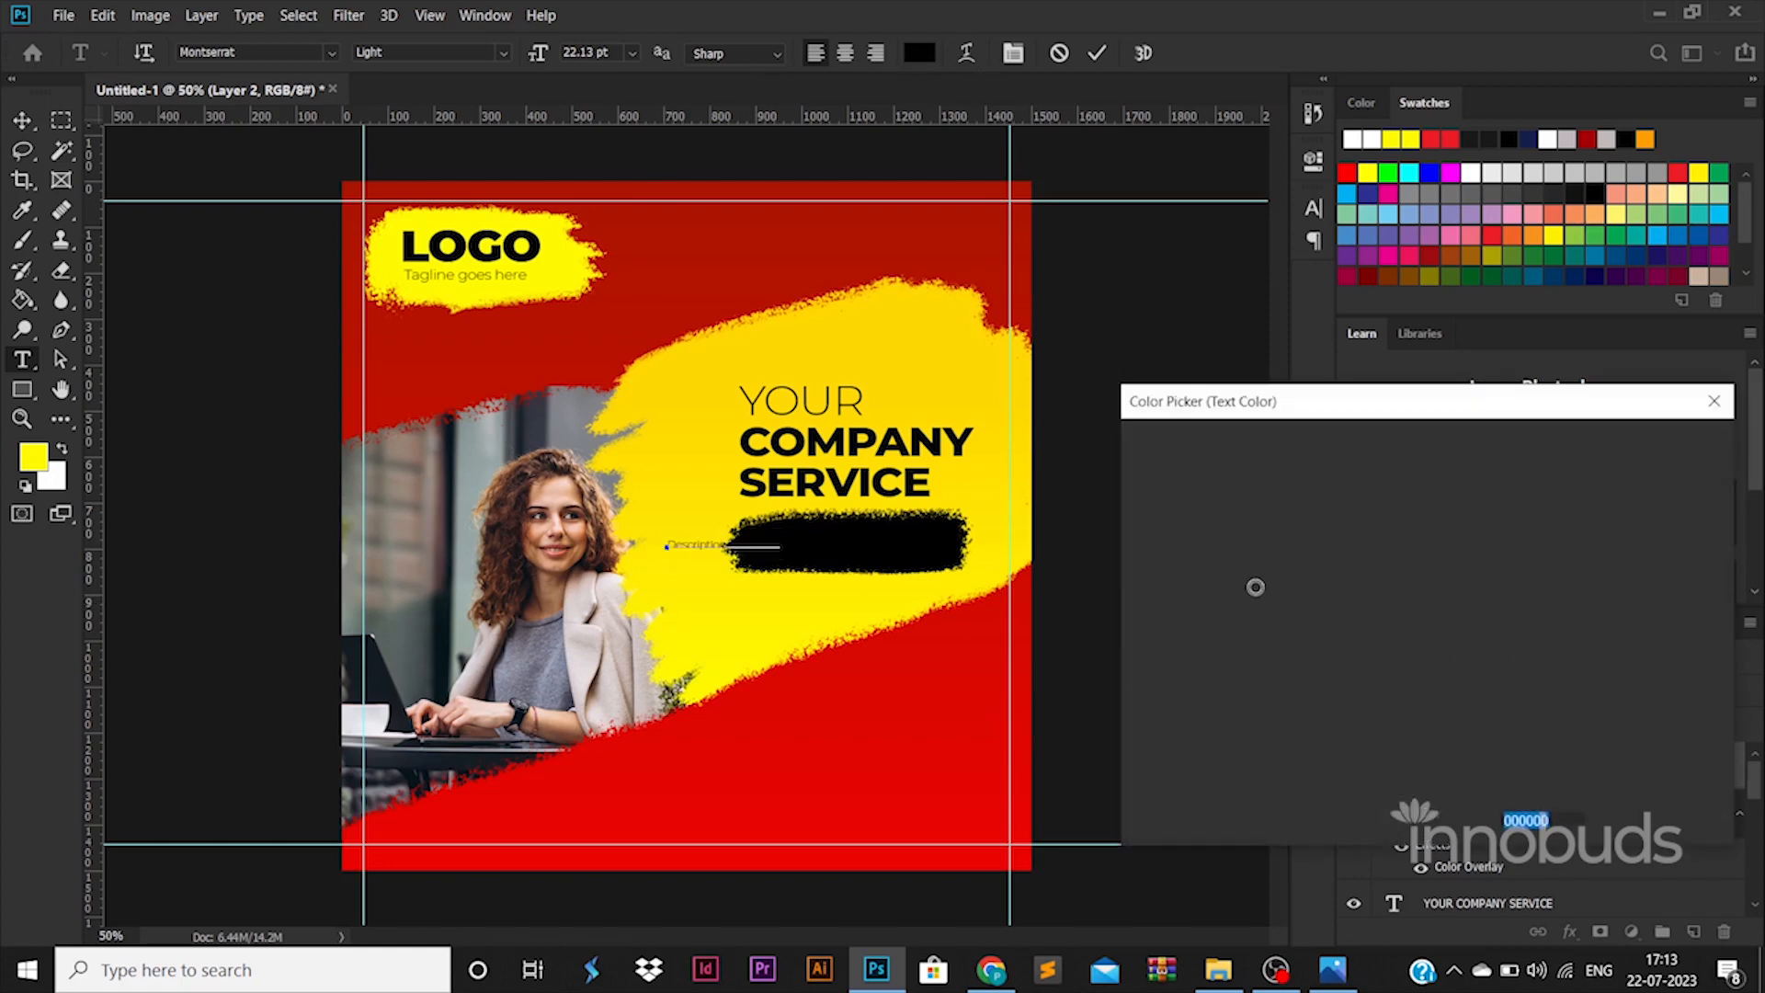
pyautogui.moveTo(1257, 587); pyautogui.dragTo(1136, 455)
pyautogui.click(1652, 445)
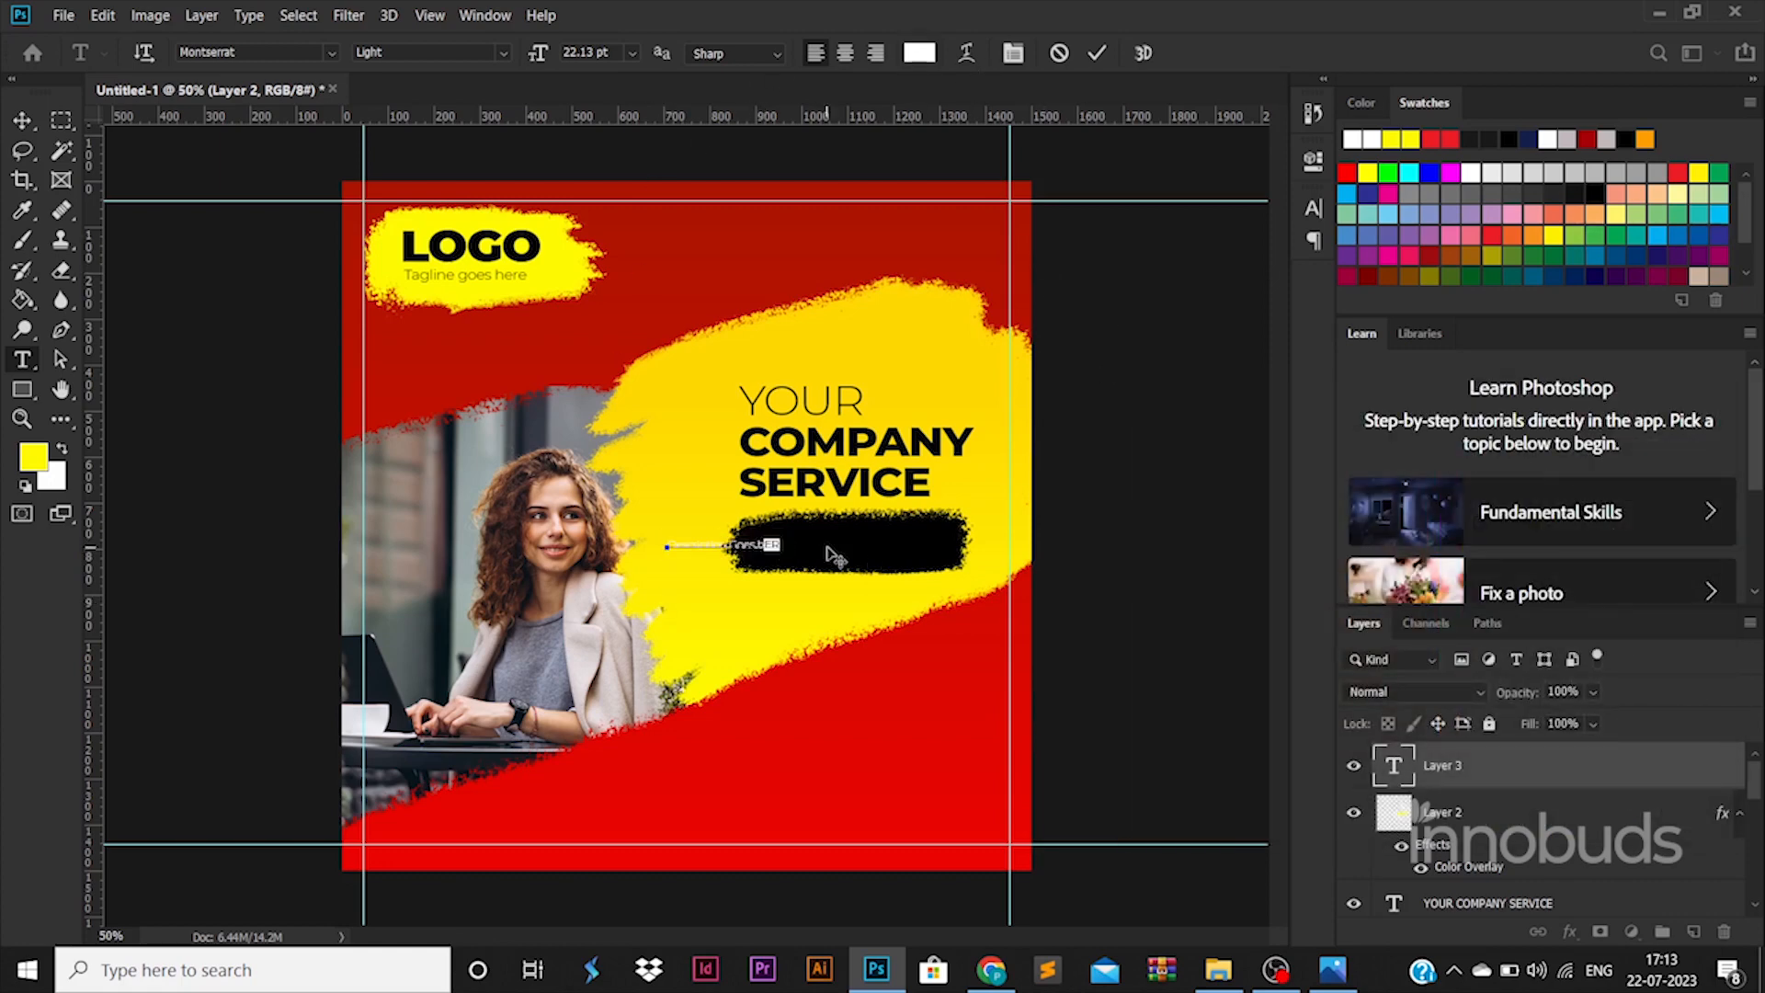
pyautogui.click(24, 120)
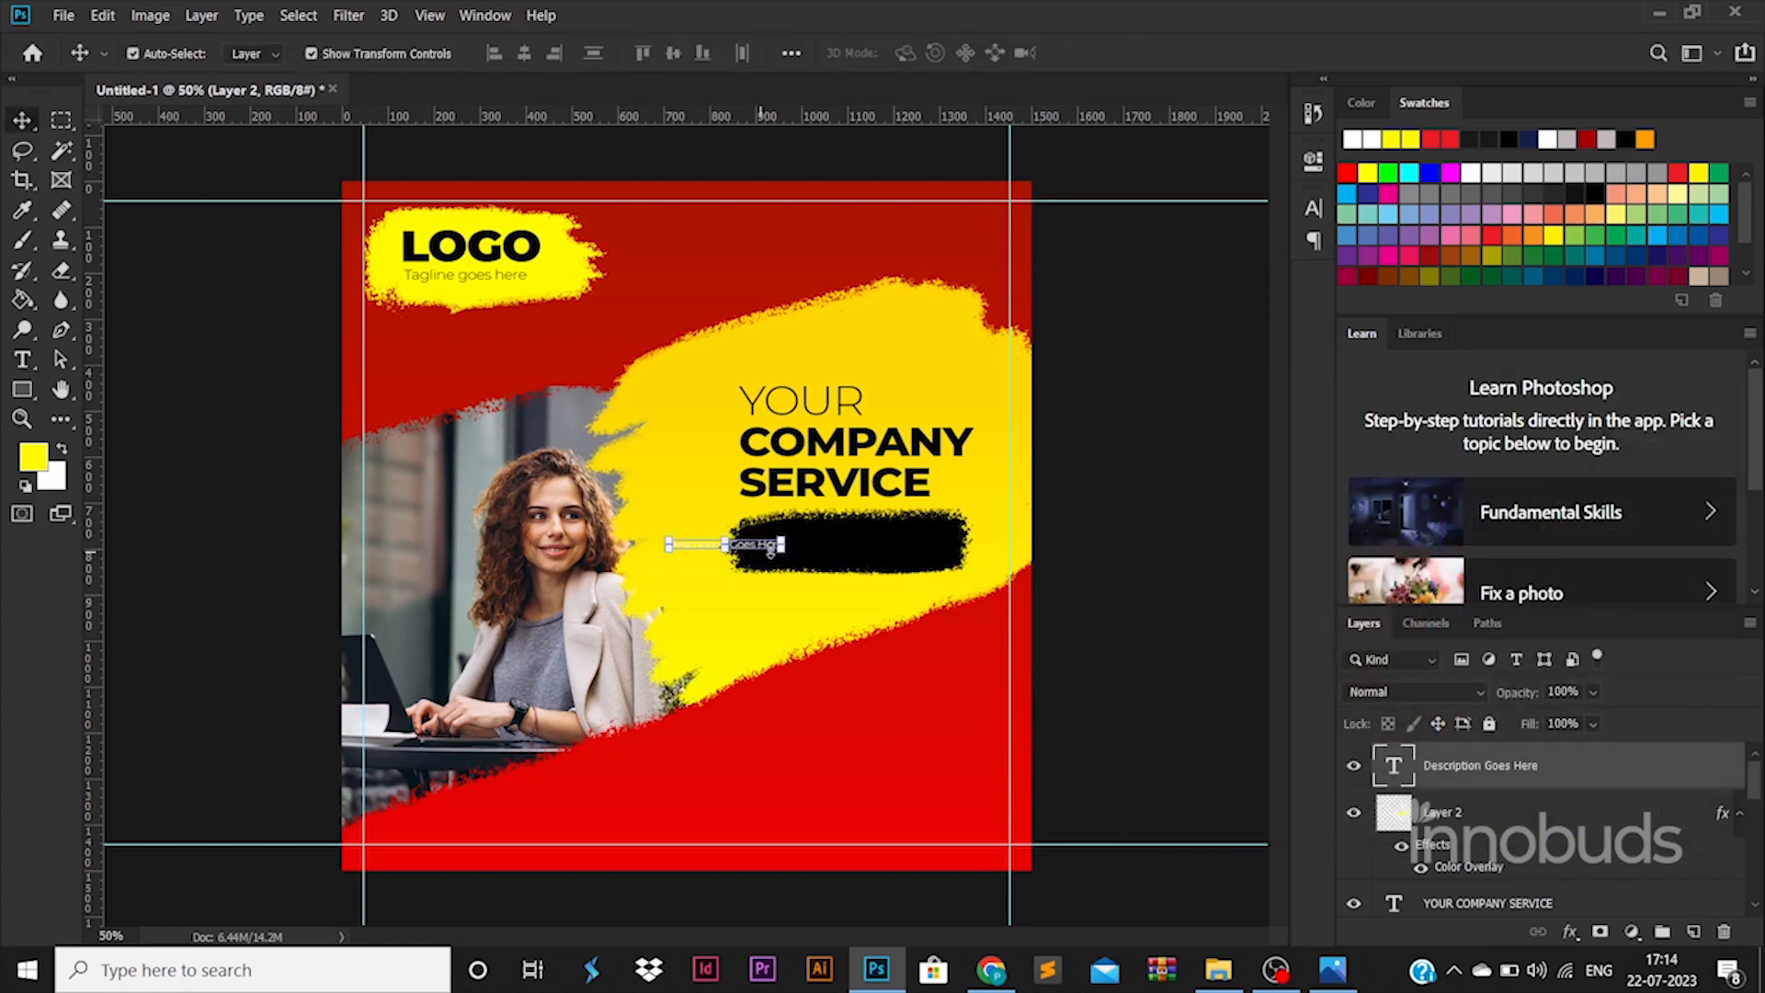
pyautogui.moveTo(782, 540)
pyautogui.mouseDown()
pyautogui.moveTo(905, 526)
pyautogui.moveTo(944, 543)
pyautogui.mouseUp()
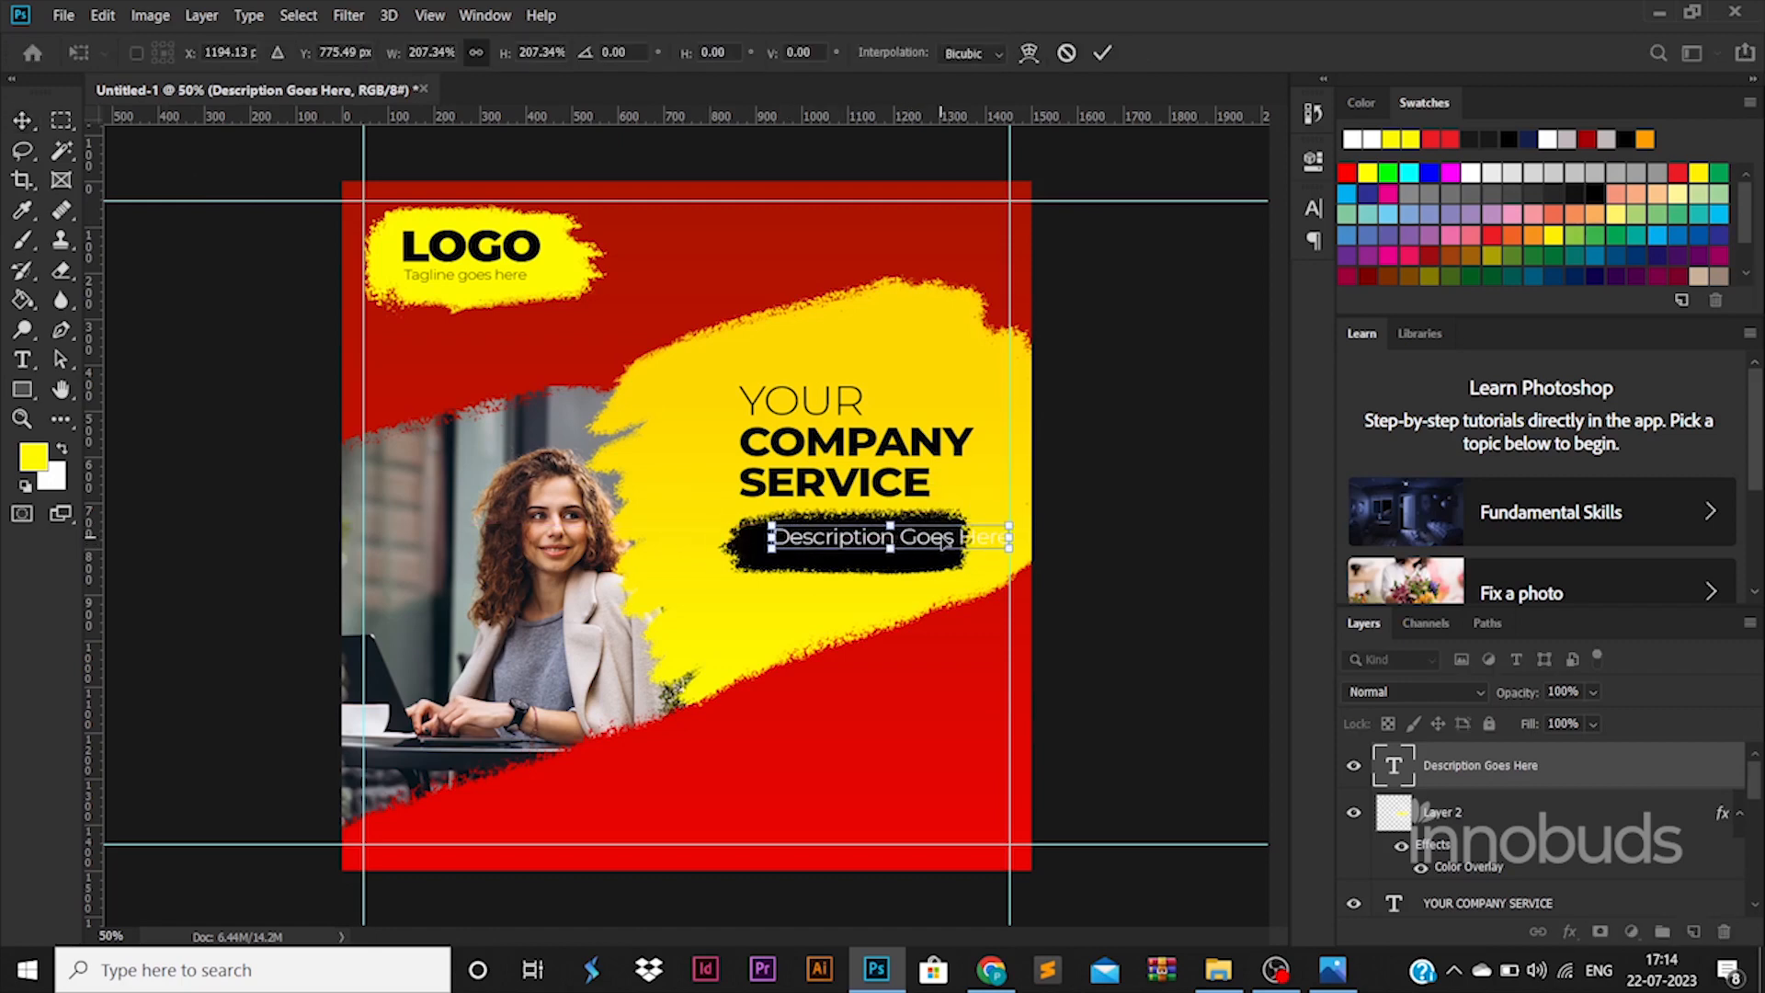
pyautogui.press('Return')
# - Break the description so 'Goes Here' sits on a second line, and nudge it into place
pyautogui.press('t')
pyautogui.click(911, 536)
pyautogui.press('Left')
pyautogui.press('Return')
pyautogui.hotkey('ctrl', 'a')
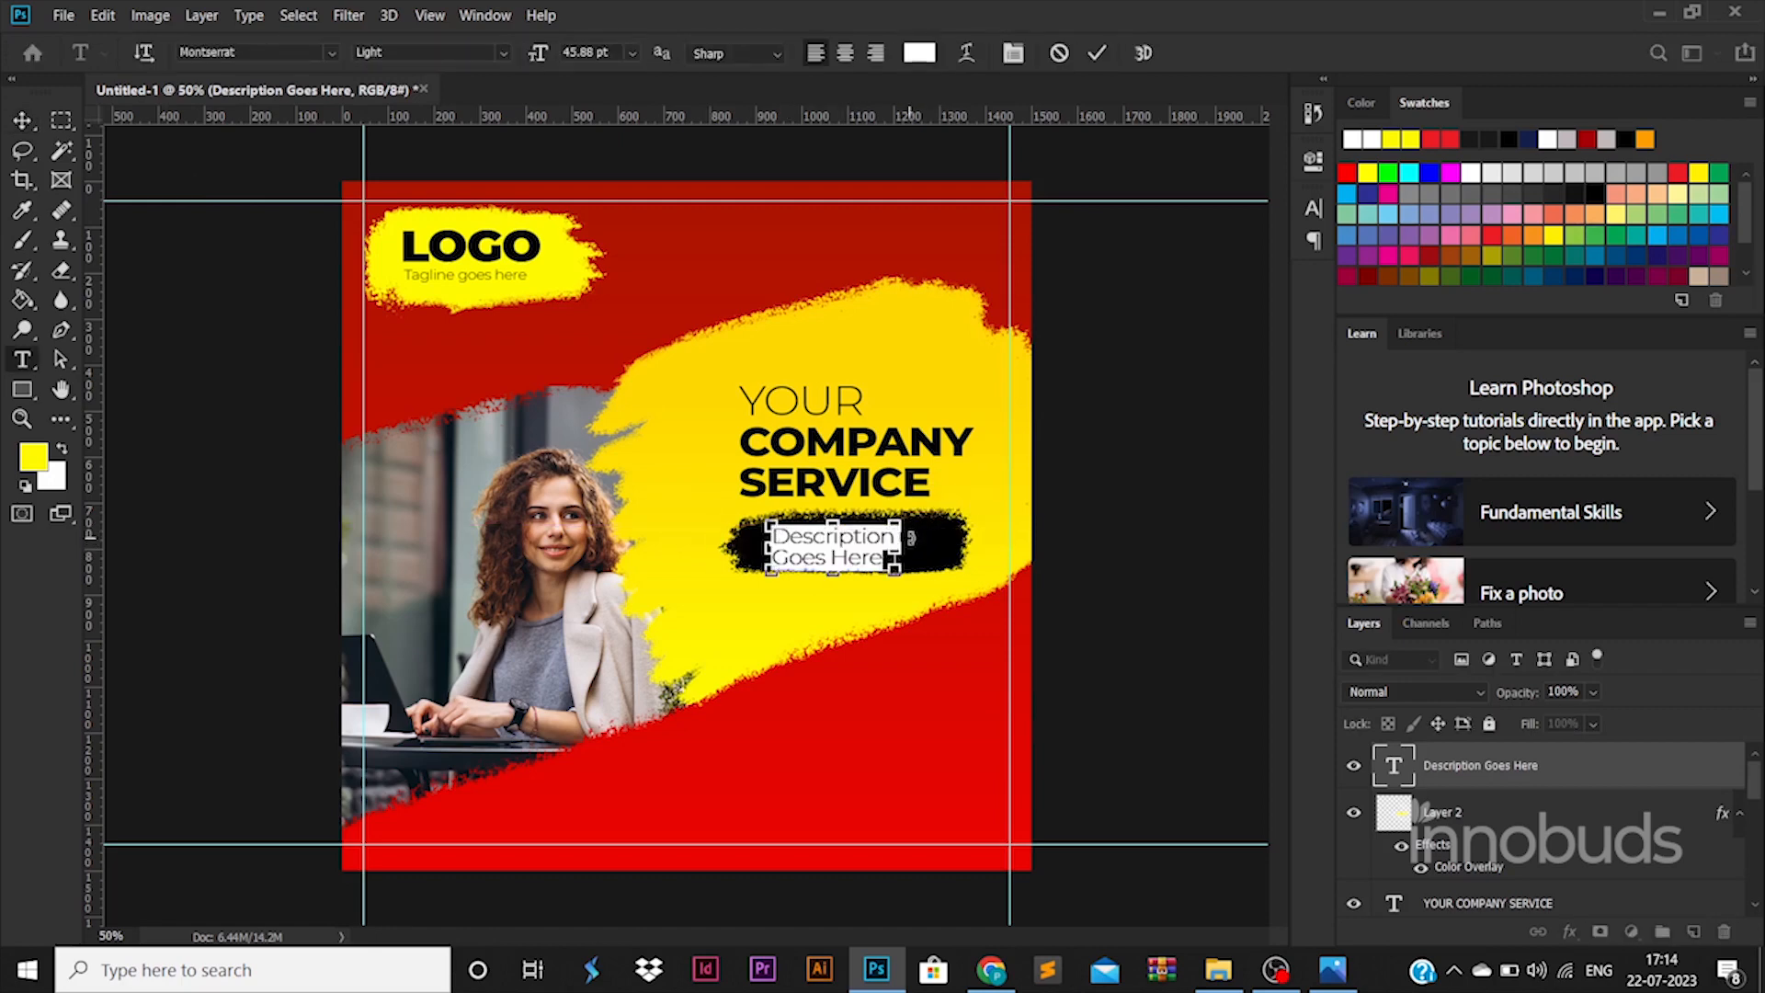
pyautogui.click(22, 119)
pyautogui.moveTo(868, 551); pyautogui.dragTo(856, 549)
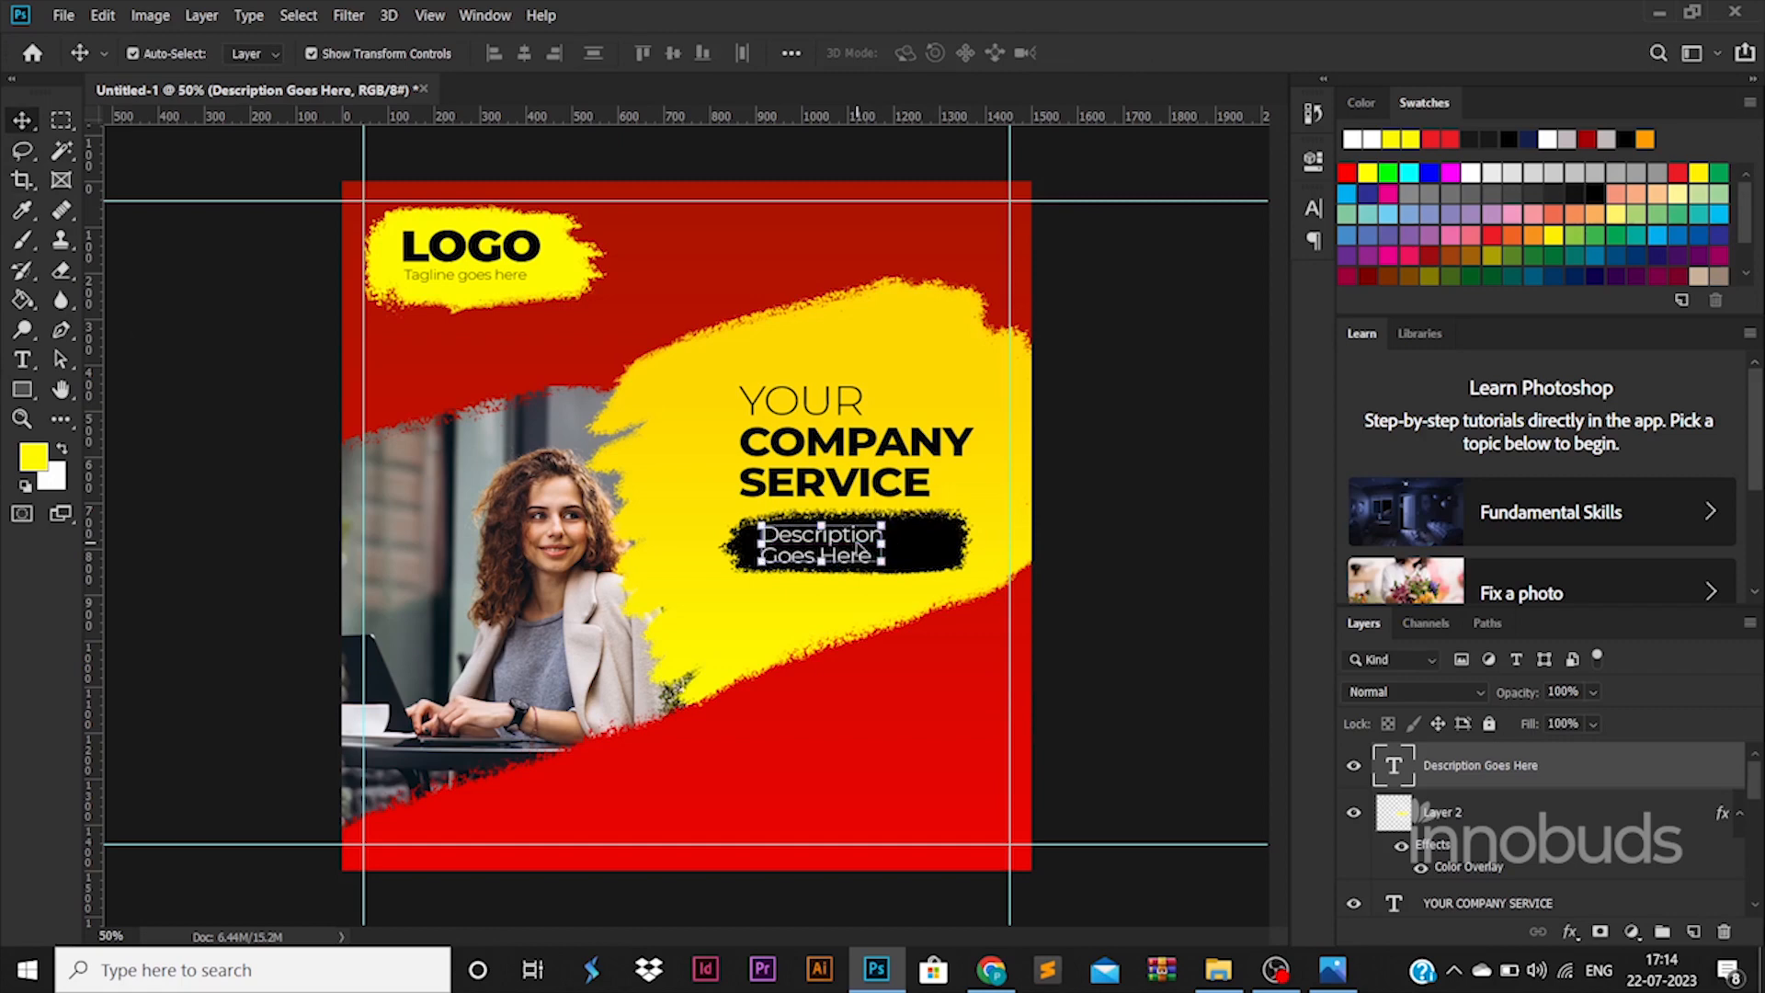
pyautogui.doubleClick(857, 548)
# - Widen the black brush stroke behind the description
pyautogui.click(20, 122)
pyautogui.click(929, 535)
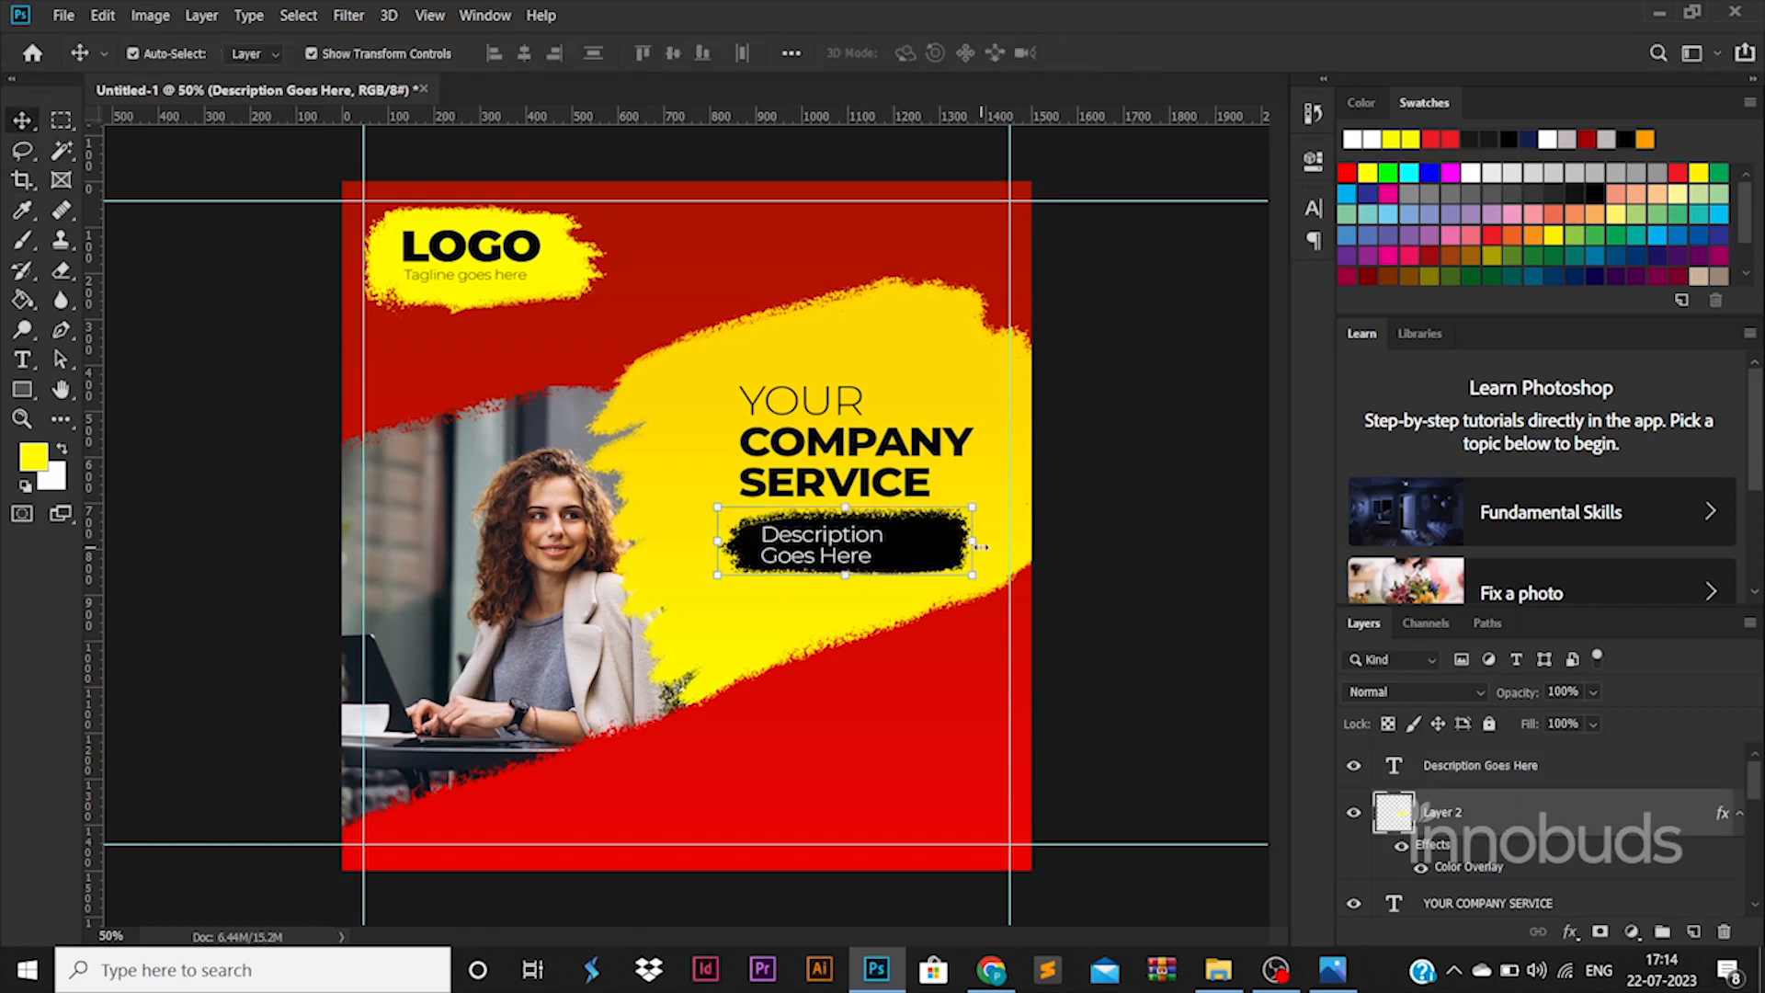
pyautogui.moveTo(974, 540)
pyautogui.mouseDown()
pyautogui.moveTo(1031, 541)
pyautogui.moveTo(926, 543)
pyautogui.mouseUp()
pyautogui.hotkey('ctrl', 'z')
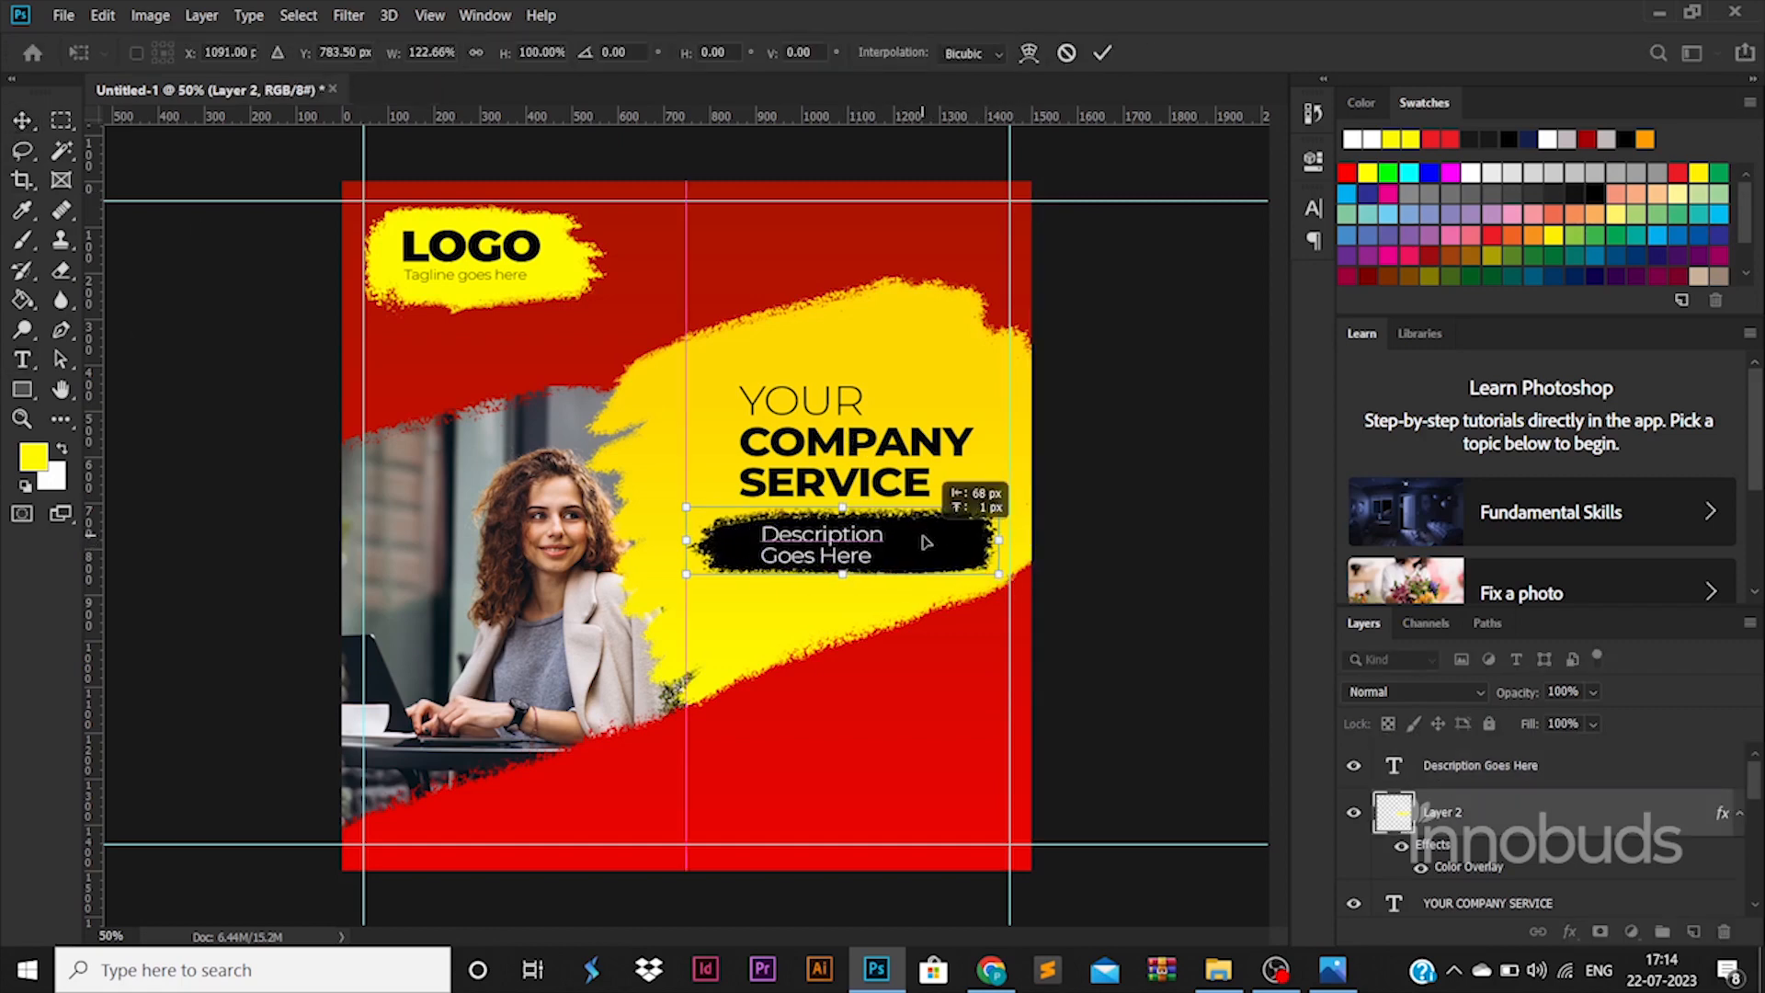
pyautogui.press('Return')
# - Reword the text to 'Your company Description Goes Here' and nudge it right and up
pyautogui.doubleClick(845, 555)
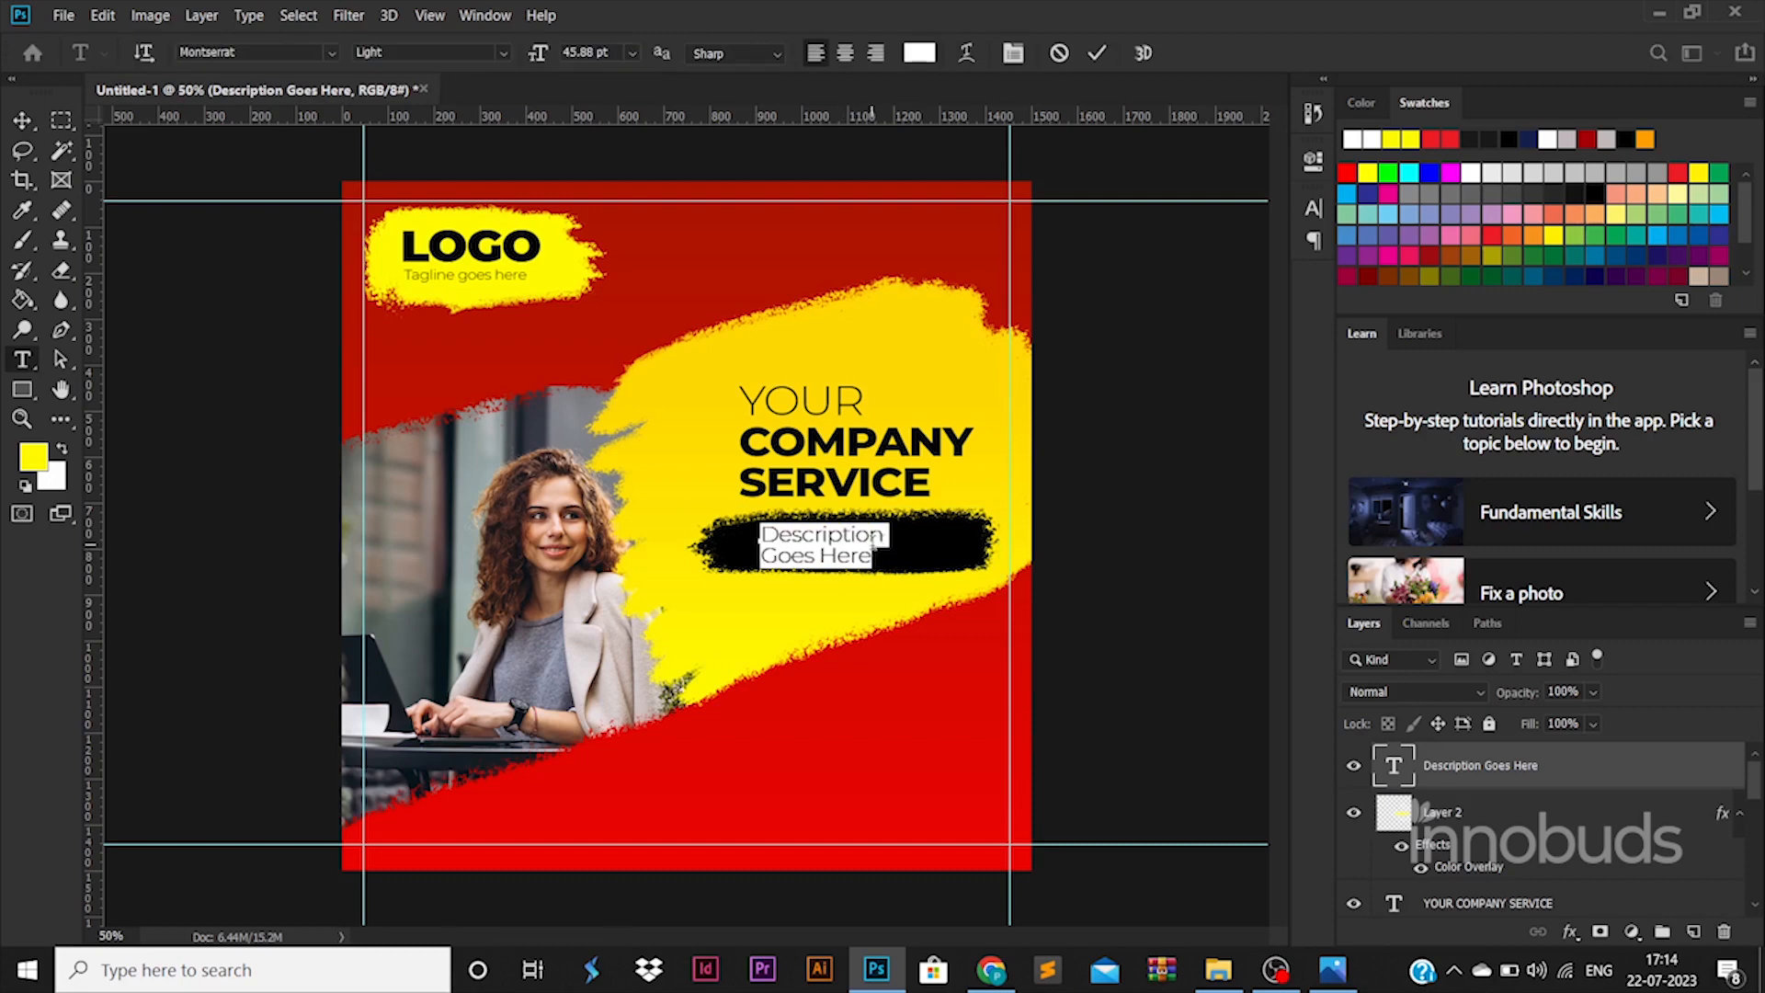
pyautogui.click(762, 541)
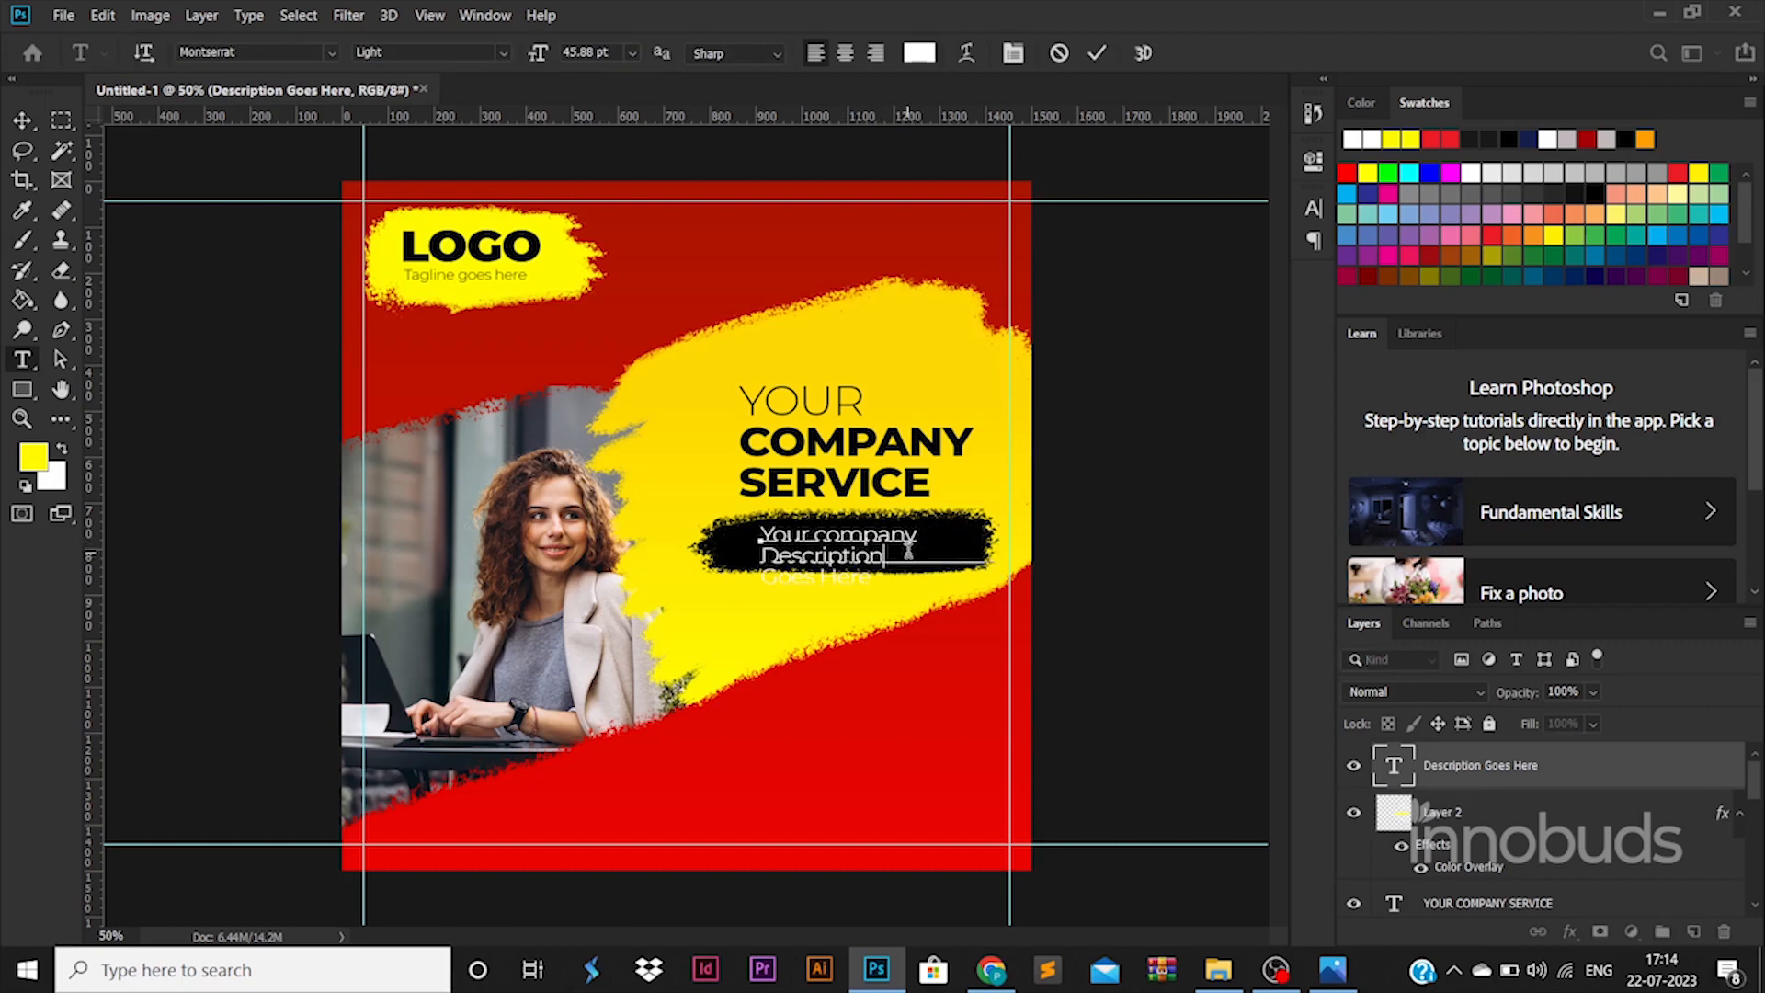
pyautogui.hotkey('ctrl', 'a')
pyautogui.click(22, 120)
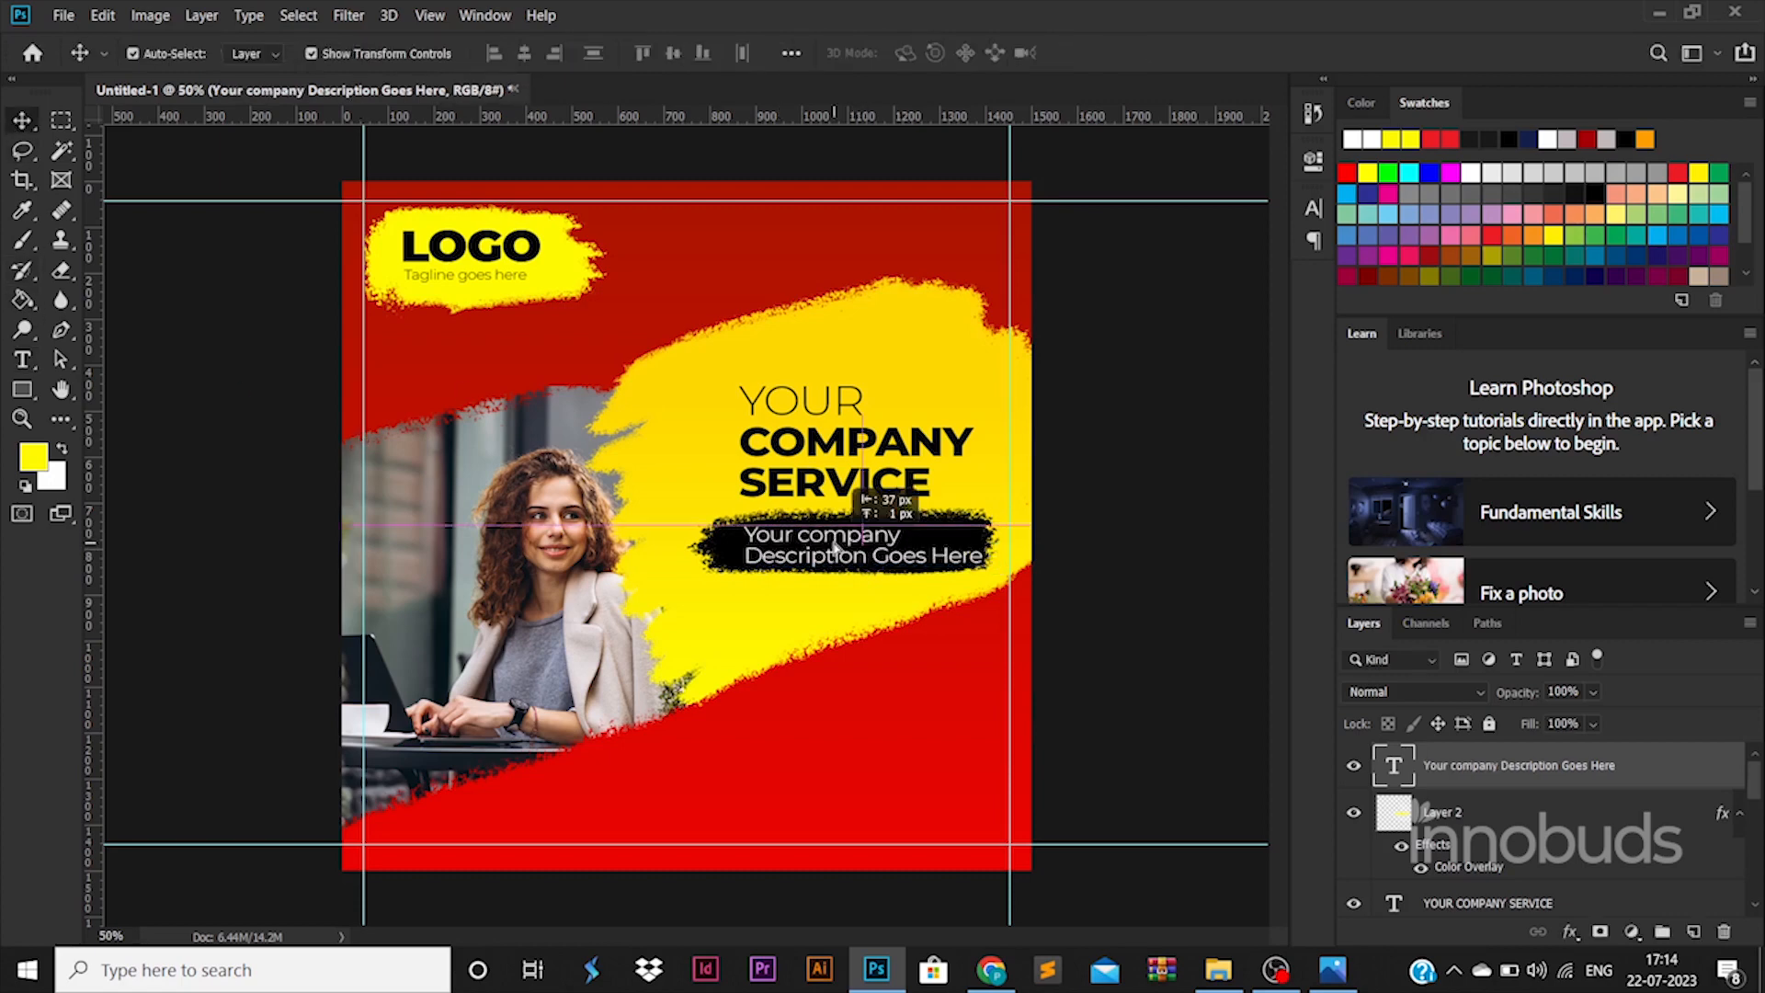
pyautogui.click(1120, 618)
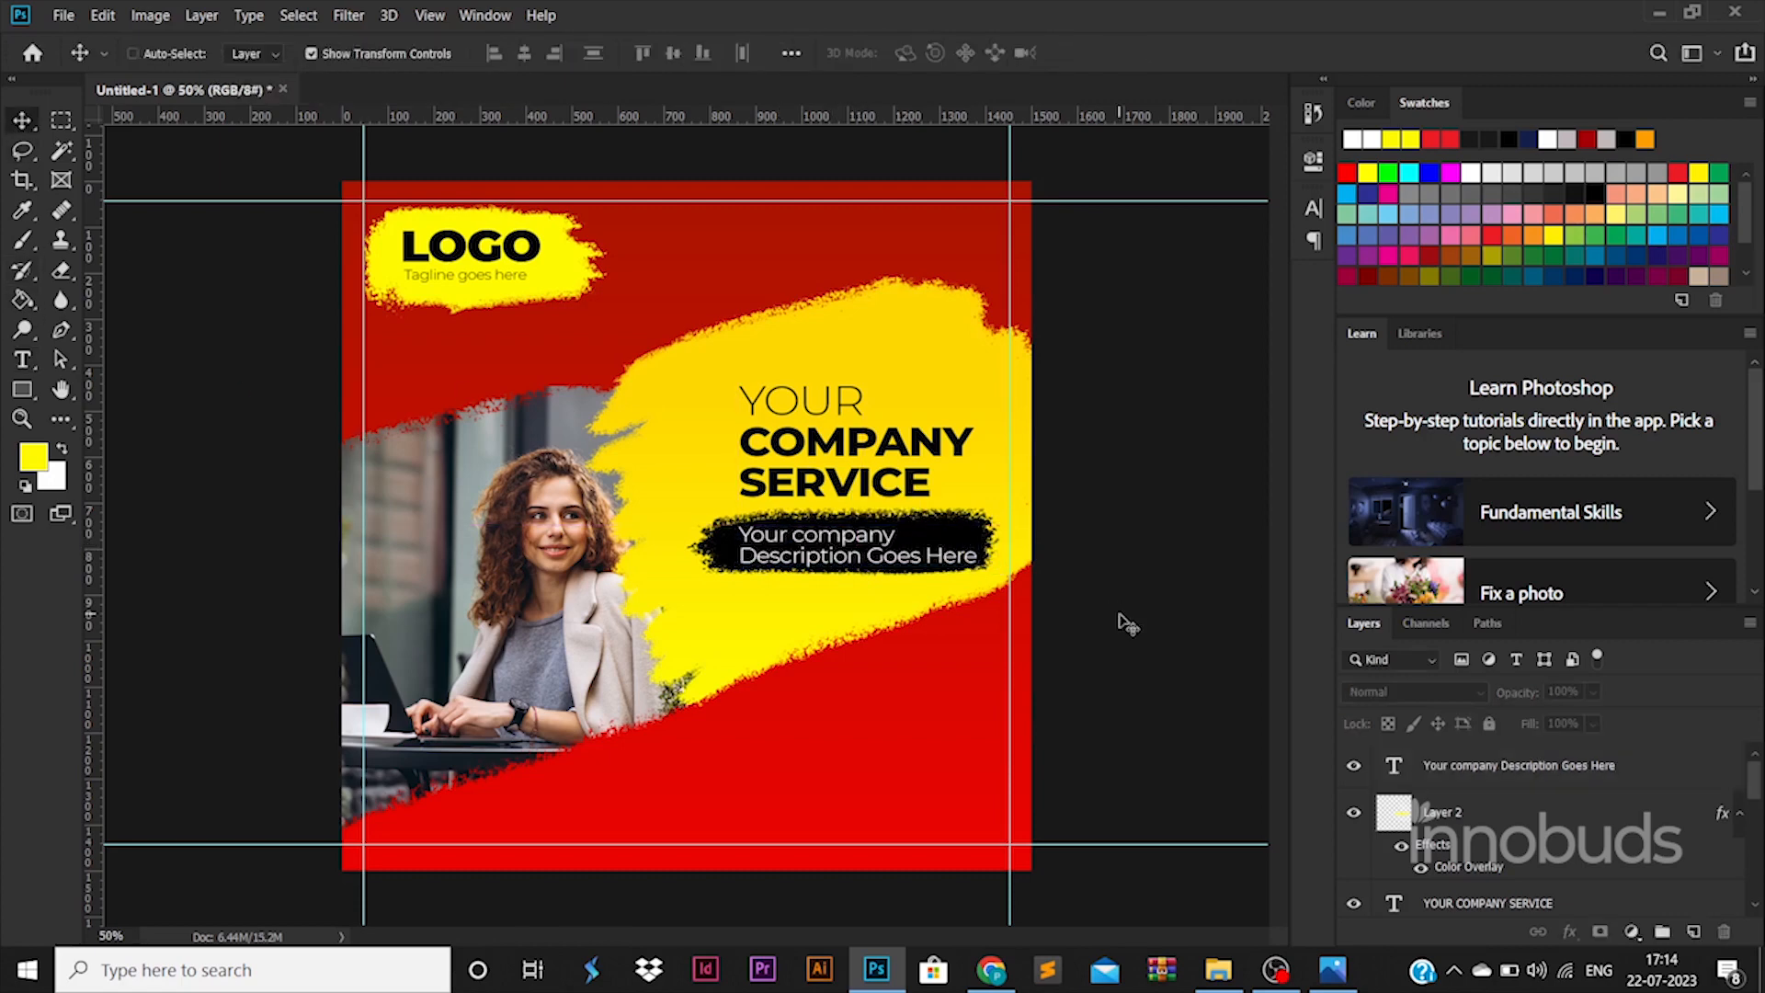
pyautogui.moveTo(964, 530); pyautogui.dragTo(954, 520)
# - Scale the description and black stroke together to about 86% and shift them right
pyautogui.click(1250, 680)
pyautogui.click(973, 531)
pyautogui.keyDown('shift'); pyautogui.click(1464, 811); pyautogui.keyUp('shift')
pyautogui.hotkey('ctrl', 't')
pyautogui.moveTo(868, 537); pyautogui.dragTo(898, 531)
pyautogui.press('Return')
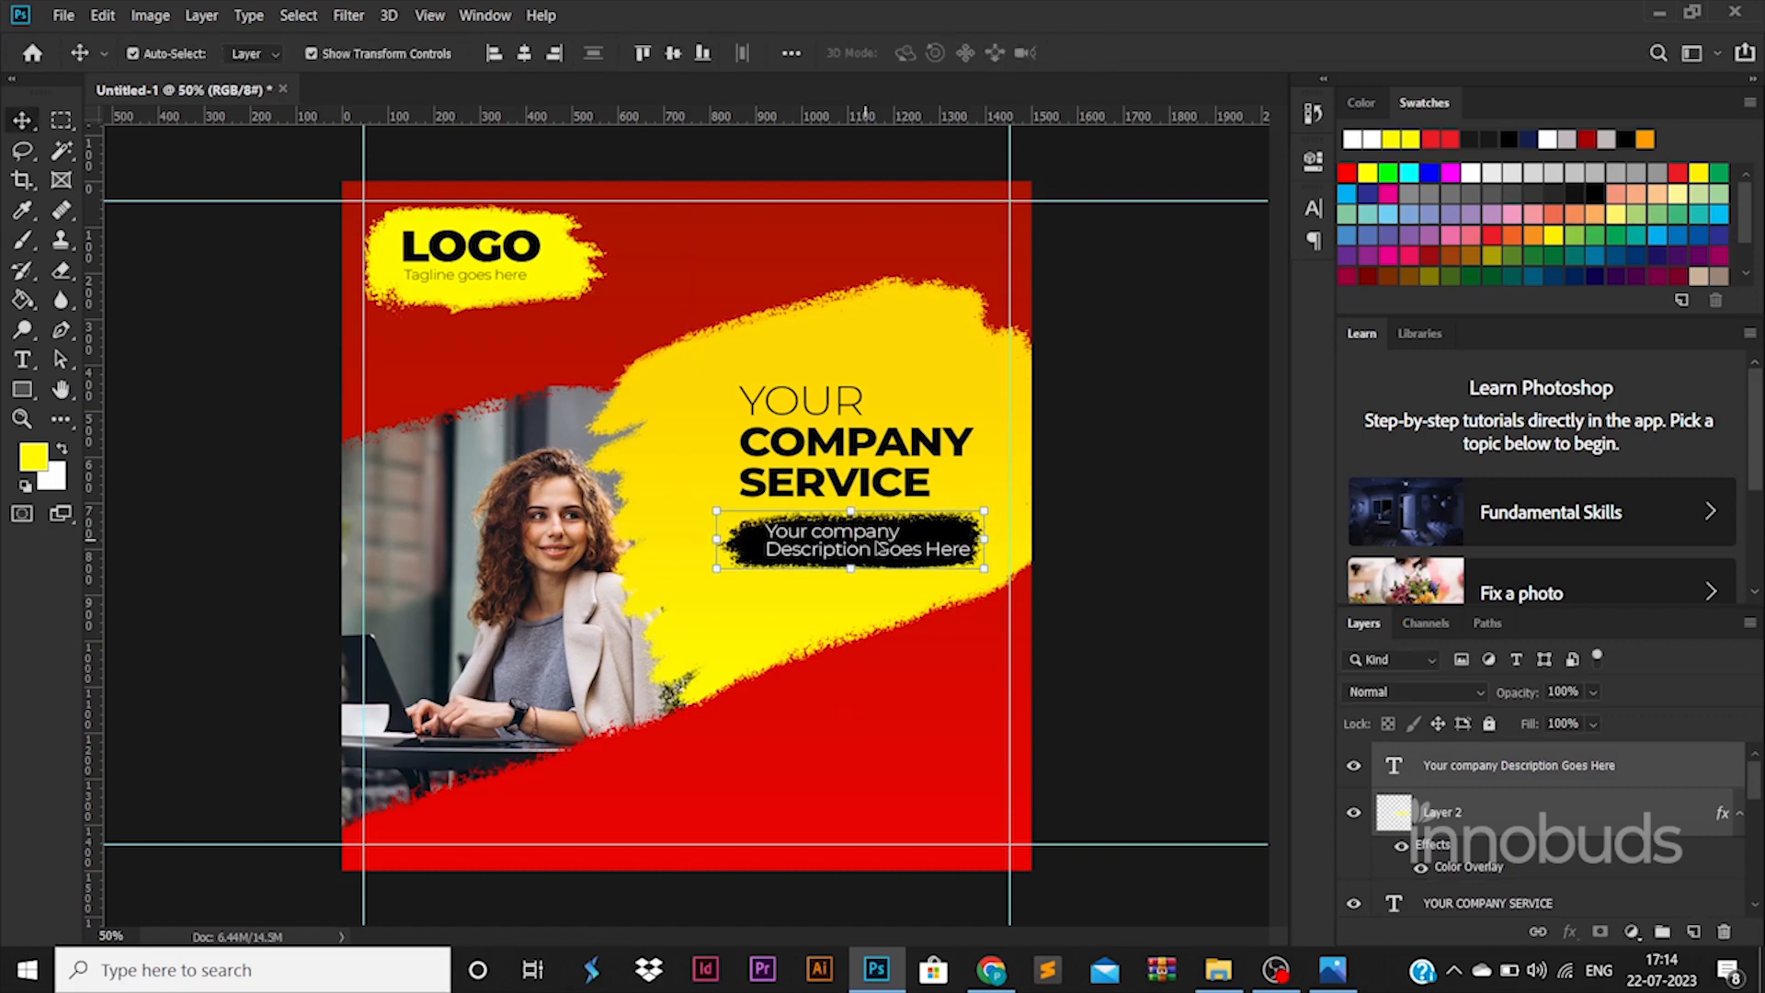
# - Set the description text to 35 pt and start saving the poster
pyautogui.doubleClick(880, 549)
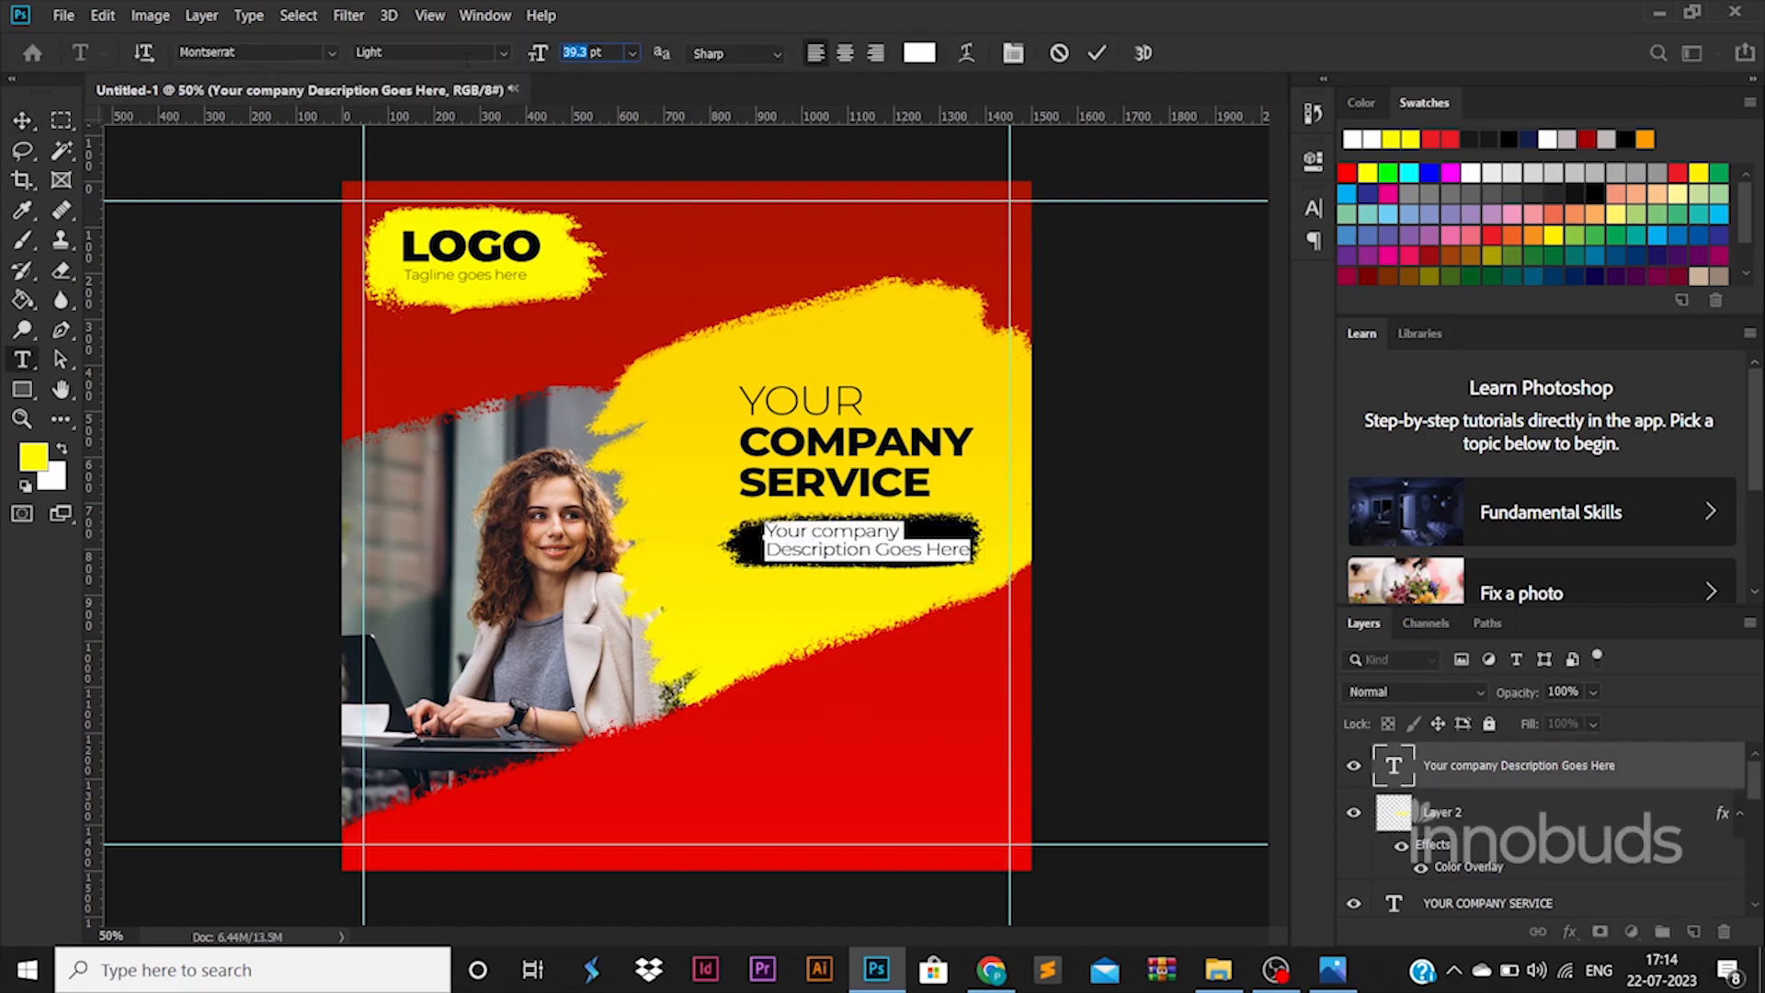
pyautogui.write('35')
pyautogui.press('Return')
pyautogui.click(27, 112)
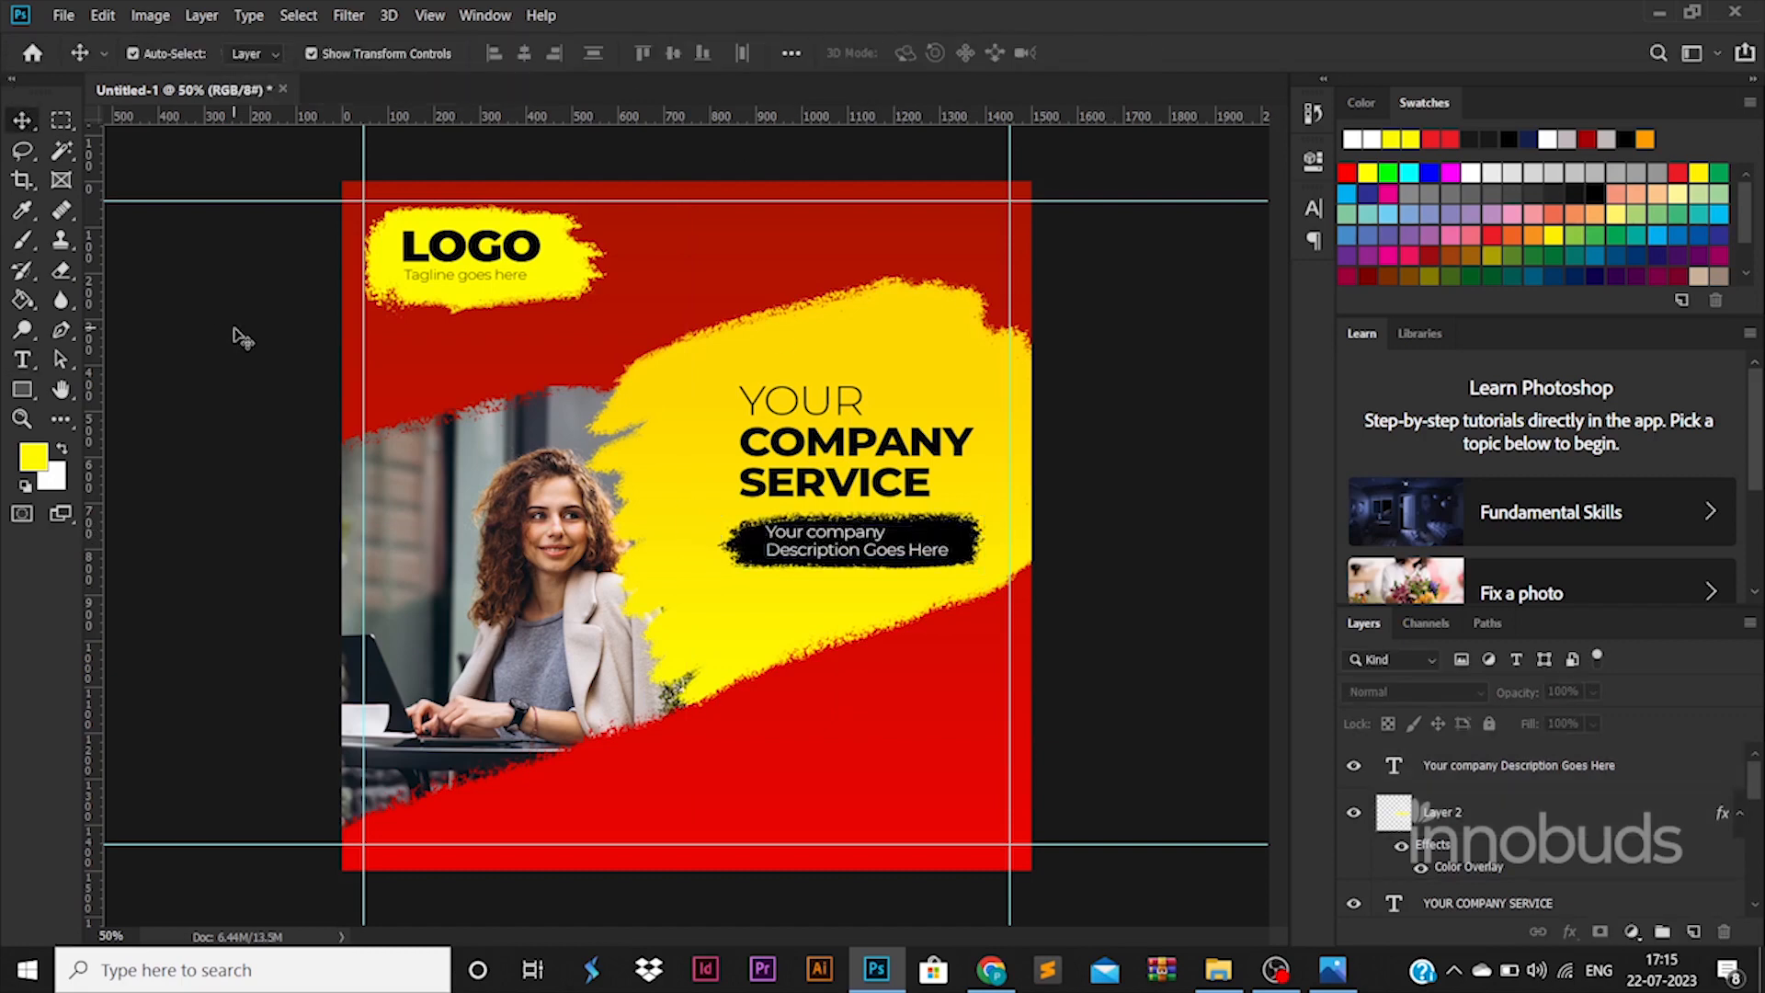
pyautogui.hotkey('ctrl', 's')
# - Save the poster as poster.psd in the folder named 45
pyautogui.click(388, 59)
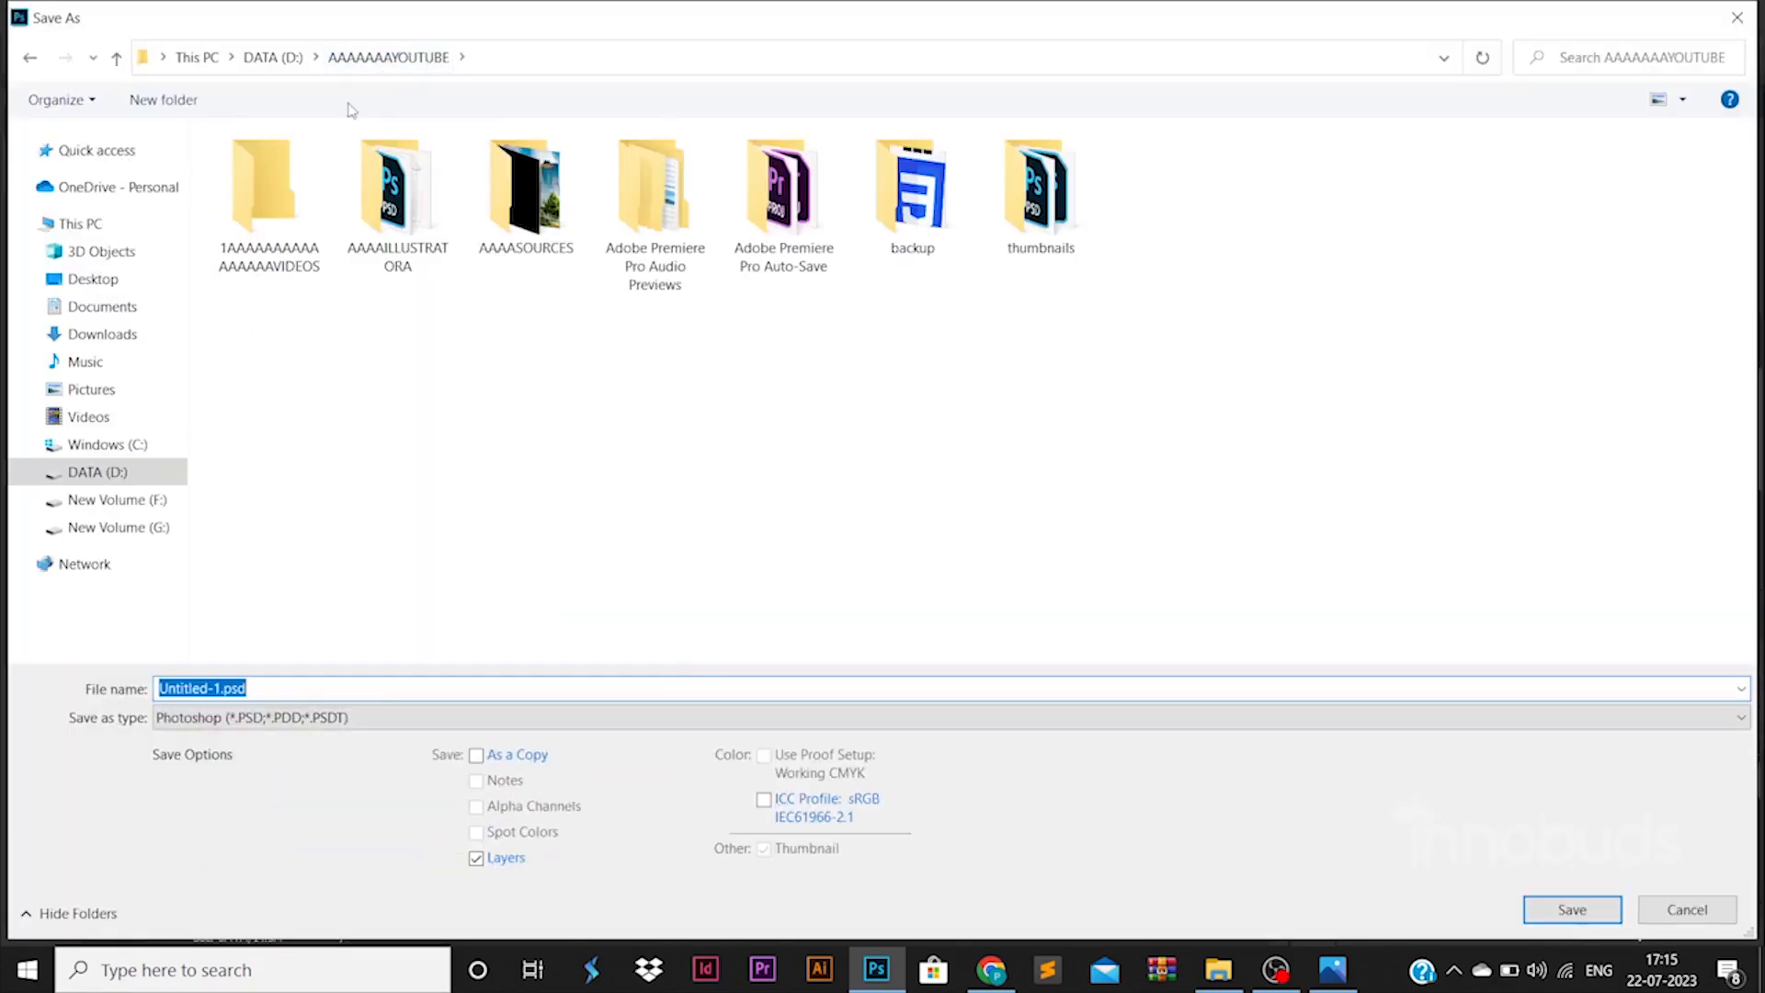
pyautogui.doubleClick(268, 191)
pyautogui.doubleClick(1553, 193)
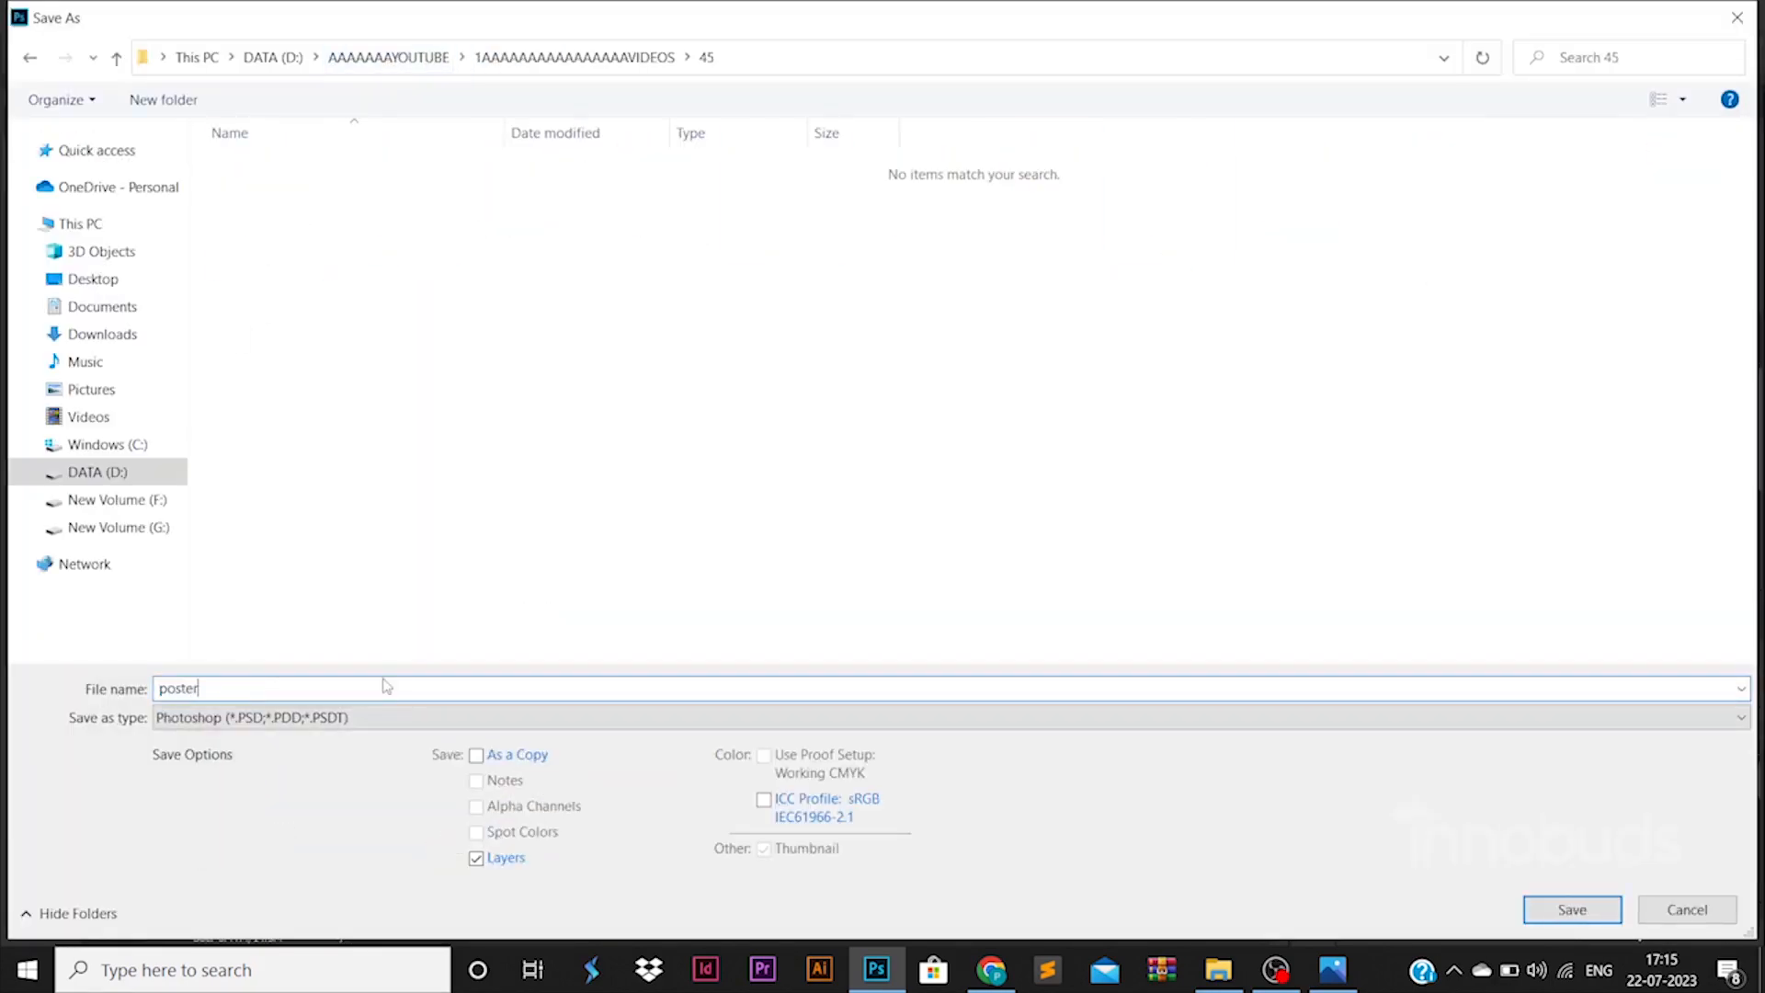
pyautogui.press('Return')
pyautogui.press('Return')
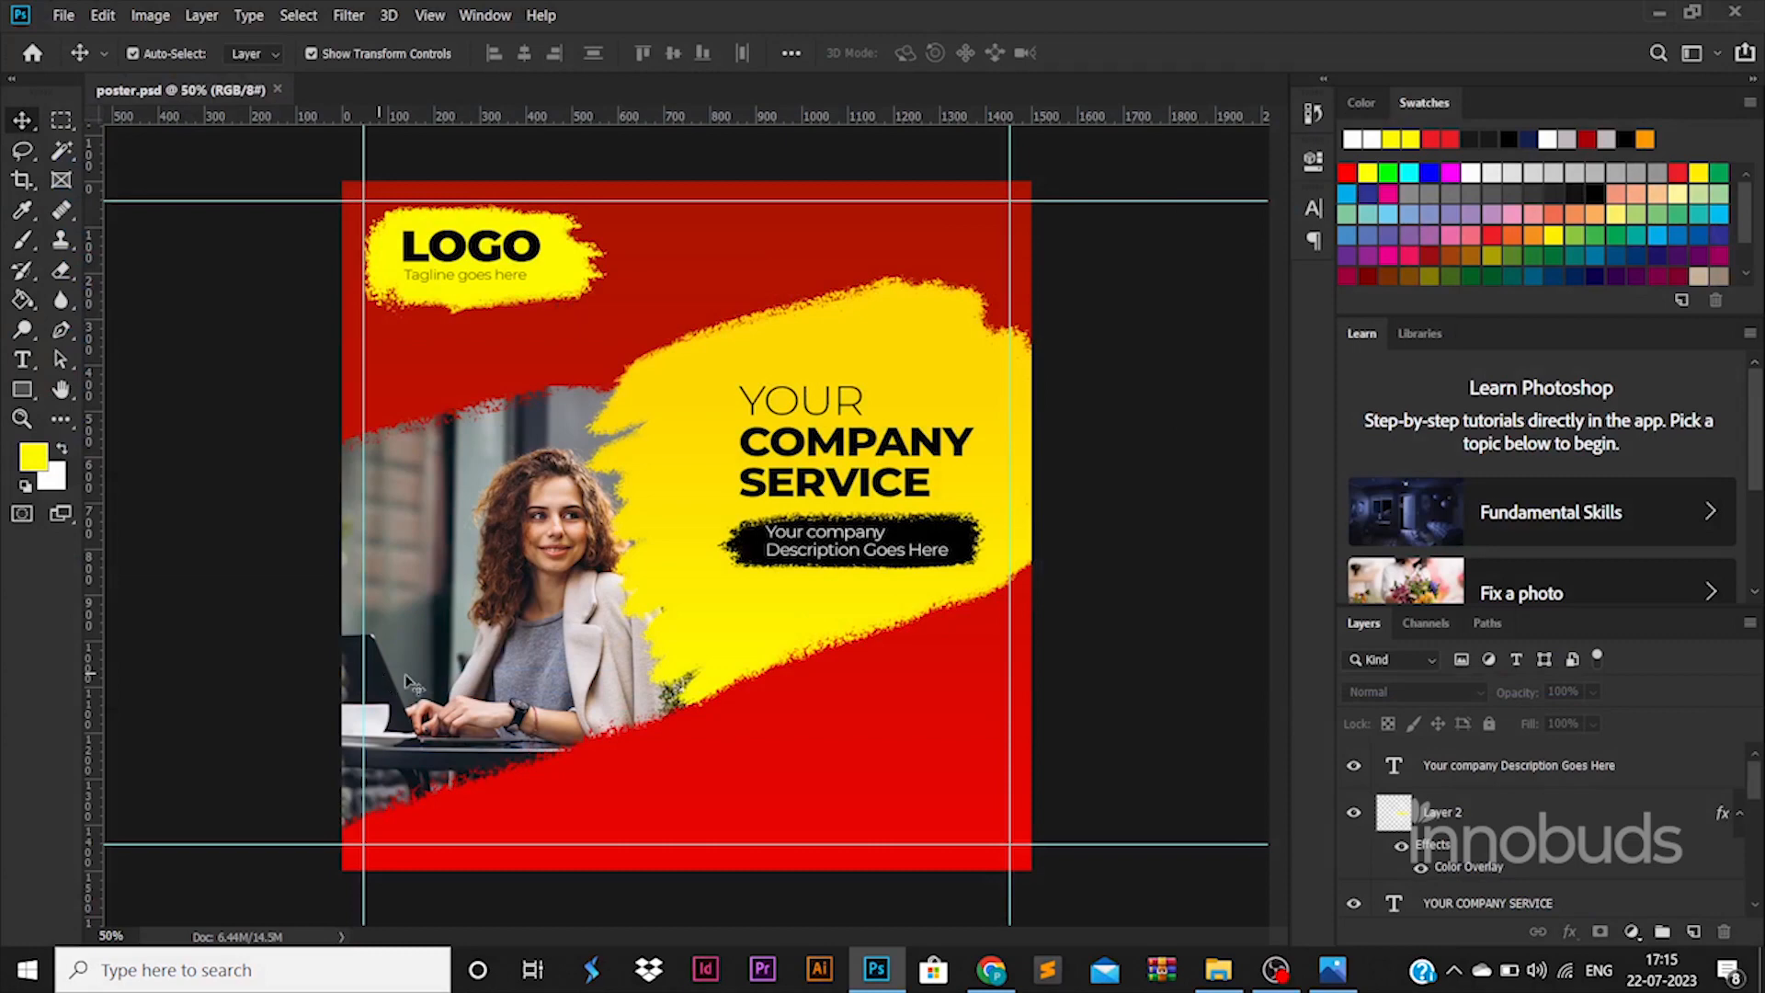
# - Enlarge the headline, description and black stroke together as one block
pyautogui.click(1483, 906)
pyautogui.keyDown('ctrl'); pyautogui.click(1469, 765); pyautogui.keyUp('ctrl')
pyautogui.keyDown('ctrl'); pyautogui.click(1463, 805); pyautogui.keyUp('ctrl')
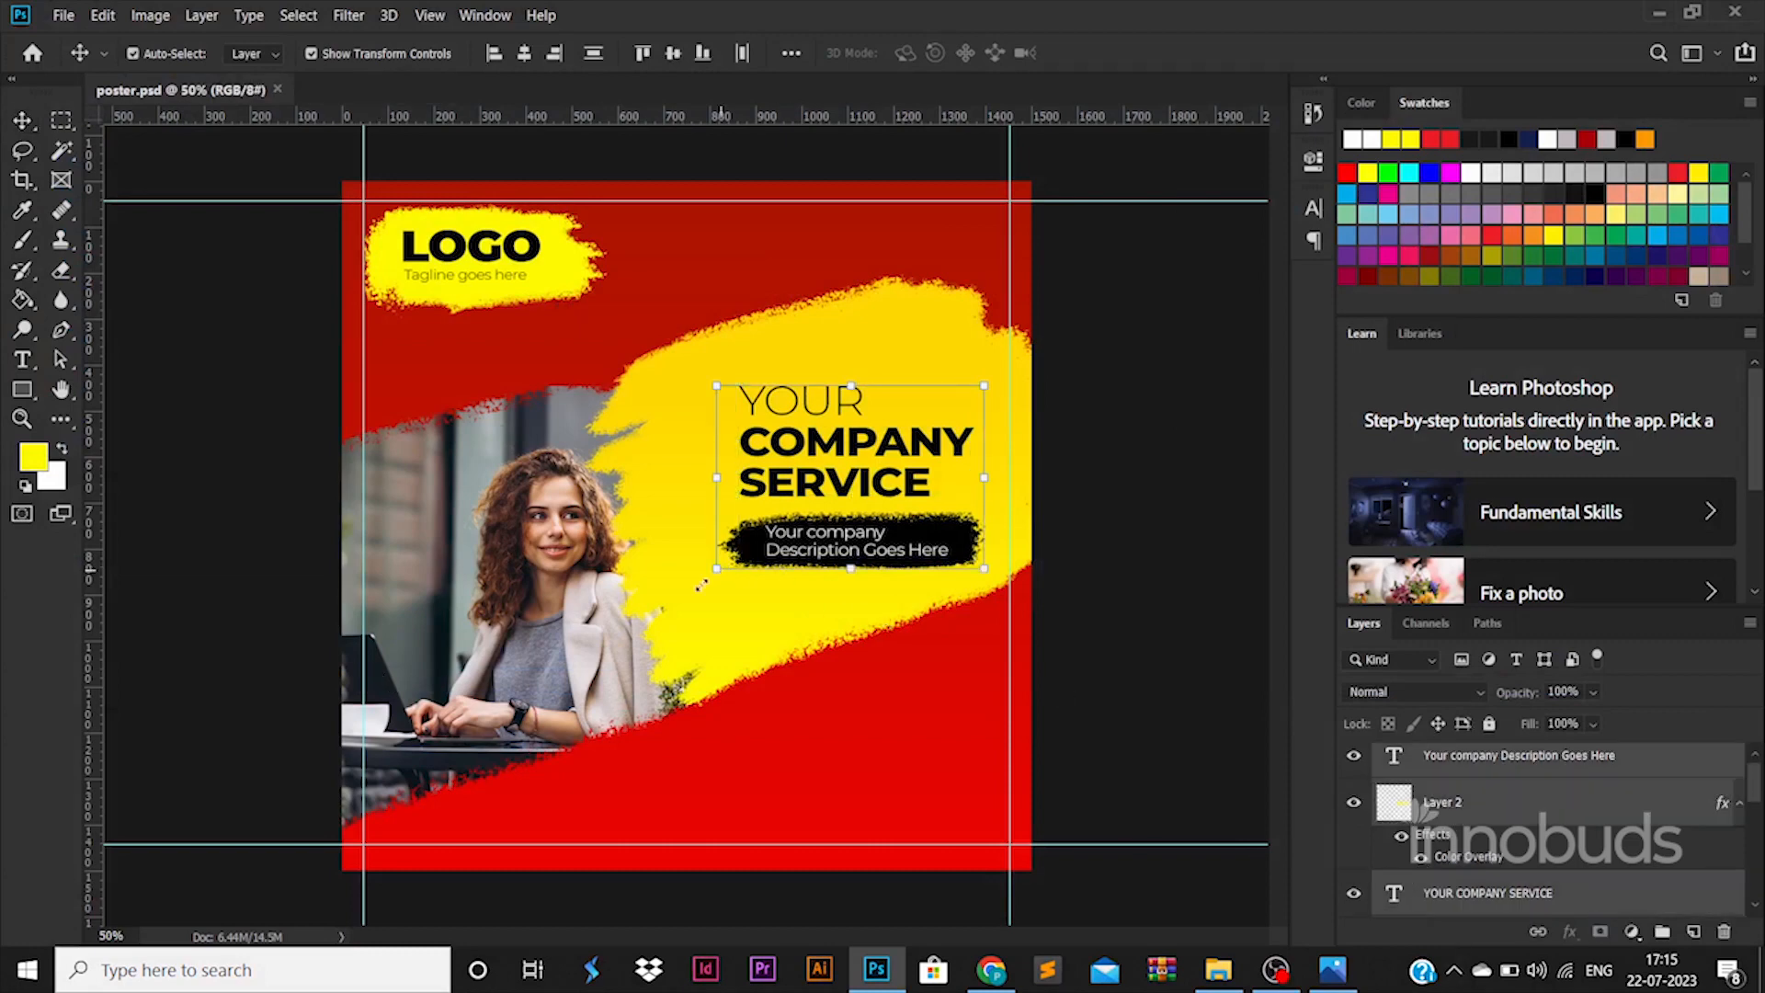
pyautogui.moveTo(701, 584); pyautogui.dragTo(682, 596)
pyautogui.press('Return')
pyautogui.click(1194, 654)
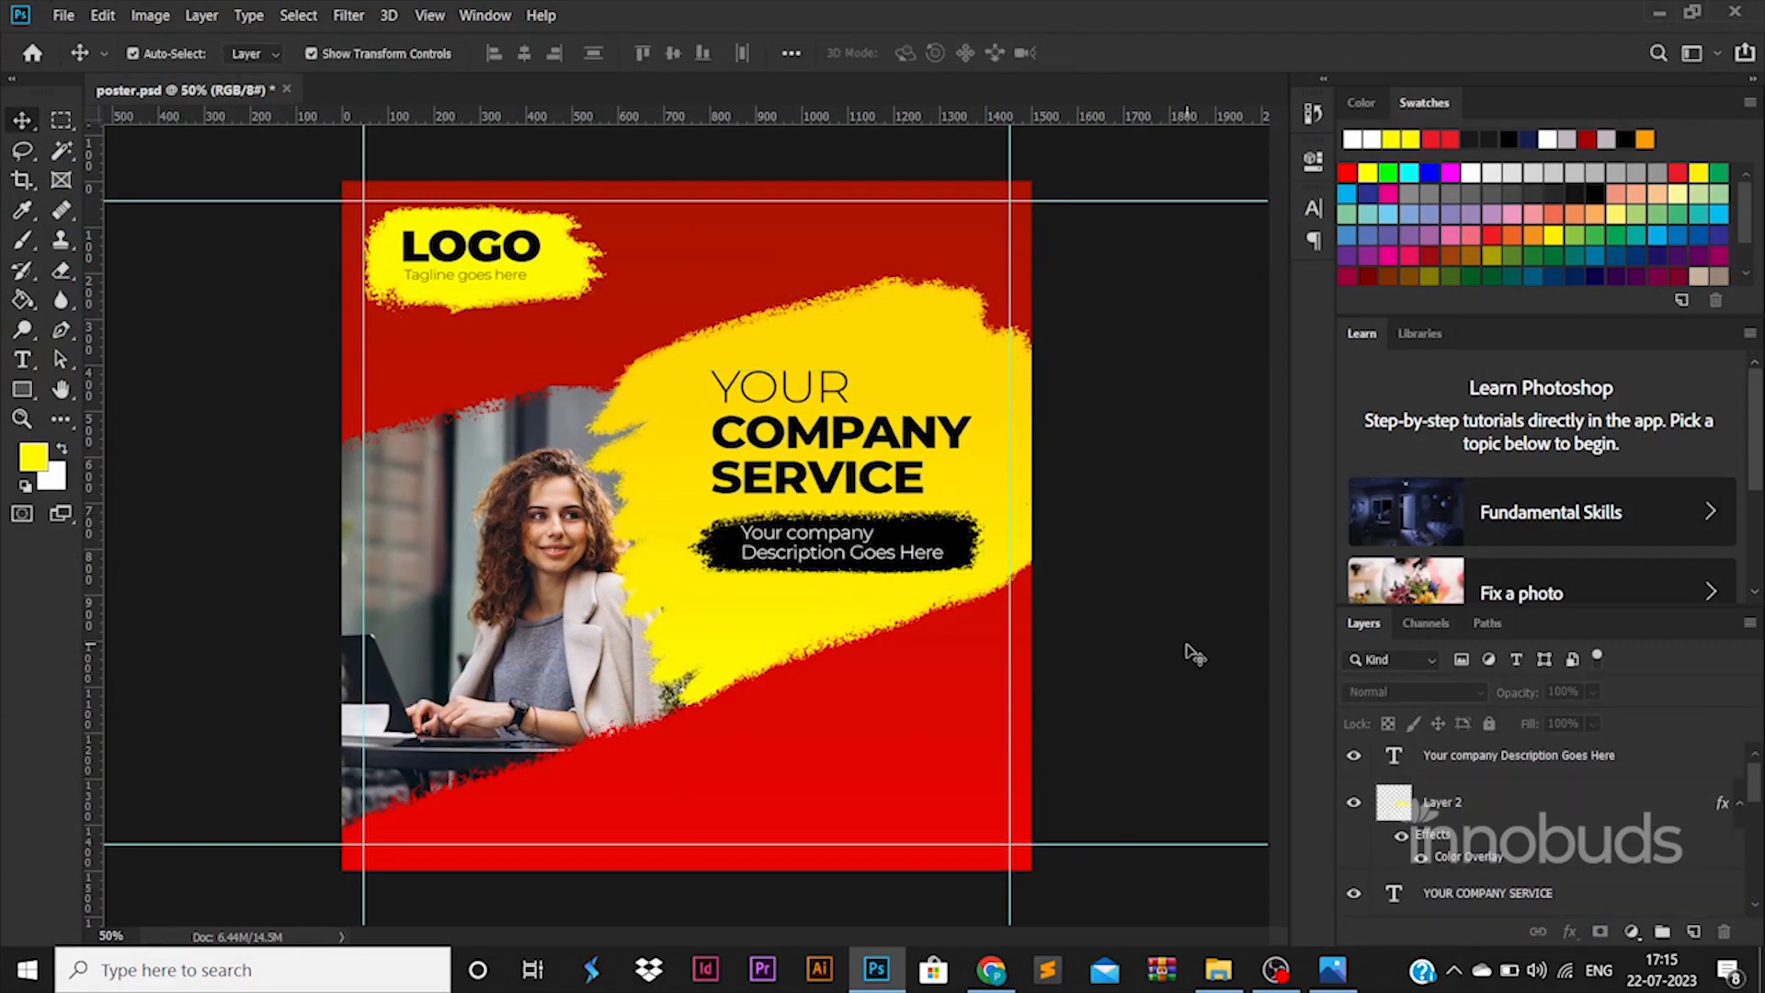
# - Place the location icon from the ICONS folder onto the poster
pyautogui.click(1218, 969)
pyautogui.click(565, 75)
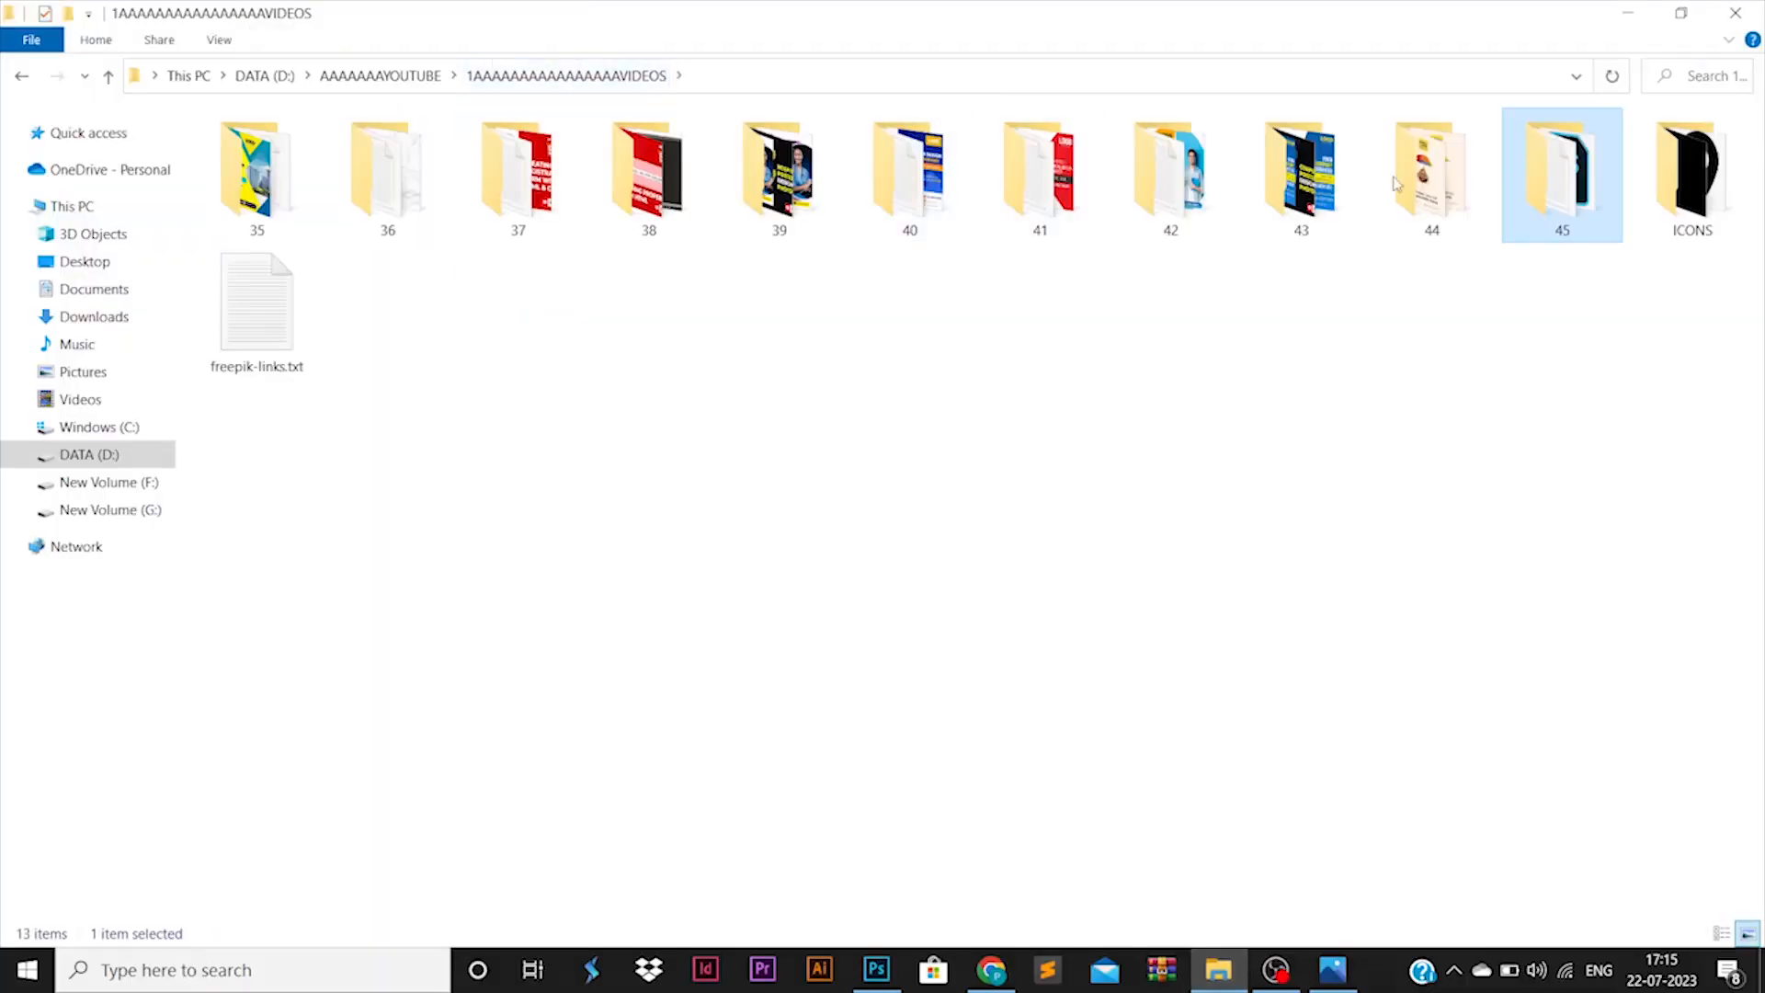
pyautogui.doubleClick(1688, 190)
pyautogui.click(514, 183)
pyautogui.moveTo(386, 174); pyautogui.dragTo(851, 825)
pyautogui.press('Return')
pyautogui.press('Return')
pyautogui.press('Return')
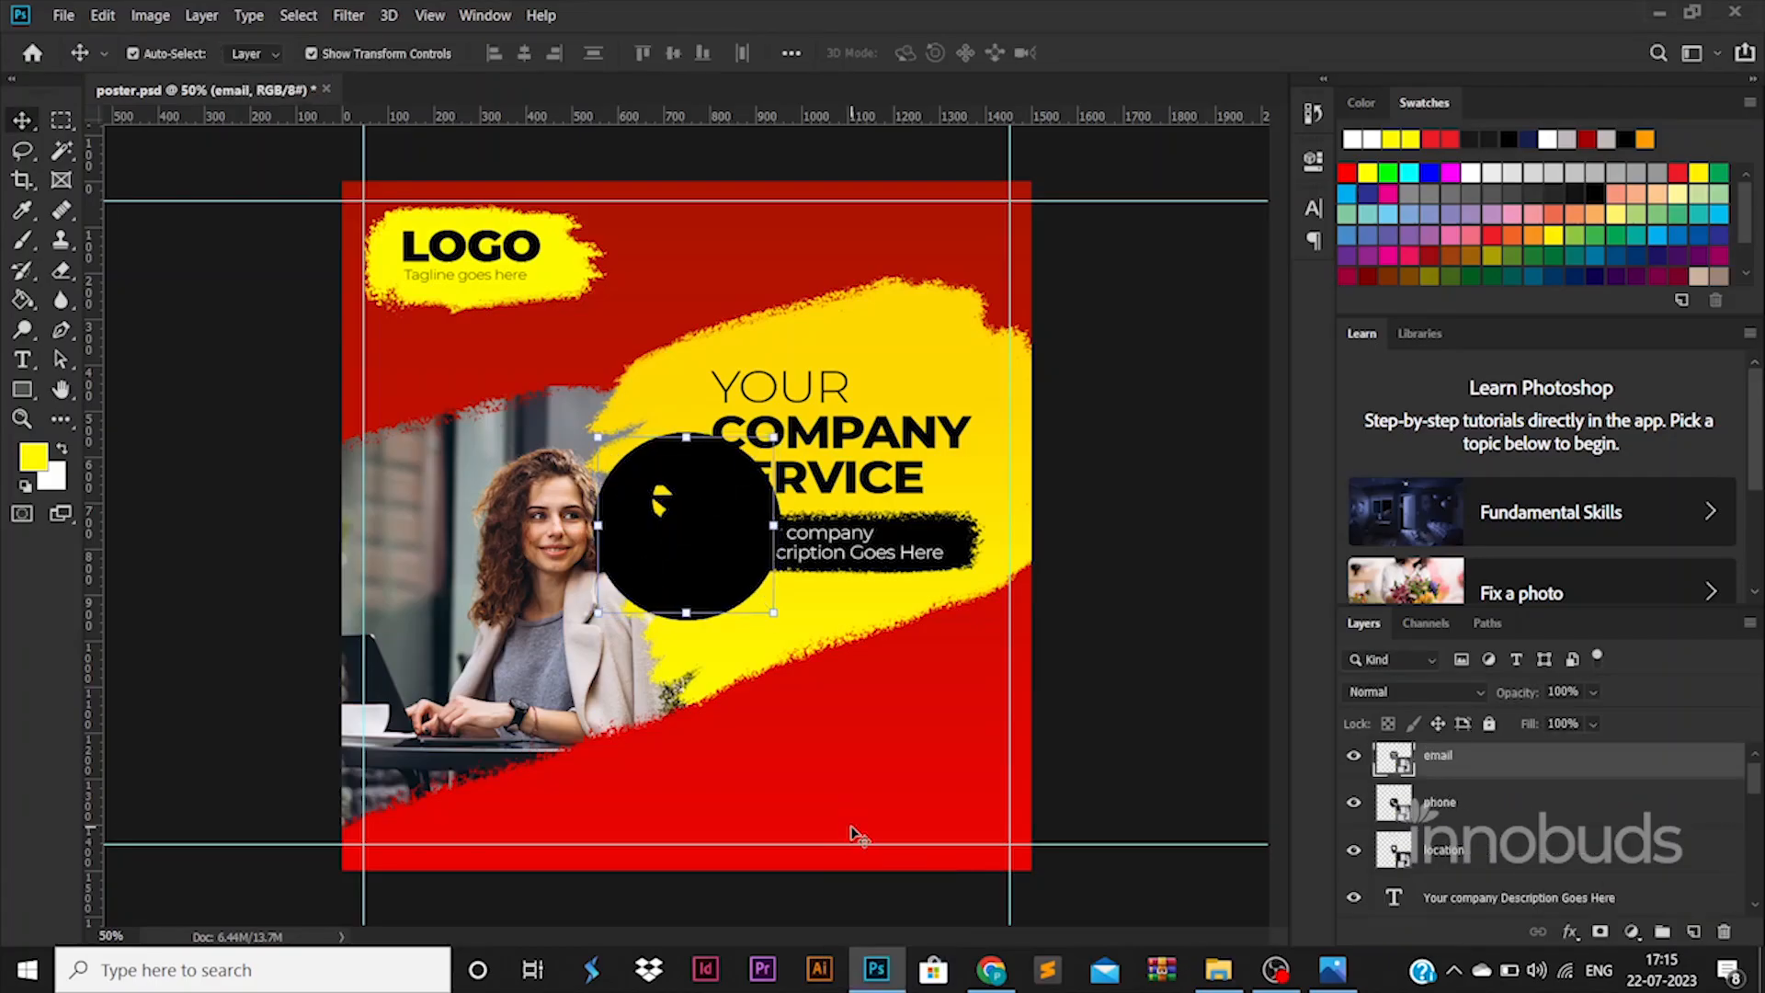
# - Shrink the three contact icons to about 18% and move them lower on the poster
pyautogui.keyDown('shift'); pyautogui.click(1468, 852); pyautogui.keyUp('shift')
pyautogui.moveTo(779, 435); pyautogui.dragTo(757, 752)
pyautogui.press('Return')
pyautogui.hotkey('ctrl', 't')
pyautogui.press('Return')
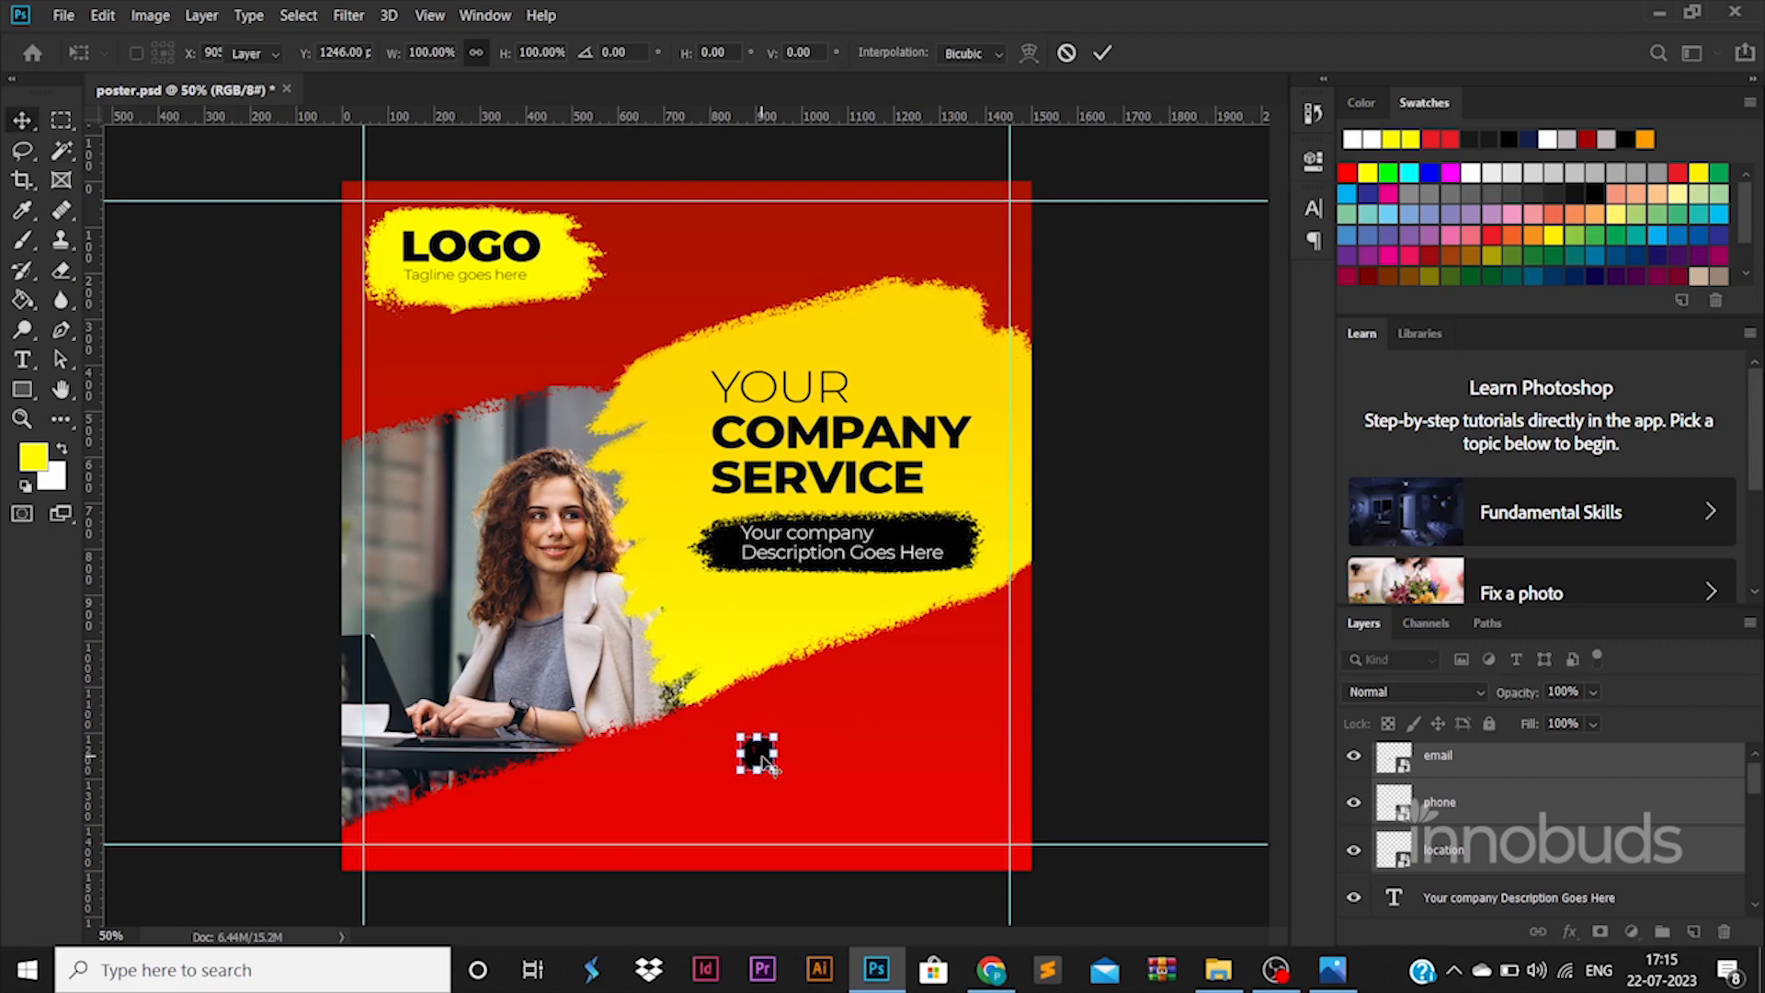
pyautogui.click(832, 782)
# - Move the email icon lower and place the location icon directly below it
pyautogui.click(757, 754)
pyautogui.hotkey('ctrl', 't')
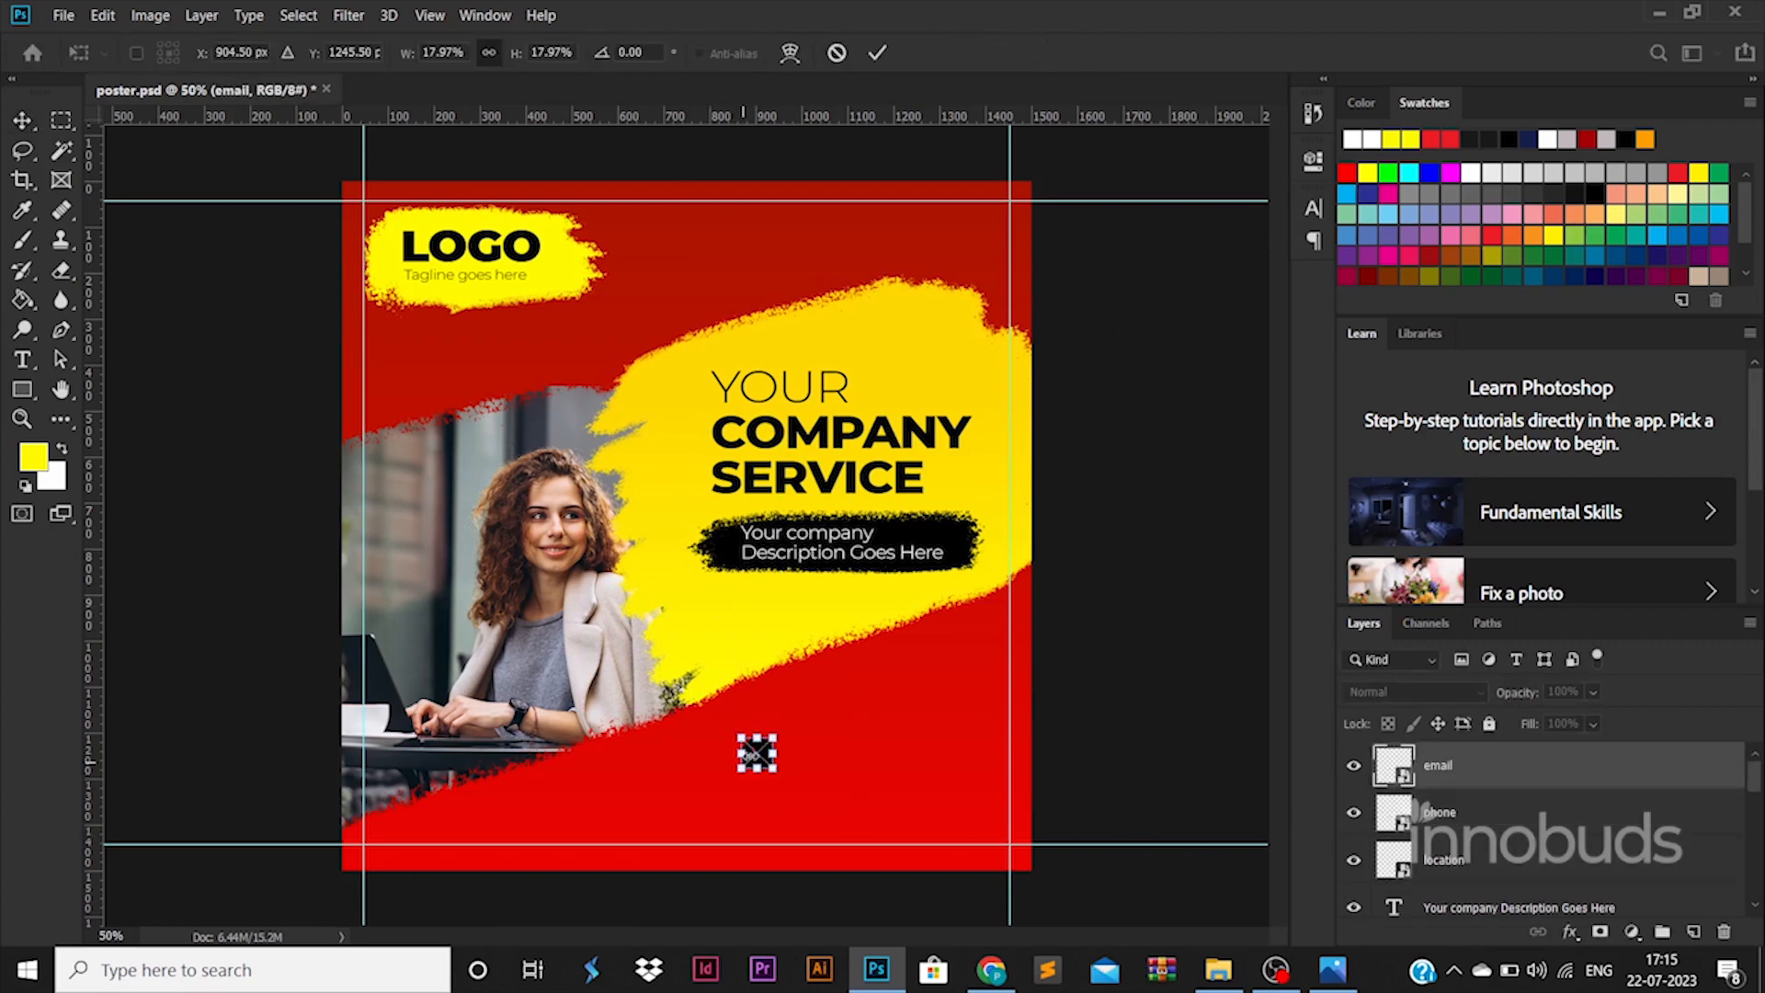
pyautogui.moveTo(757, 753); pyautogui.dragTo(759, 799)
pyautogui.press('Return')
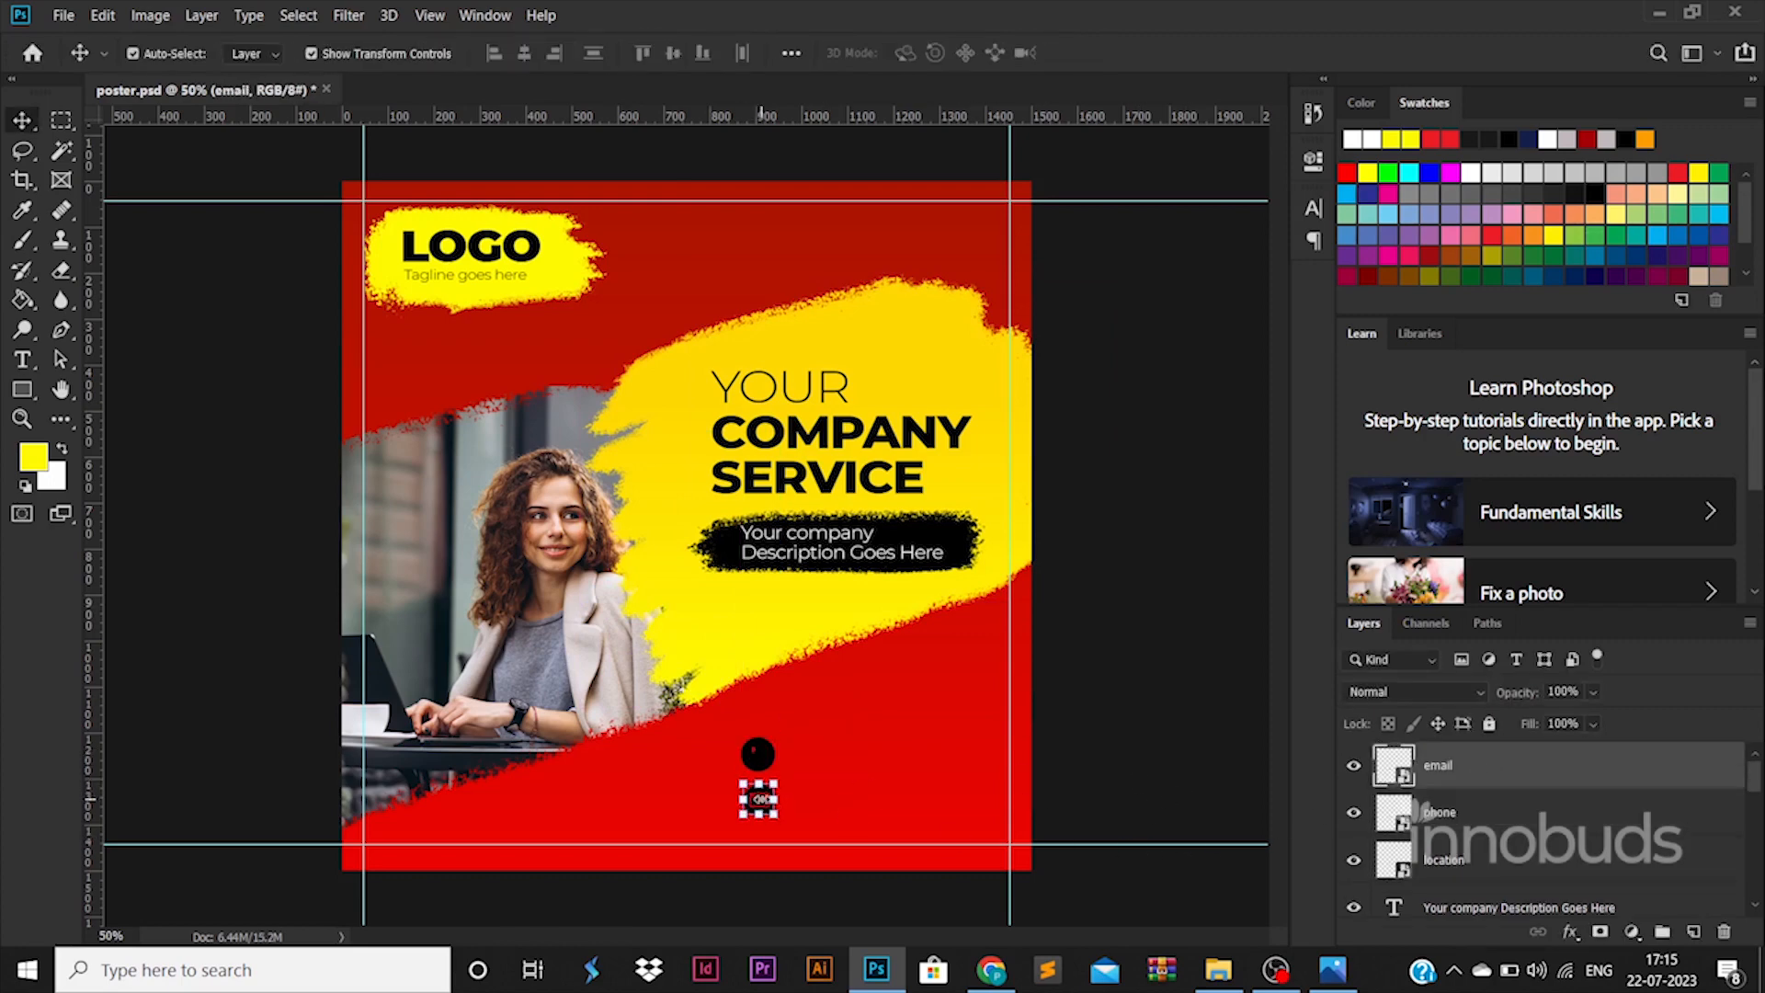
pyautogui.click(1482, 826)
pyautogui.click(1492, 848)
pyautogui.hotkey('ctrl', 't')
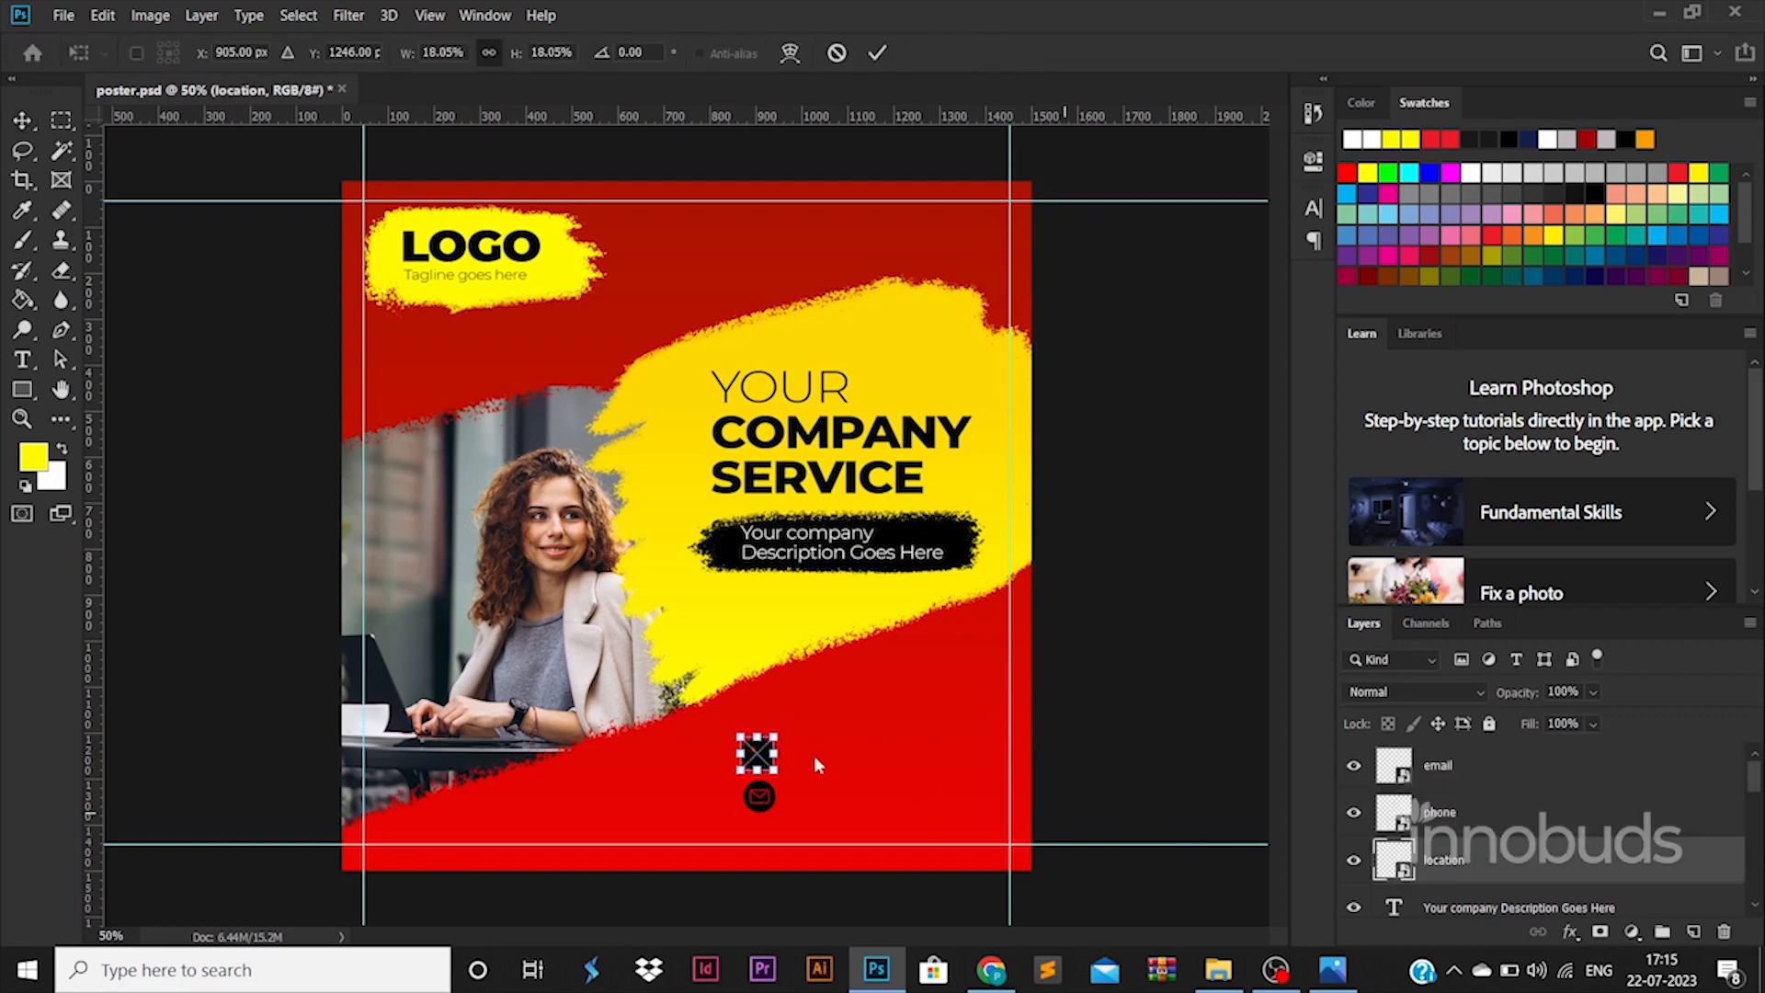
pyautogui.moveTo(761, 755); pyautogui.dragTo(765, 836)
pyautogui.press('Return')
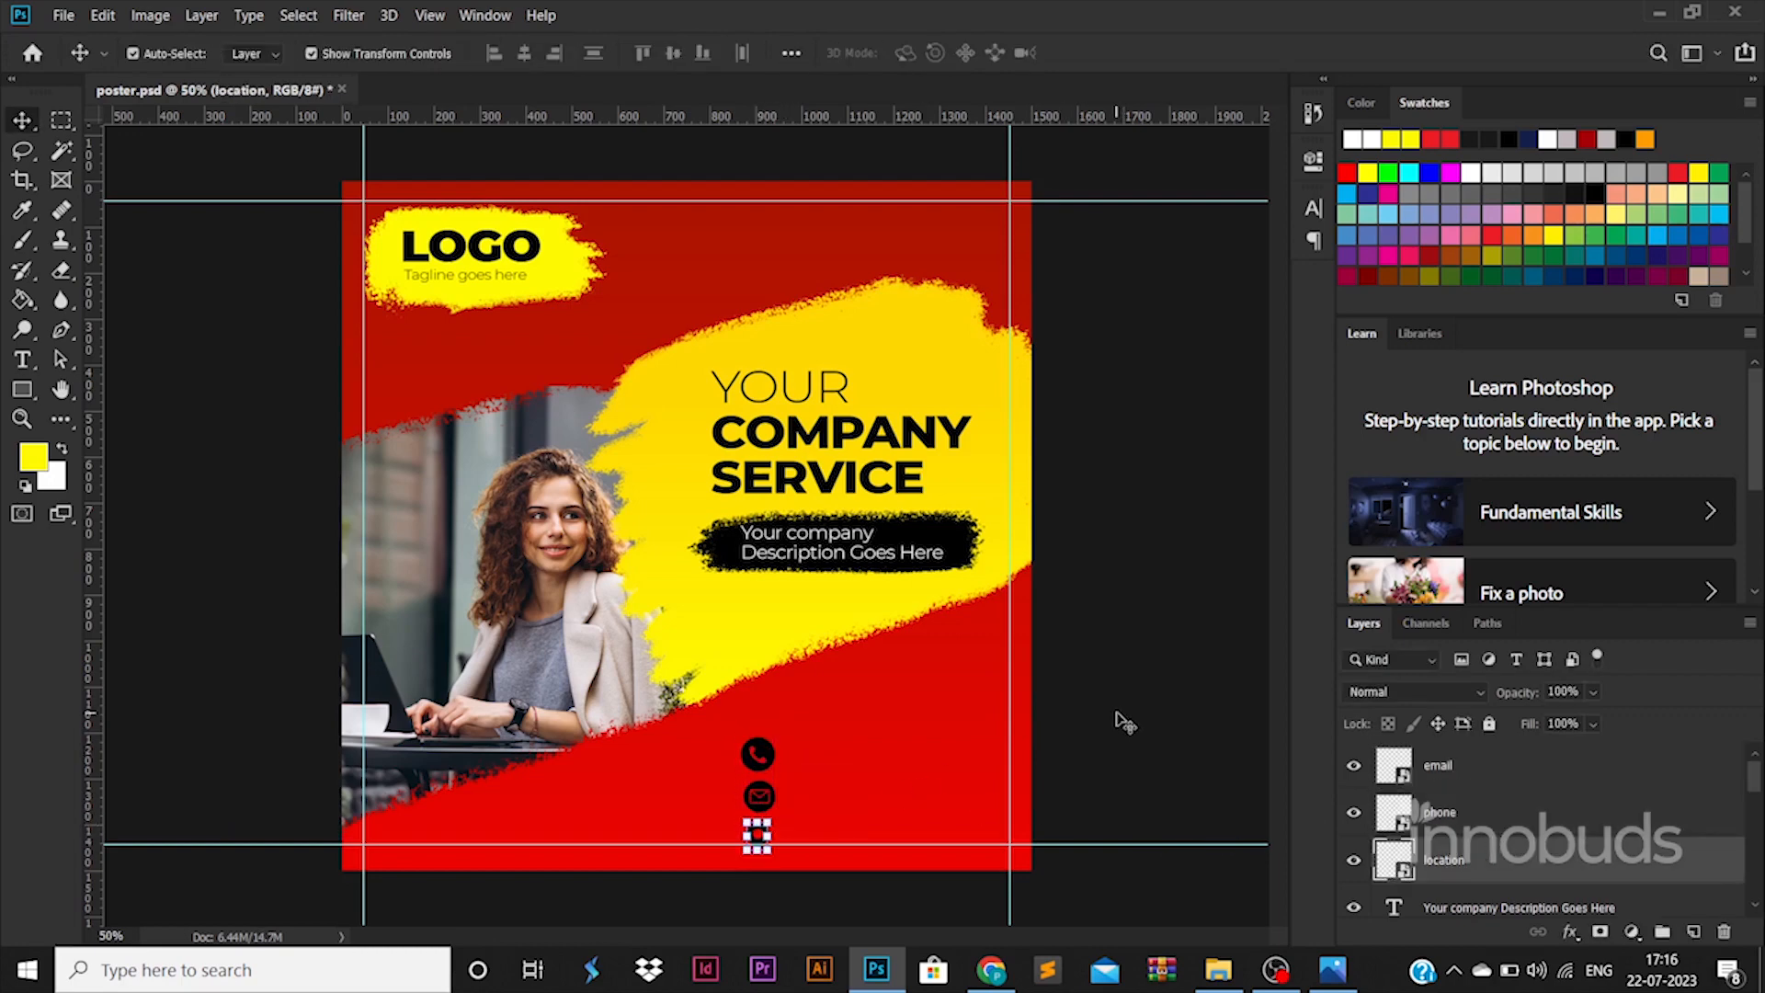
# - Move the three icons up and right, then undo a trial enlargement
pyautogui.keyDown('shift'); pyautogui.click(1571, 783); pyautogui.keyUp('shift')
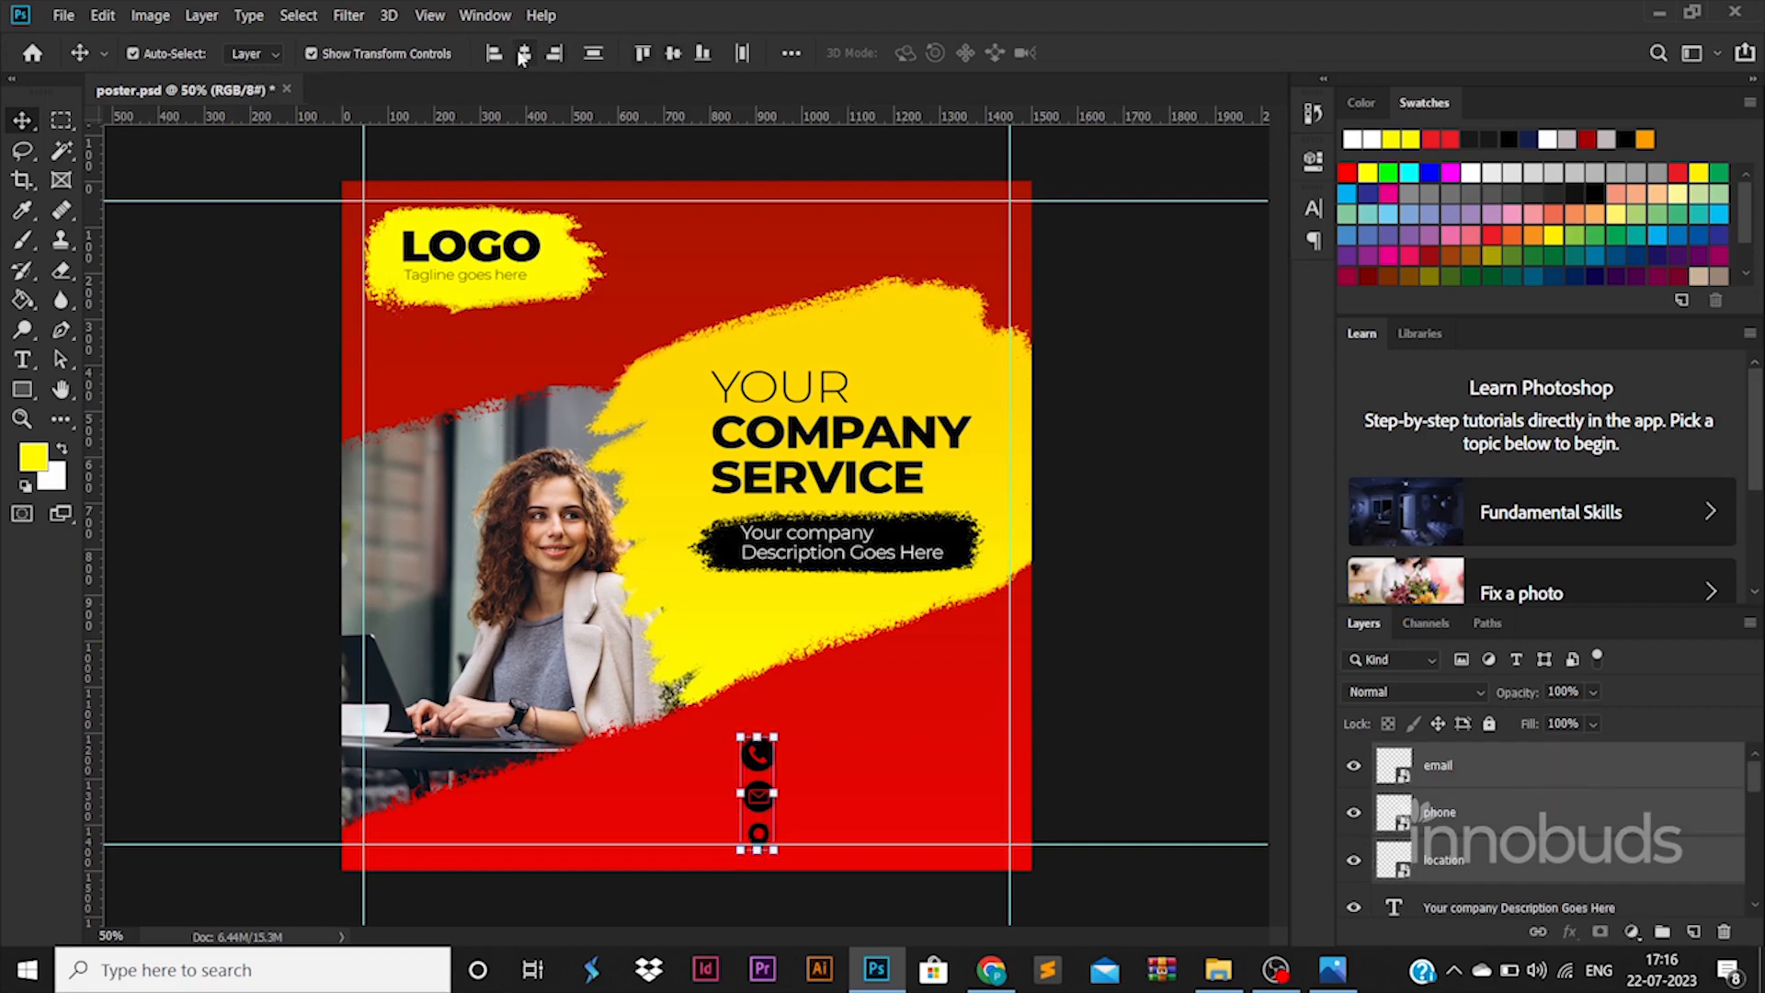
pyautogui.moveTo(771, 759); pyautogui.dragTo(797, 713)
pyautogui.hotkey('ctrl', 't')
pyautogui.press('Return')
pyautogui.click(1154, 708)
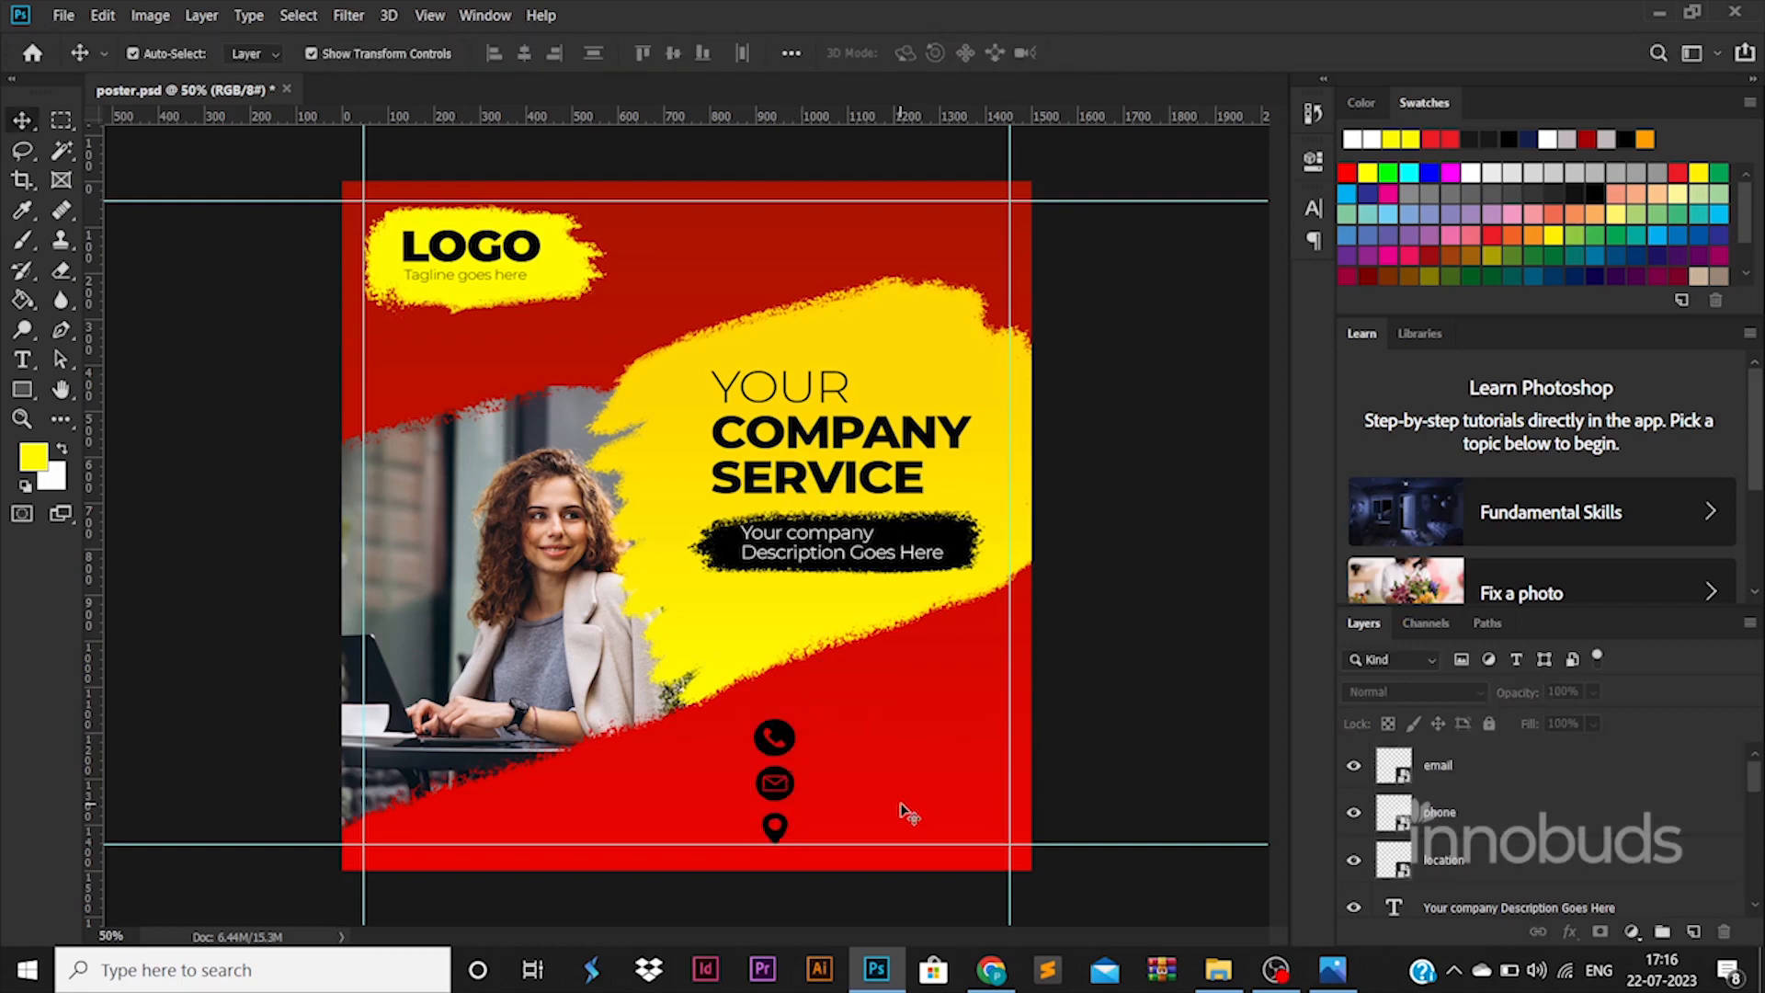
pyautogui.hotkey('ctrl', 'z')
# - Shift the three contact icons slightly left and drop a headline copy beside the phone icon
pyautogui.click(1443, 861)
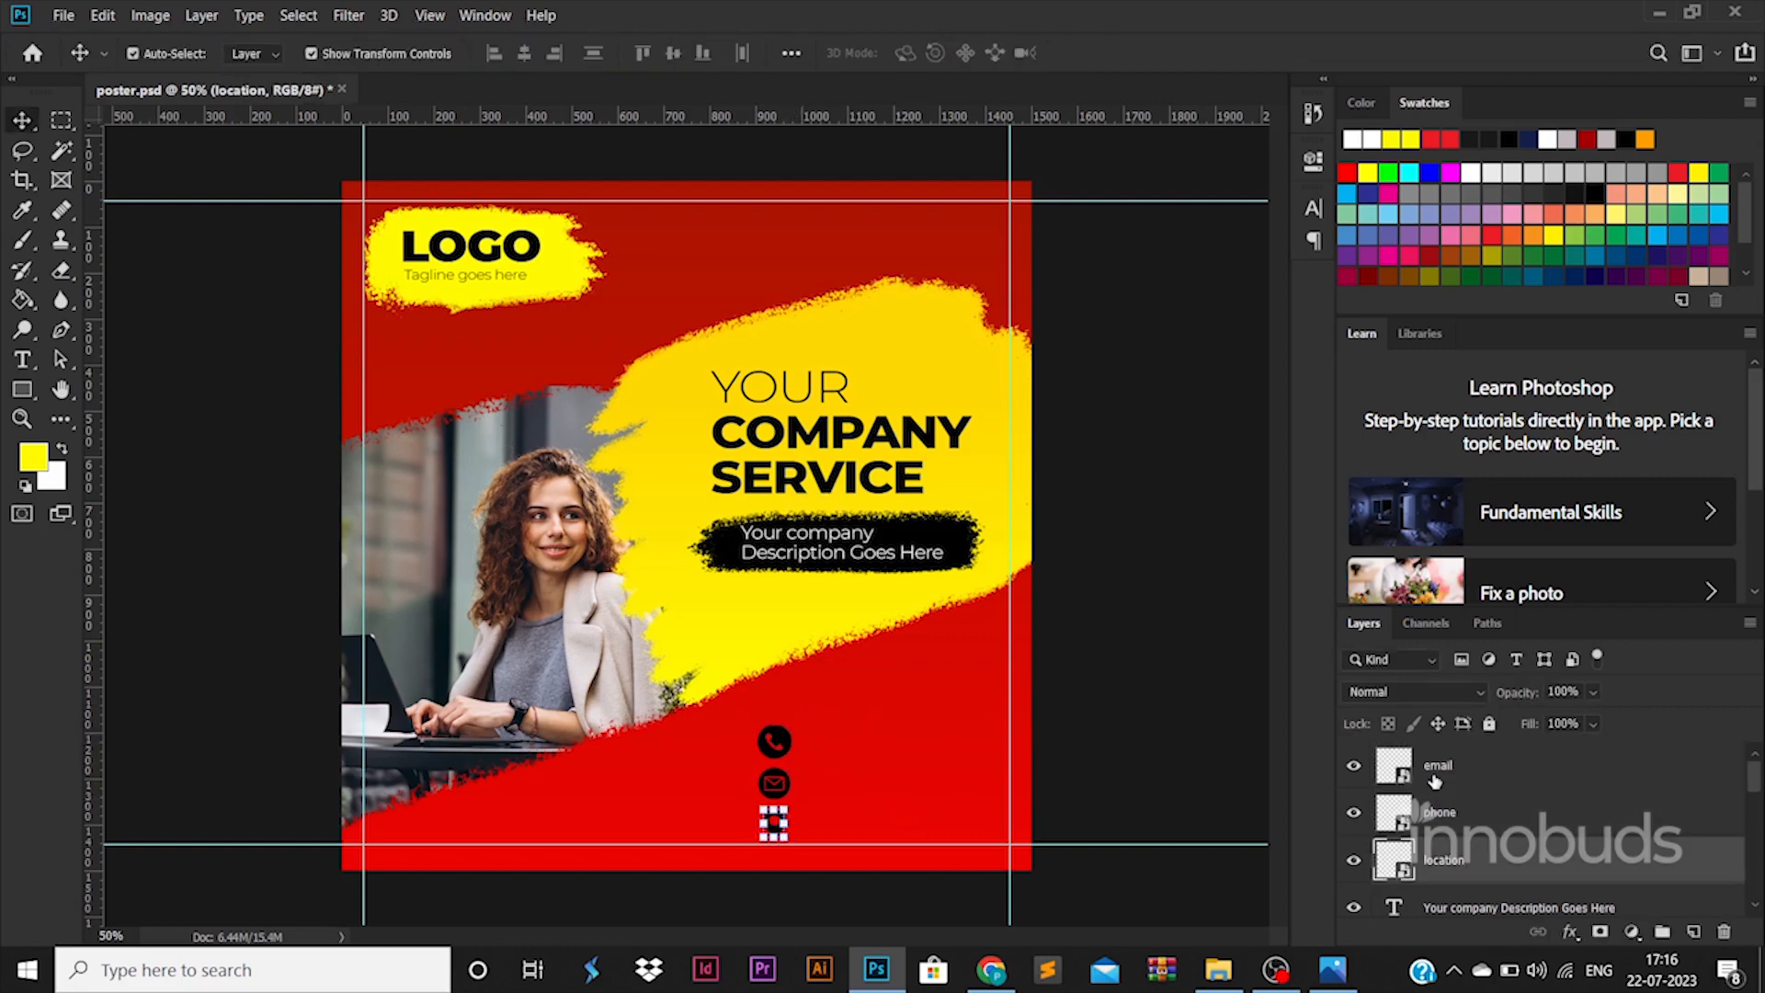
pyautogui.keyDown('shift'); pyautogui.click(1435, 775); pyautogui.keyUp('shift')
pyautogui.moveTo(775, 749)
pyautogui.mouseDown()
pyautogui.moveTo(726, 750)
pyautogui.moveTo(741, 752)
pyautogui.mouseUp()
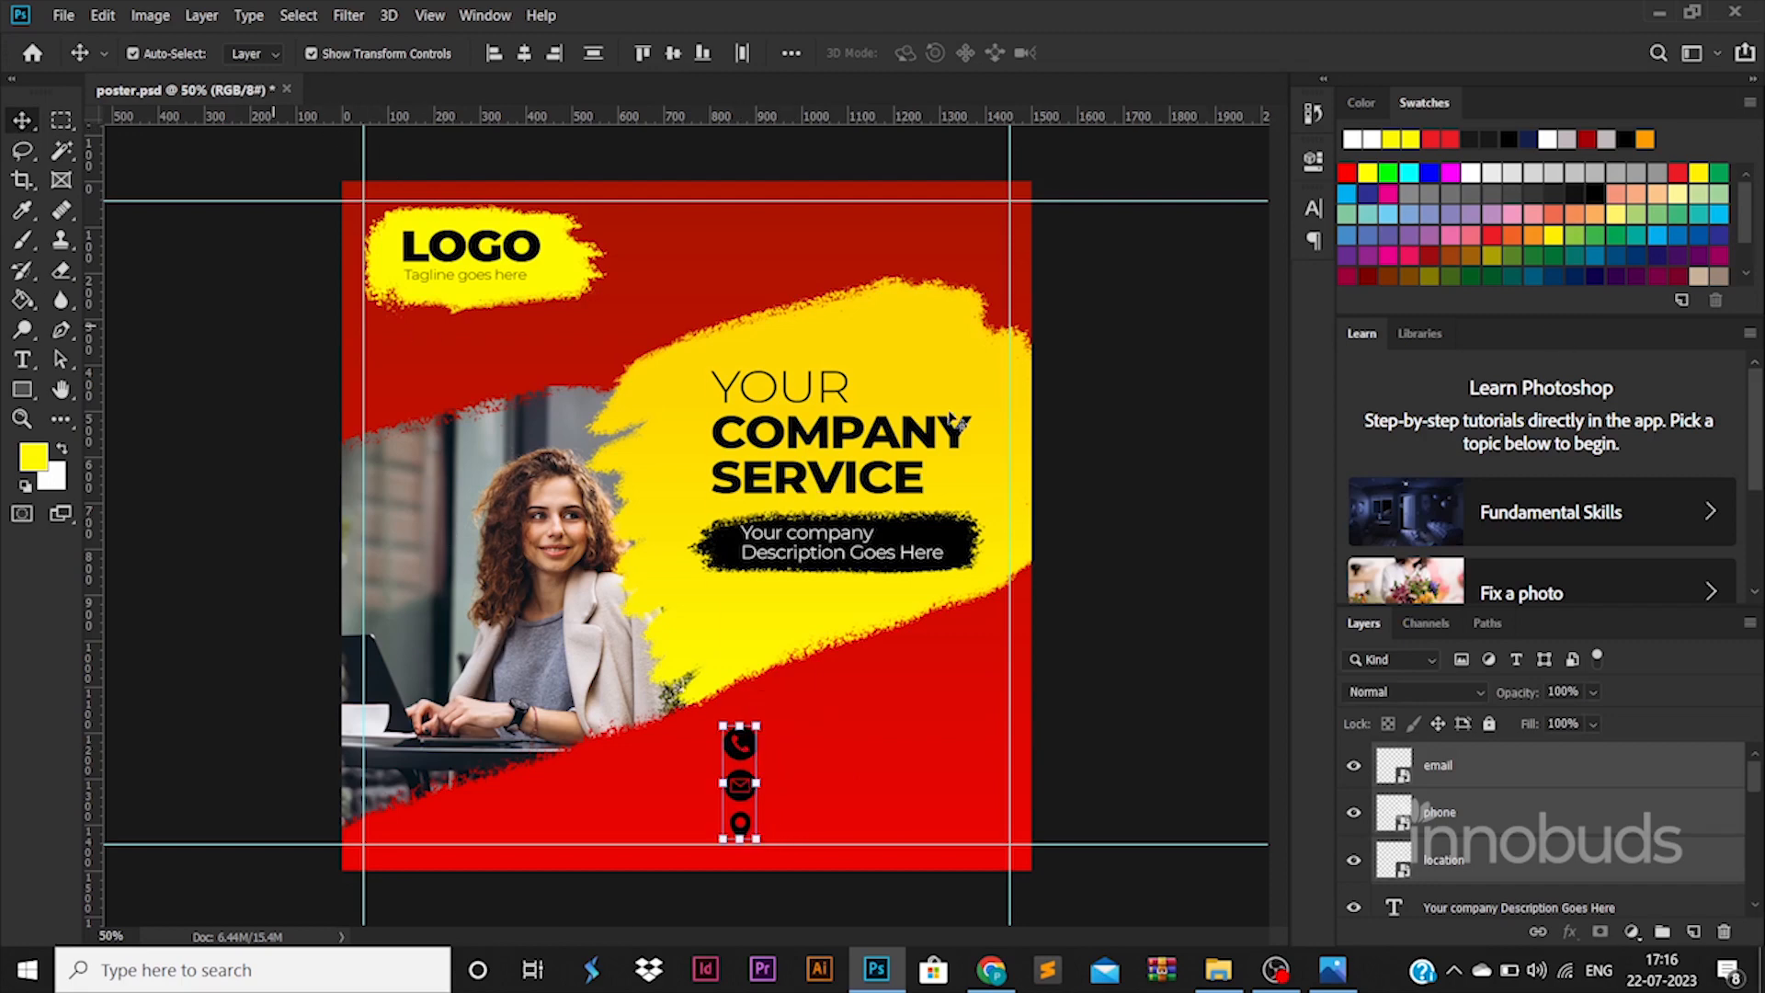
pyautogui.moveTo(956, 421); pyautogui.dragTo(1030, 758)
# - Replace the copied headline with the phone number in ExtraBold at 45 pt
pyautogui.doubleClick(913, 751)
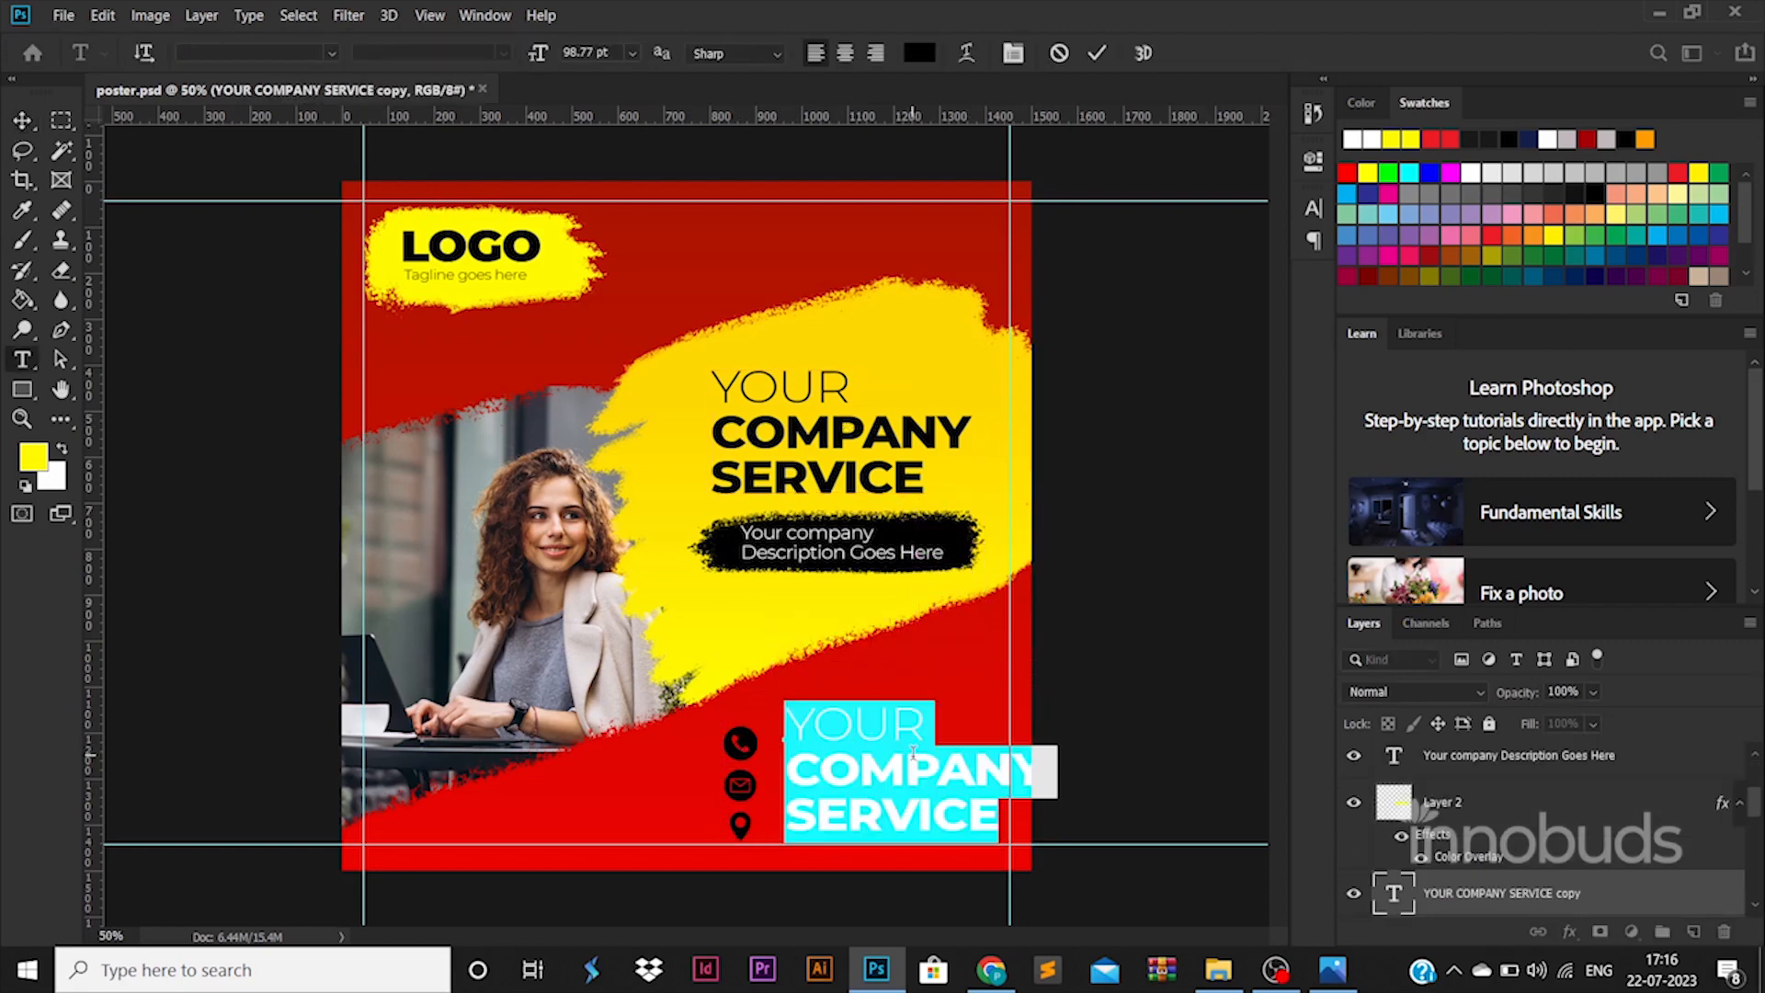
pyautogui.click(912, 751)
pyautogui.hotkey('ctrl', 'a')
pyautogui.press('BackSpace')
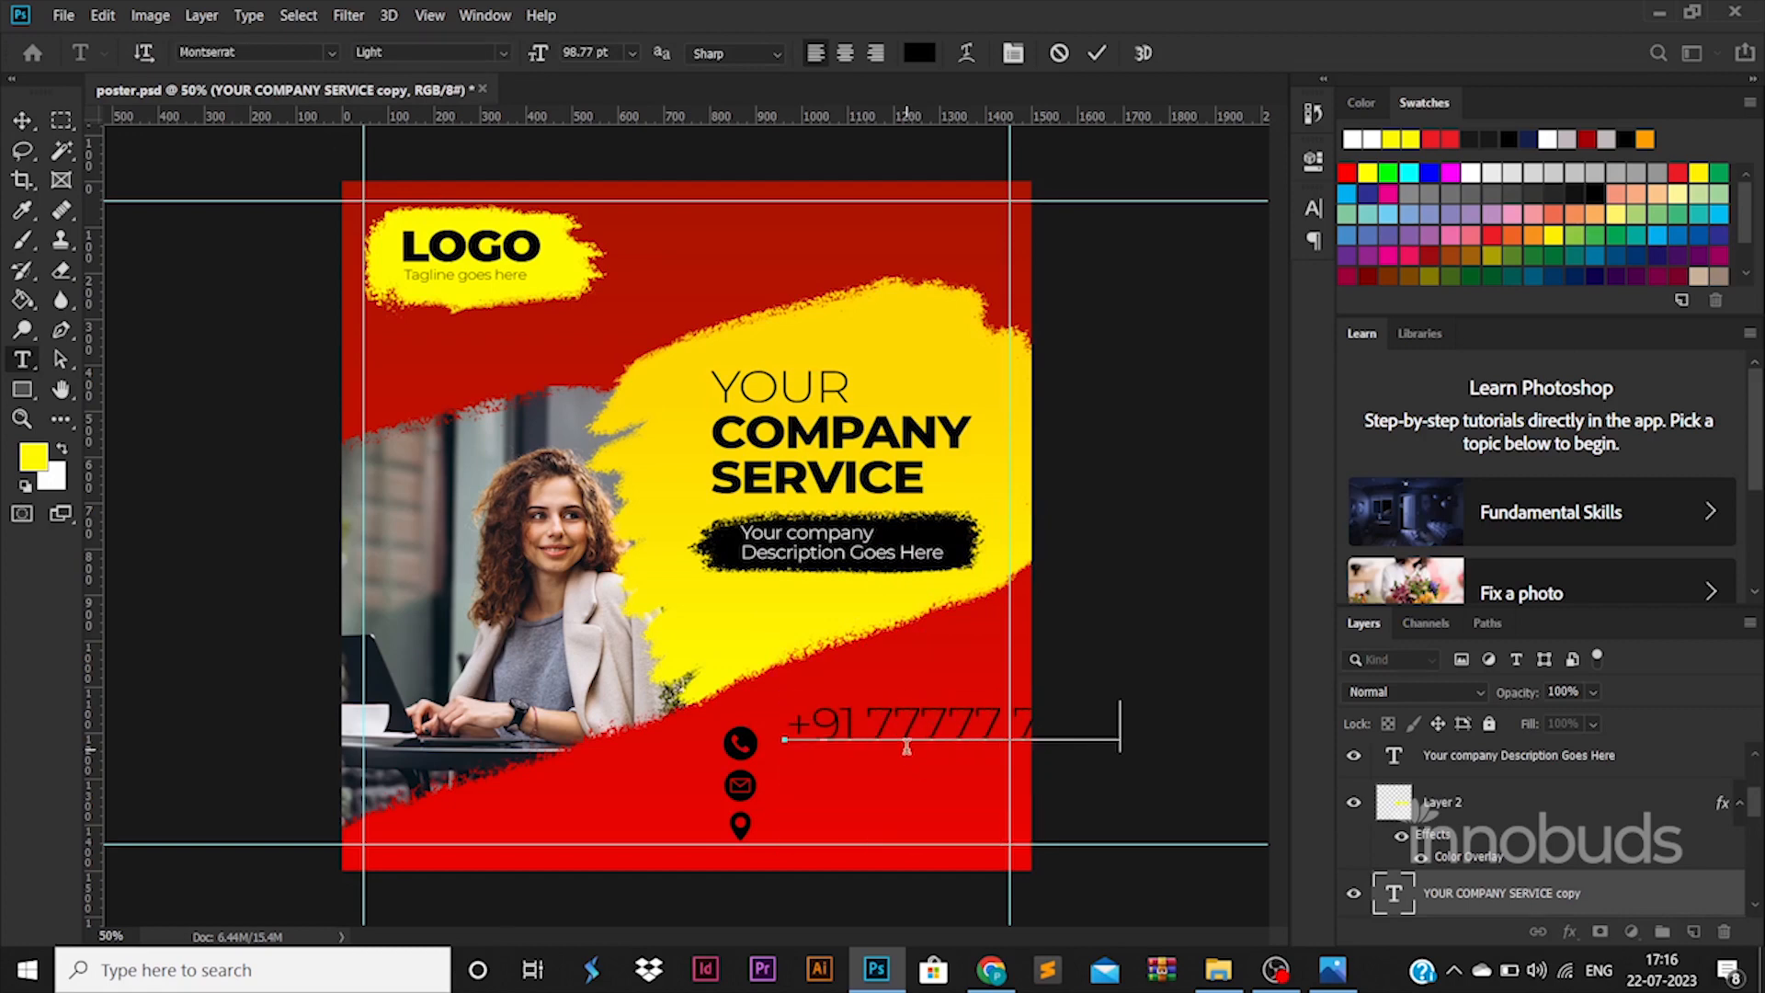
pyautogui.hotkey('ctrl', 'a')
pyautogui.click(511, 52)
pyautogui.click(441, 323)
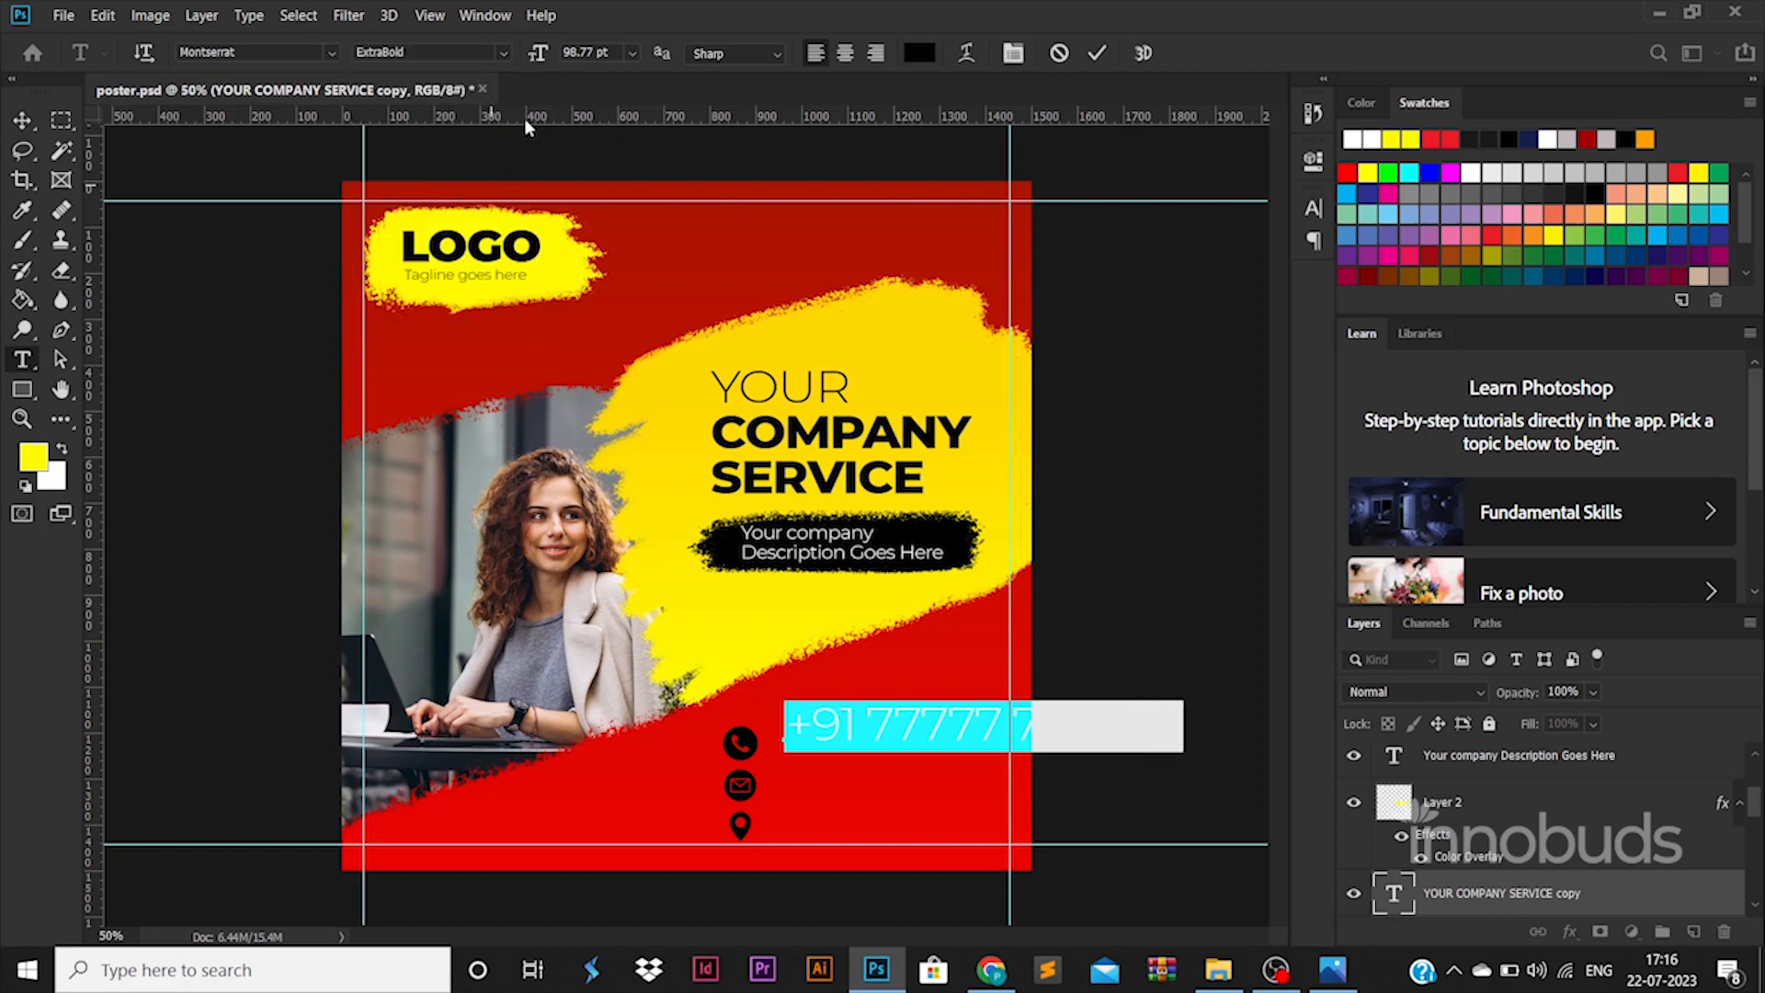
pyautogui.press('Tab')
pyautogui.write('45')
pyautogui.press('Return')
pyautogui.click(23, 121)
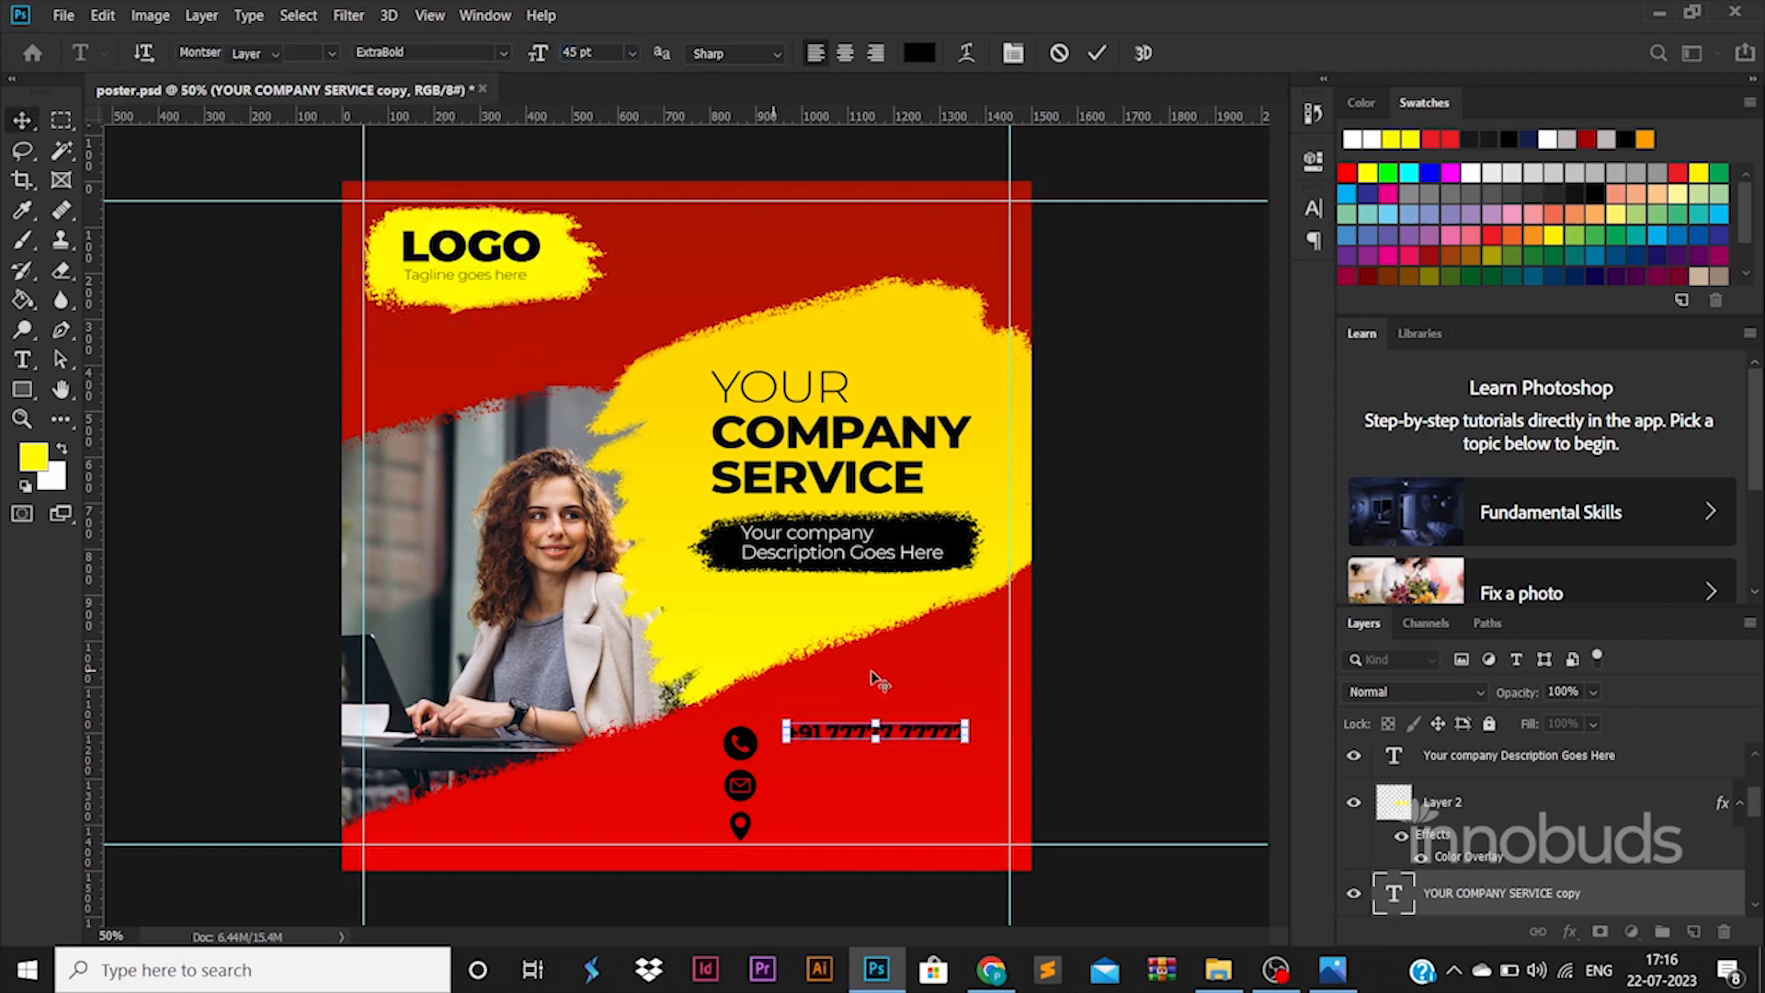
# - Enlarge and reposition the phone number text next to the phone icon
pyautogui.moveTo(965, 745); pyautogui.dragTo(926, 747)
pyautogui.moveTo(987, 731)
pyautogui.mouseDown()
pyautogui.moveTo(1011, 726)
pyautogui.moveTo(973, 749)
pyautogui.mouseUp()
pyautogui.press('Return')
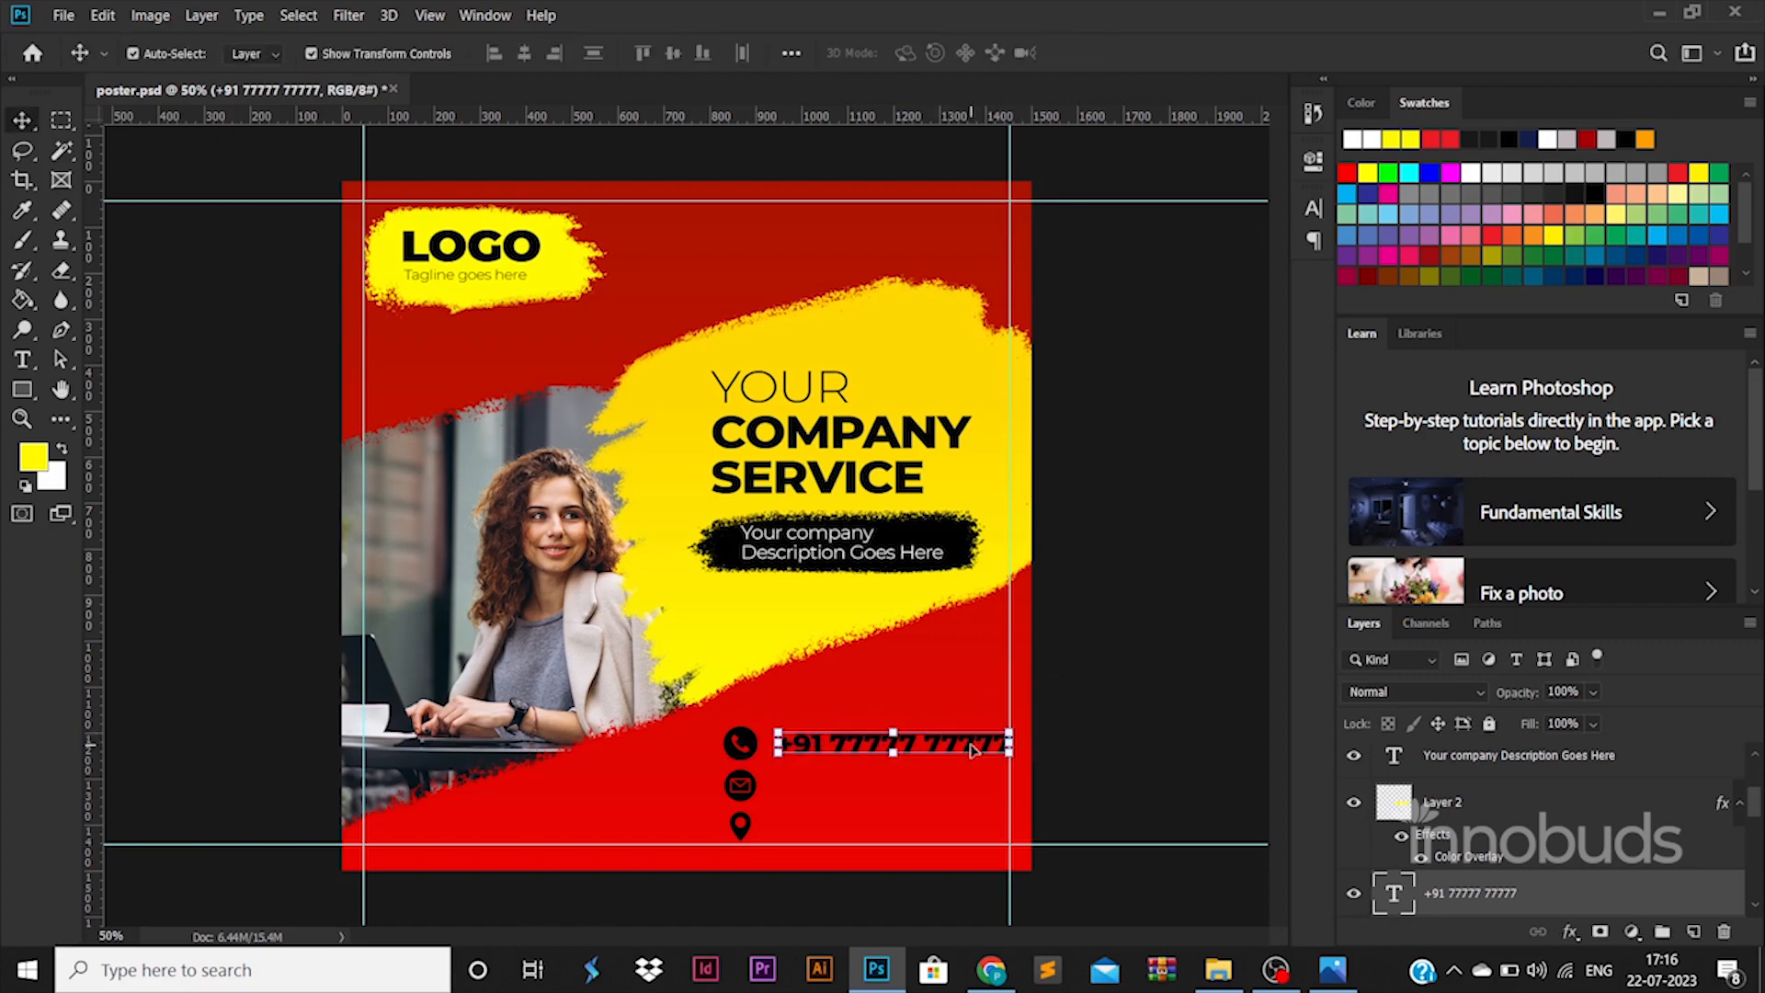
pyautogui.moveTo(775, 726); pyautogui.dragTo(764, 728)
pyautogui.press('Return')
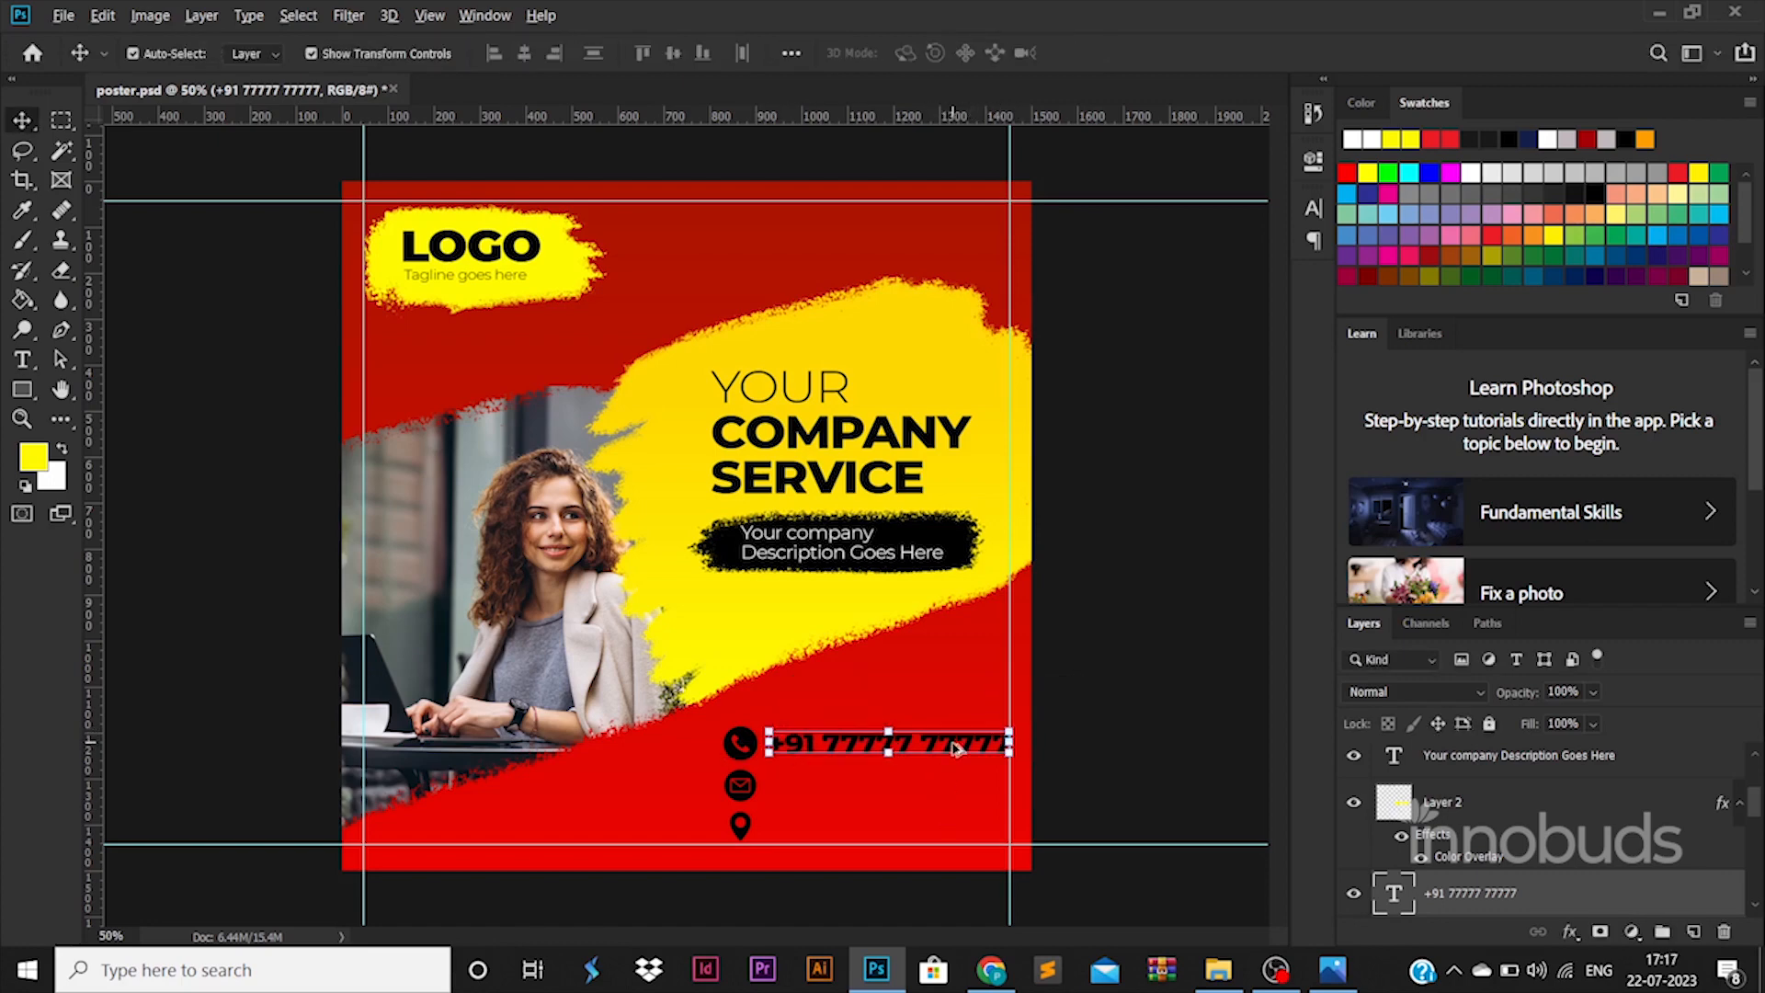
# - Duplicate the number beside the email icon as the e-mail address in Regular 40 pt
pyautogui.moveTo(956, 747); pyautogui.dragTo(954, 788)
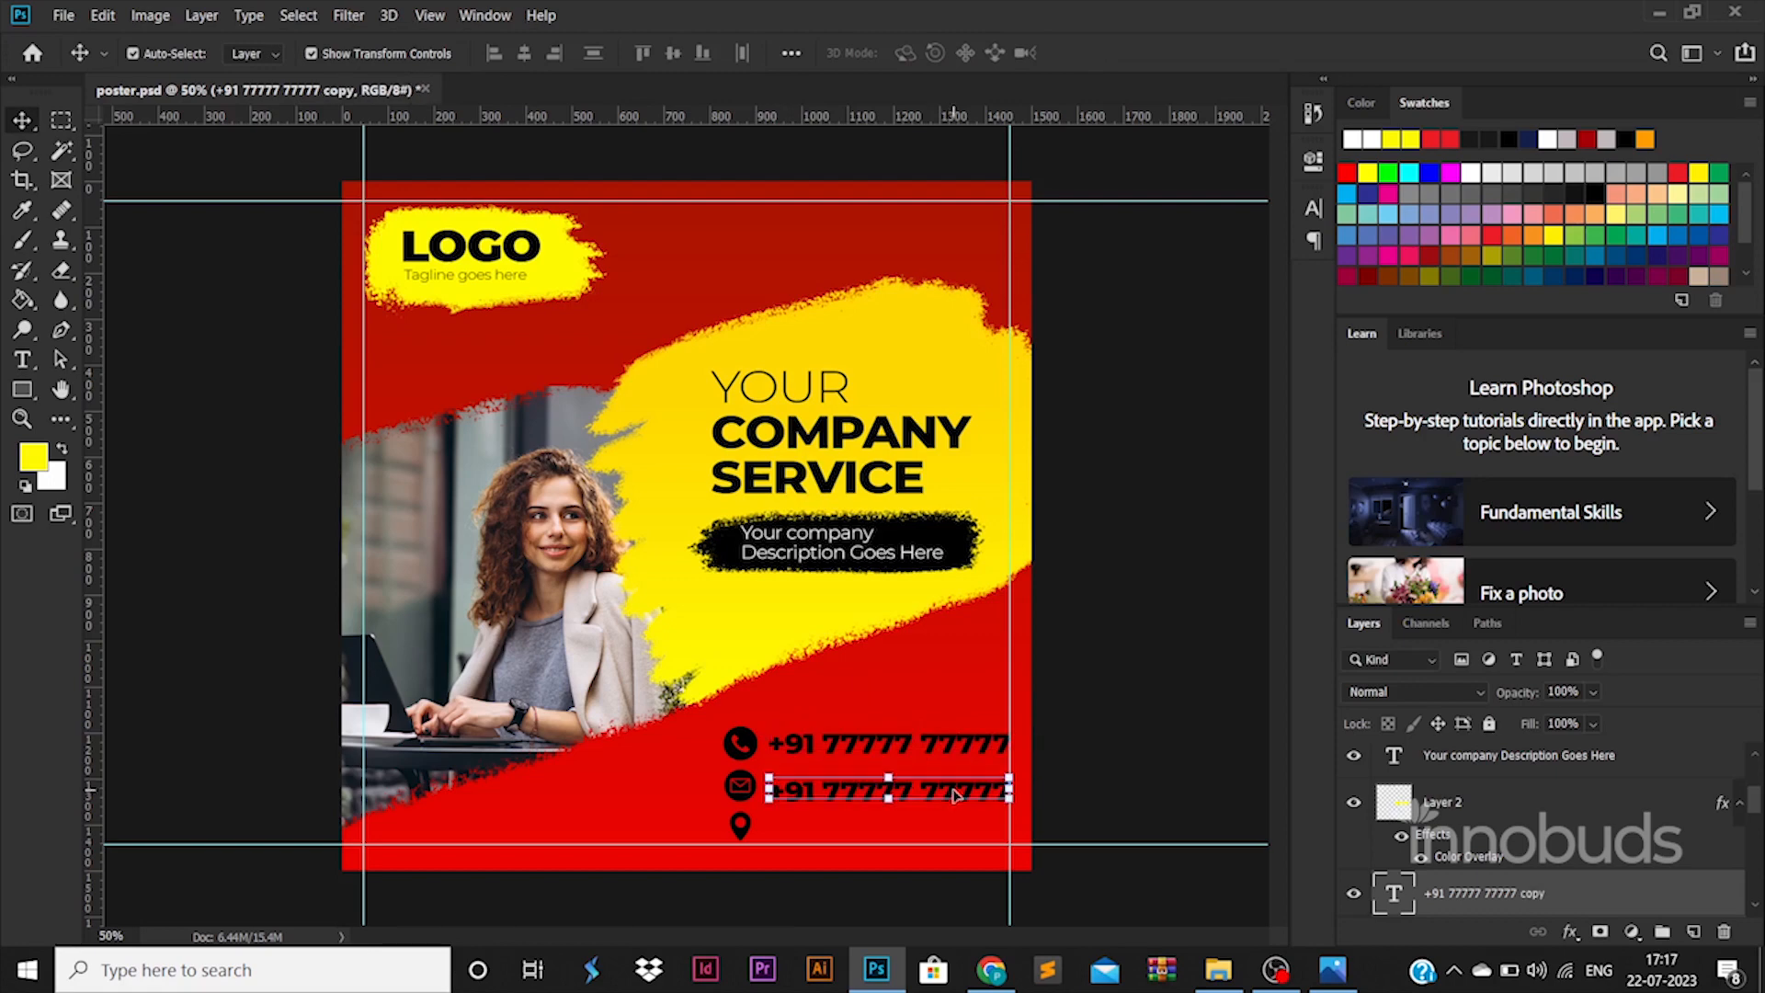
pyautogui.doubleClick(956, 787)
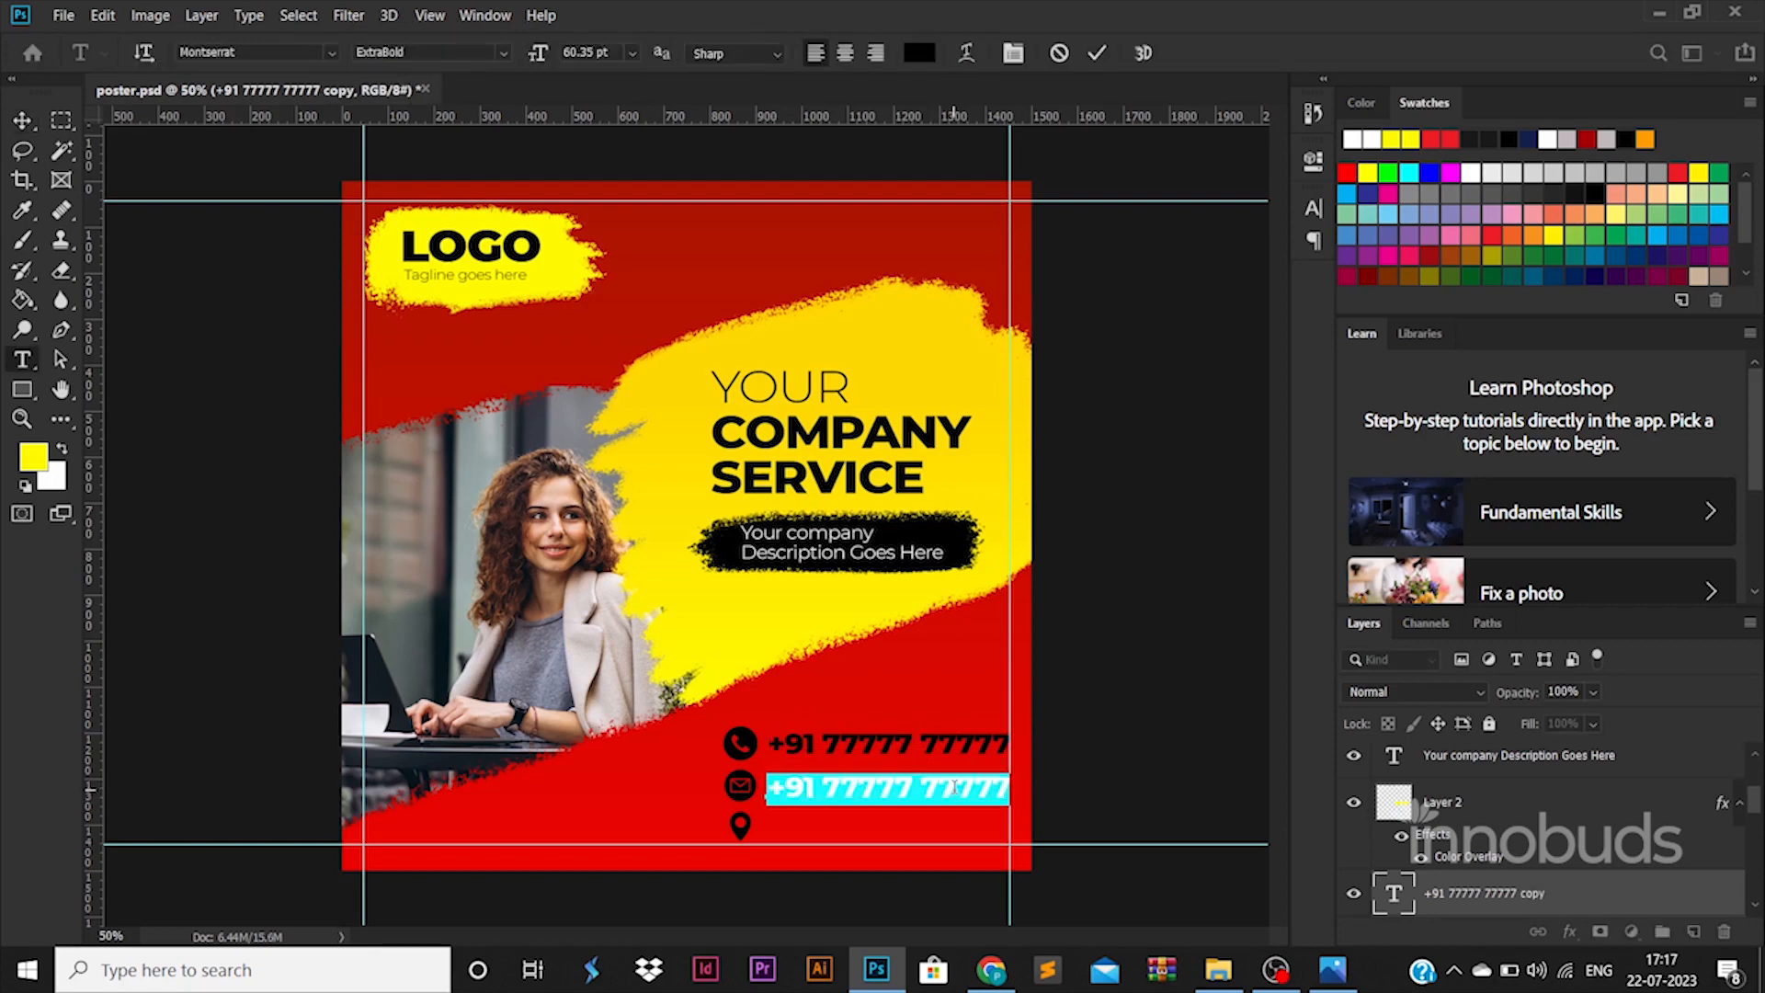
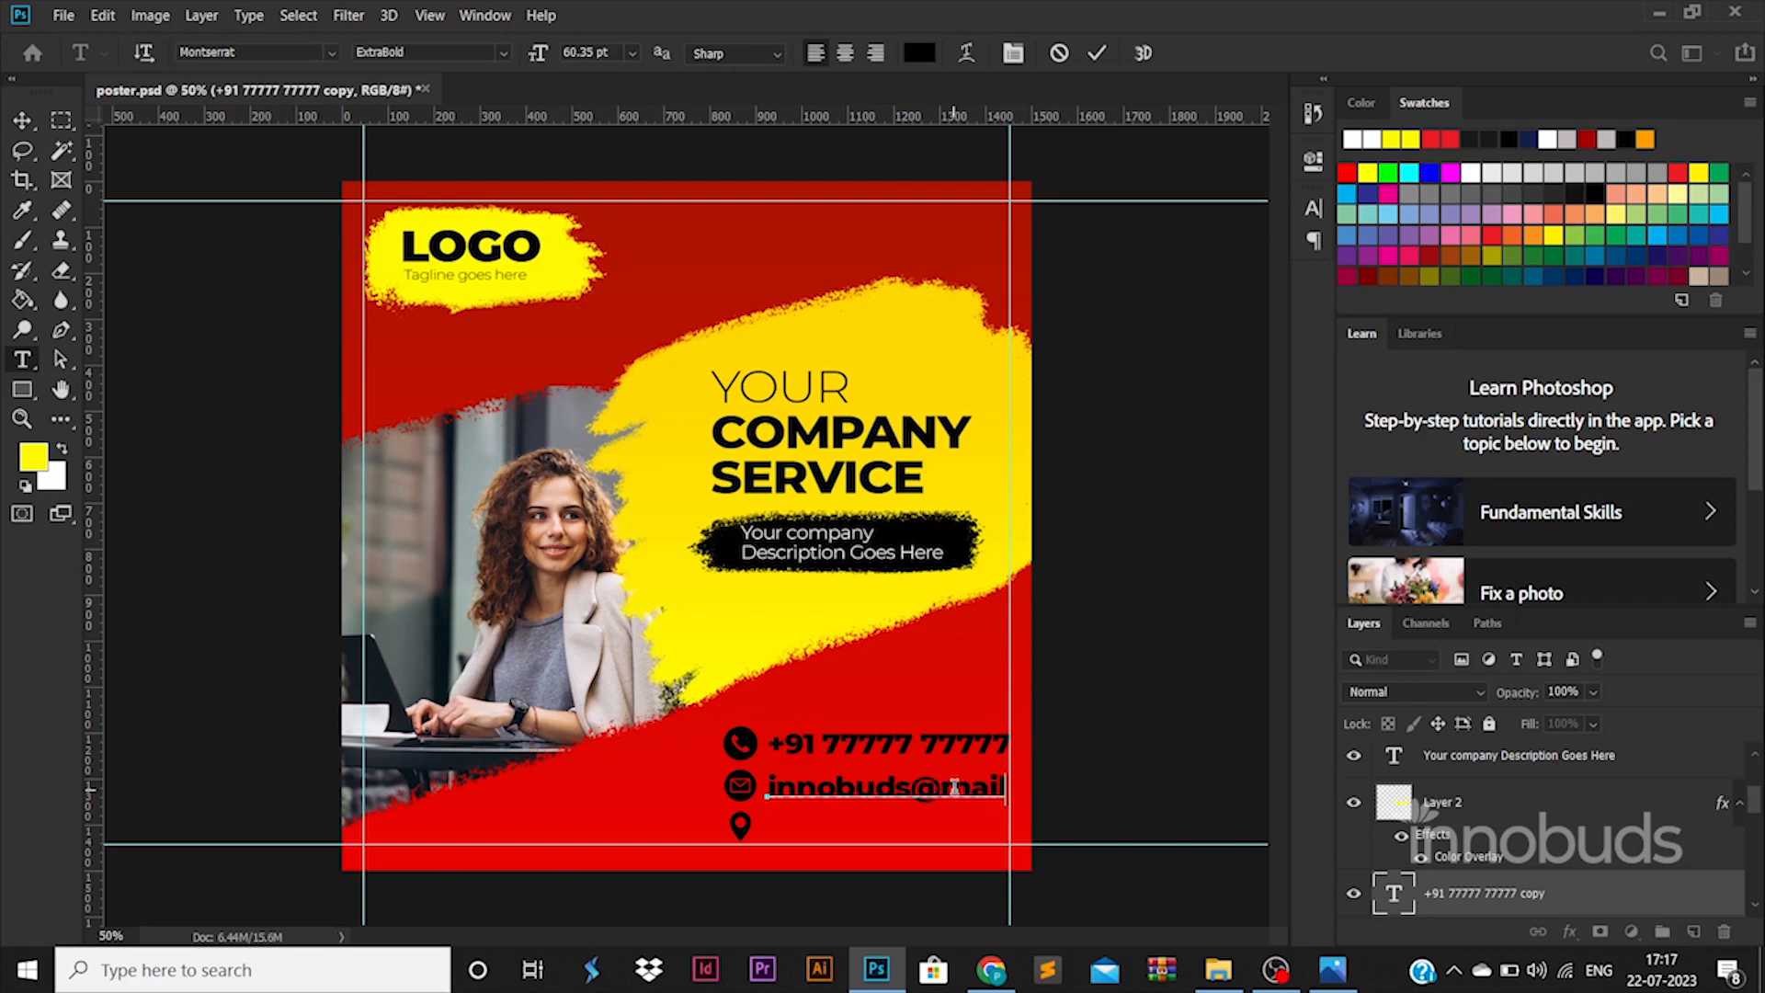
pyautogui.hotkey('ctrl', 'a')
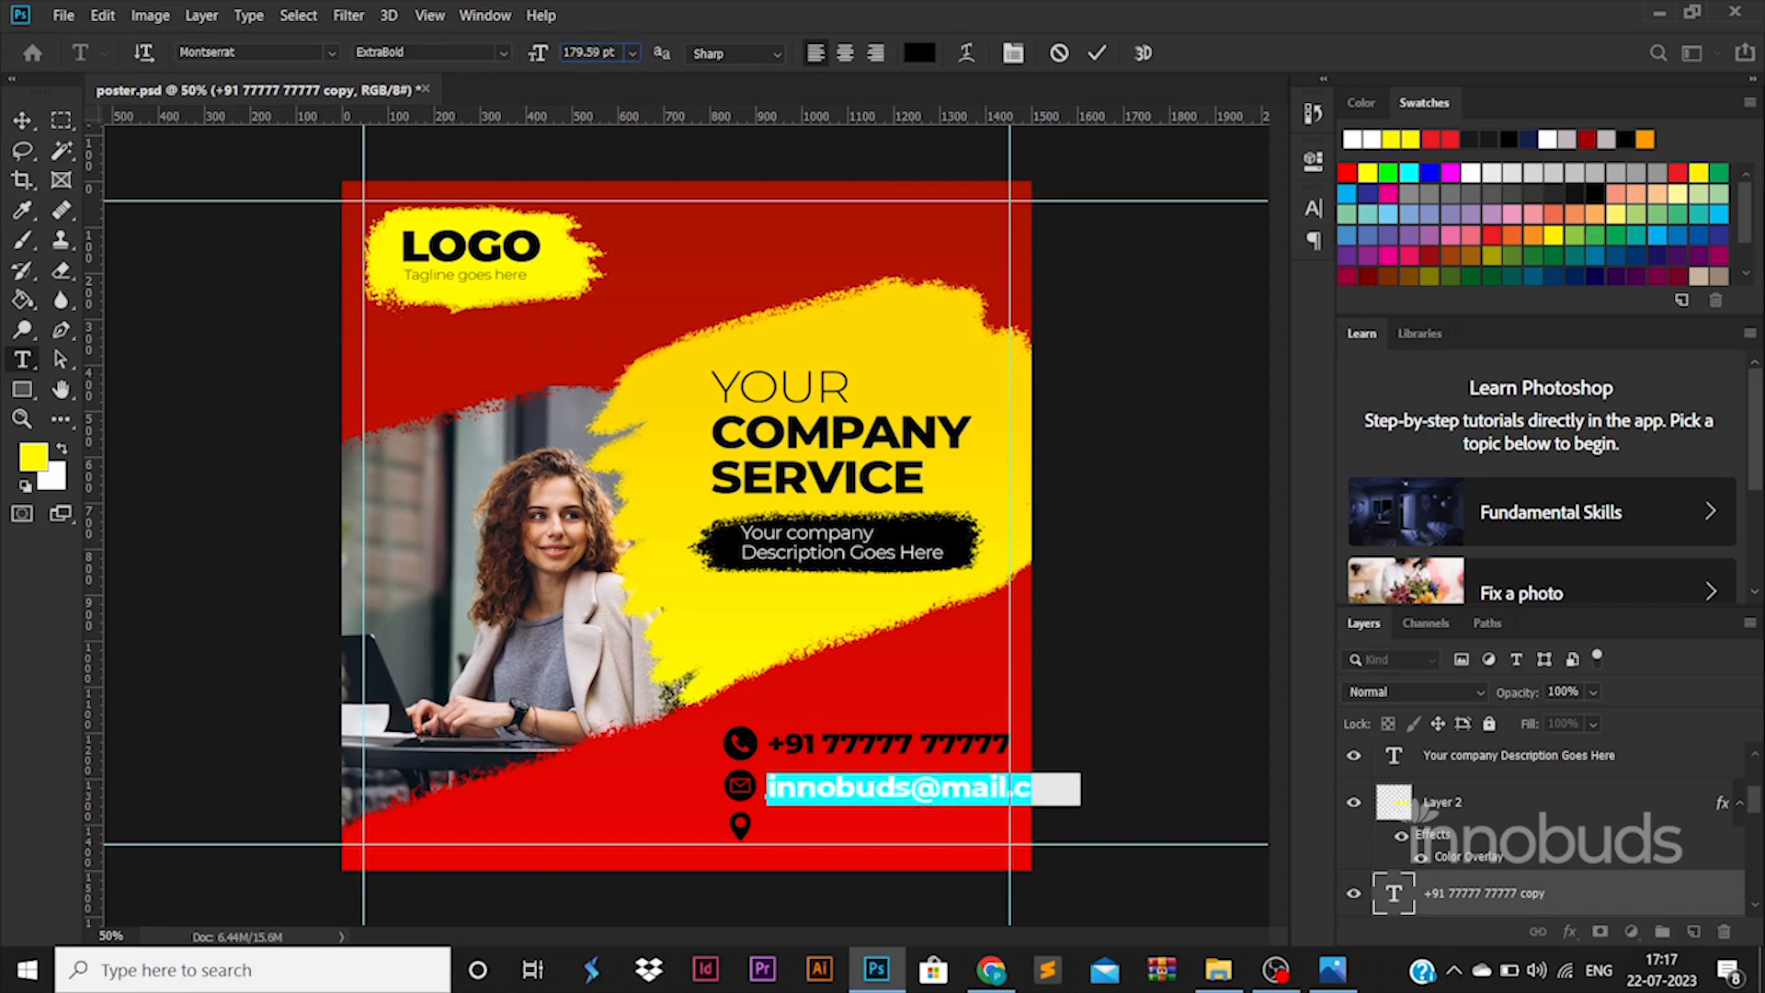
pyautogui.write('30')
pyautogui.press('Return')
pyautogui.write('40')
pyautogui.press('Return')
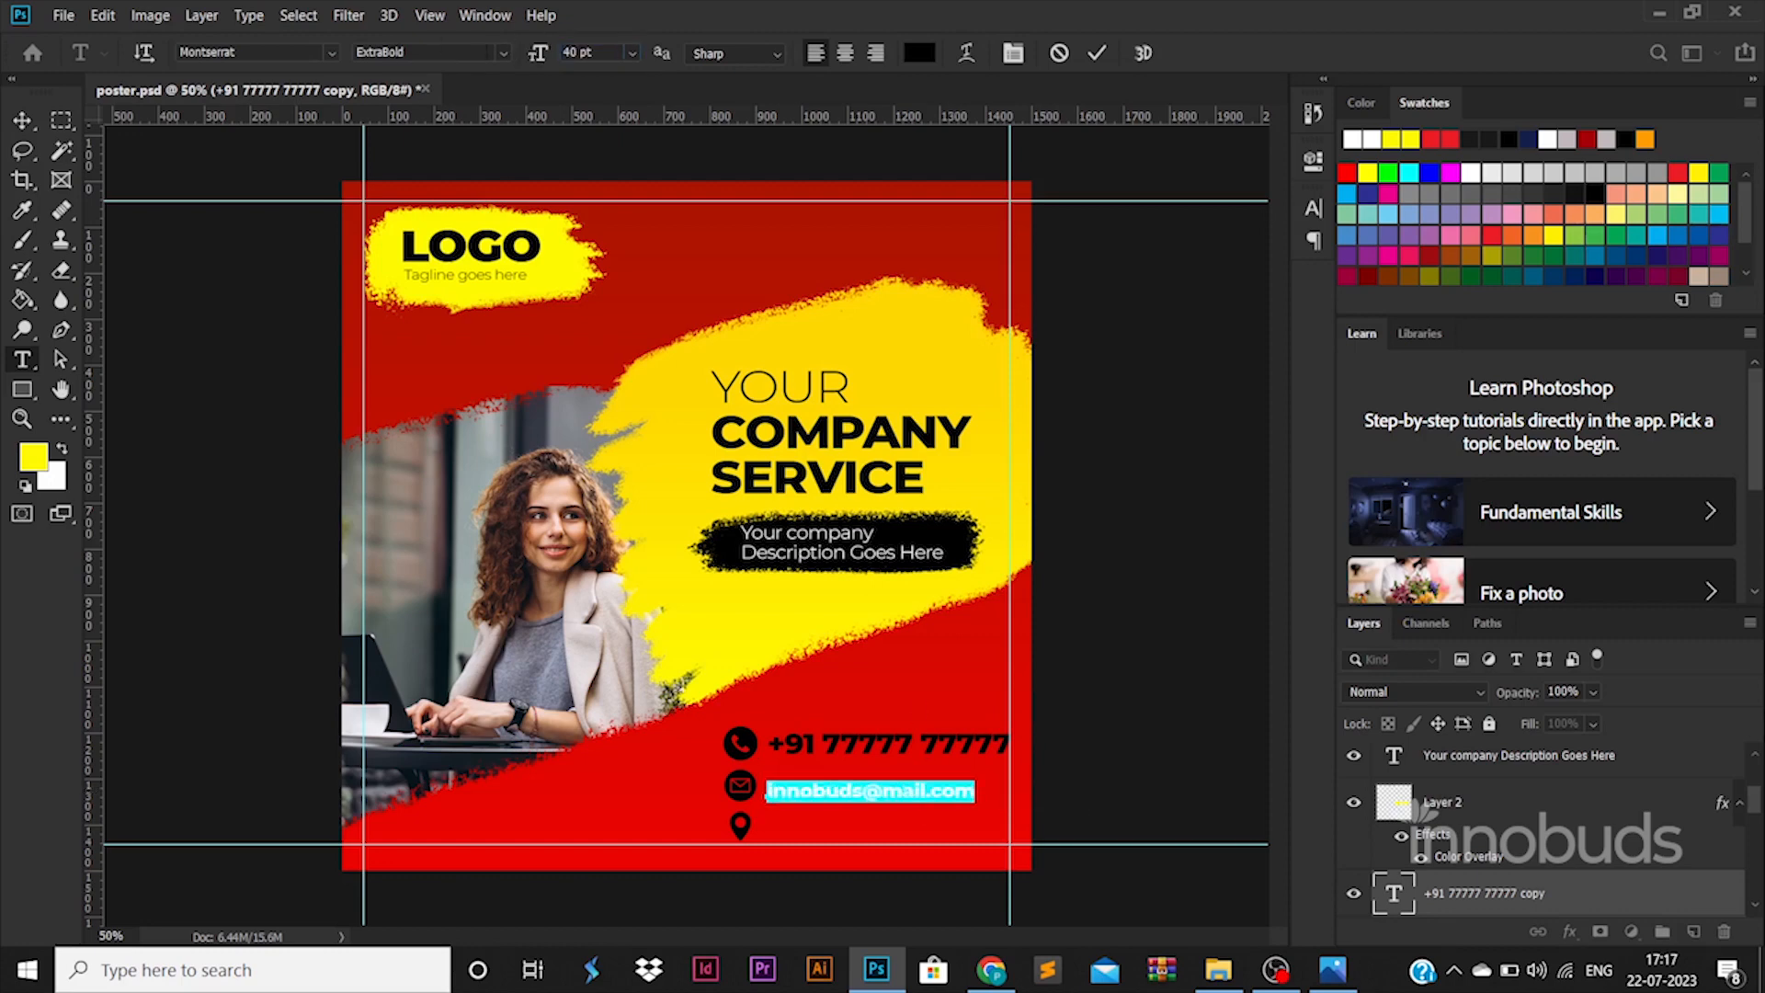
pyautogui.click(503, 54)
pyautogui.click(491, 185)
pyautogui.click(22, 121)
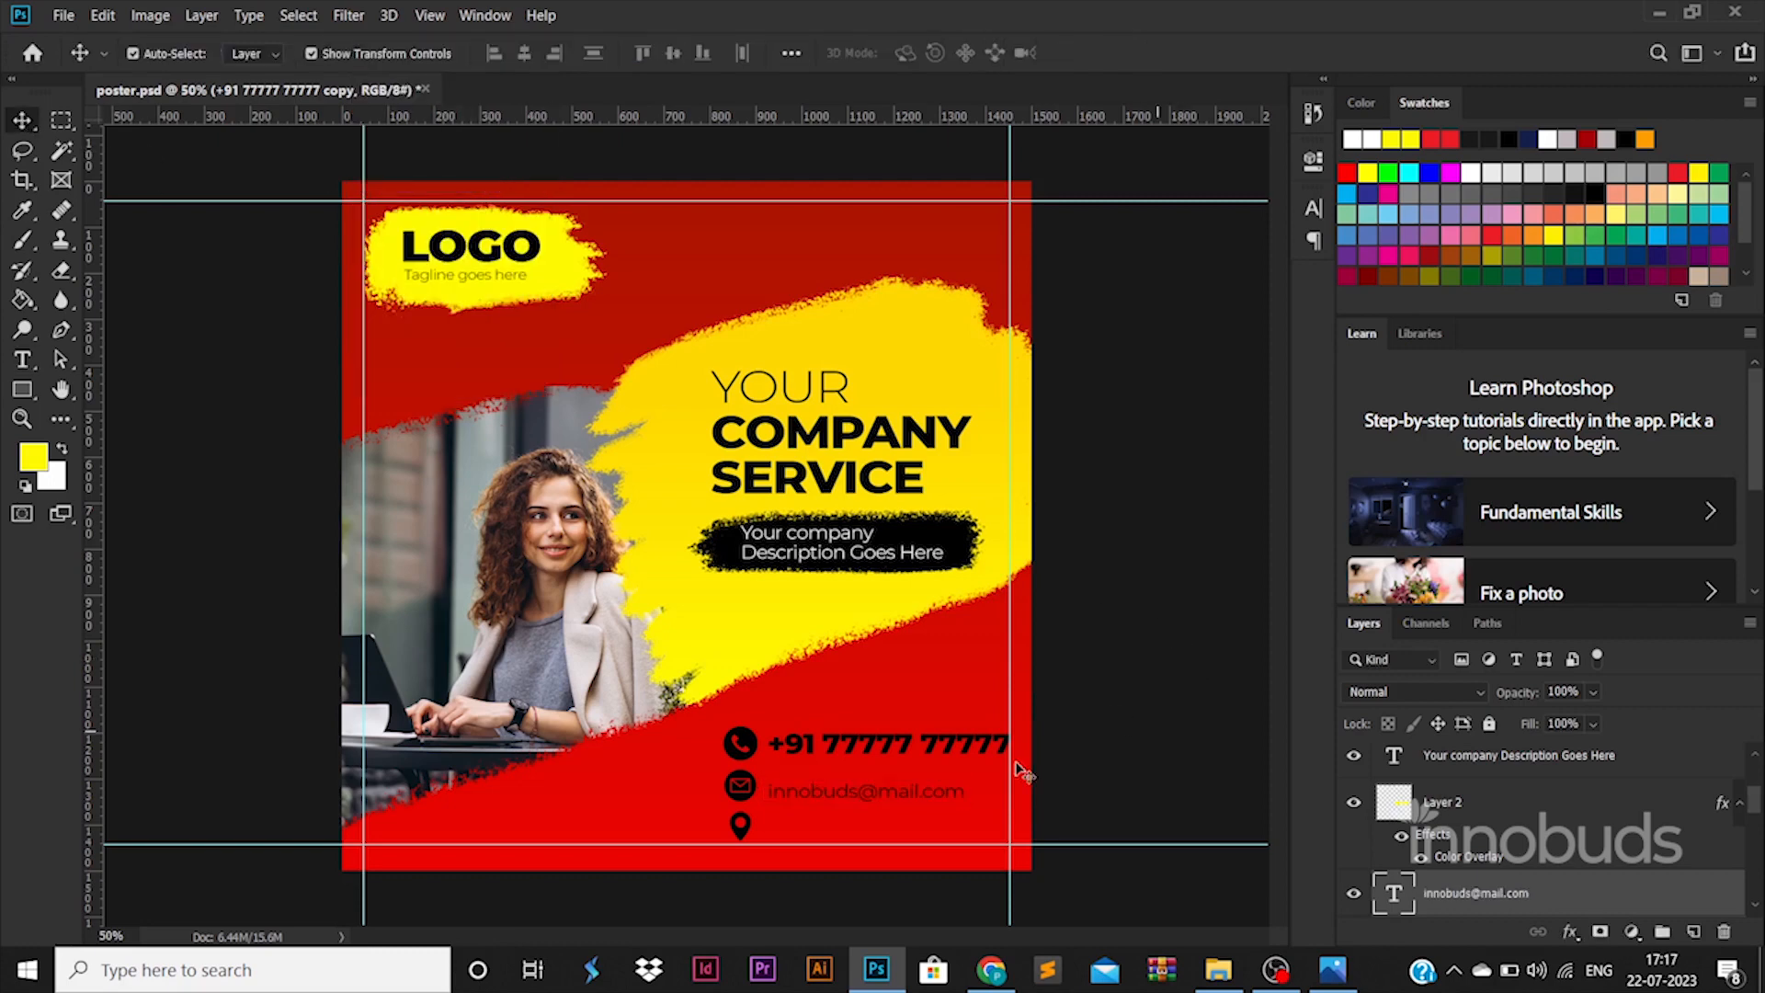
# - Add a 'company location' copy beside the location pin and select the three text layers
pyautogui.moveTo(1023, 772); pyautogui.dragTo(1023, 806)
pyautogui.doubleClick(937, 825)
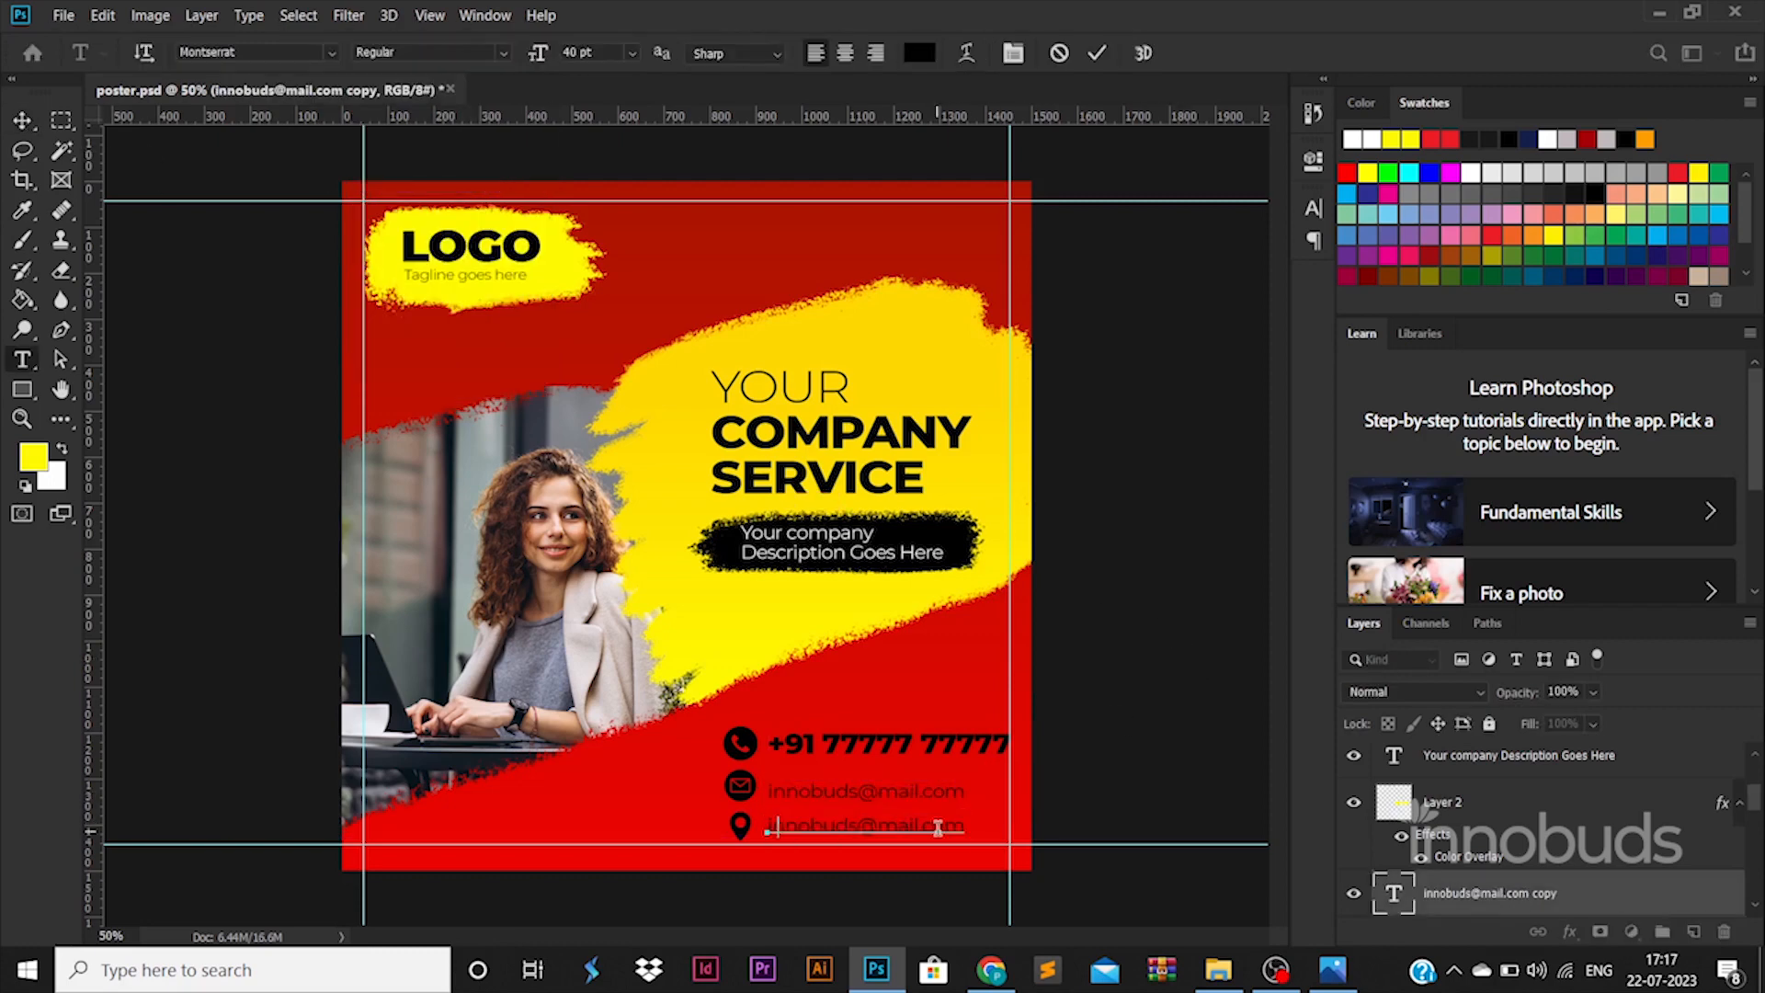
pyautogui.click(23, 120)
pyautogui.scroll(-1, 1475, 847)
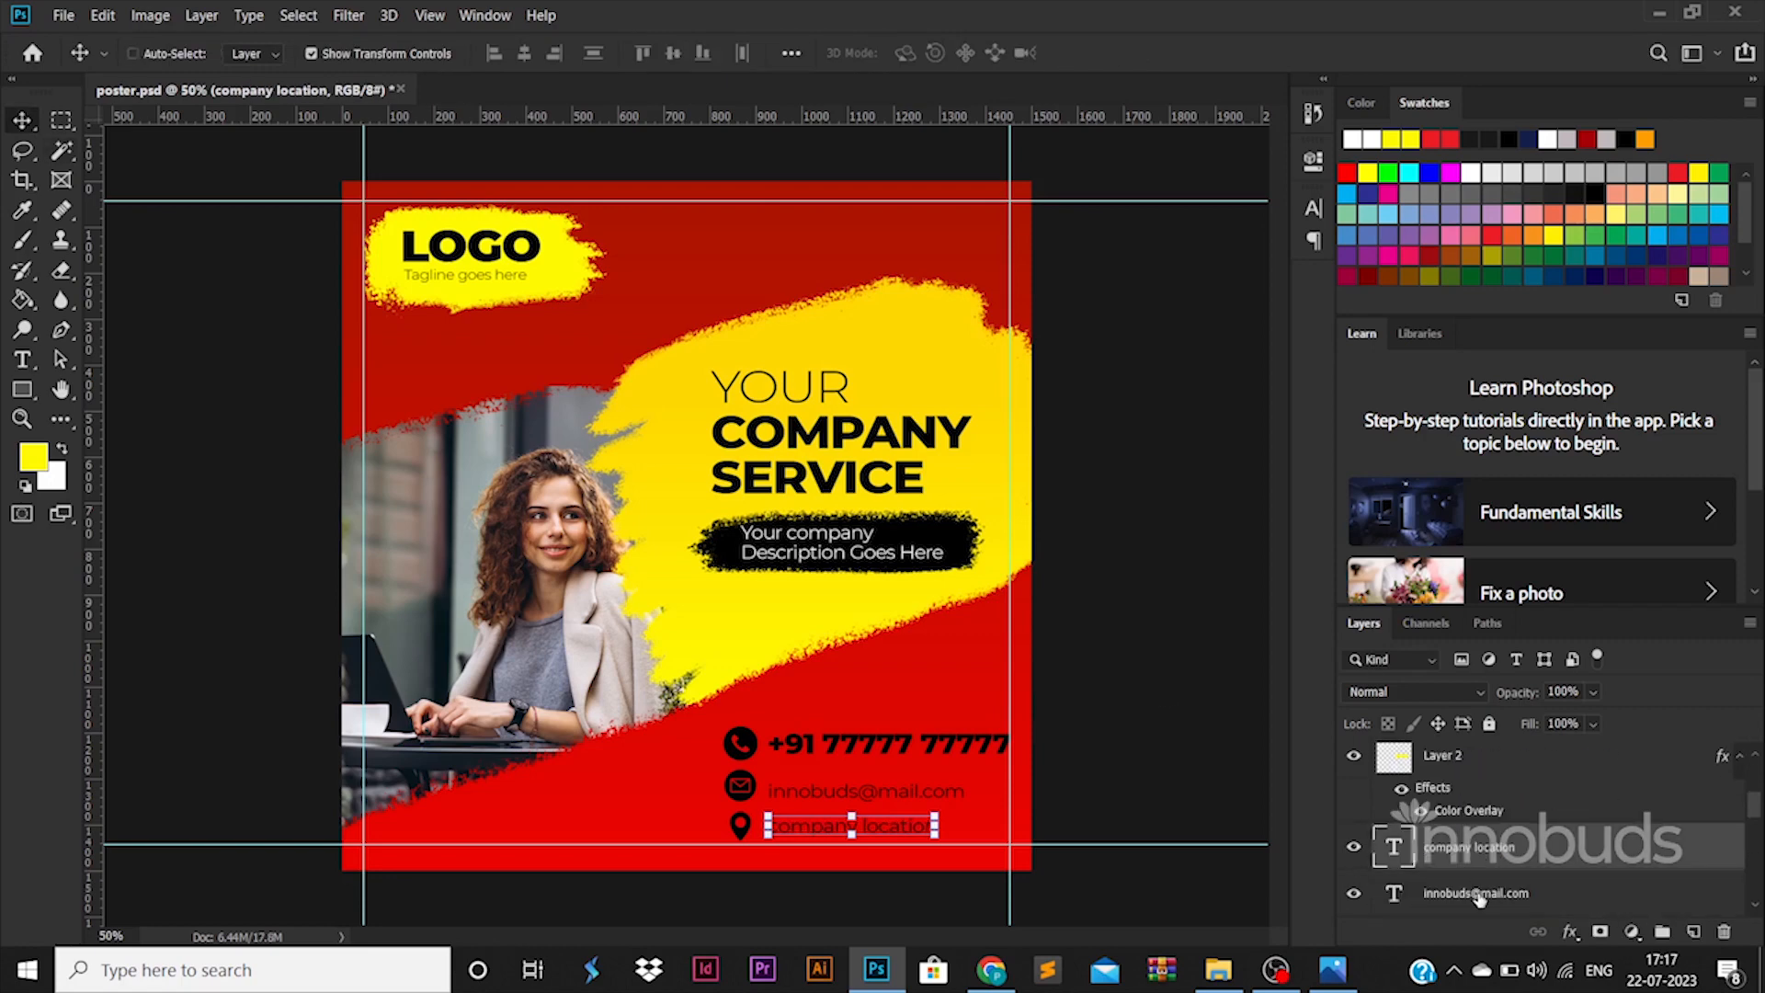
pyautogui.keyDown('ctrl'); pyautogui.click(1478, 898); pyautogui.keyUp('ctrl')
pyautogui.scroll(-1, 1478, 896)
pyautogui.keyDown('ctrl'); pyautogui.click(1478, 889); pyautogui.keyUp('ctrl')
pyautogui.scroll(-1, 1478, 889)
pyautogui.scroll(6, 1477, 886)
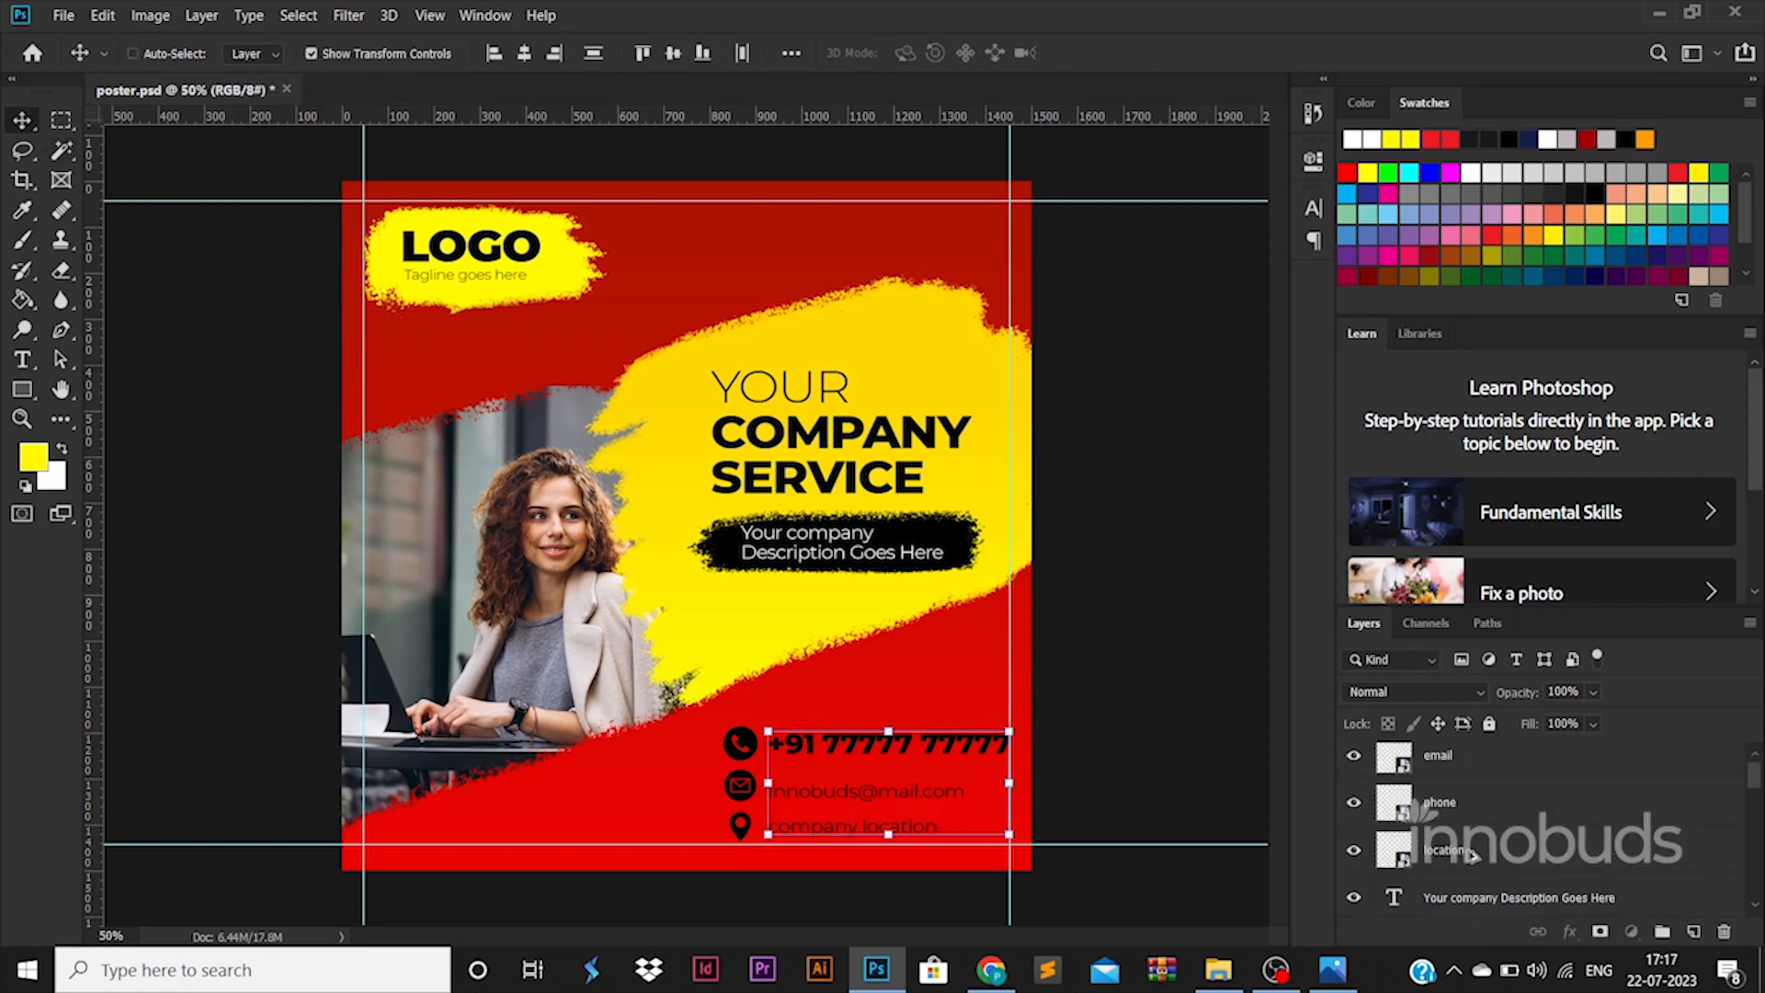
# - Group the three contact icons and give the group a white (ffffff) colour overlay
pyautogui.scroll(-3, 1471, 854)
pyautogui.scroll(3, 1465, 809)
pyautogui.keyDown('ctrl'); pyautogui.click(1469, 847); pyautogui.keyUp('ctrl')
pyautogui.keyDown('ctrl'); pyautogui.click(1469, 805); pyautogui.keyUp('ctrl')
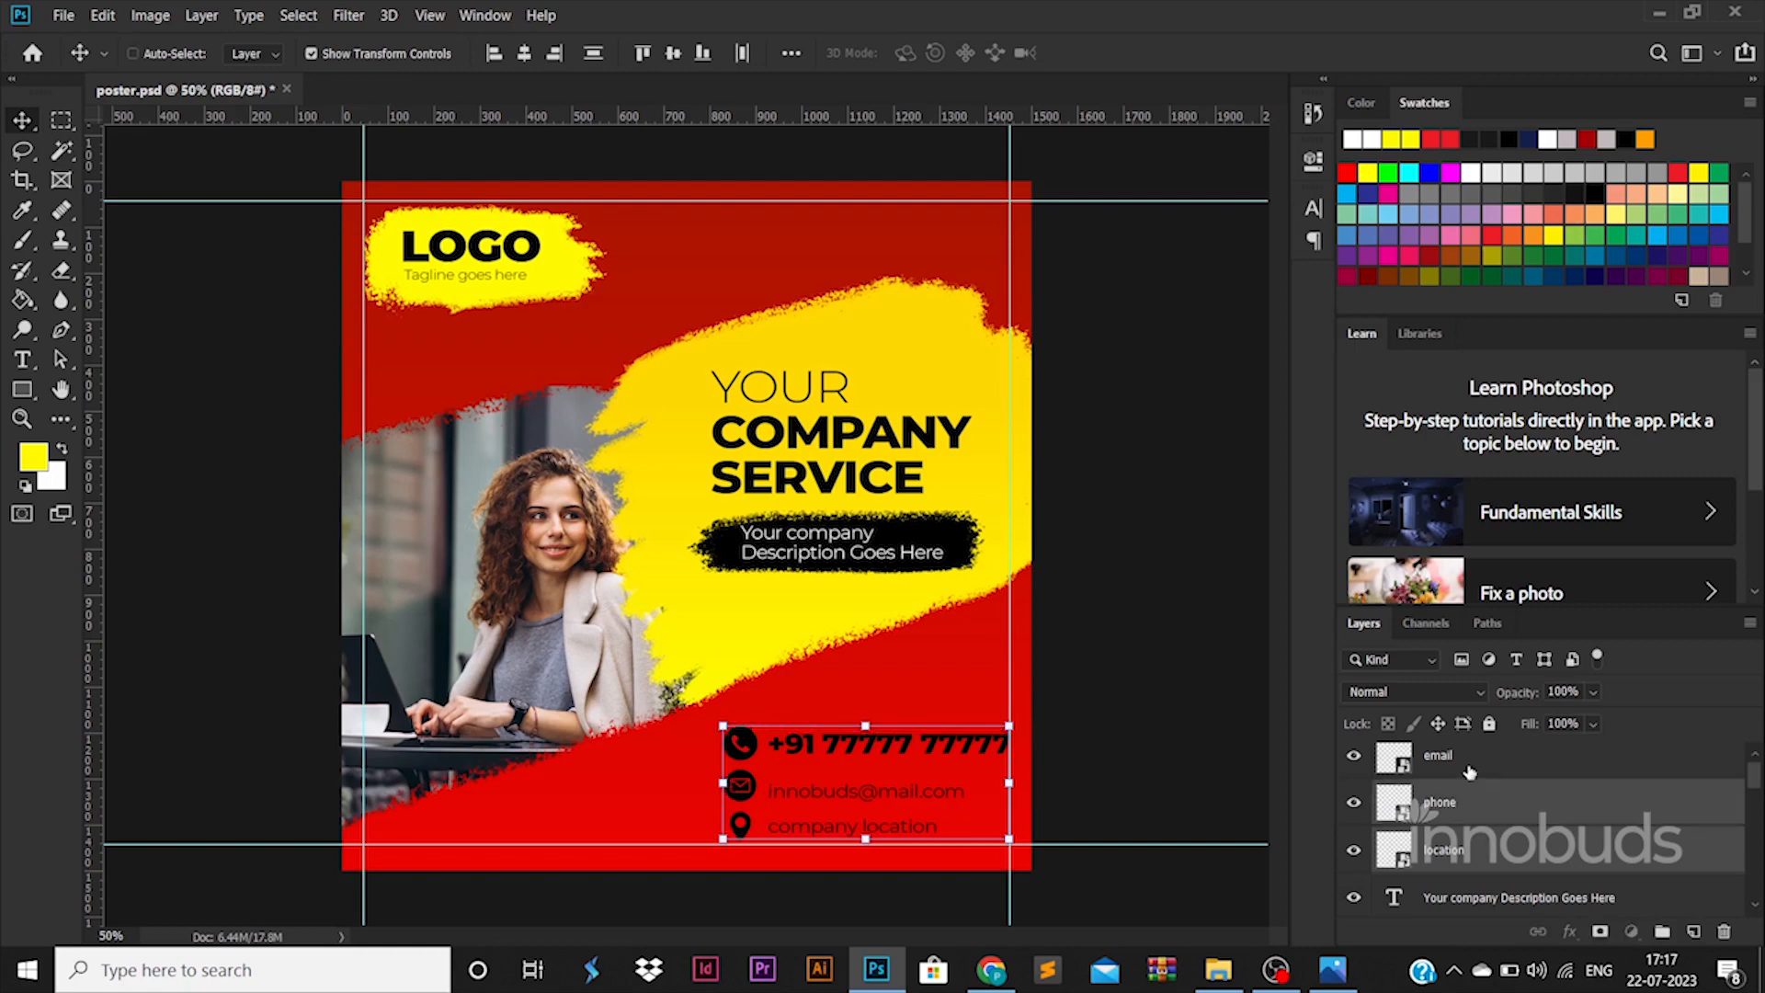
pyautogui.keyDown('ctrl'); pyautogui.click(1469, 772); pyautogui.keyUp('ctrl')
pyautogui.hotkey('ctrl', 'g')
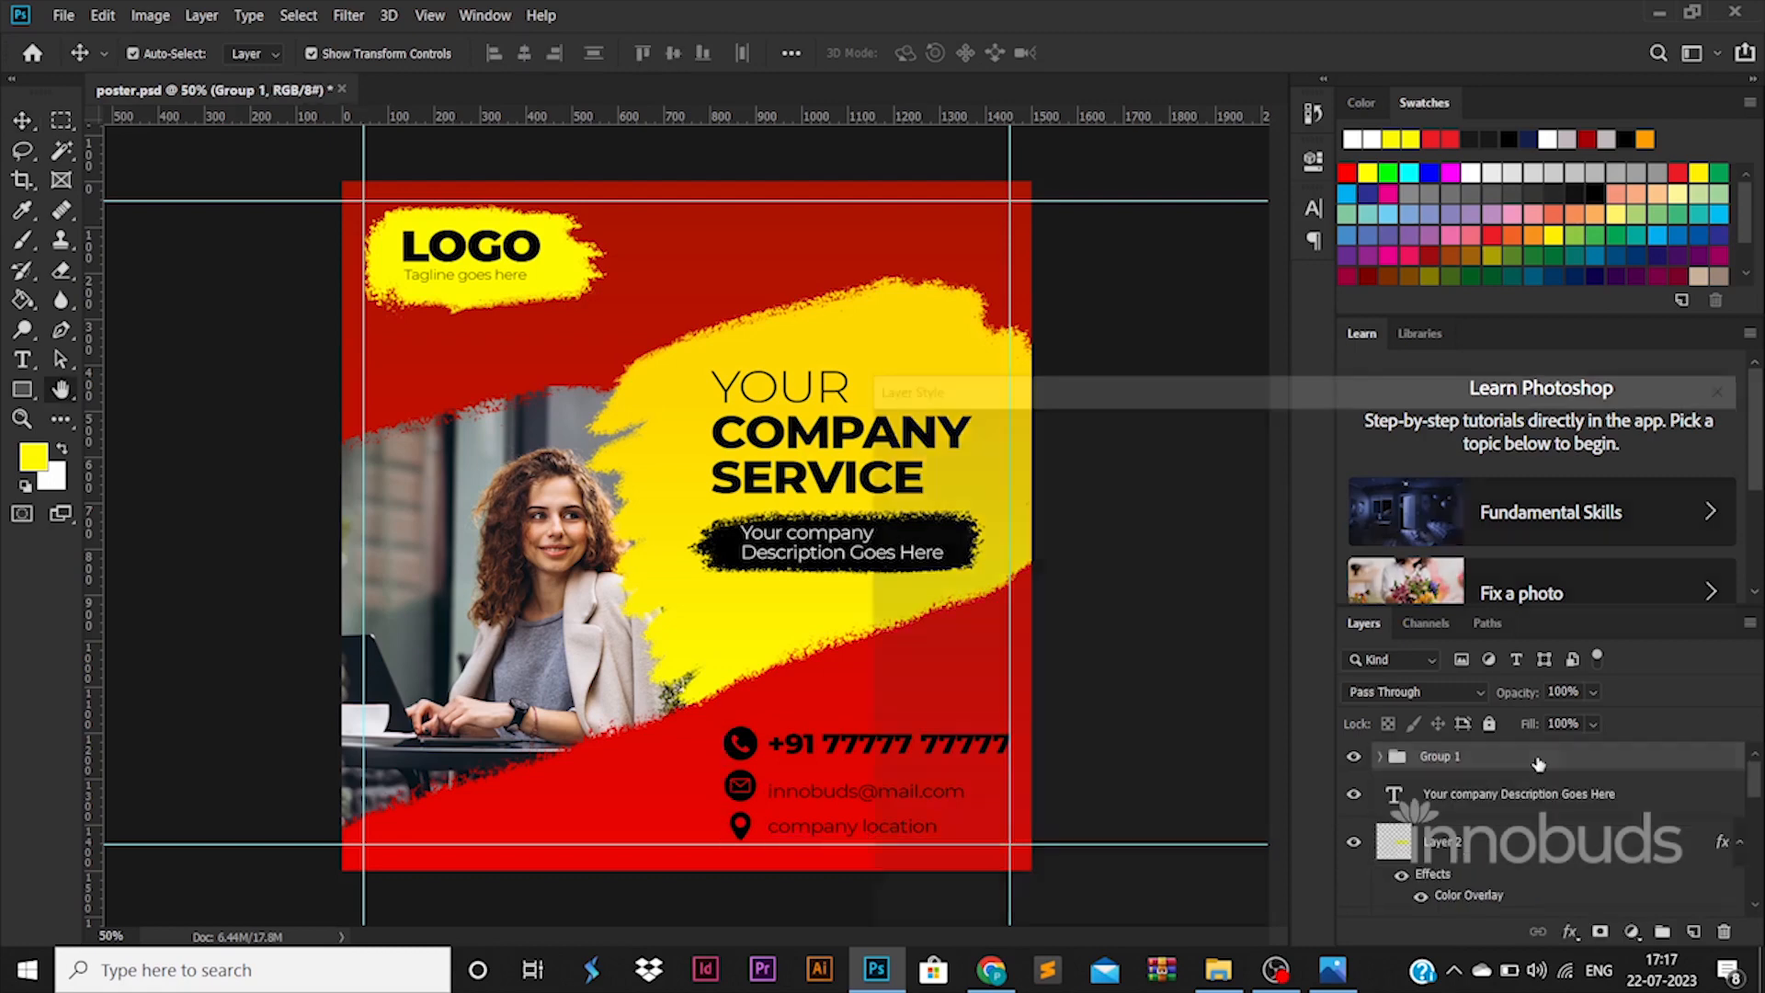
pyautogui.doubleClick(1537, 764)
pyautogui.click(926, 698)
pyautogui.click(1411, 472)
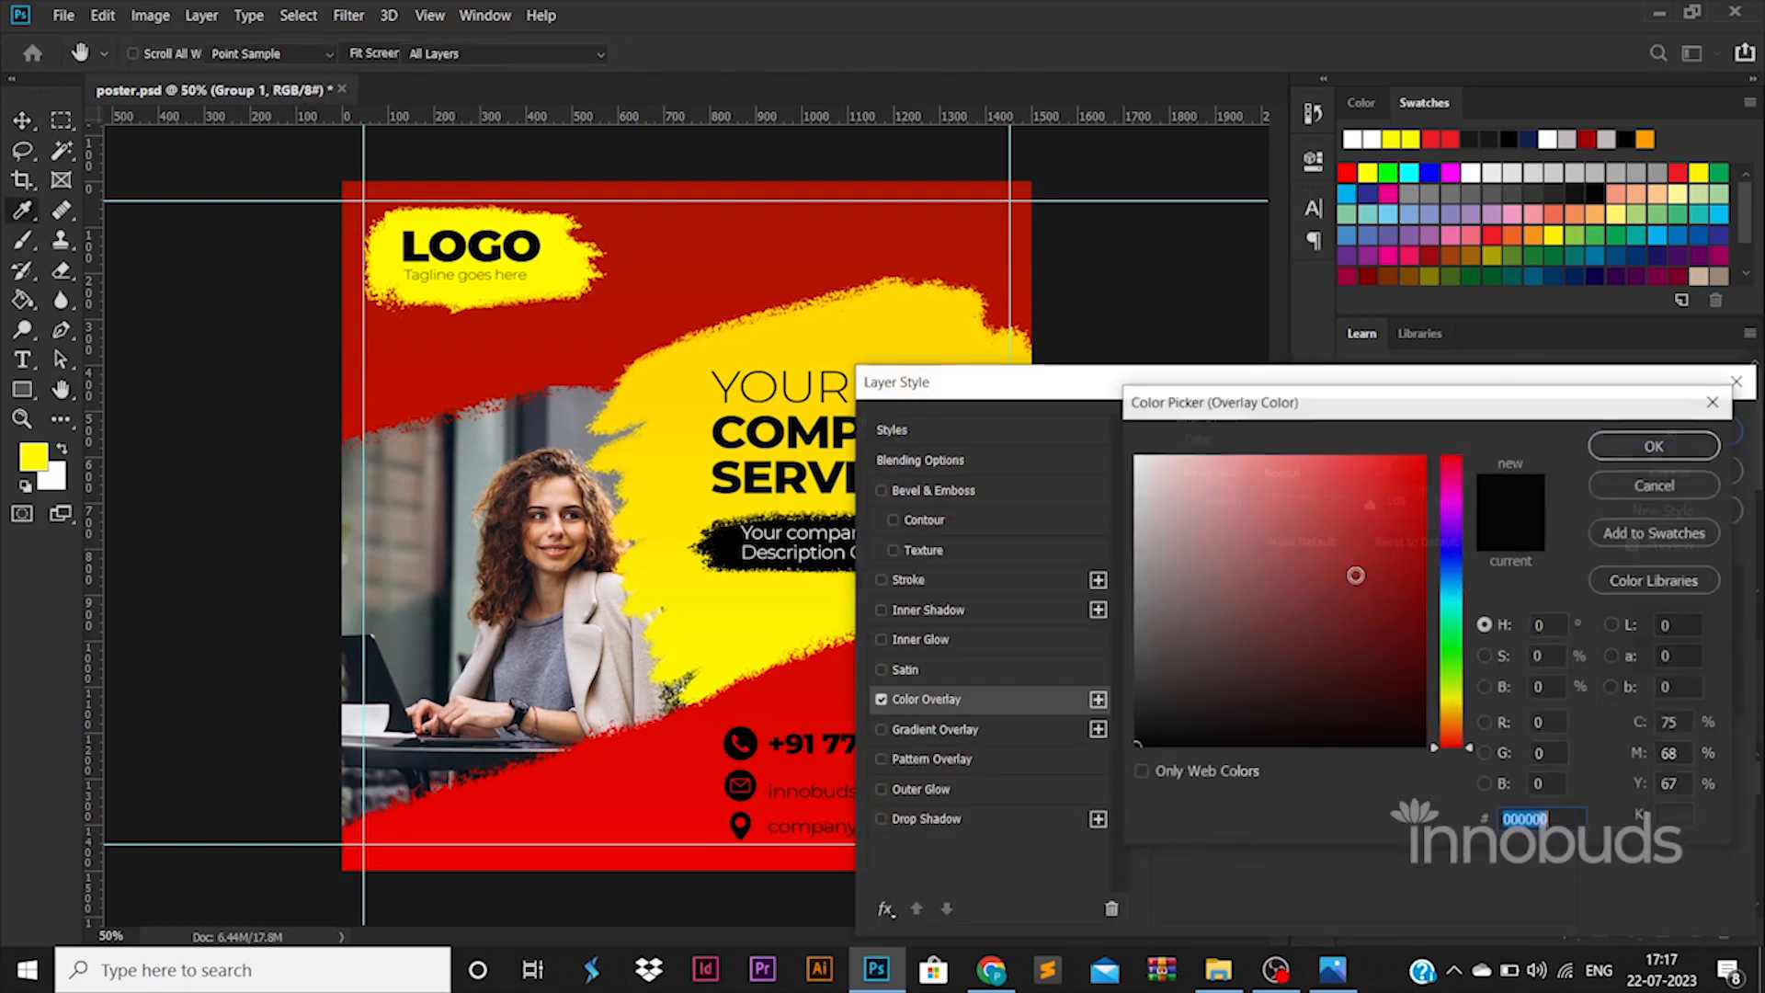
pyautogui.write('ffffff')
pyautogui.click(1678, 449)
pyautogui.click(1687, 426)
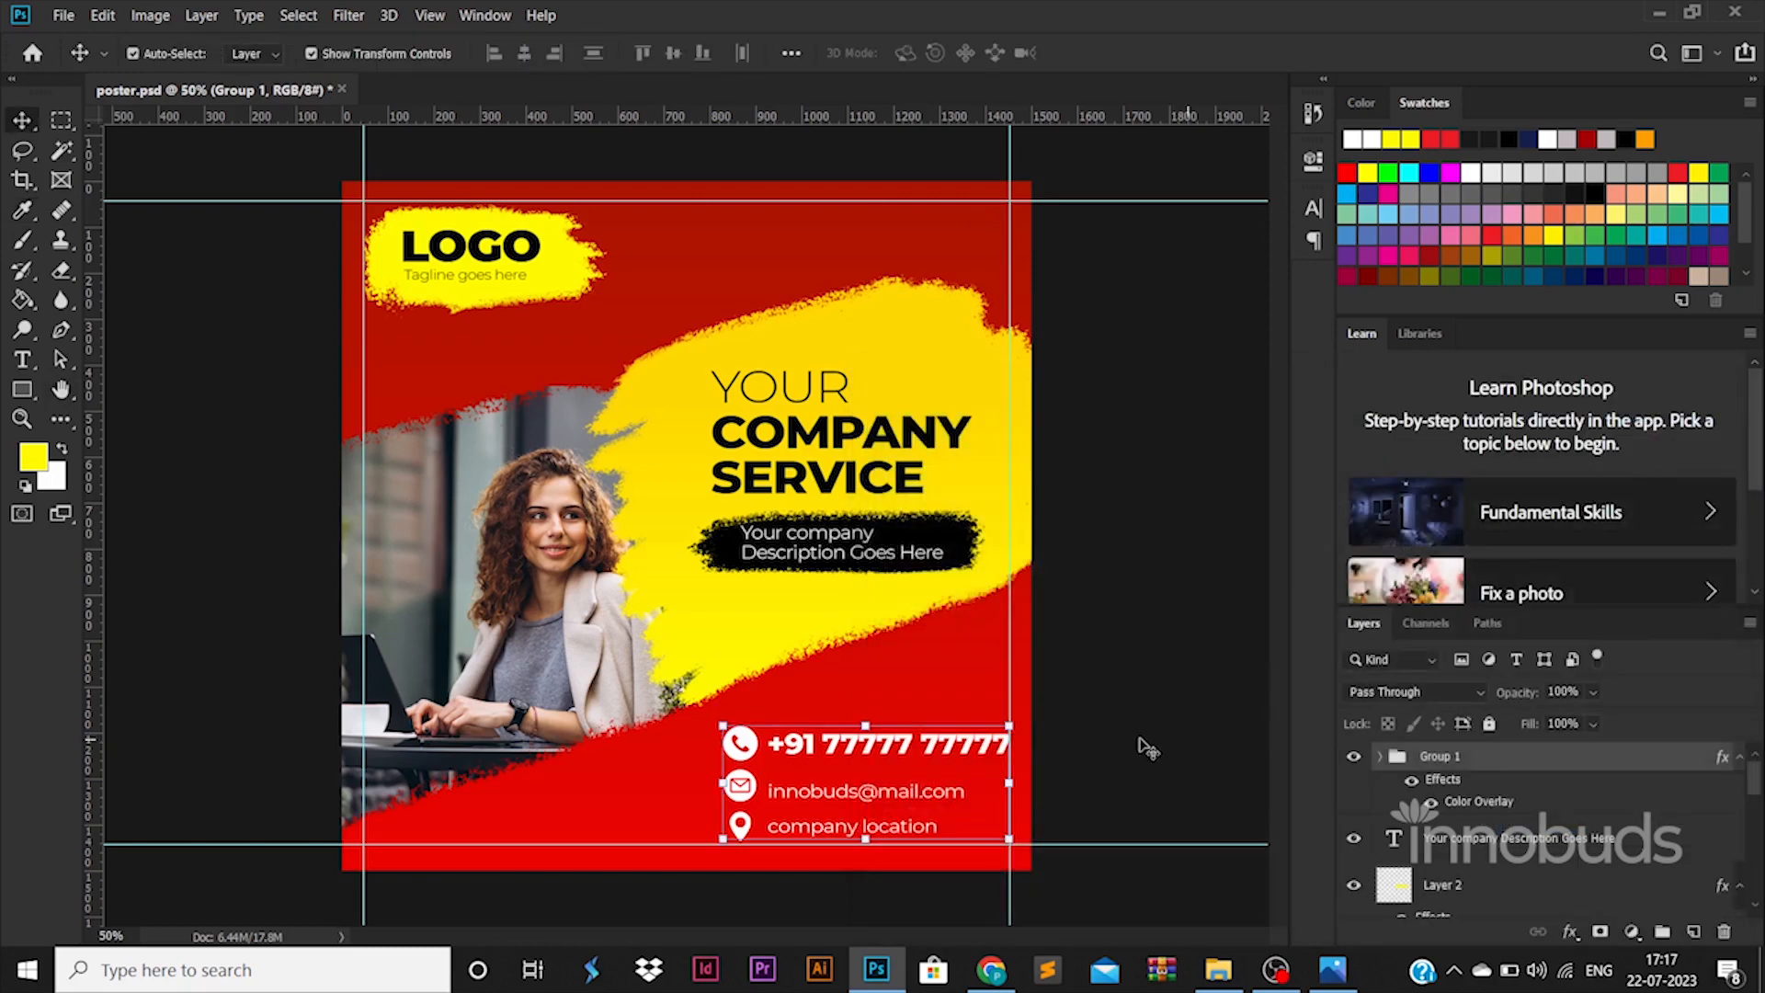
# - Draw a thin vertical divider beside the contact details and copy the headline to the bottom-left
pyautogui.click(22, 389)
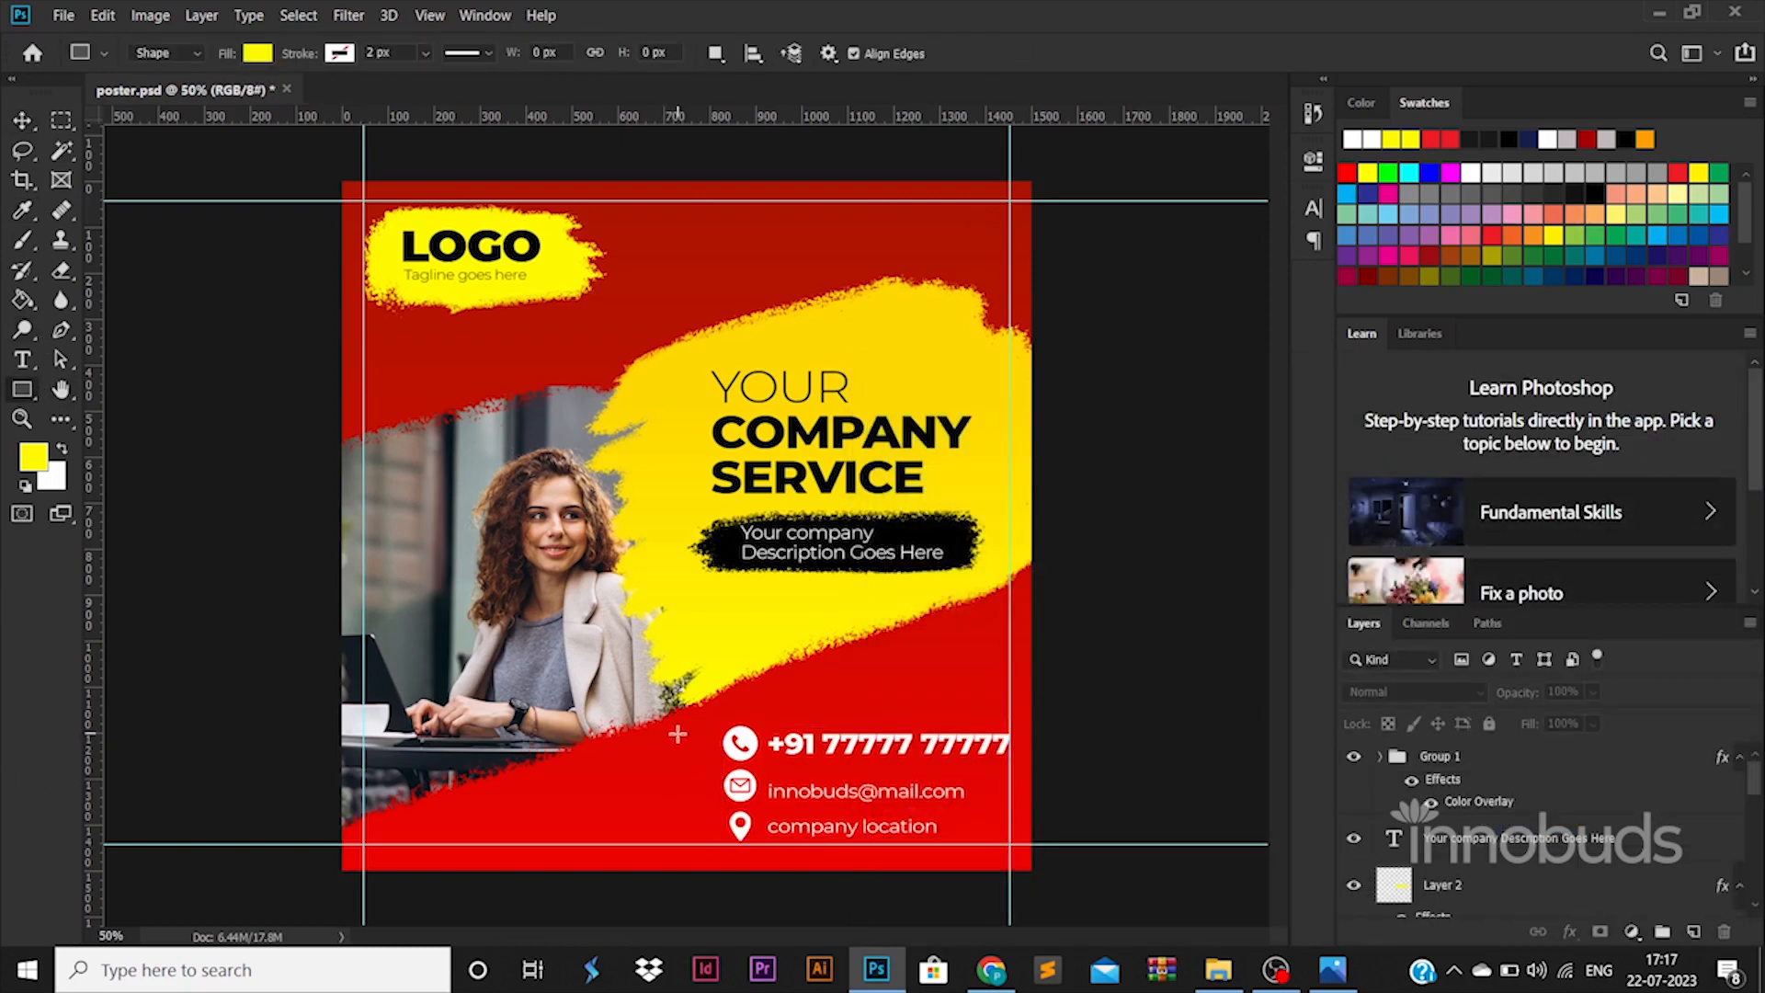
pyautogui.moveTo(676, 671); pyautogui.dragTo(678, 796)
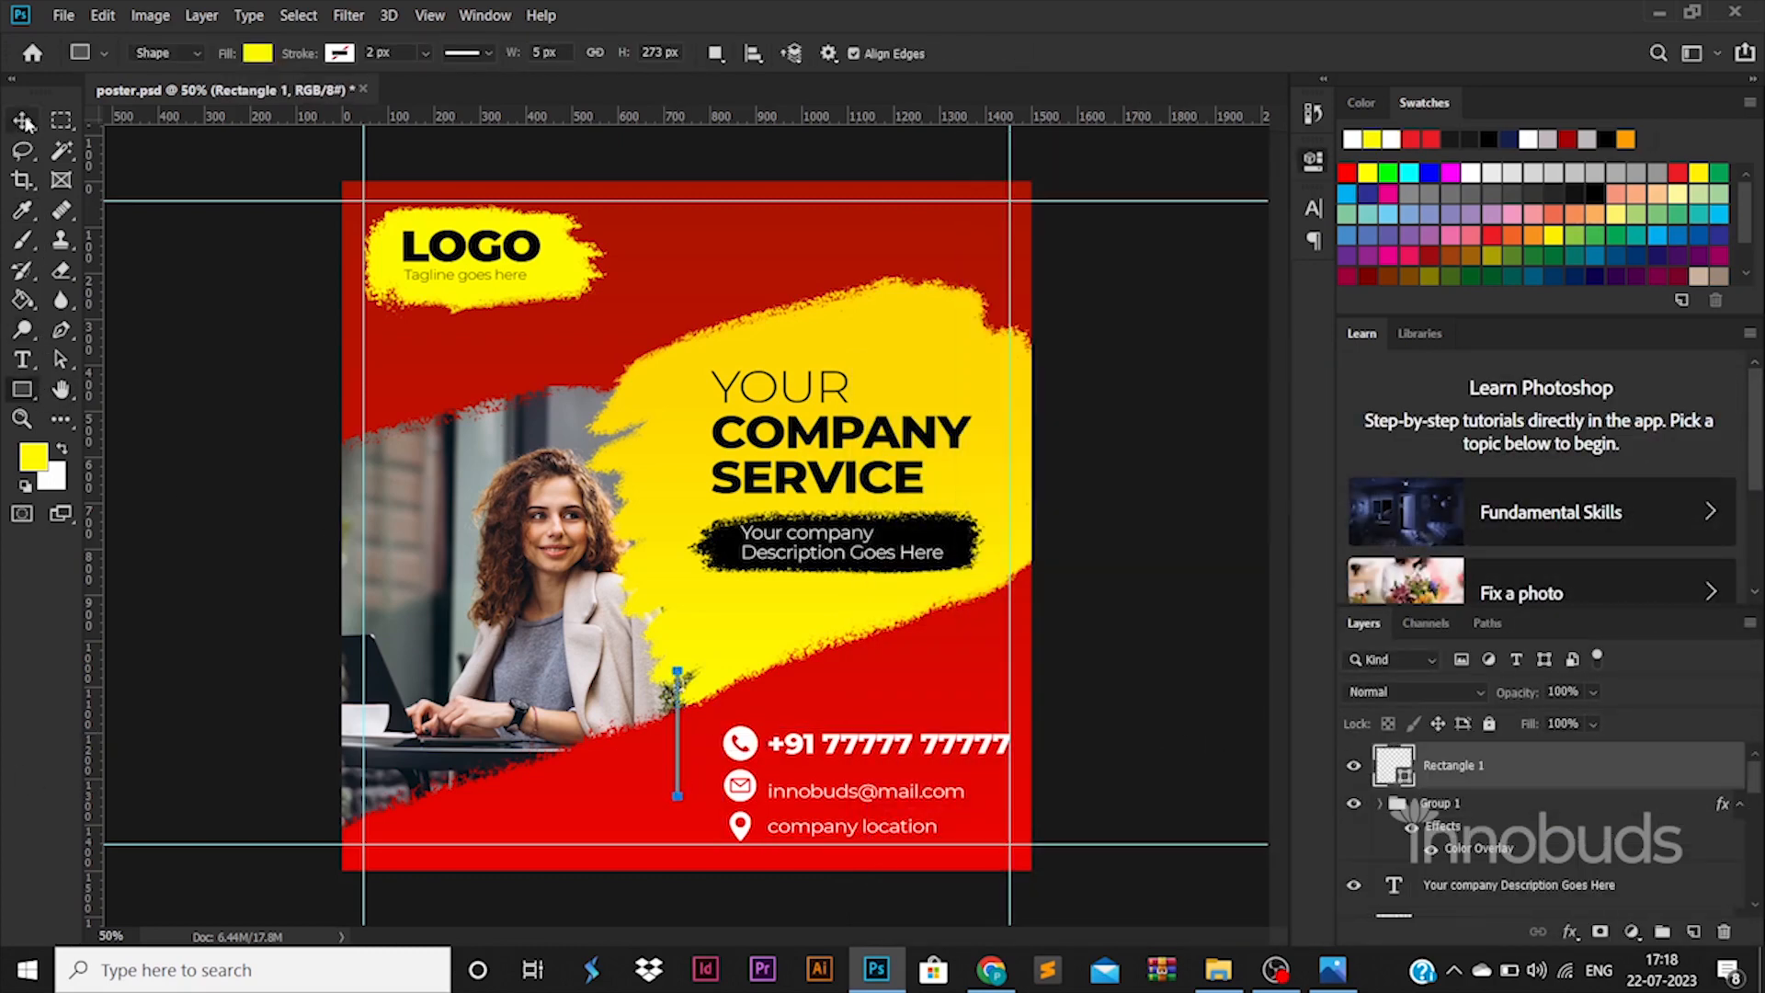
pyautogui.press('v')
pyautogui.moveTo(679, 688); pyautogui.dragTo(688, 743)
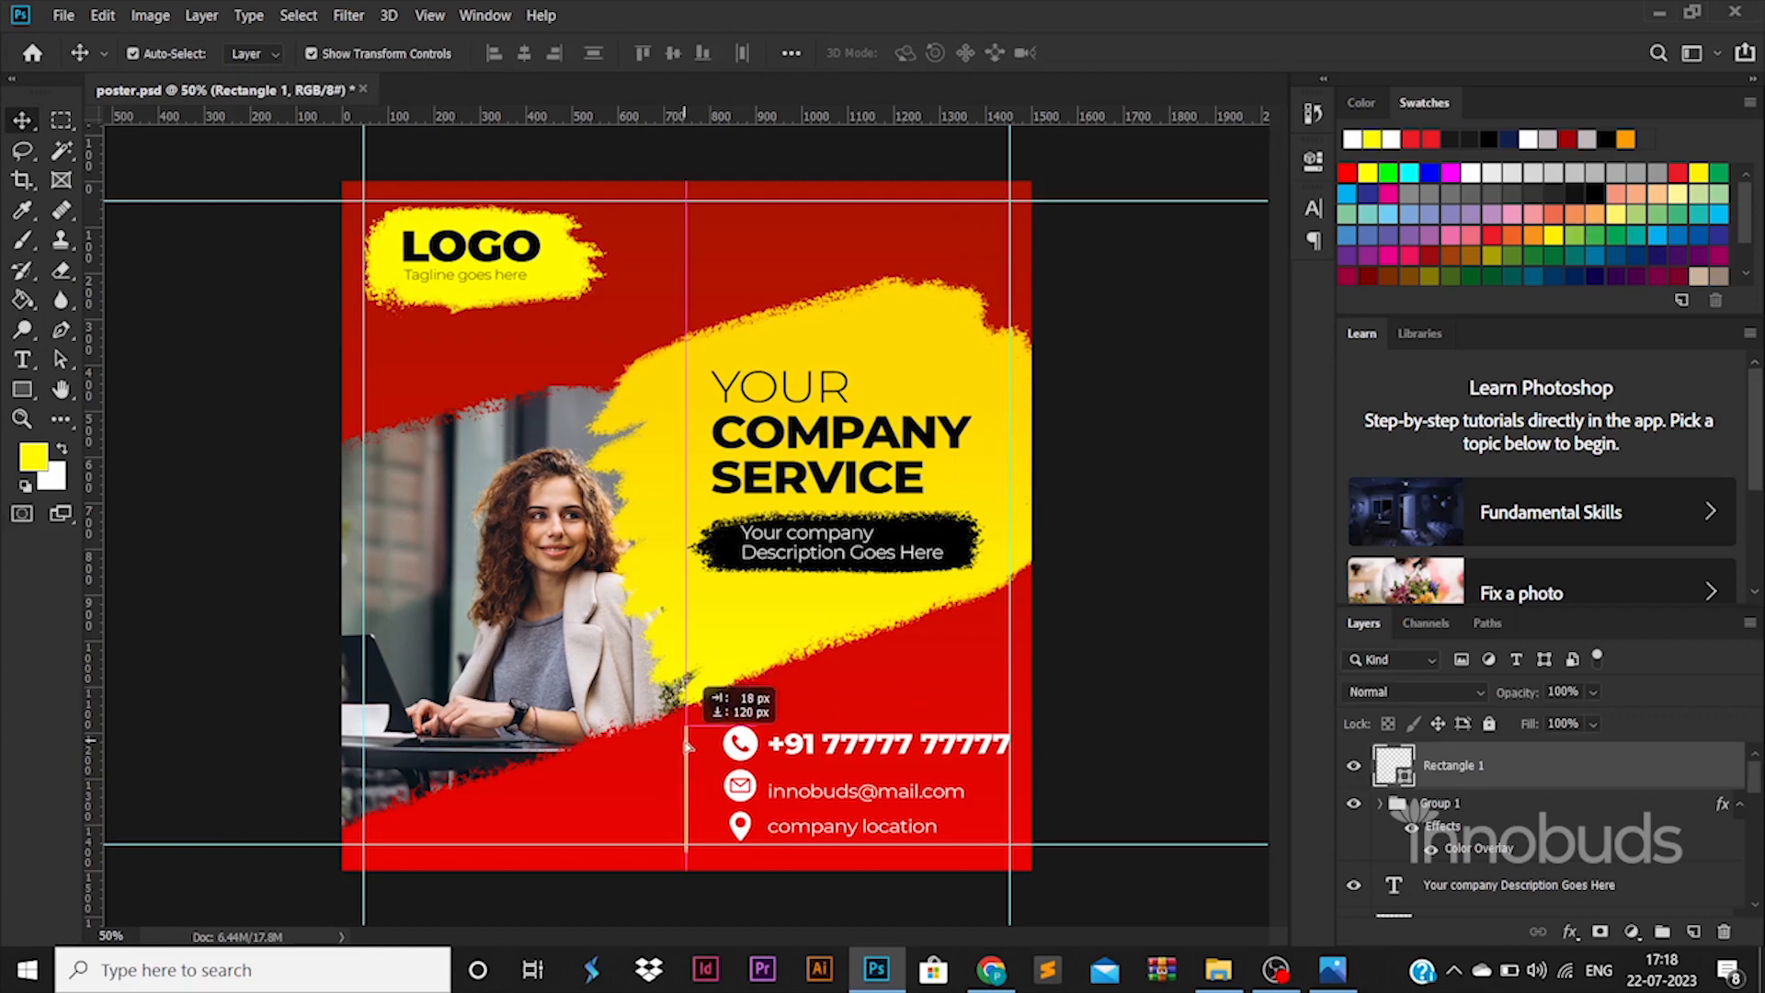
pyautogui.click(1163, 788)
pyautogui.moveTo(770, 515); pyautogui.dragTo(544, 907)
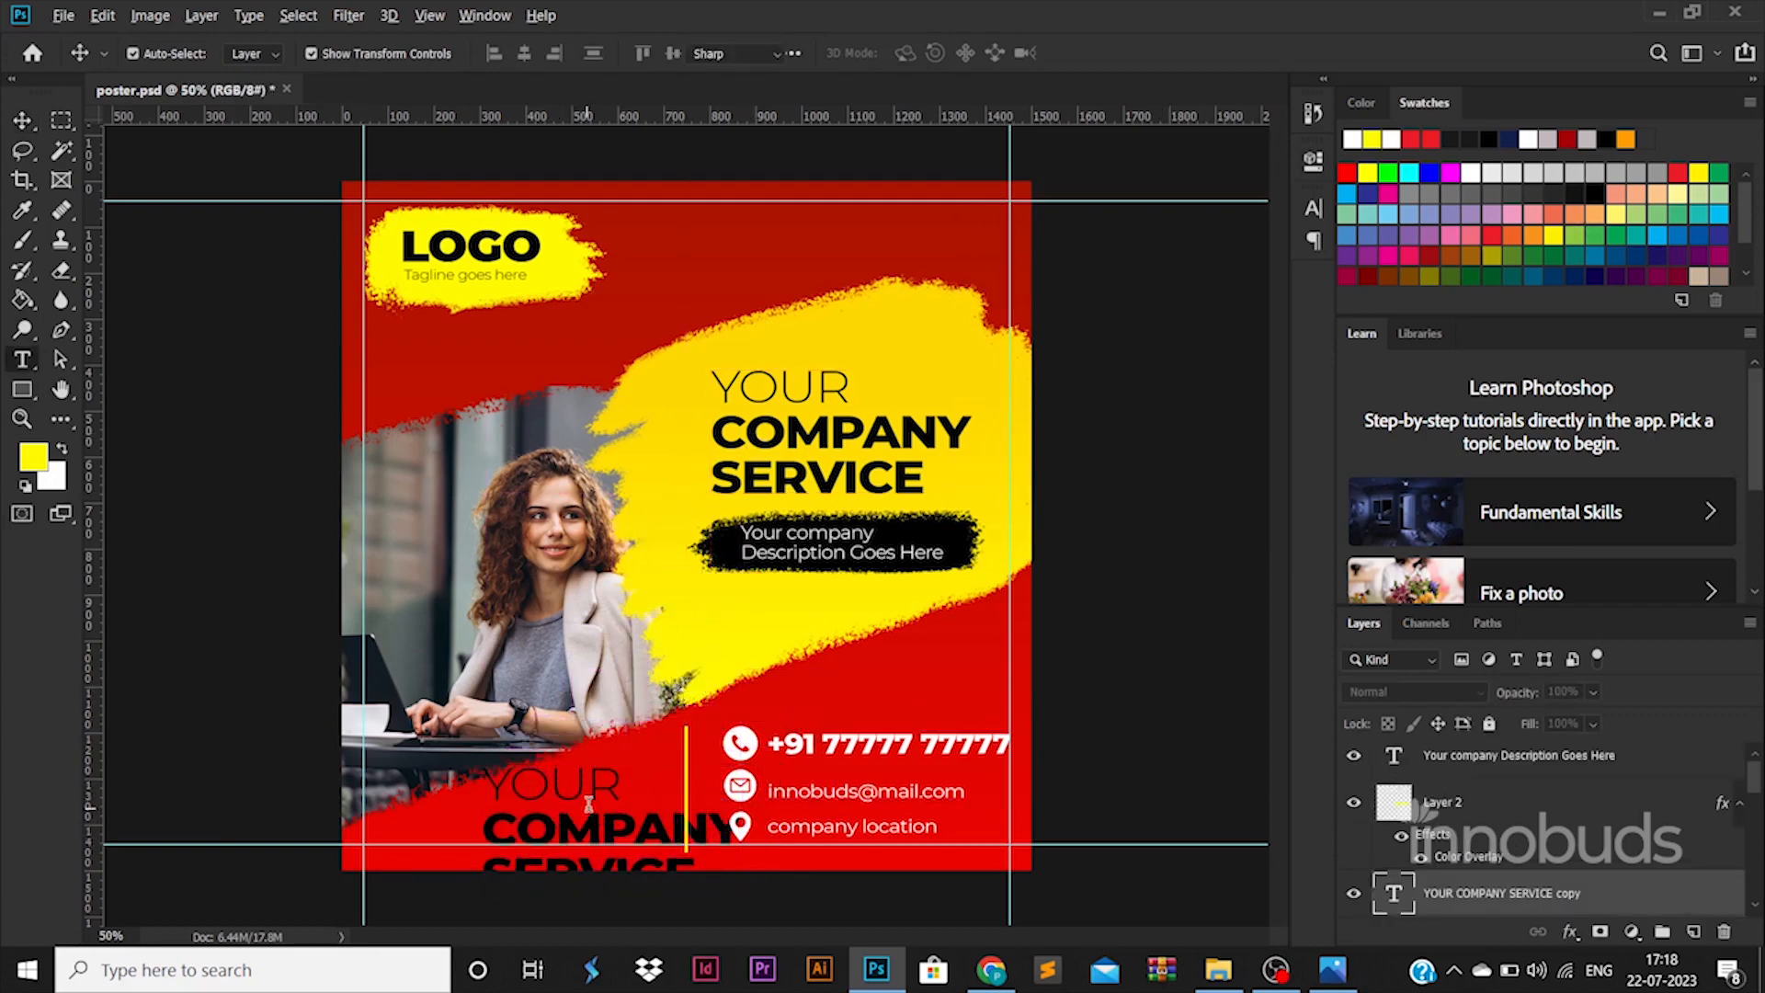
# - Retype the headline copy as 'Reach Us!!' in Bold and shrink it to about 82%
pyautogui.doubleClick(588, 802)
pyautogui.write('read')
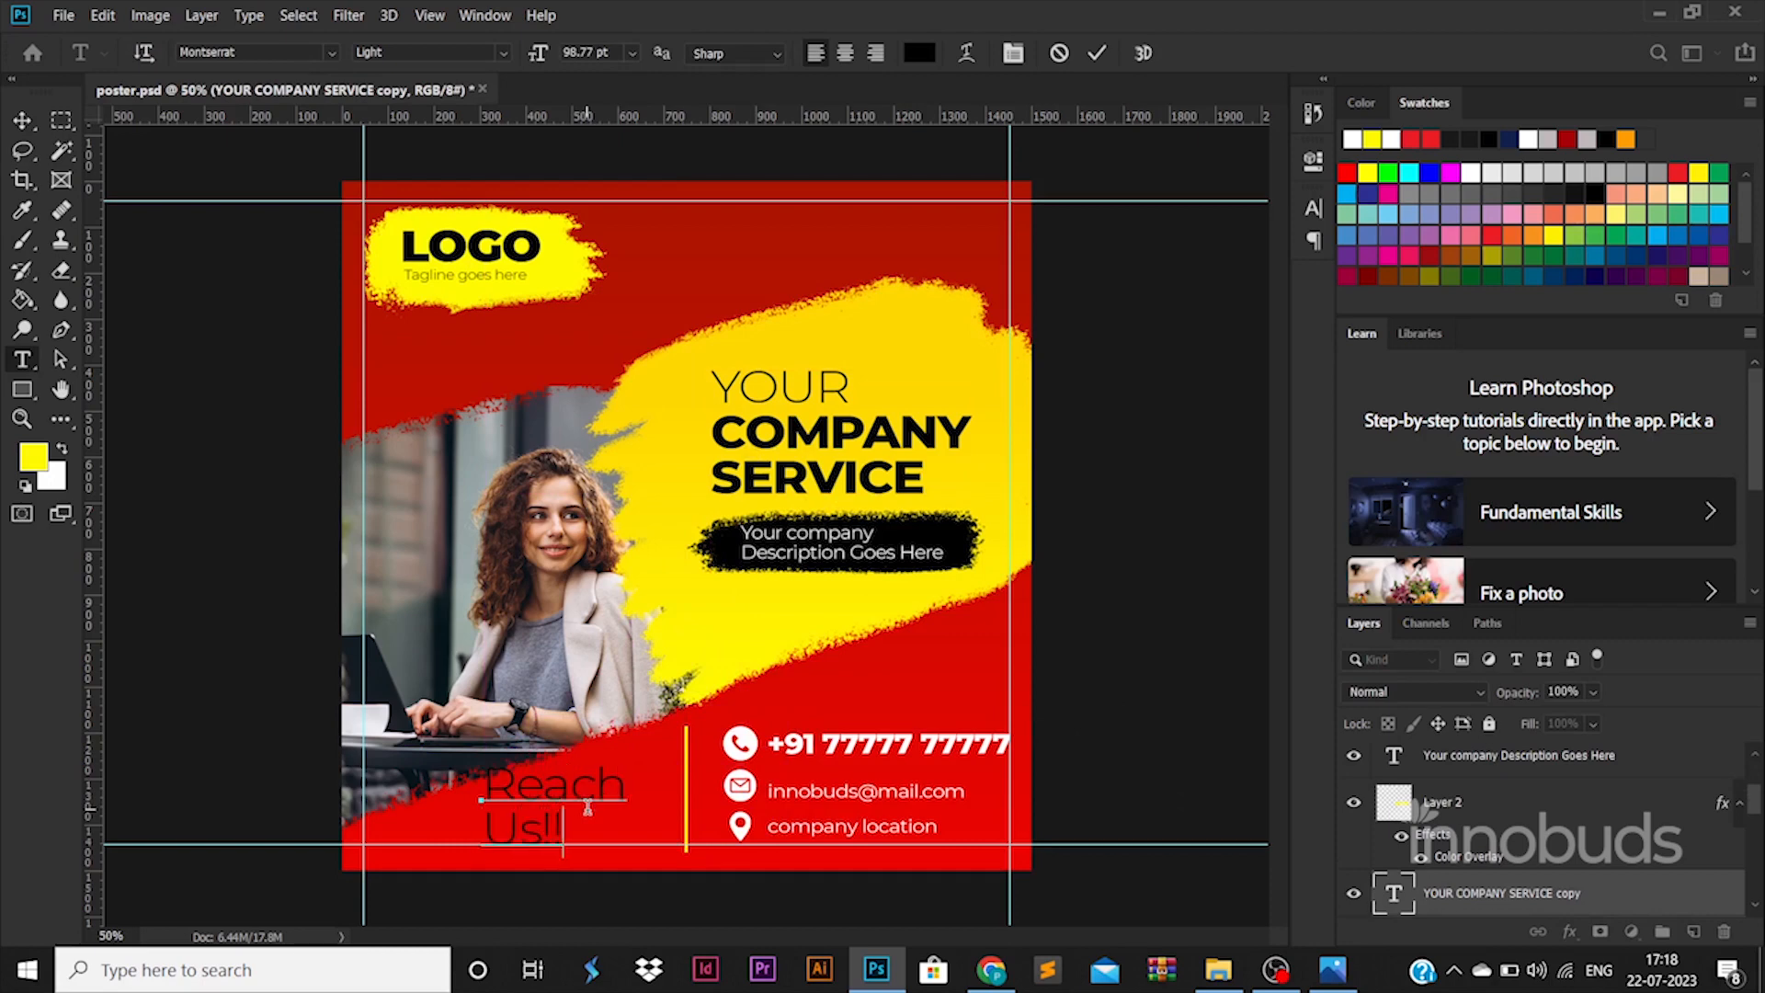
pyautogui.hotkey('ctrl', 'a')
pyautogui.click(429, 53)
pyautogui.click(499, 297)
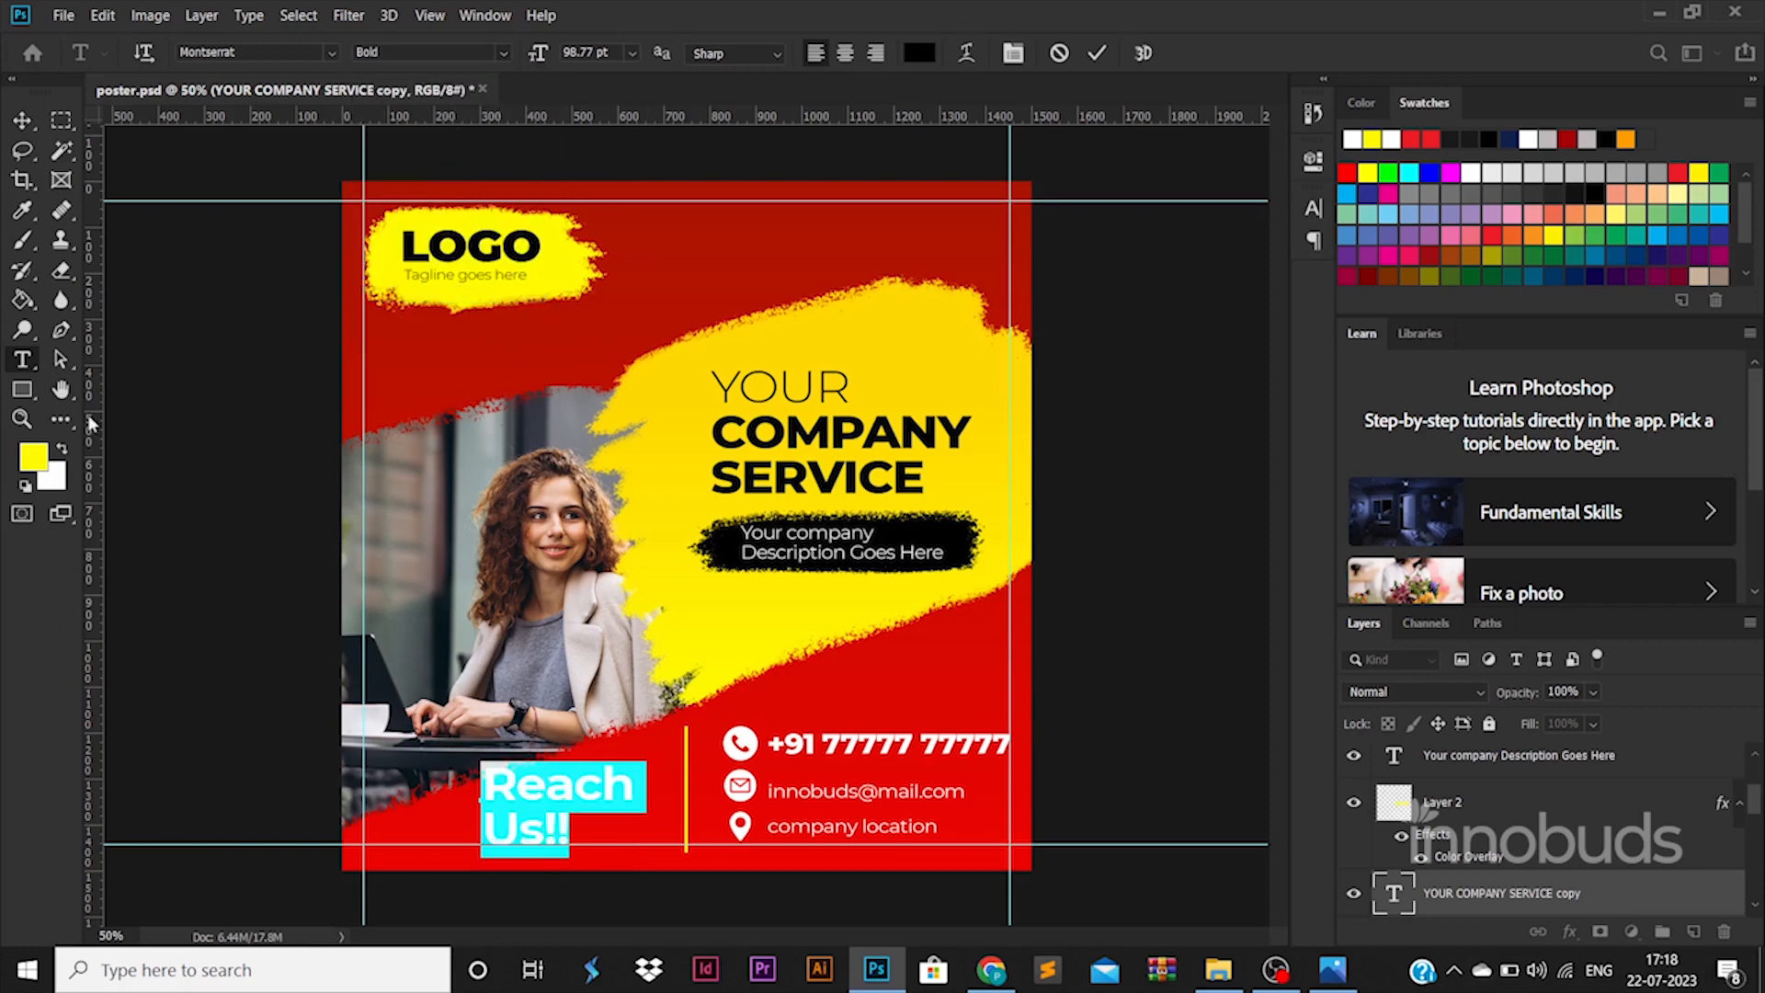
pyautogui.click(22, 120)
pyautogui.moveTo(633, 762); pyautogui.dragTo(599, 811)
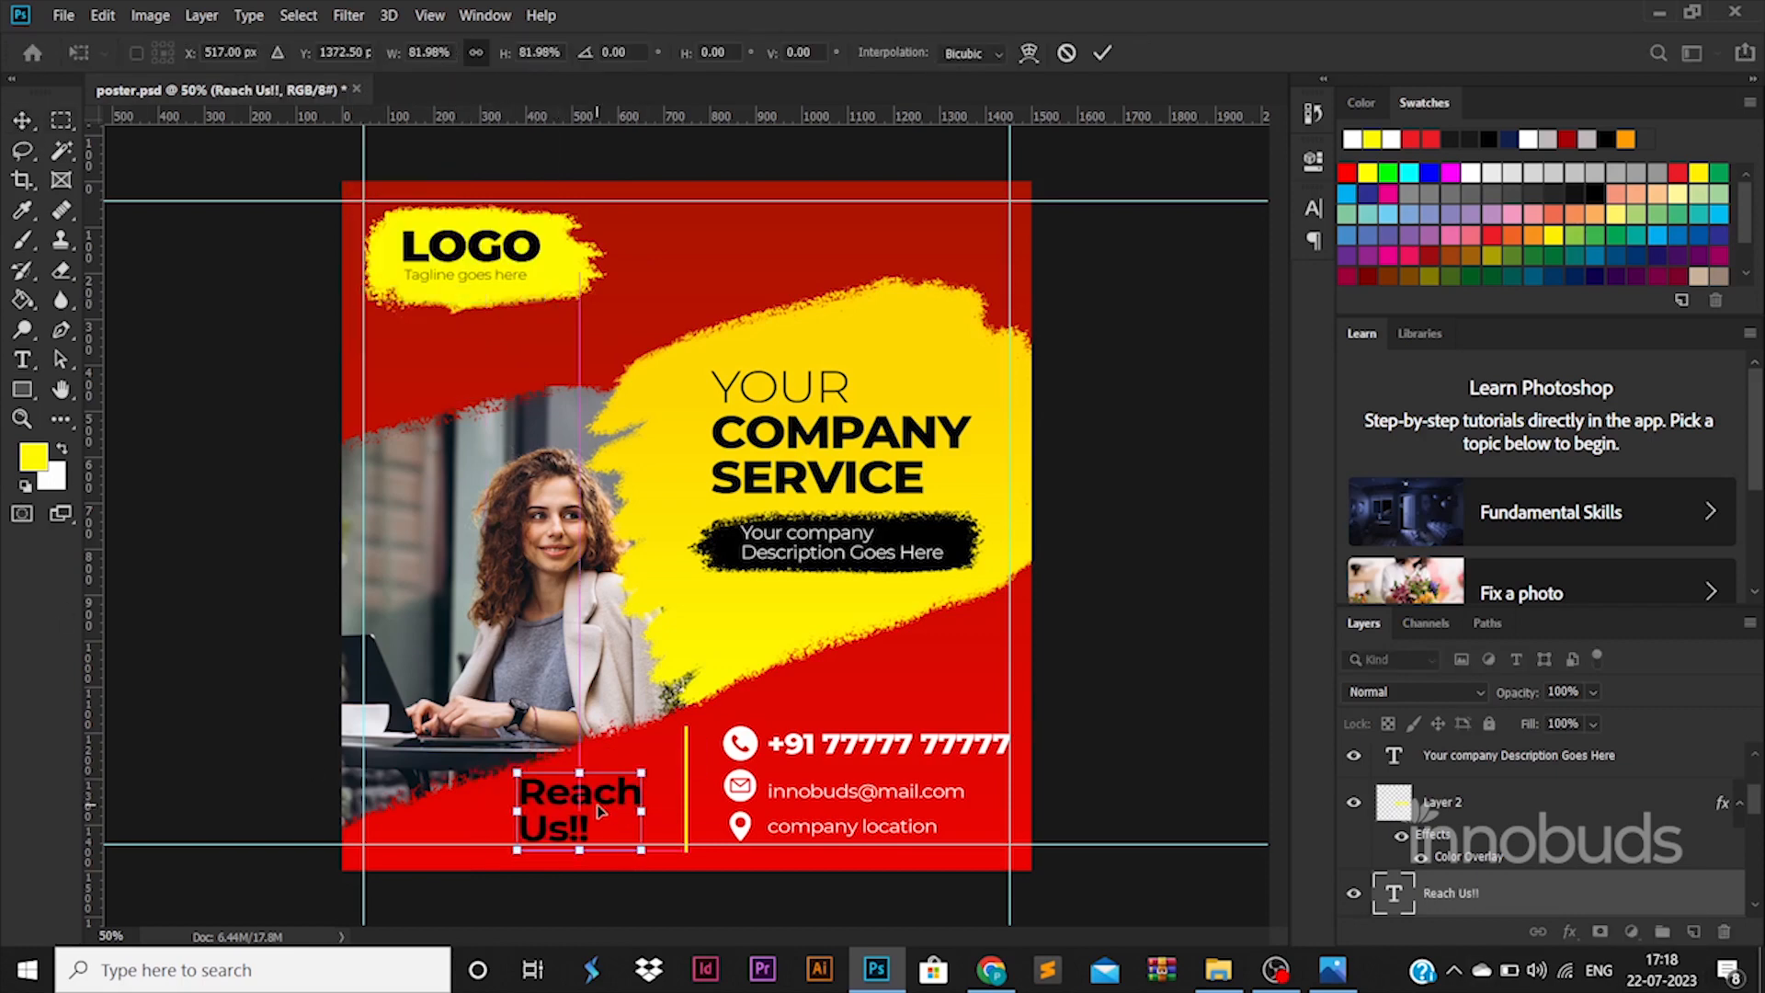
pyautogui.press('Return')
# - Right-align 'Reach Us!!' and move it right toward the divider
pyautogui.doubleClick(599, 810)
pyautogui.click(876, 52)
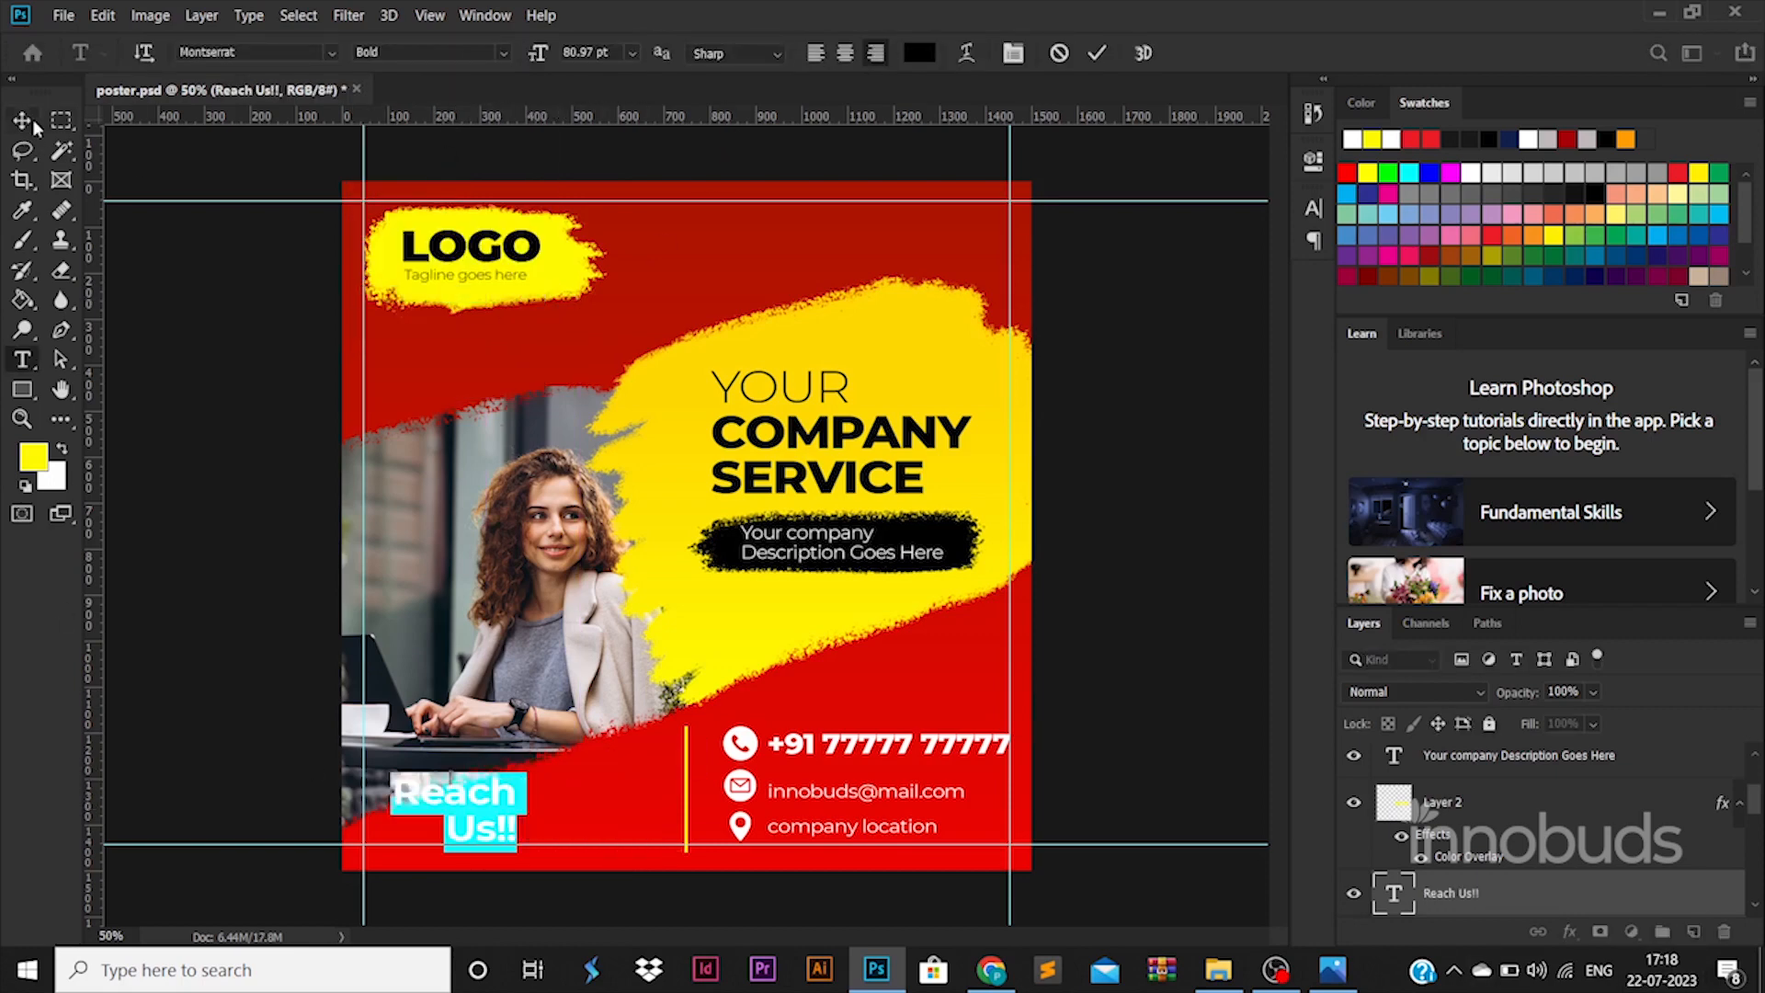
pyautogui.click(31, 119)
pyautogui.moveTo(488, 790); pyautogui.dragTo(637, 804)
pyautogui.press('Return')
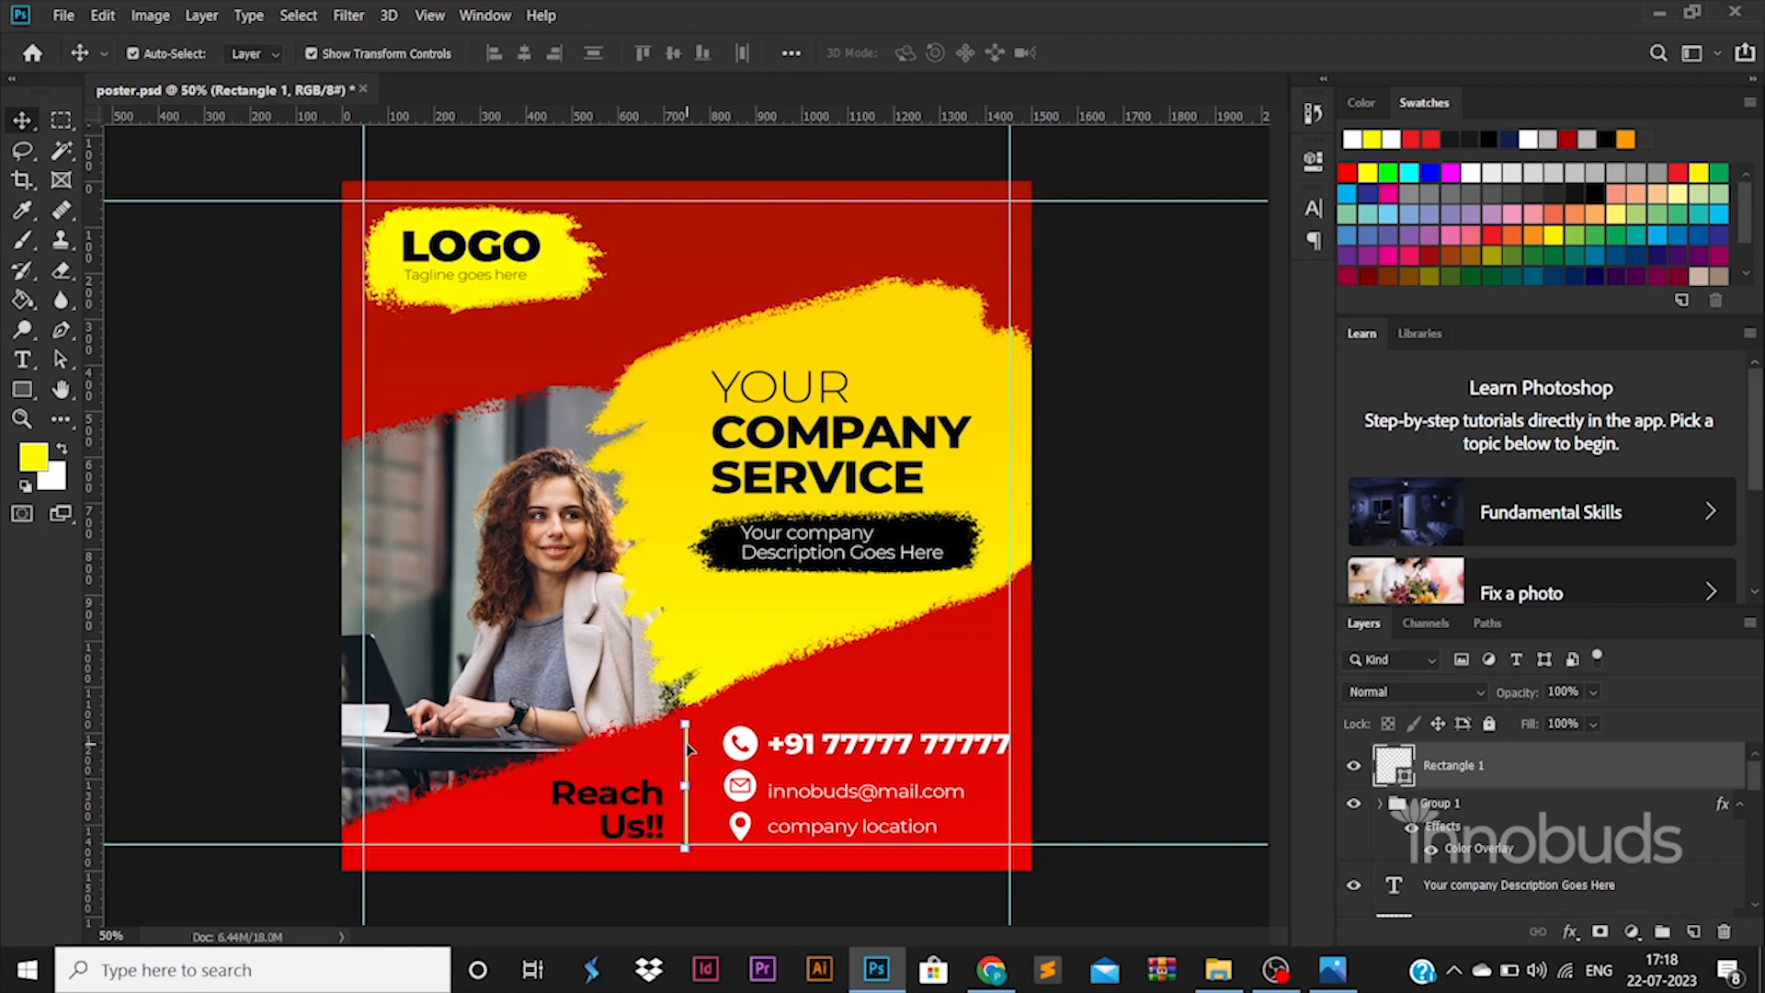
# - Colour the 'Reach Us!!' text yellow (fffa00)
pyautogui.click(1118, 694)
pyautogui.click(623, 808)
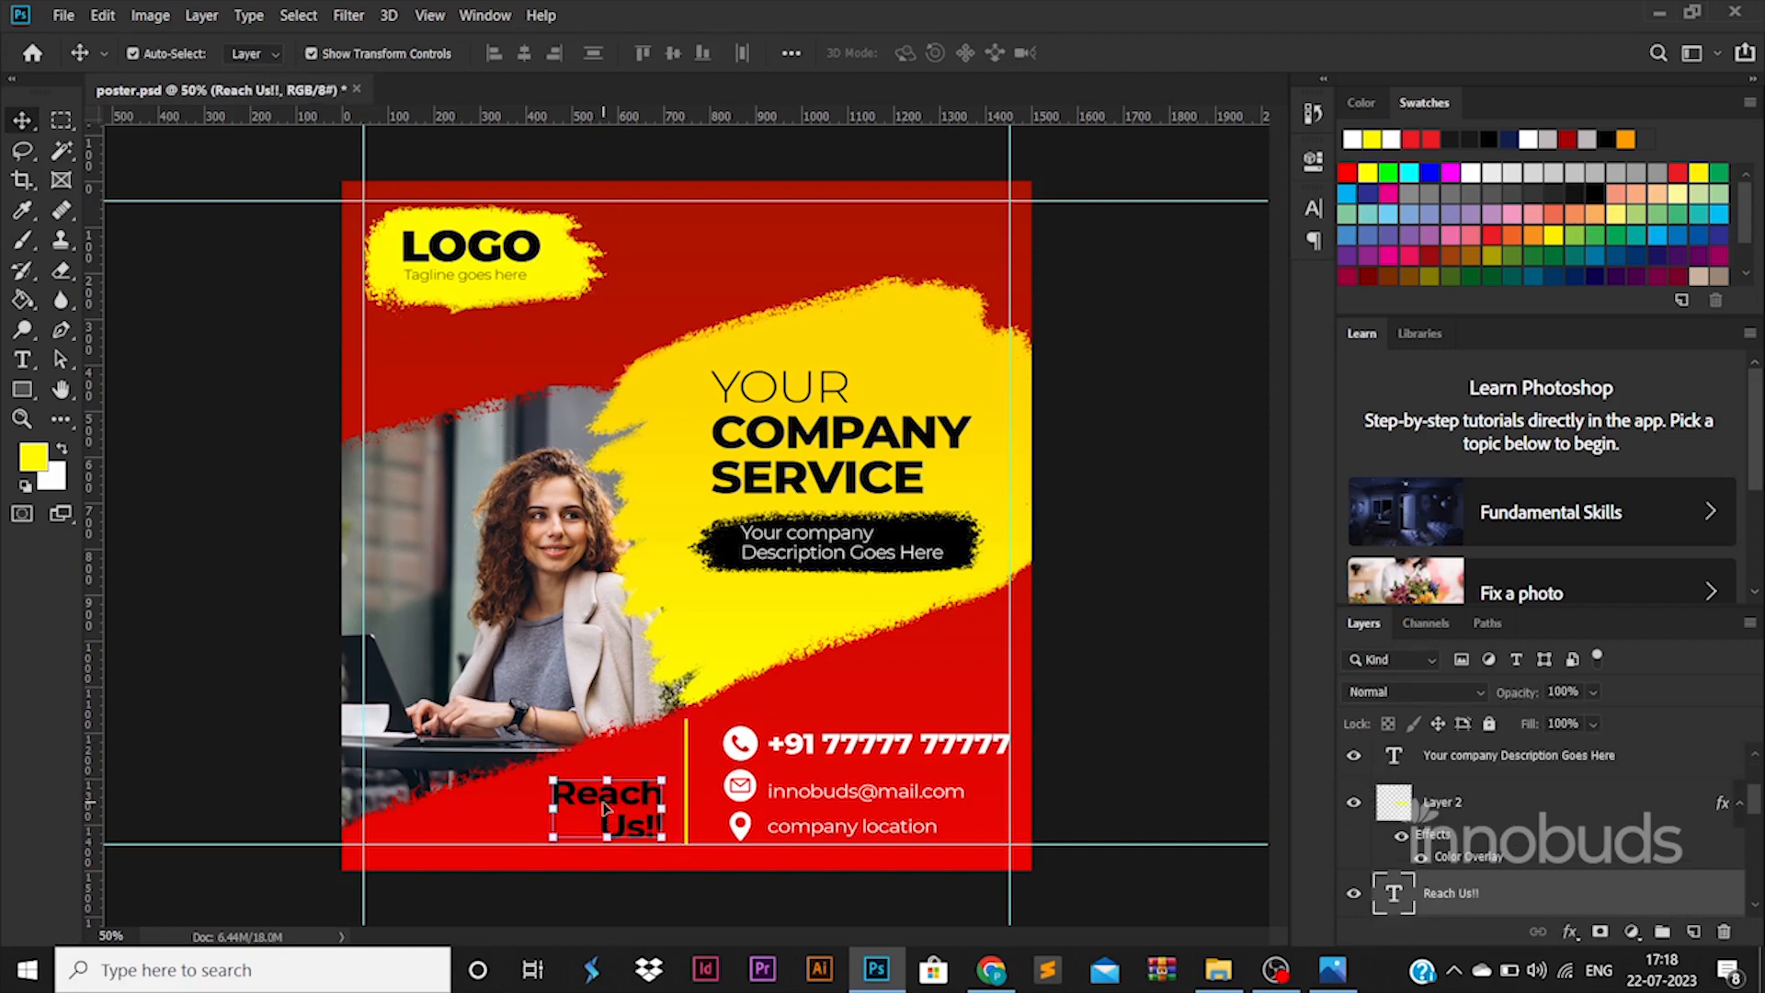
pyautogui.doubleClick(602, 811)
pyautogui.click(918, 52)
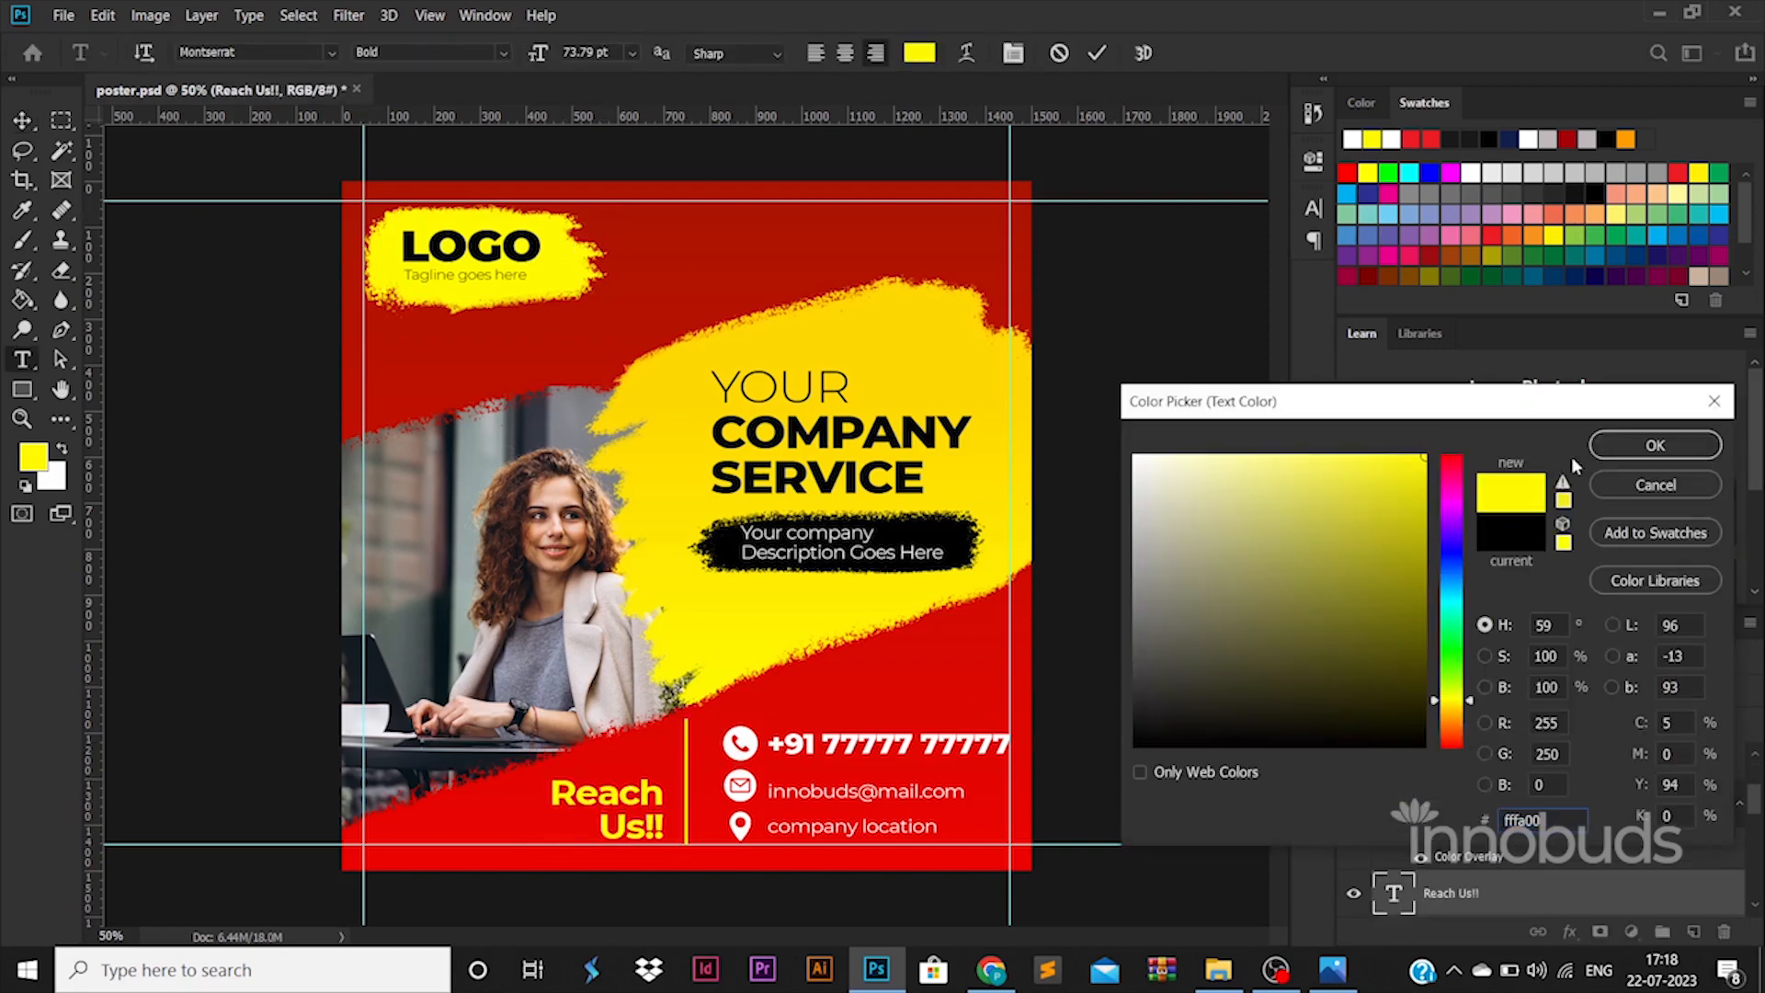
pyautogui.click(1668, 443)
pyautogui.click(24, 121)
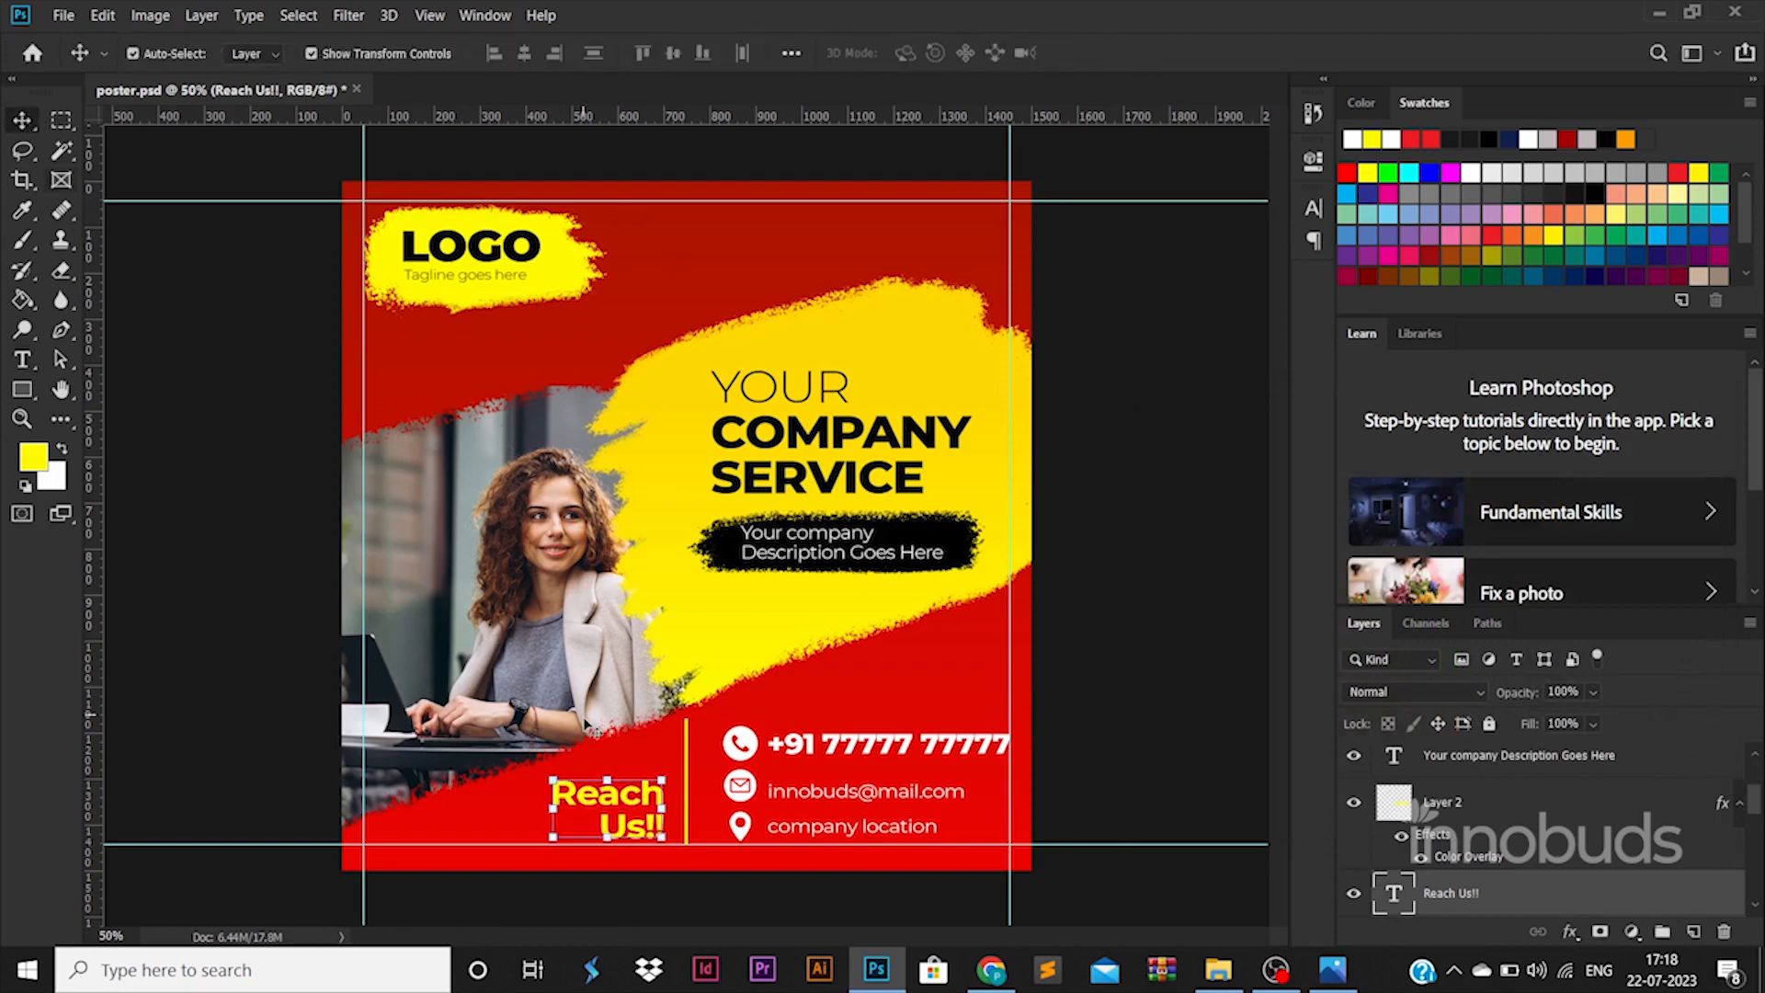
# - Join 'Reach Us!!' onto a single line and nudge it slightly right
pyautogui.doubleClick(599, 802)
pyautogui.click(664, 790)
pyautogui.press('Delete')
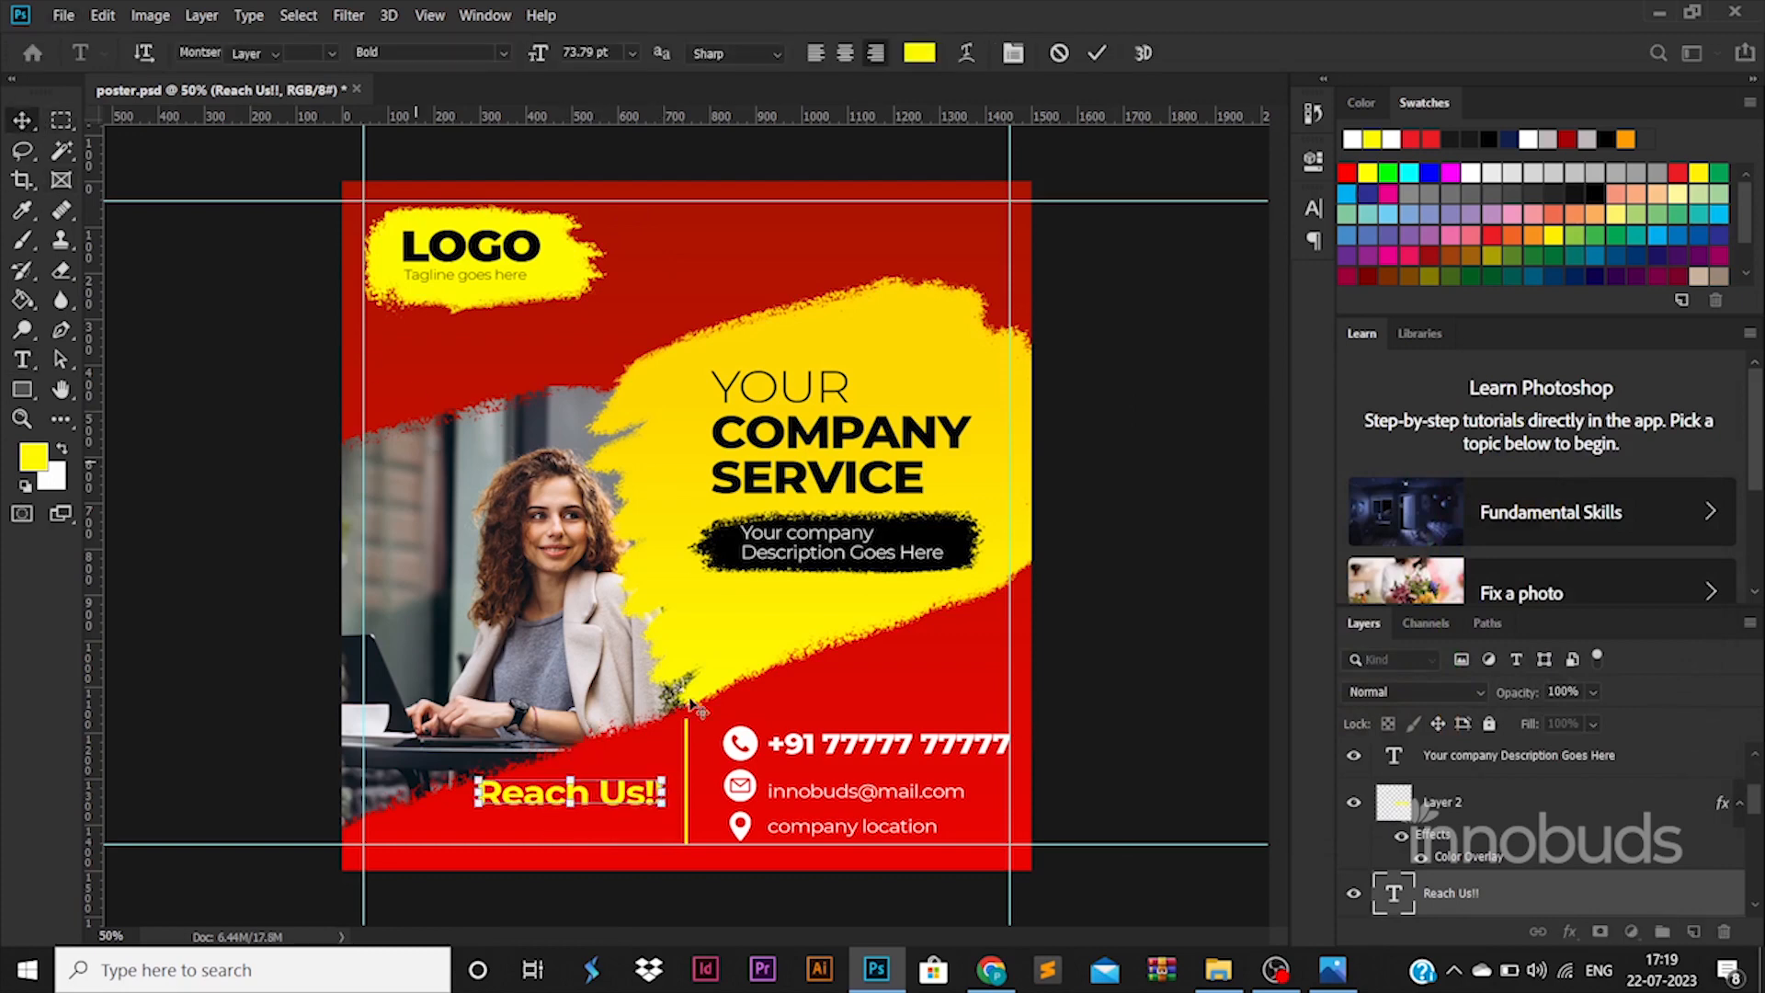
pyautogui.click(696, 708)
pyautogui.moveTo(659, 794); pyautogui.dragTo(668, 796)
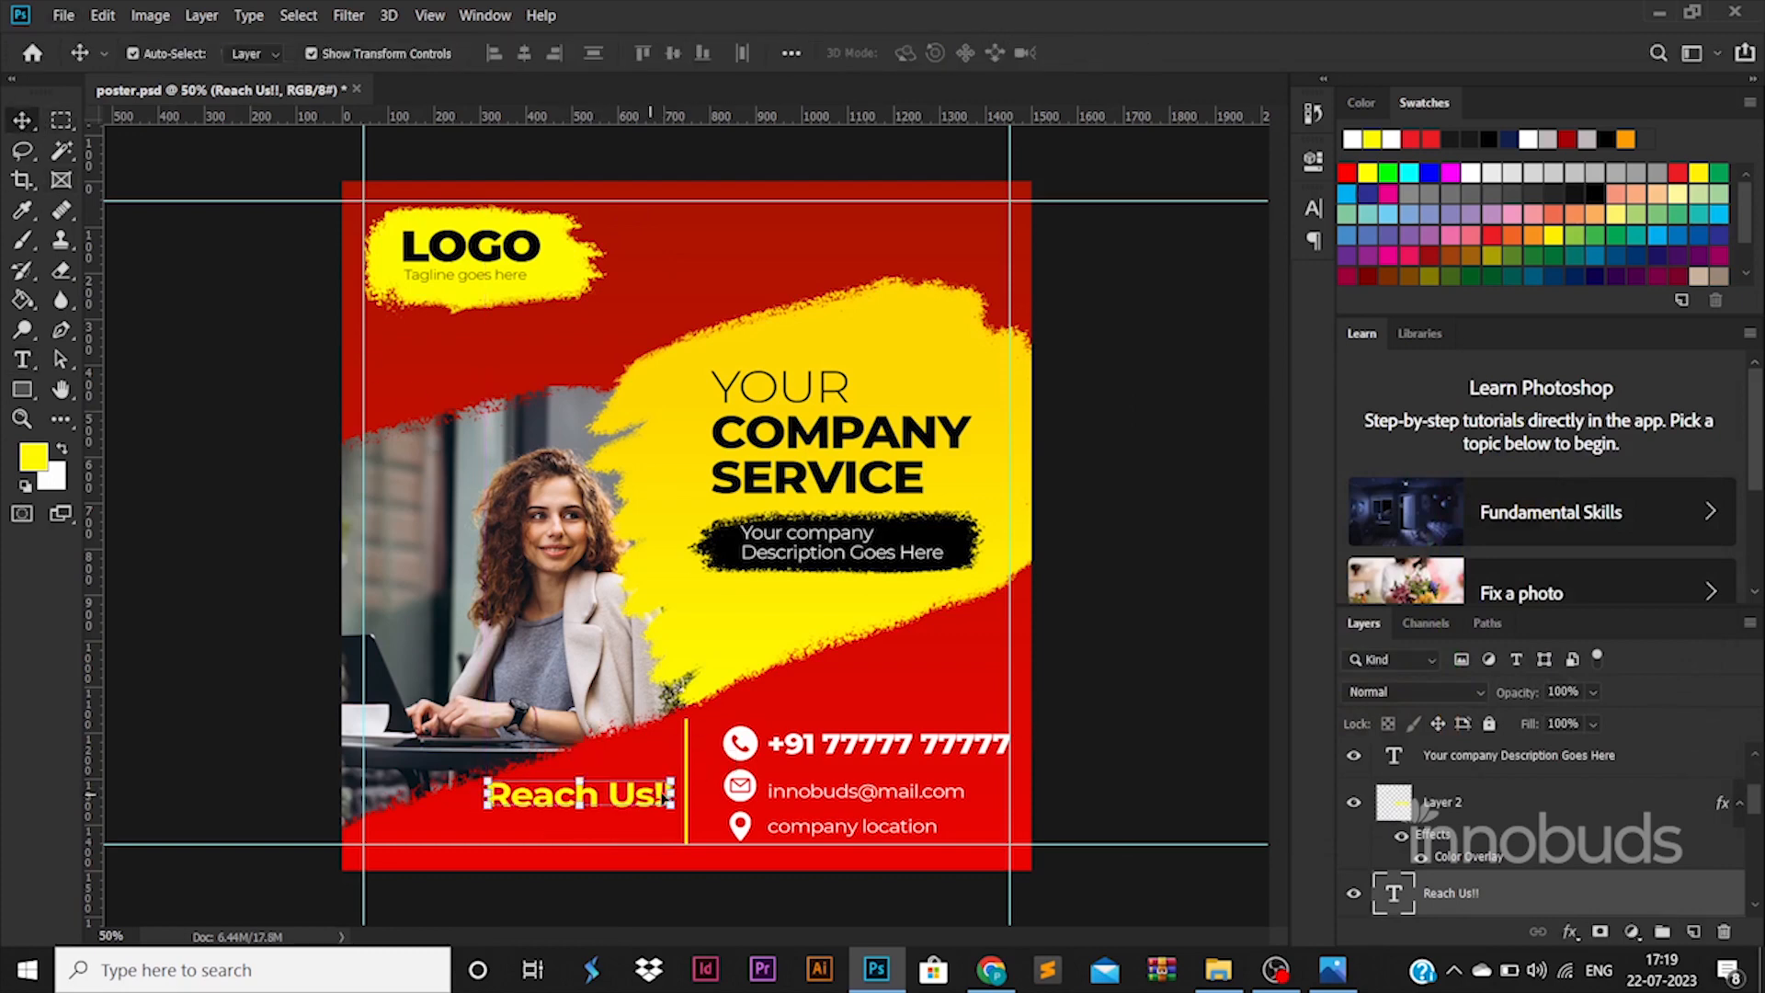
# - Copy the yellow brush layer's gradient style and paste it onto the logo brush layer
pyautogui.click(1057, 736)
pyautogui.click(745, 377)
pyautogui.rightClick(1550, 853)
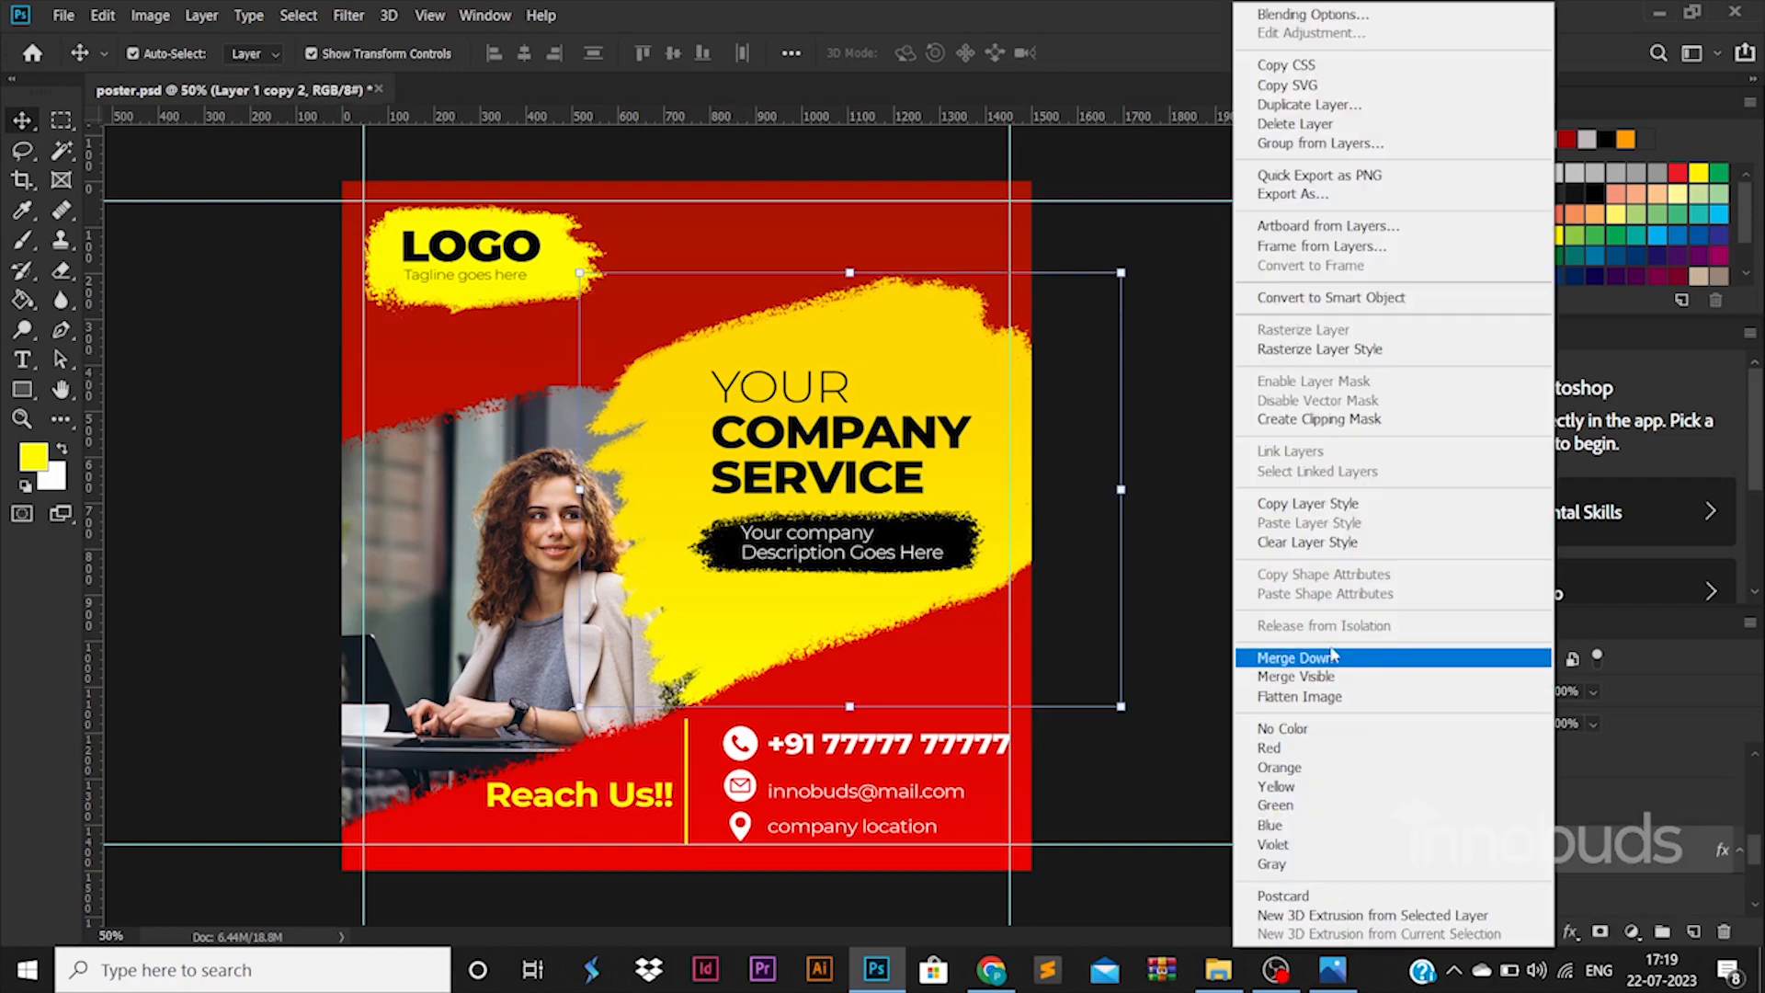
pyautogui.click(1324, 504)
pyautogui.click(483, 235)
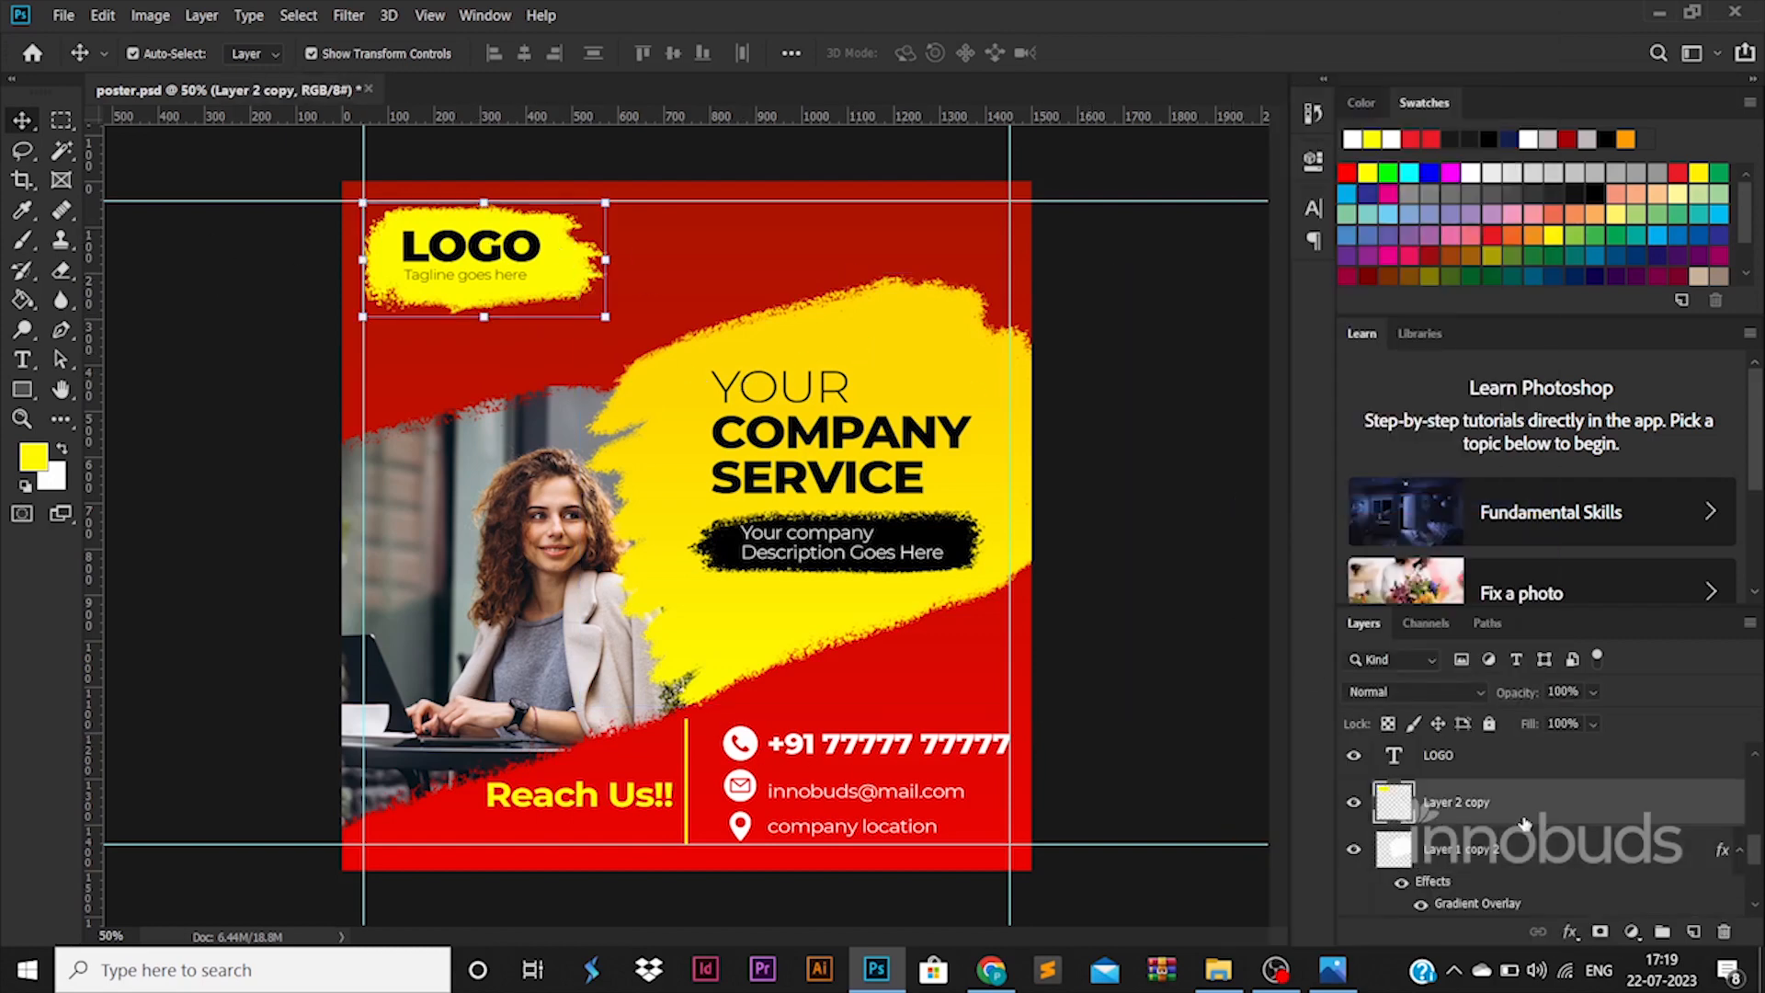
pyautogui.rightClick(1544, 801)
pyautogui.click(1323, 524)
pyautogui.click(1039, 544)
# - Save the poster and export it as poster.jpg via Save for Web into folder 45
pyautogui.hotkey('ctrl', 's')
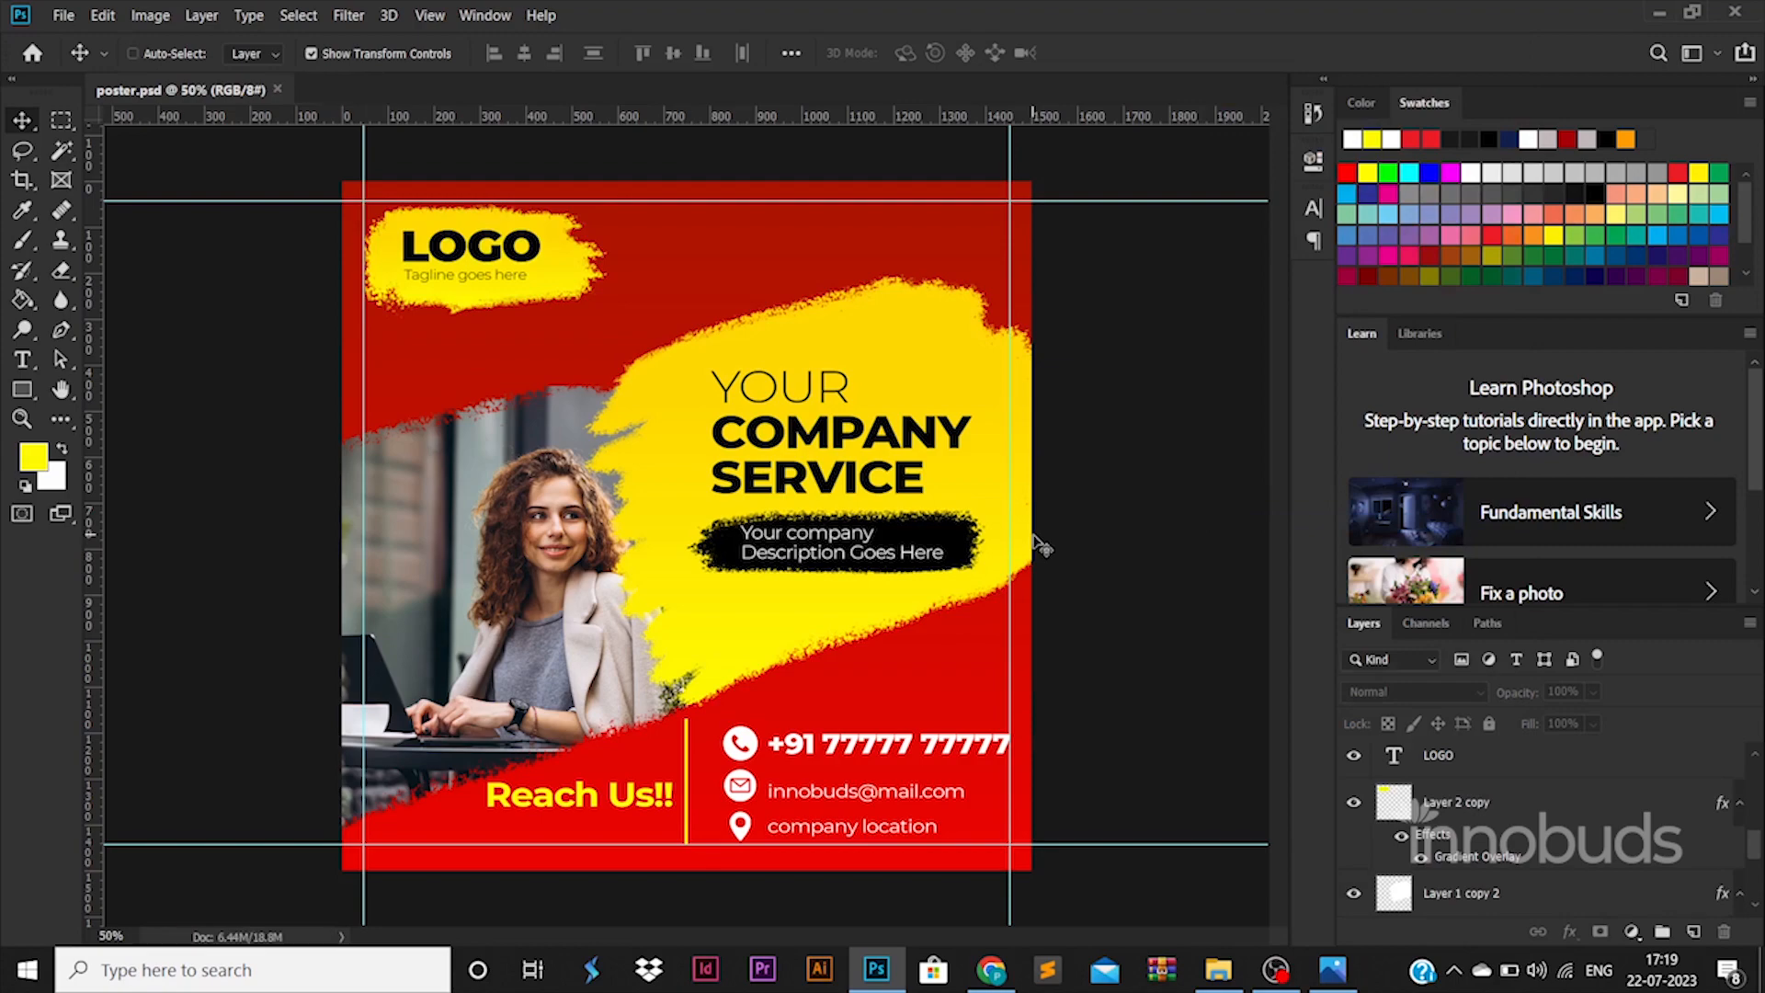
pyautogui.hotkey('ctrl', 'alt', 'shift', 's')
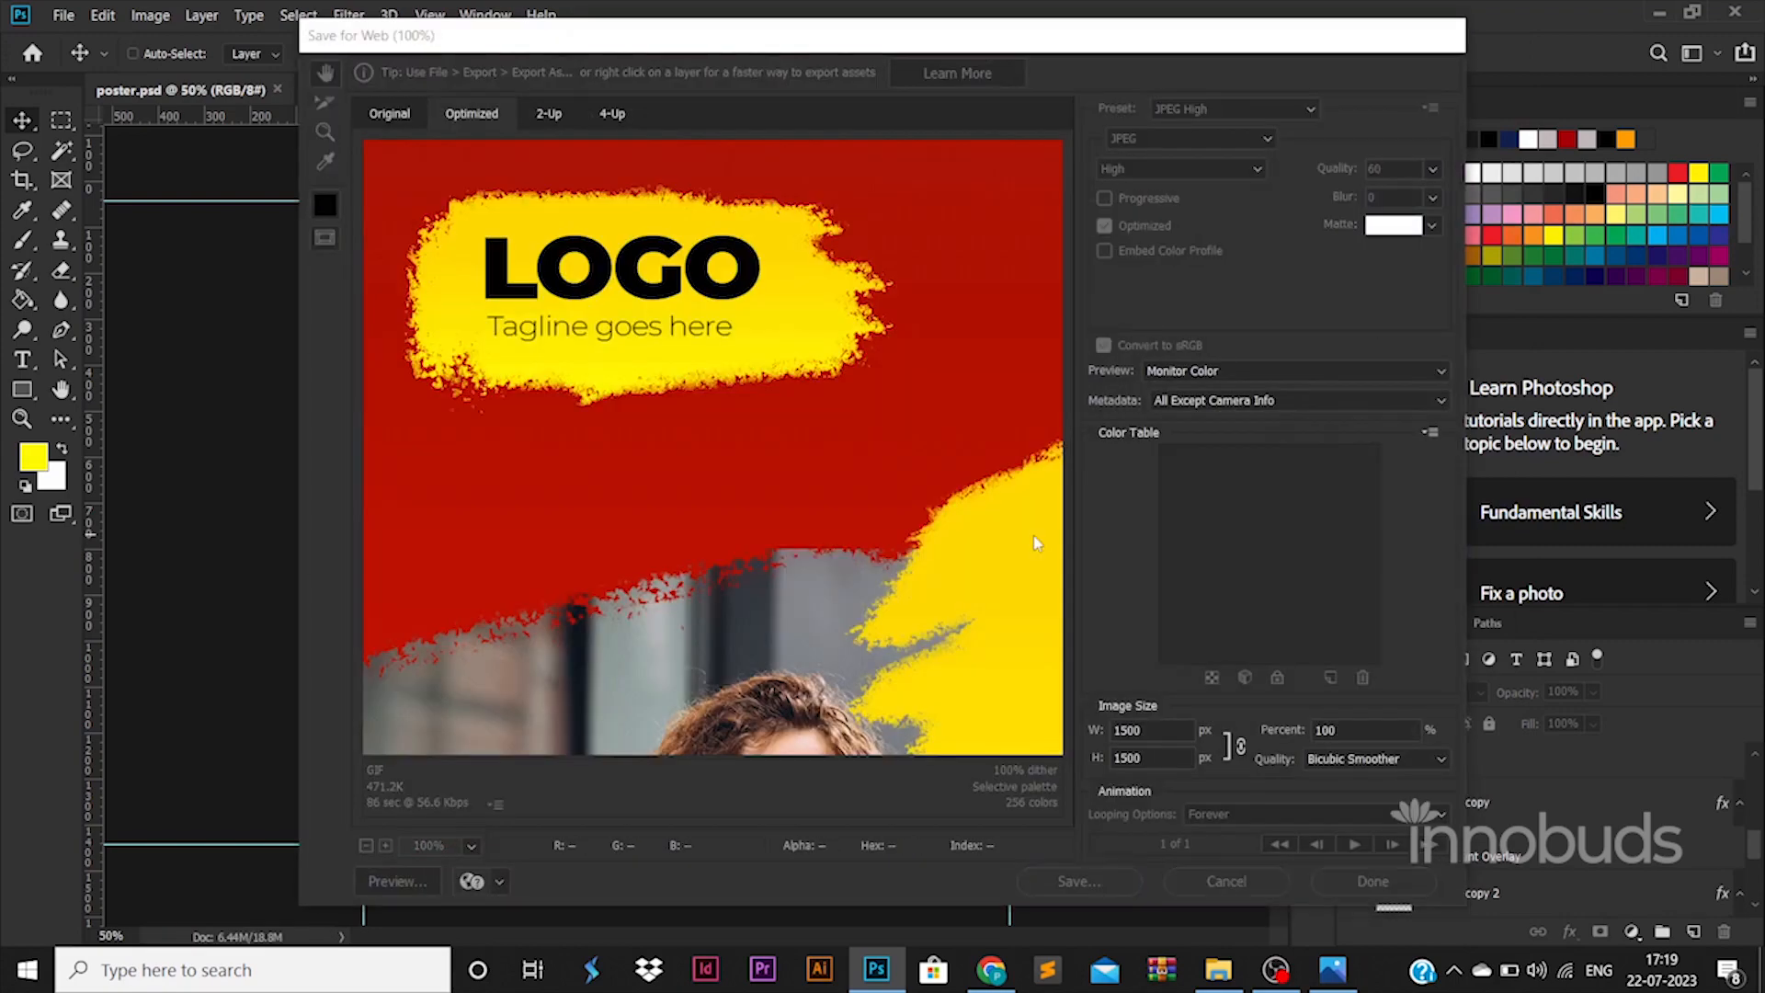
pyautogui.press('Return')
pyautogui.click(439, 54)
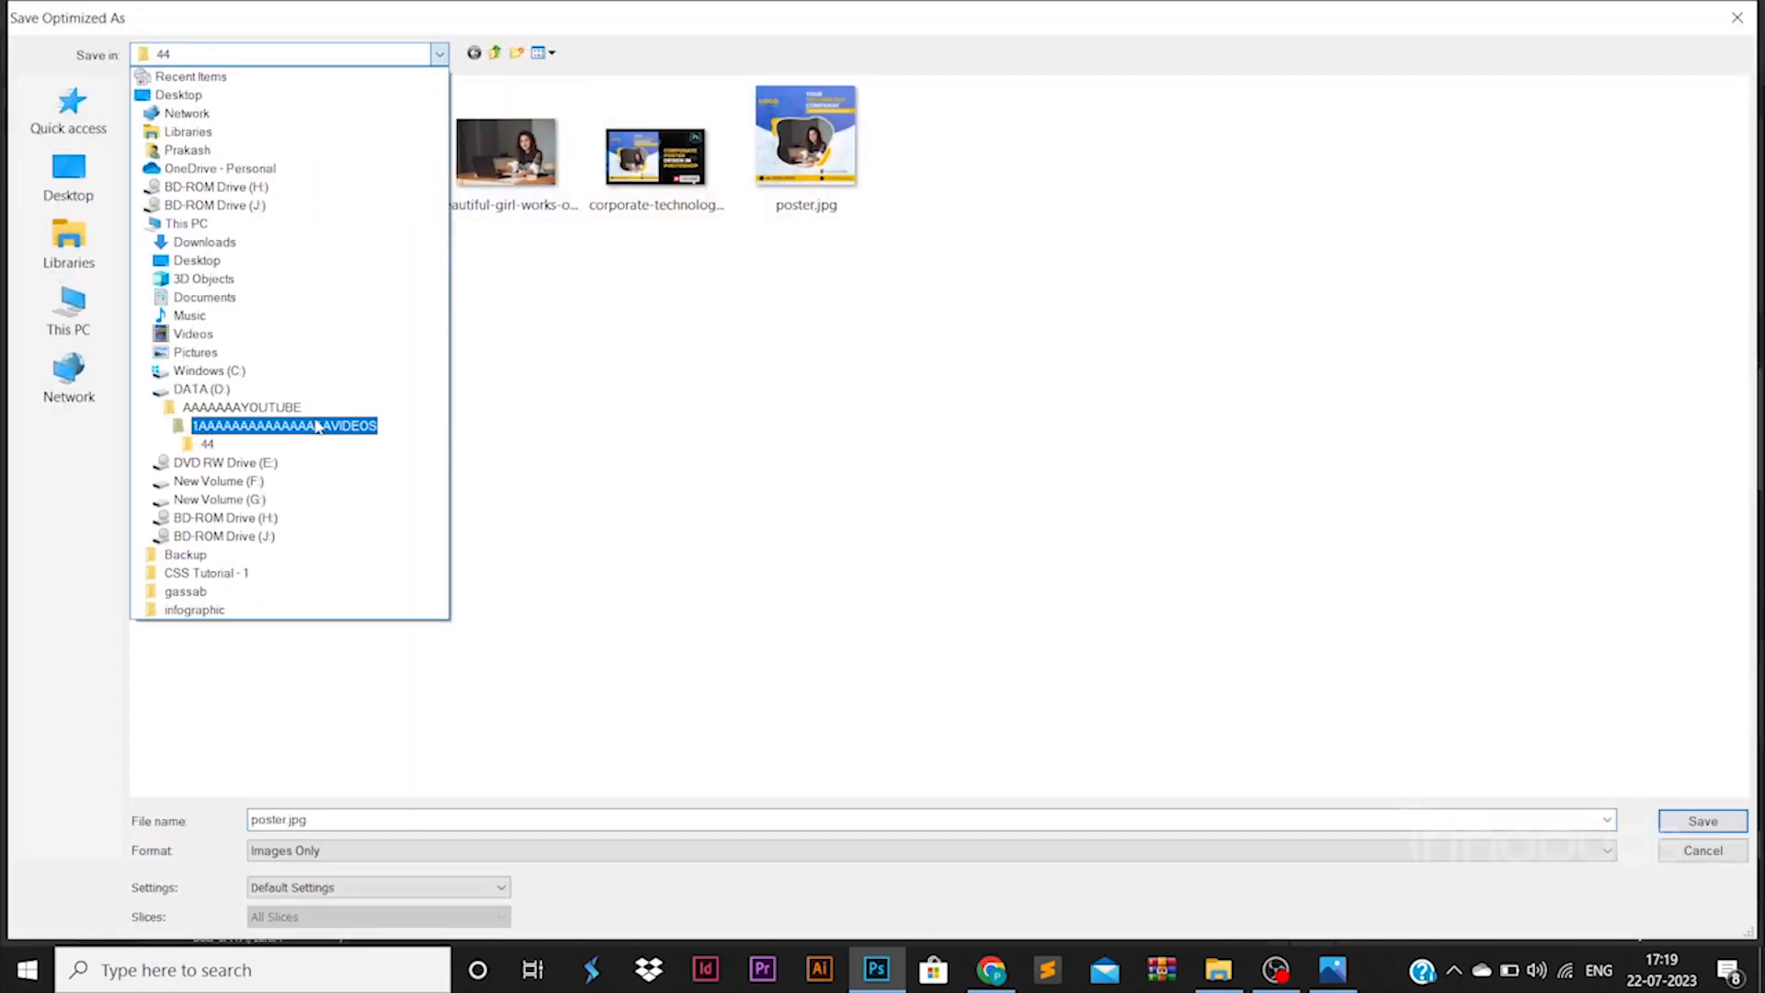
pyautogui.click(312, 425)
pyautogui.doubleClick(237, 354)
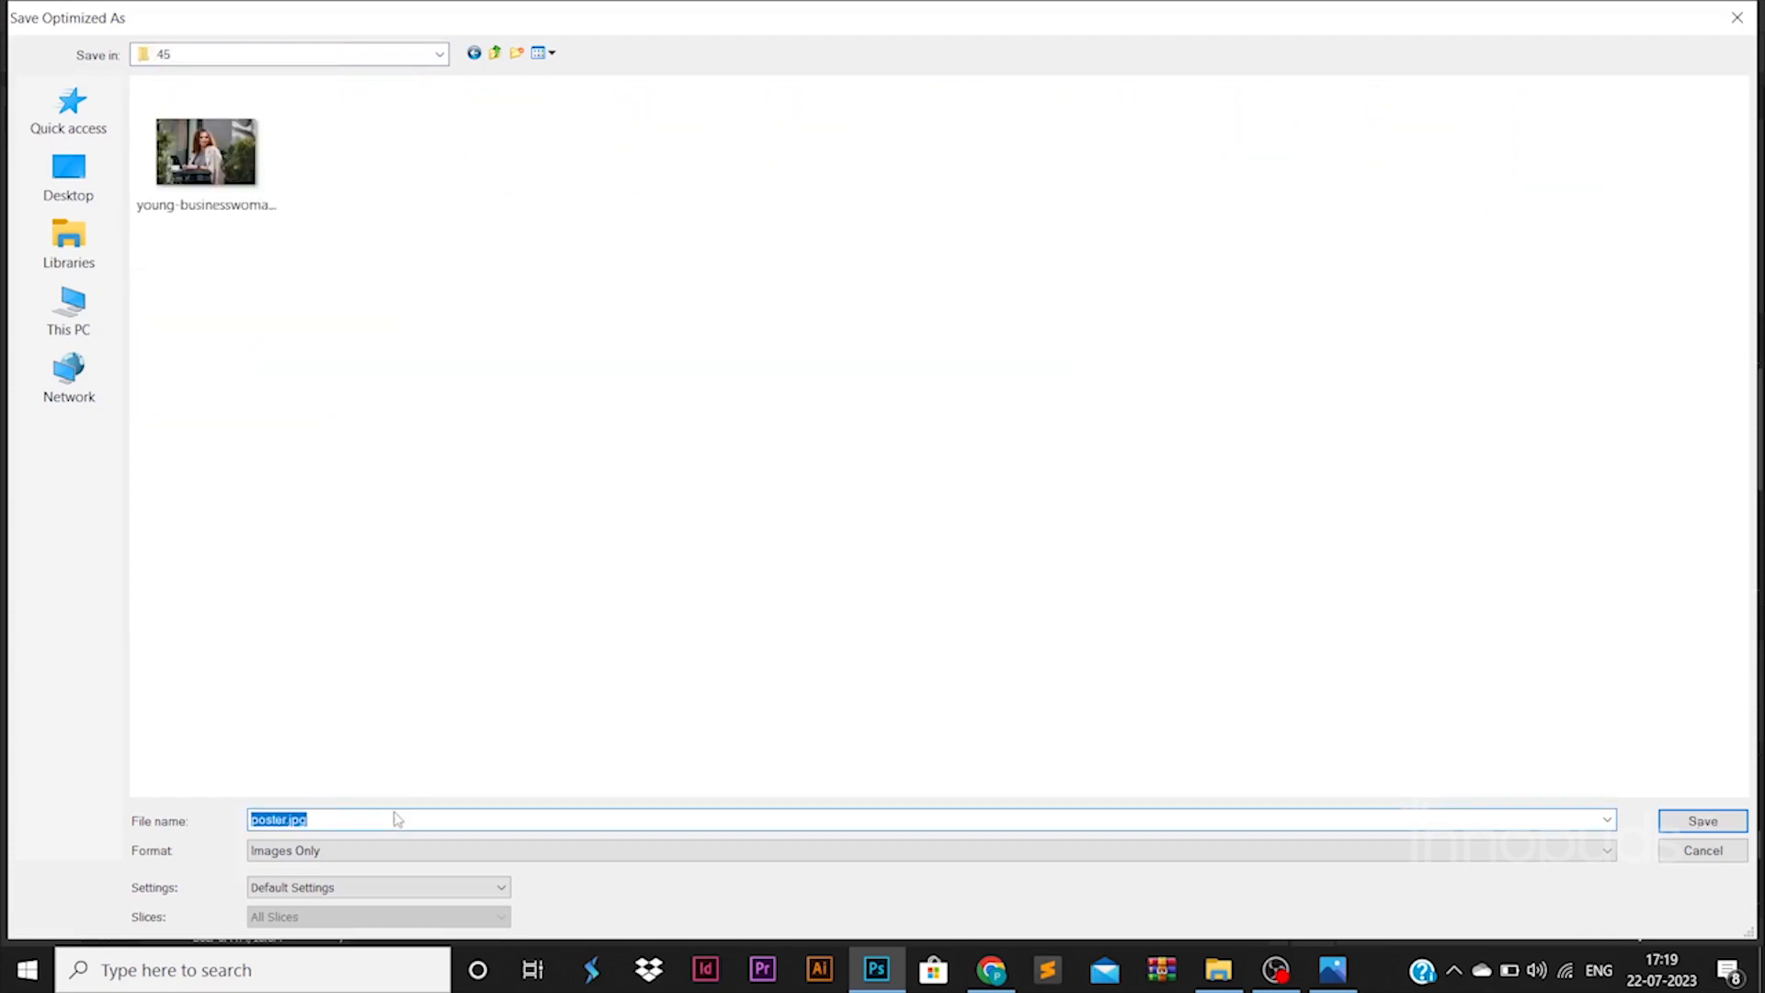
pyautogui.press('Return')
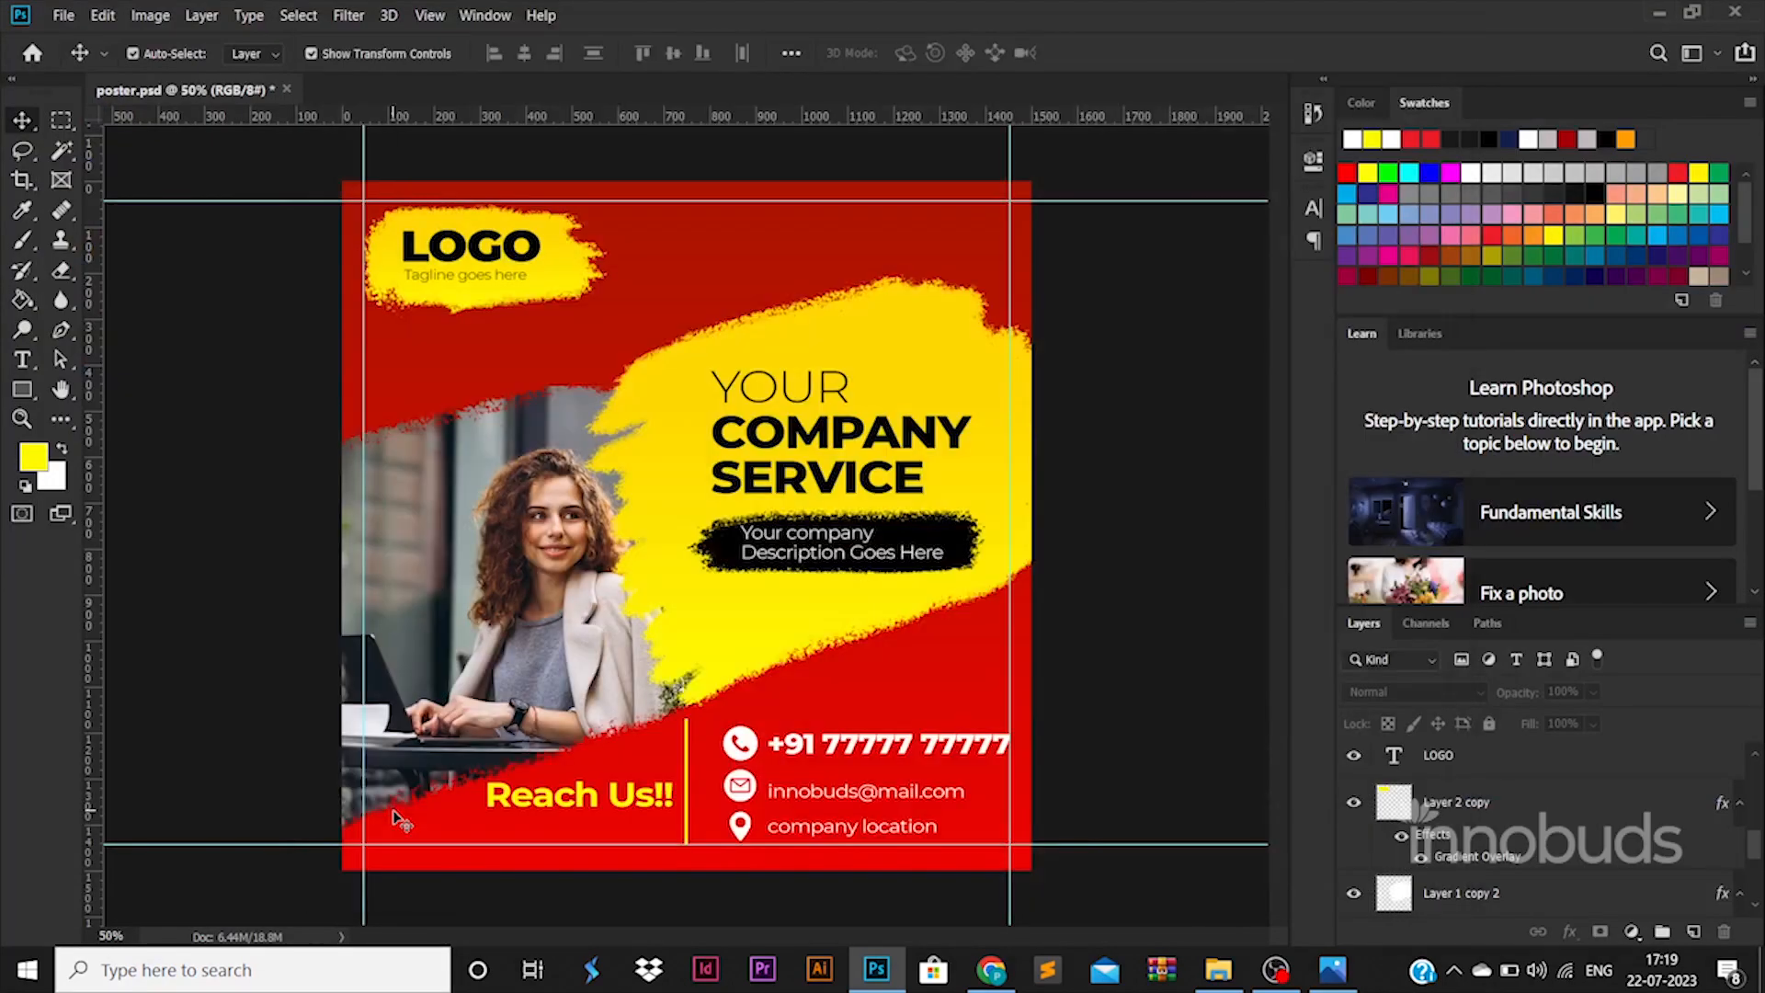
# - Open the exported poster.jpg from folder 45 in the Photos viewer
pyautogui.click(1217, 970)
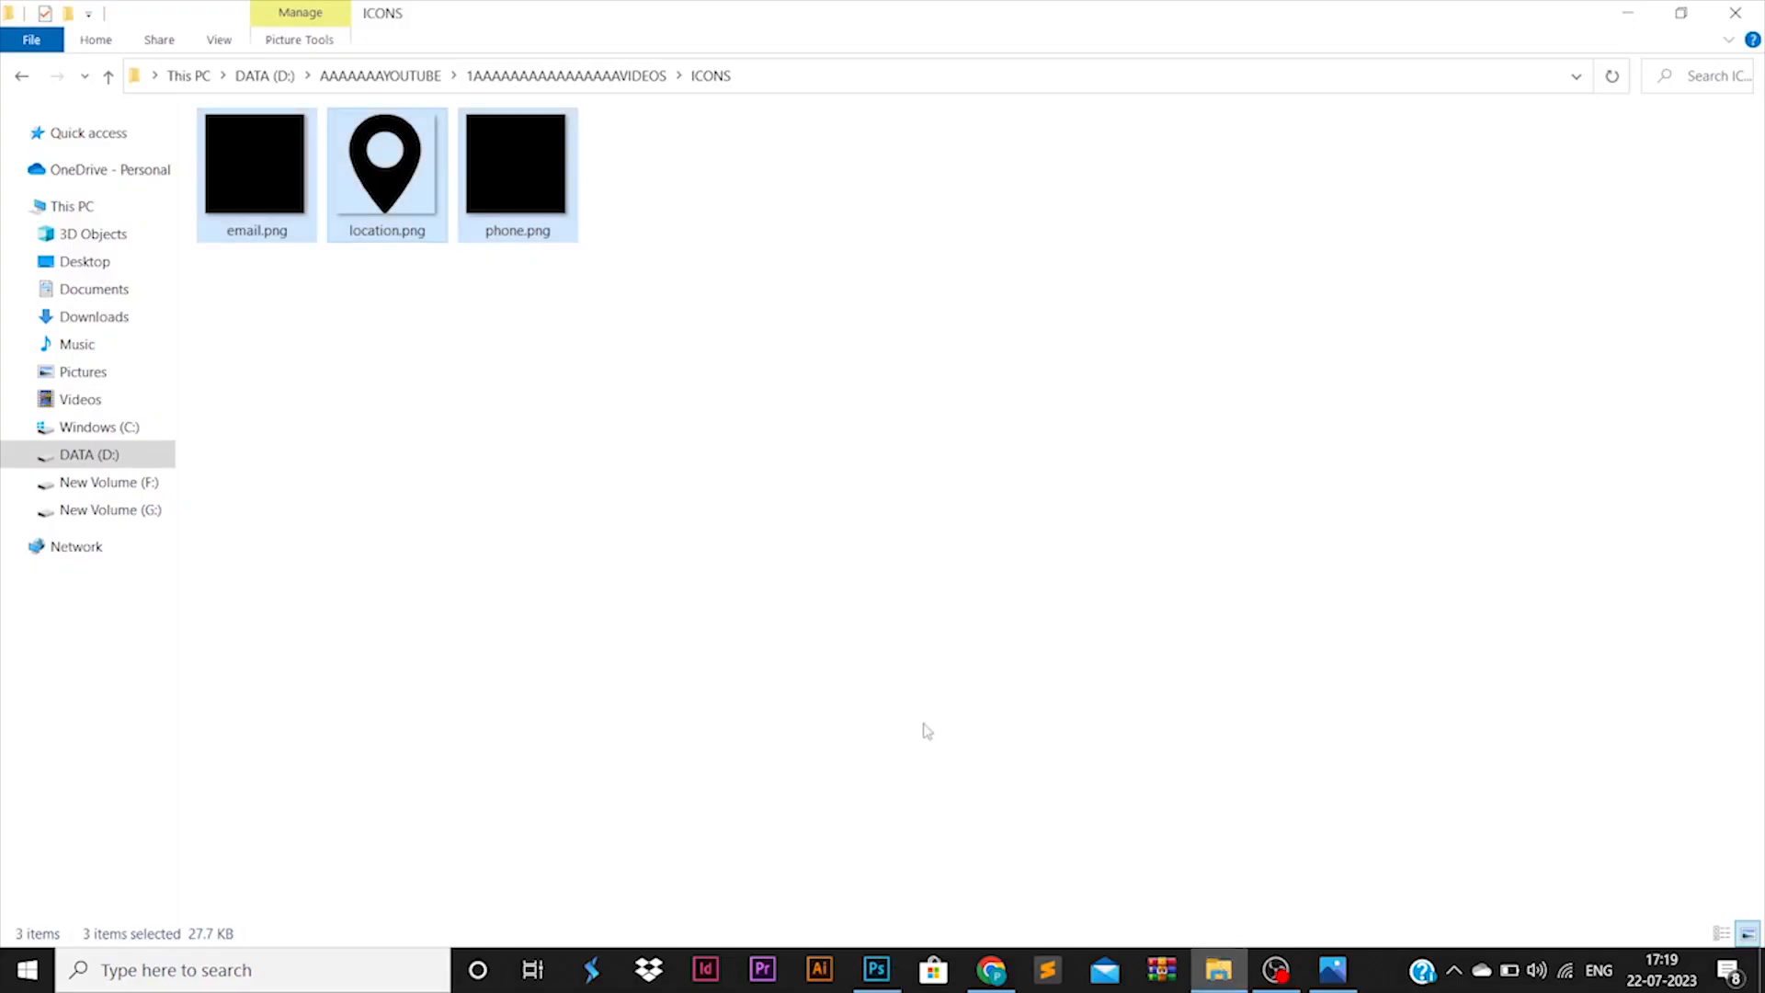
pyautogui.click(607, 75)
pyautogui.doubleClick(1558, 175)
pyautogui.click(427, 193)
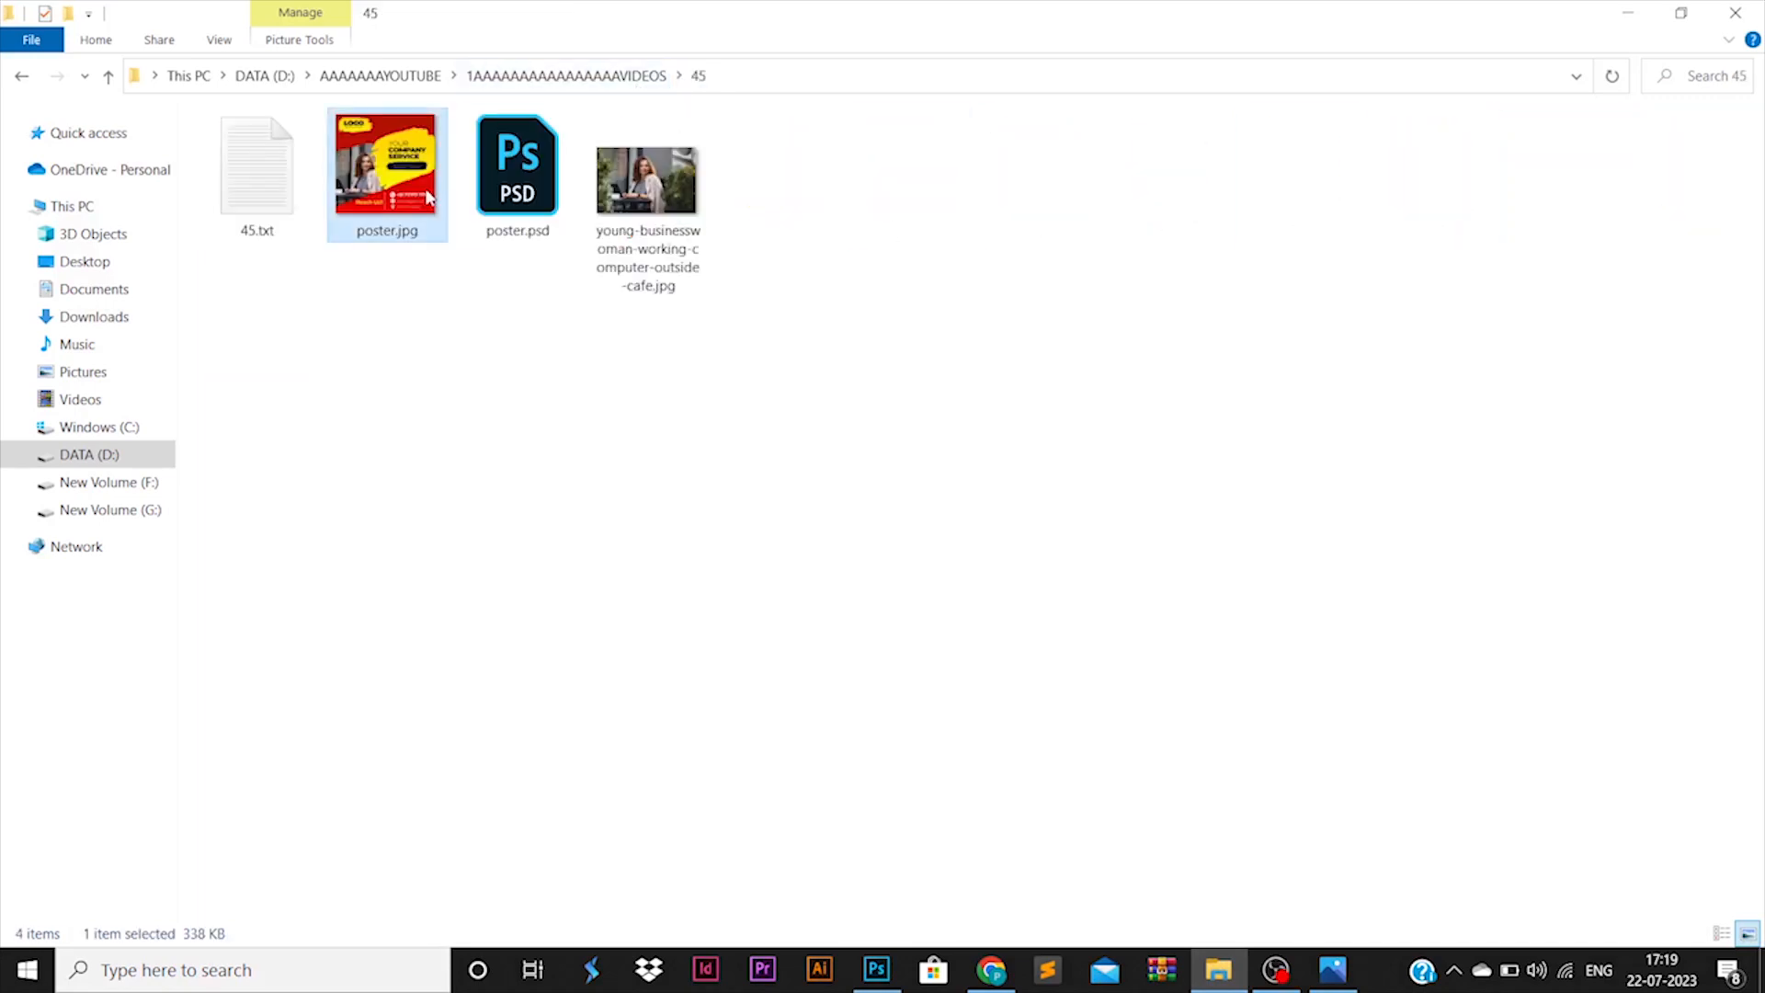
pyautogui.rightClick(427, 193)
pyautogui.press('Escape')
pyautogui.press('Return')
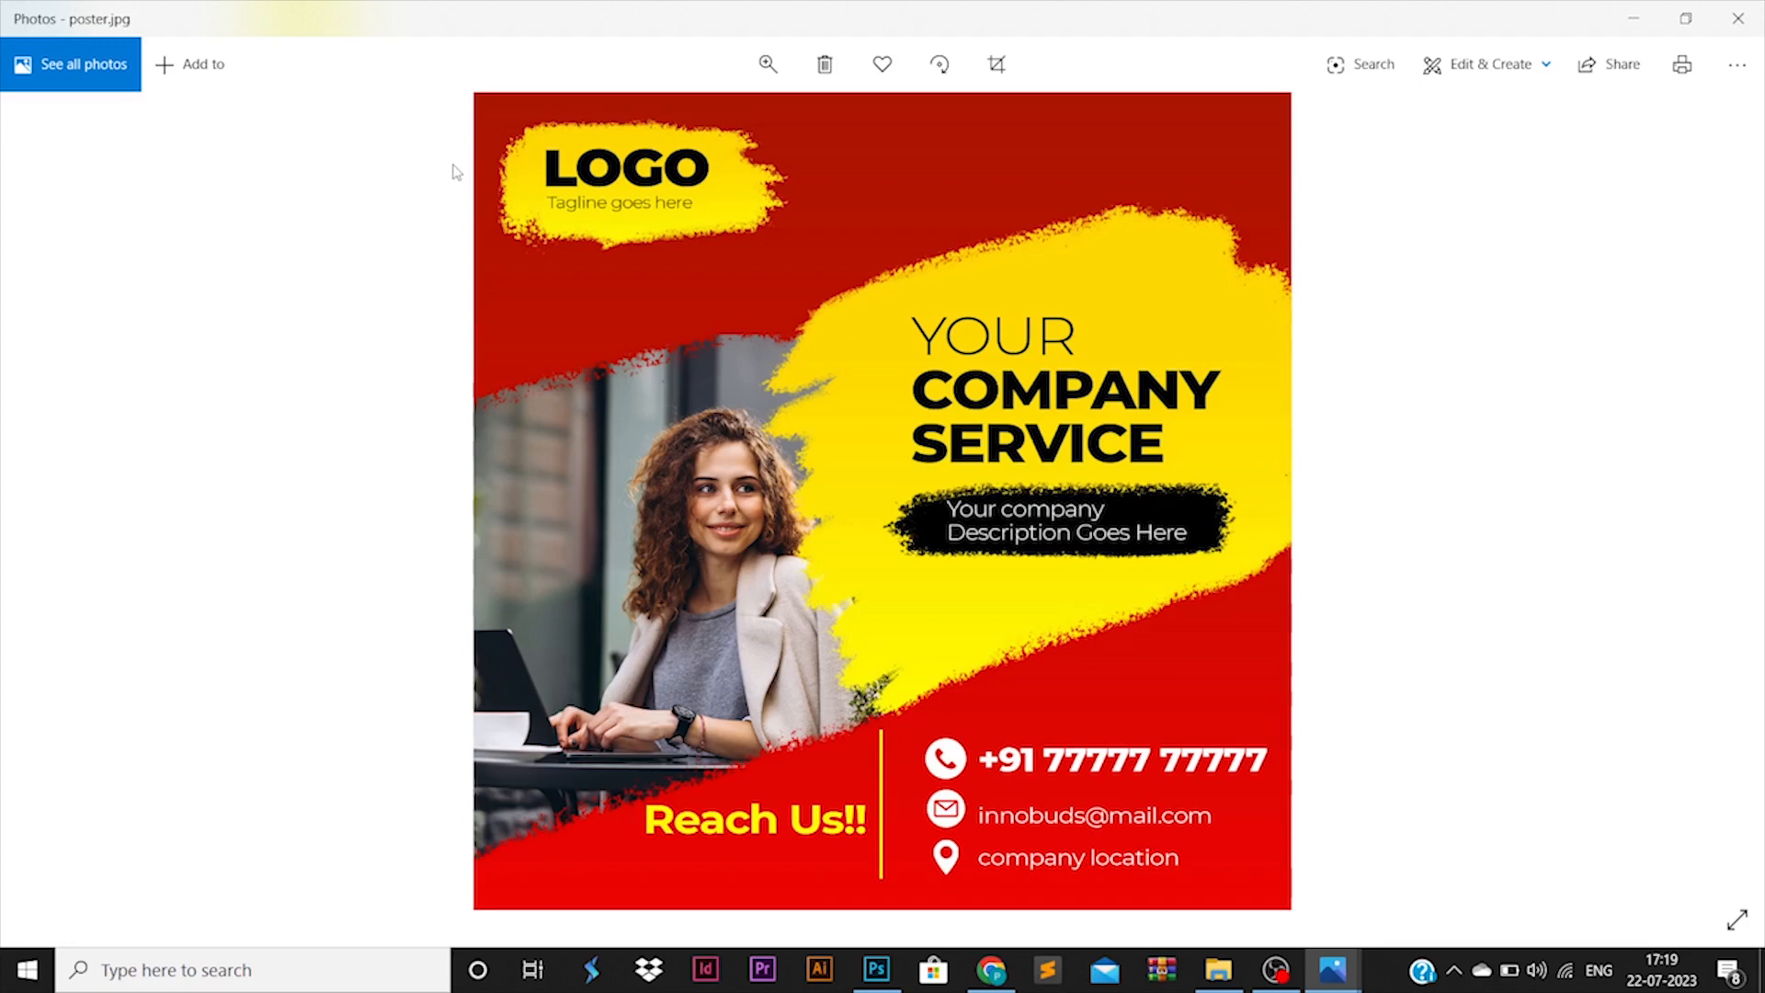
# - Switch back to poster.psd in Photoshop and zoom in and out on the contact area
pyautogui.click(875, 971)
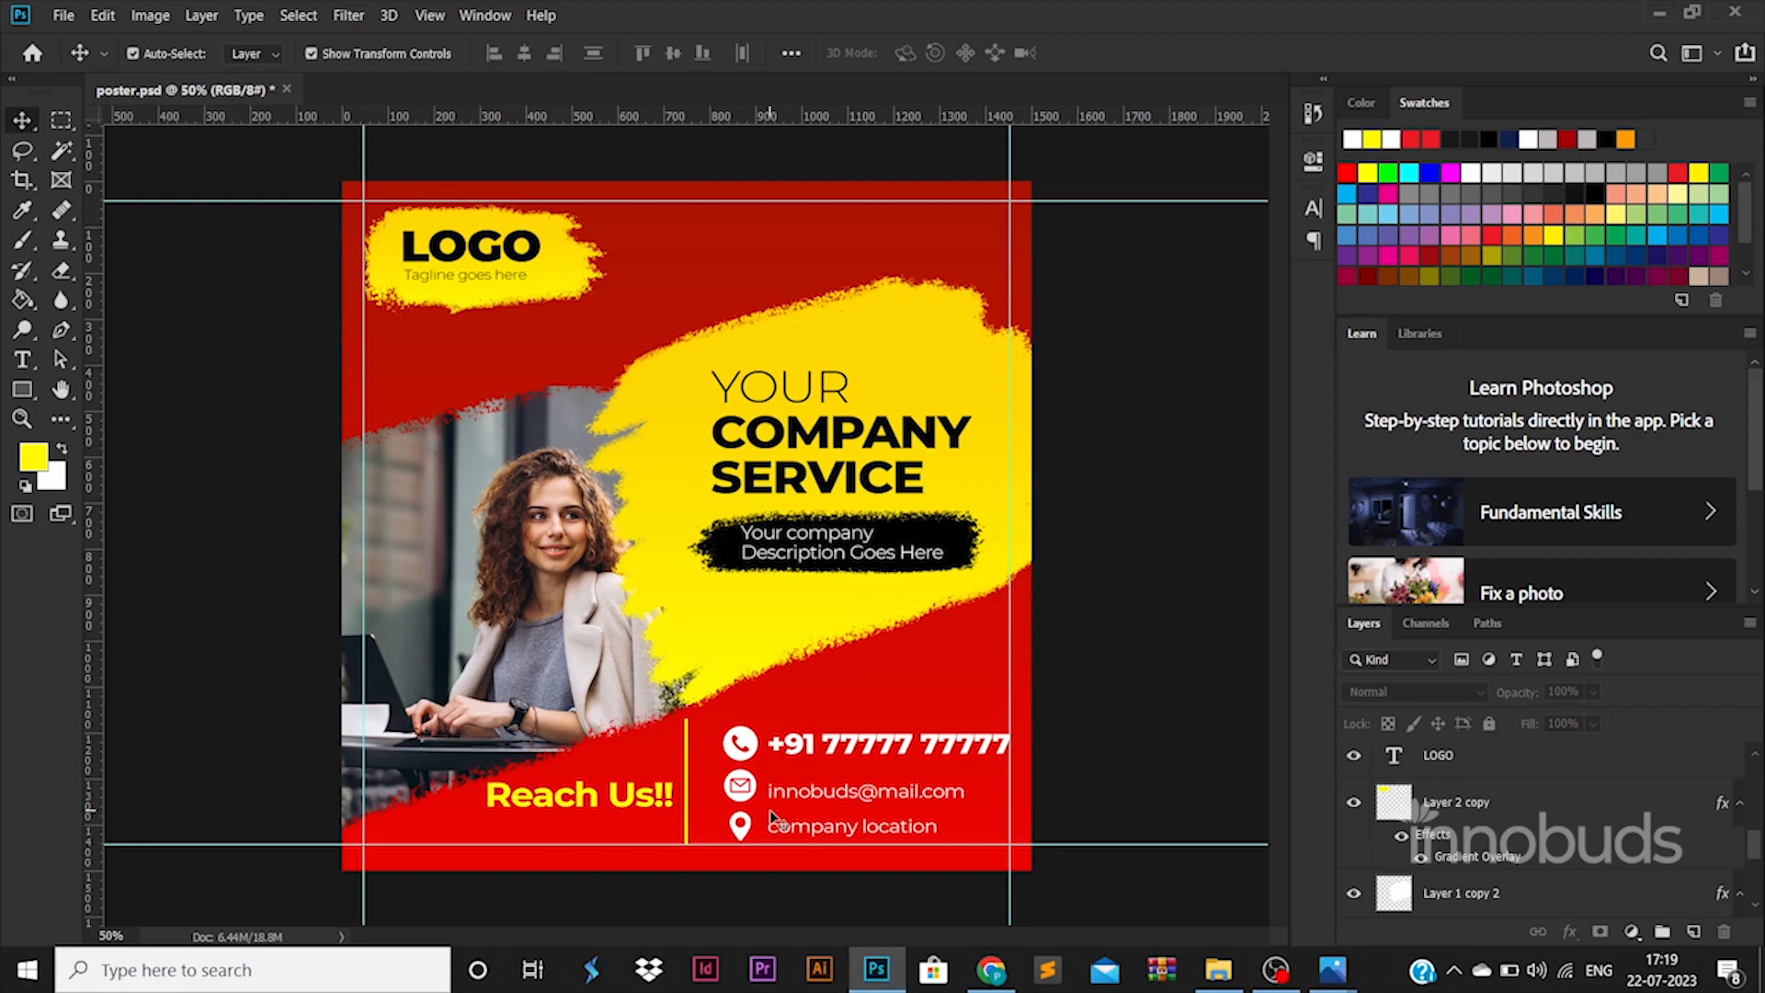
pyautogui.scroll(1, 770, 809)
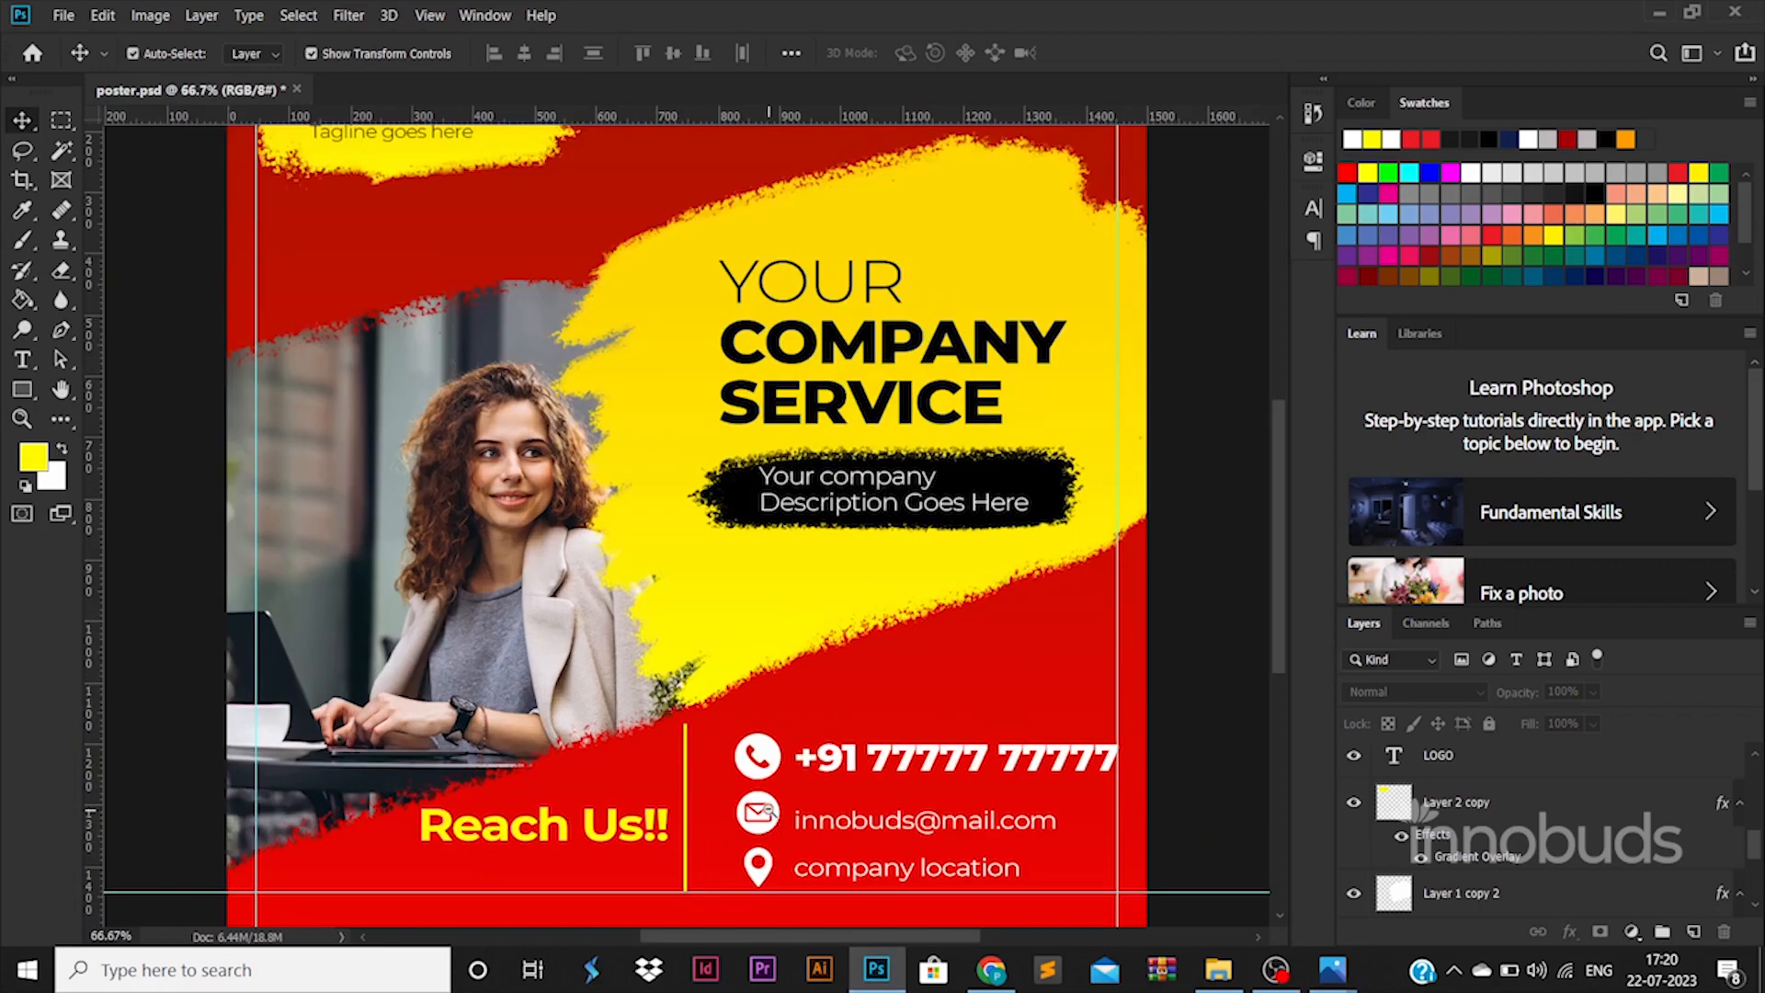
pyautogui.scroll(1, 768, 811)
pyautogui.scroll(-2, 771, 813)
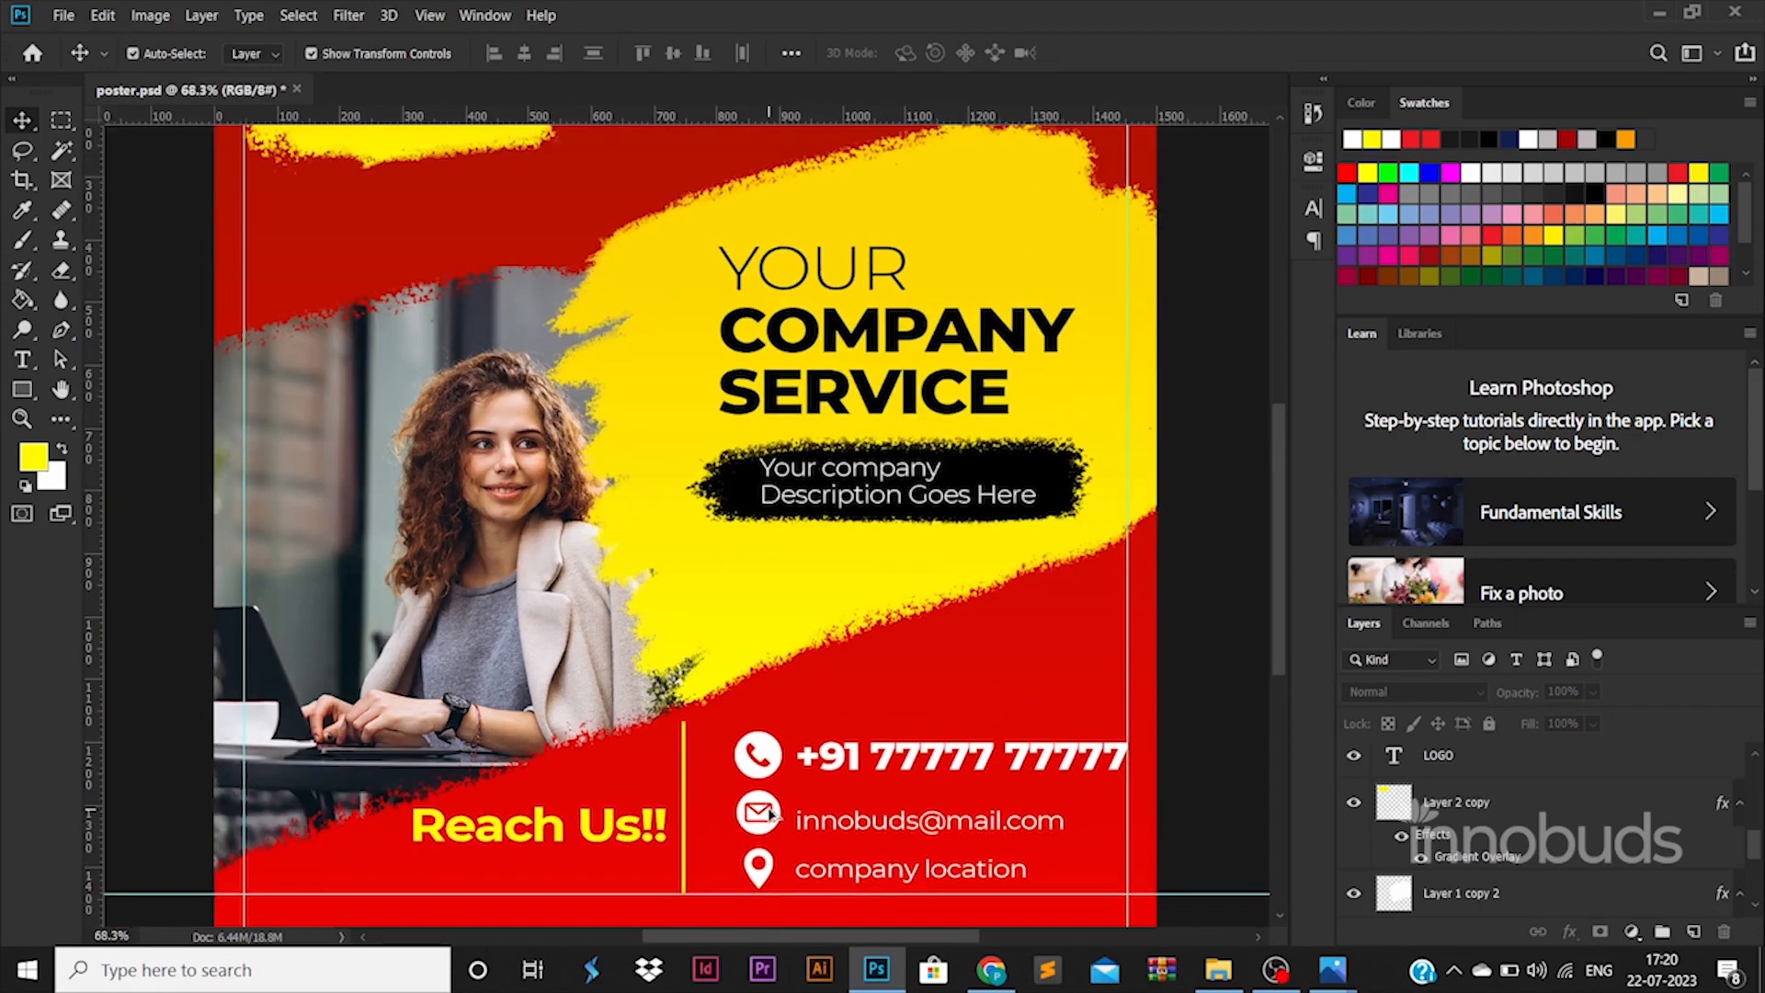